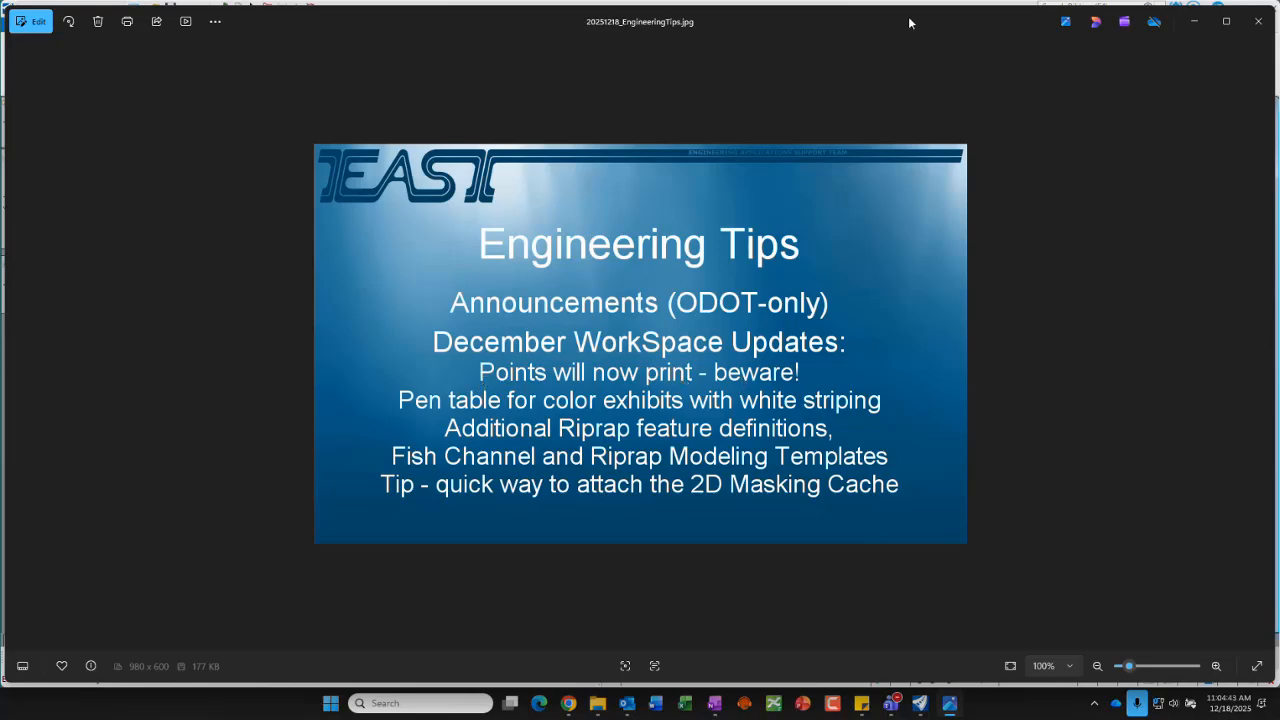
# Switch from the slide image to OpenRoads Designer and open R_K24368_EX_01.dgn from the _EngTips_20251218_DecemberUpdates folder
pyautogui.moveTo(909, 22); pyautogui.dragTo(1279, 22)
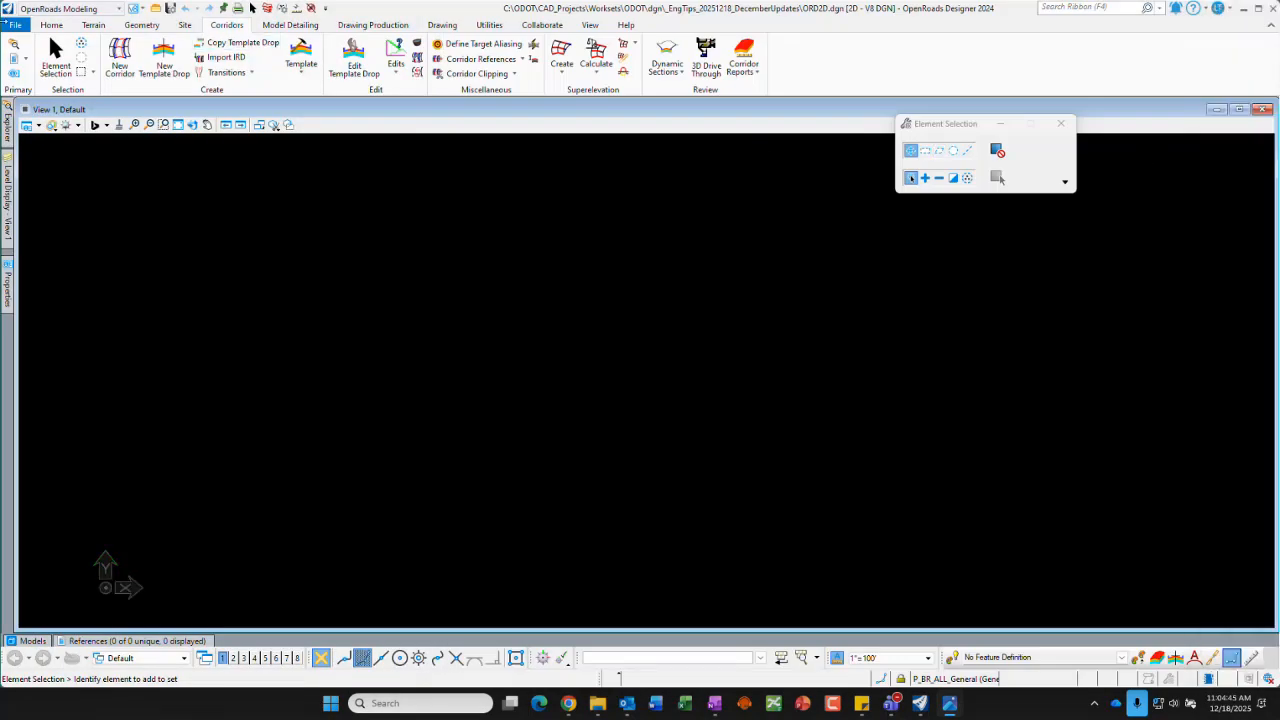
pyautogui.click(14, 24)
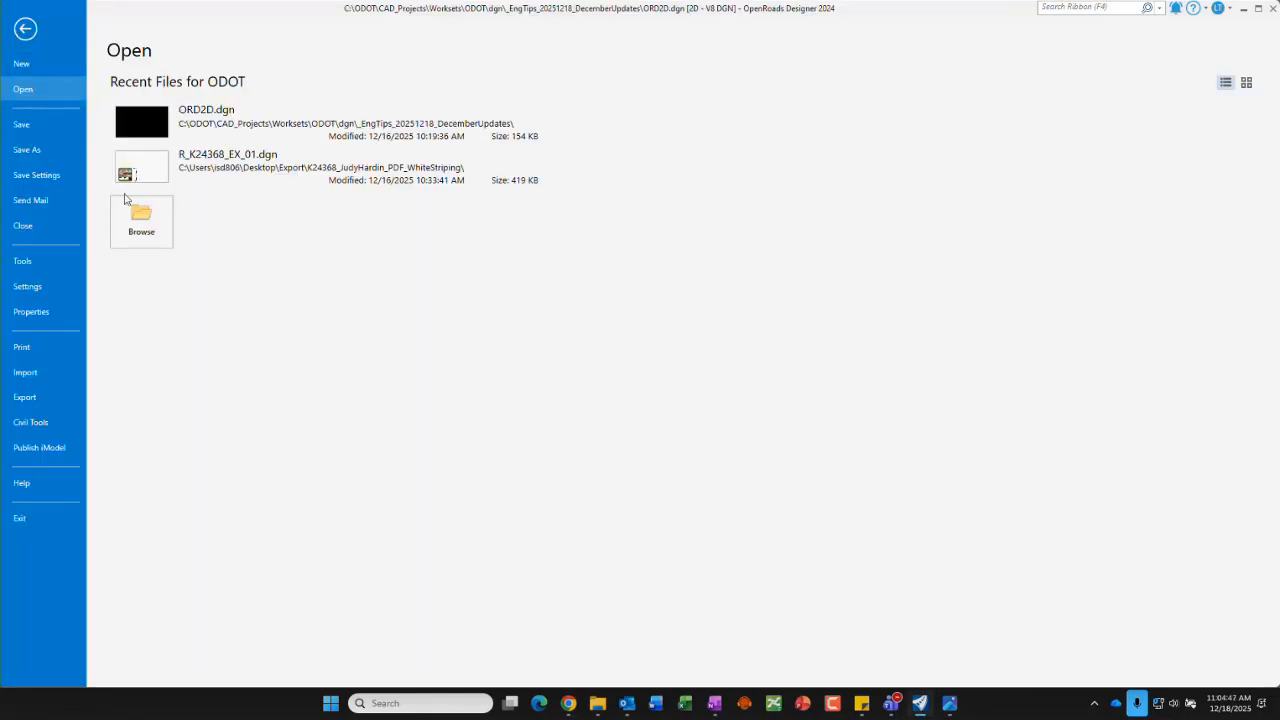
pyautogui.click(152, 224)
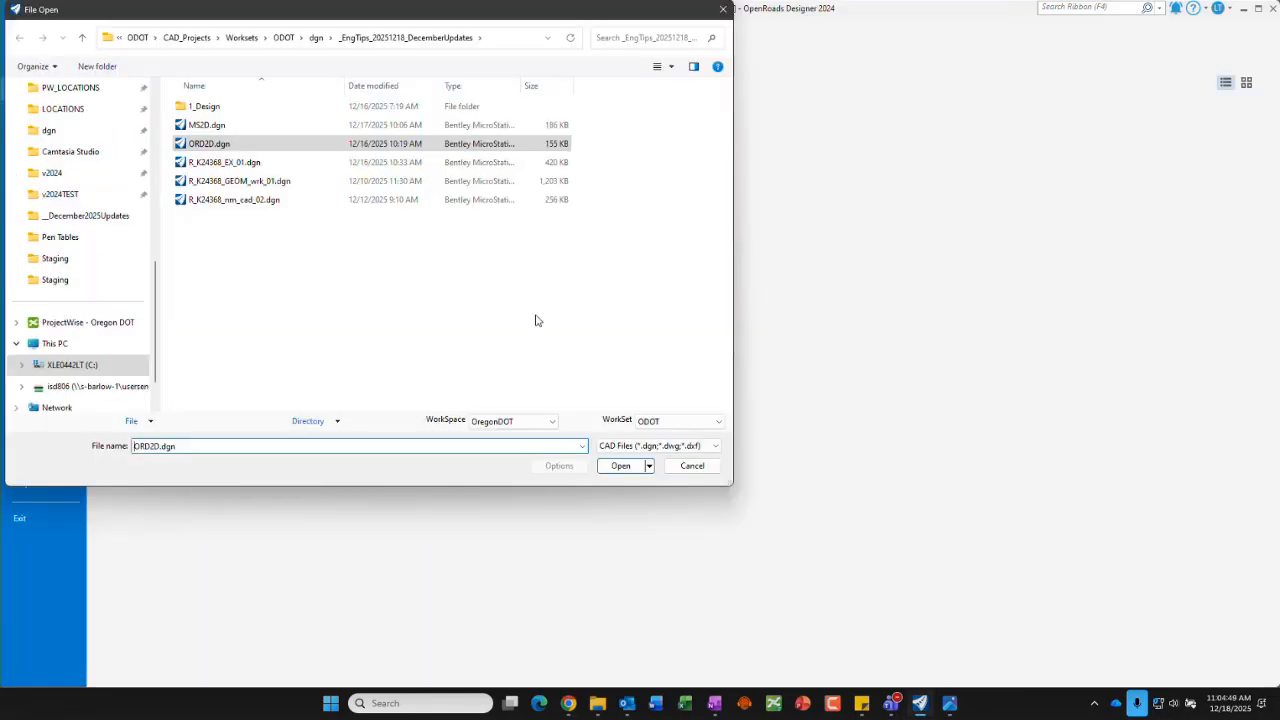
pyautogui.click(228, 162)
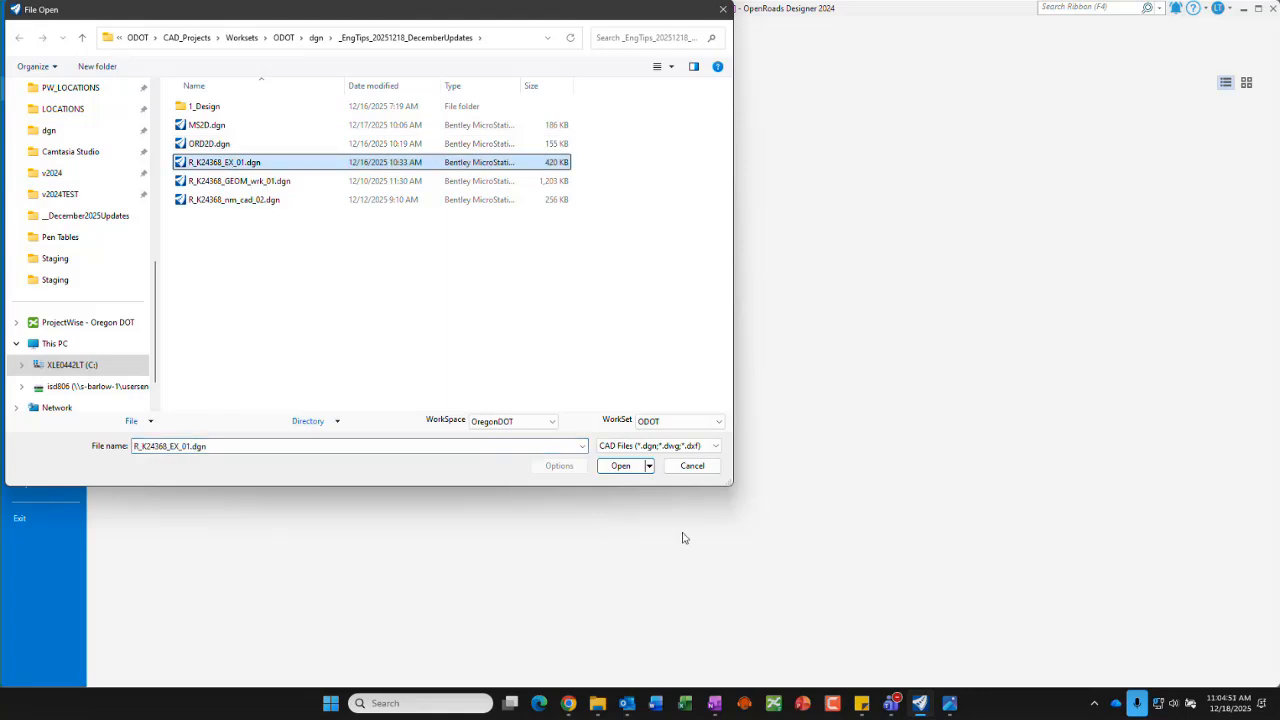
pyautogui.click(620, 466)
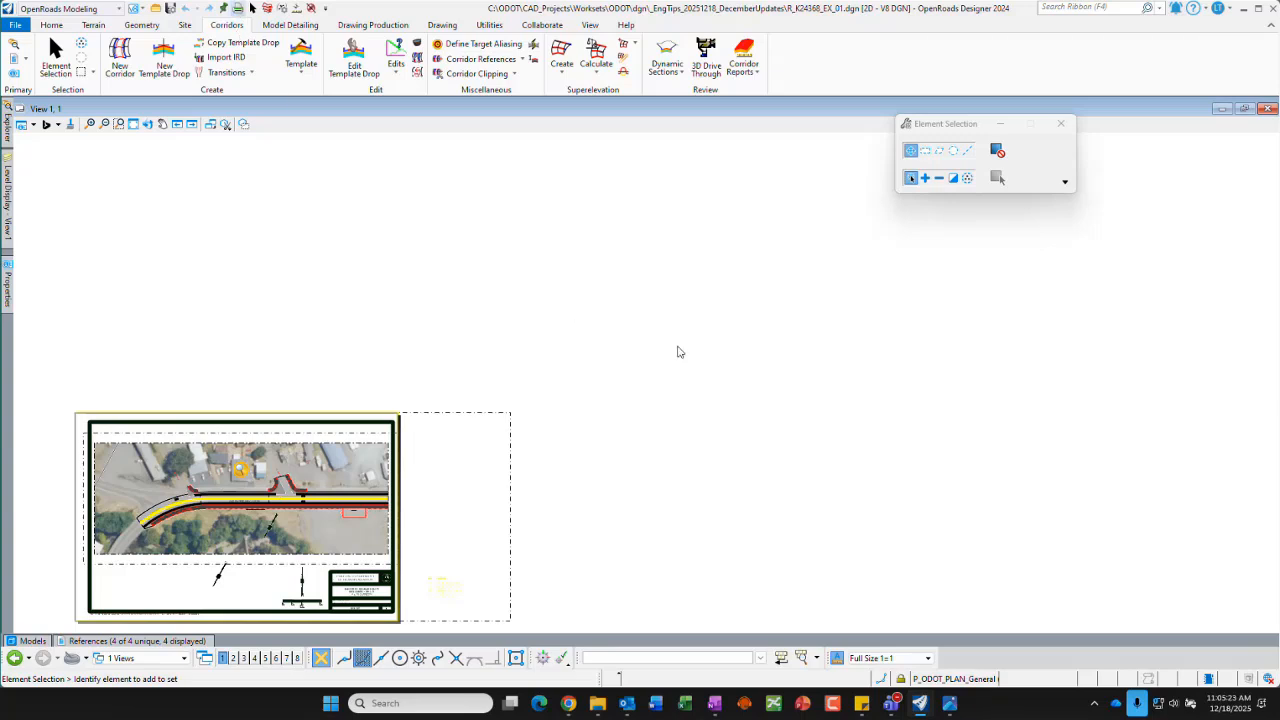
# Examine the sheet's preview and plot settings in the Print dialog, leaving it without printing
pyautogui.hotkey('ctrl', 'p')
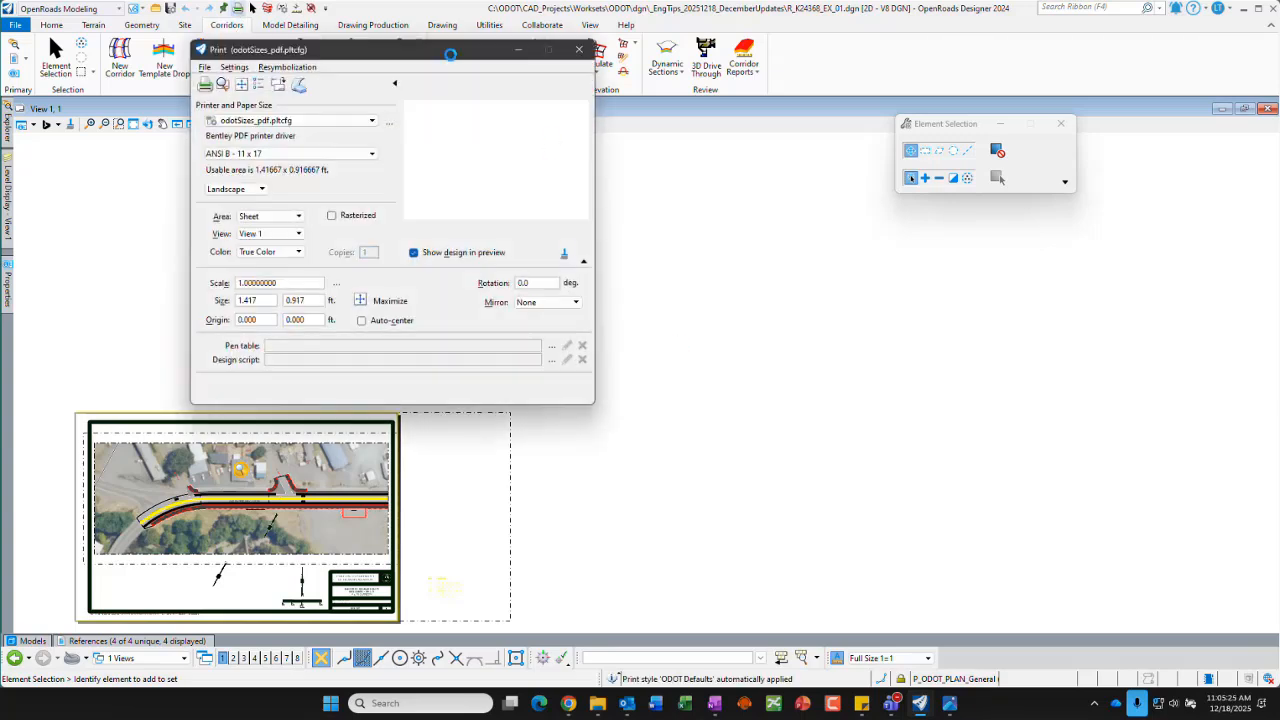
pyautogui.moveTo(450, 55); pyautogui.dragTo(702, 128)
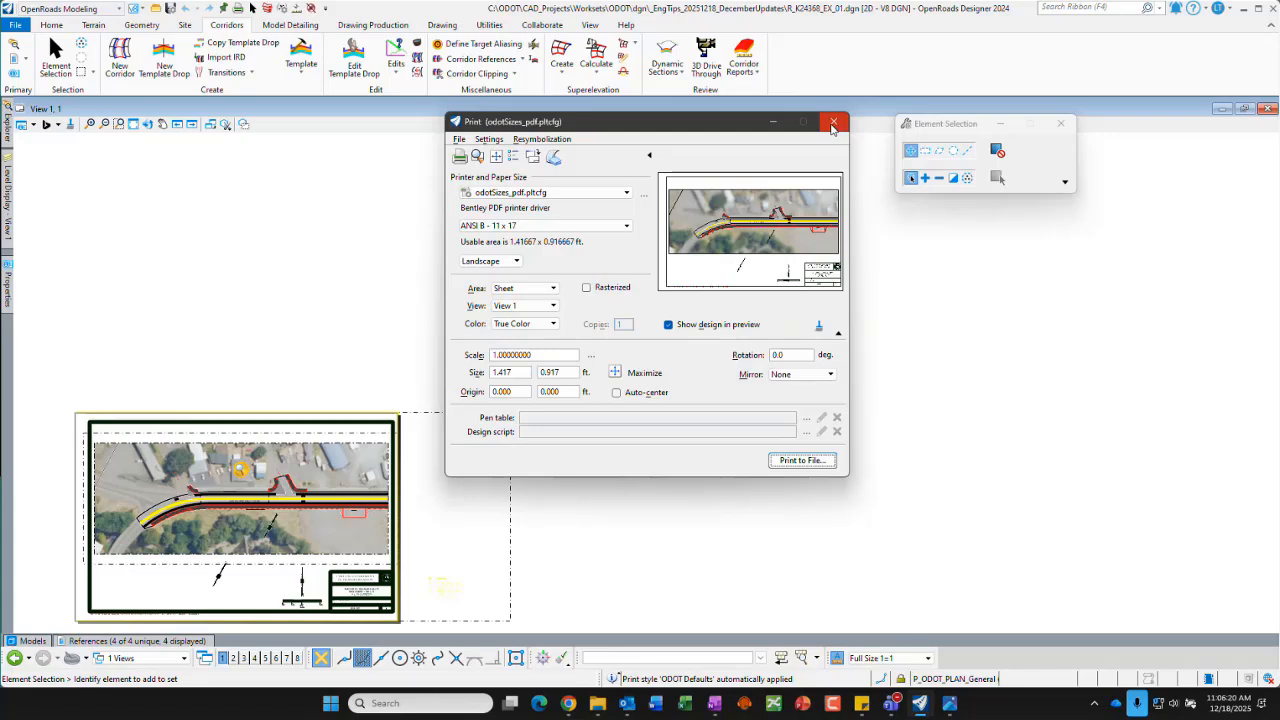
pyautogui.click(833, 122)
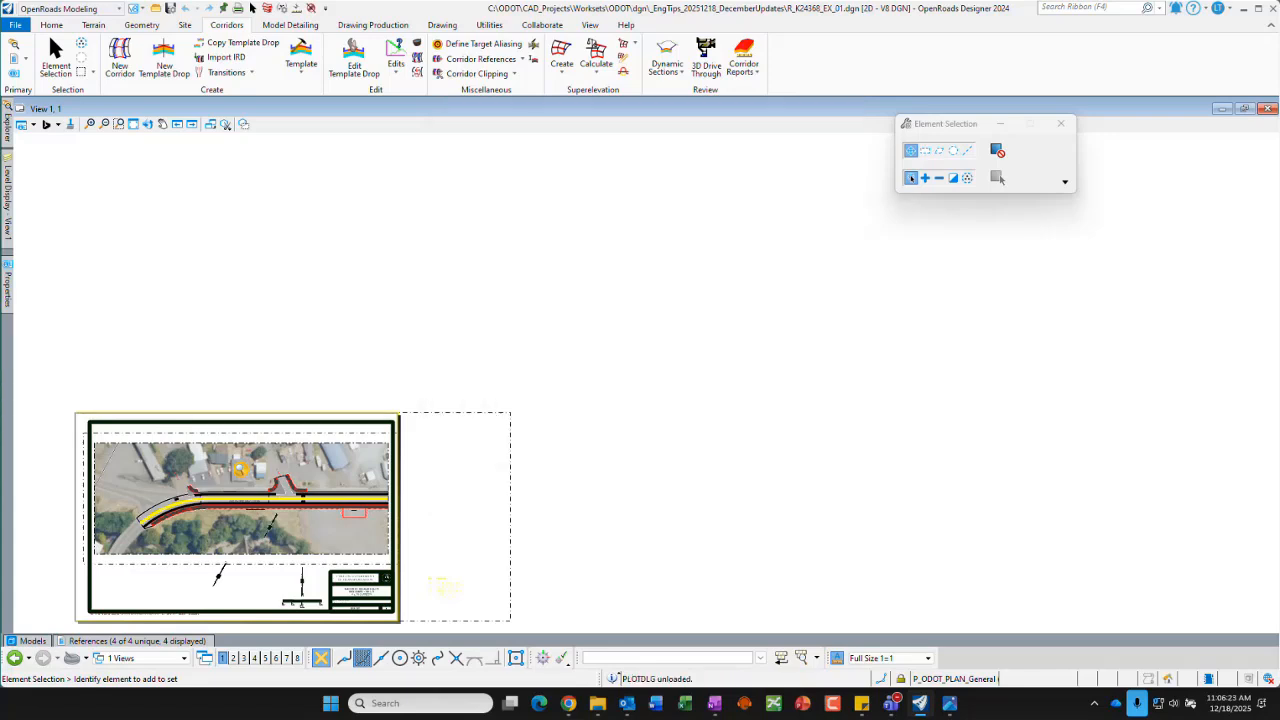
# Activate the Named boundaries model's views and show the curved roadway with its surrounding aerial imagery
pyautogui.click(33, 640)
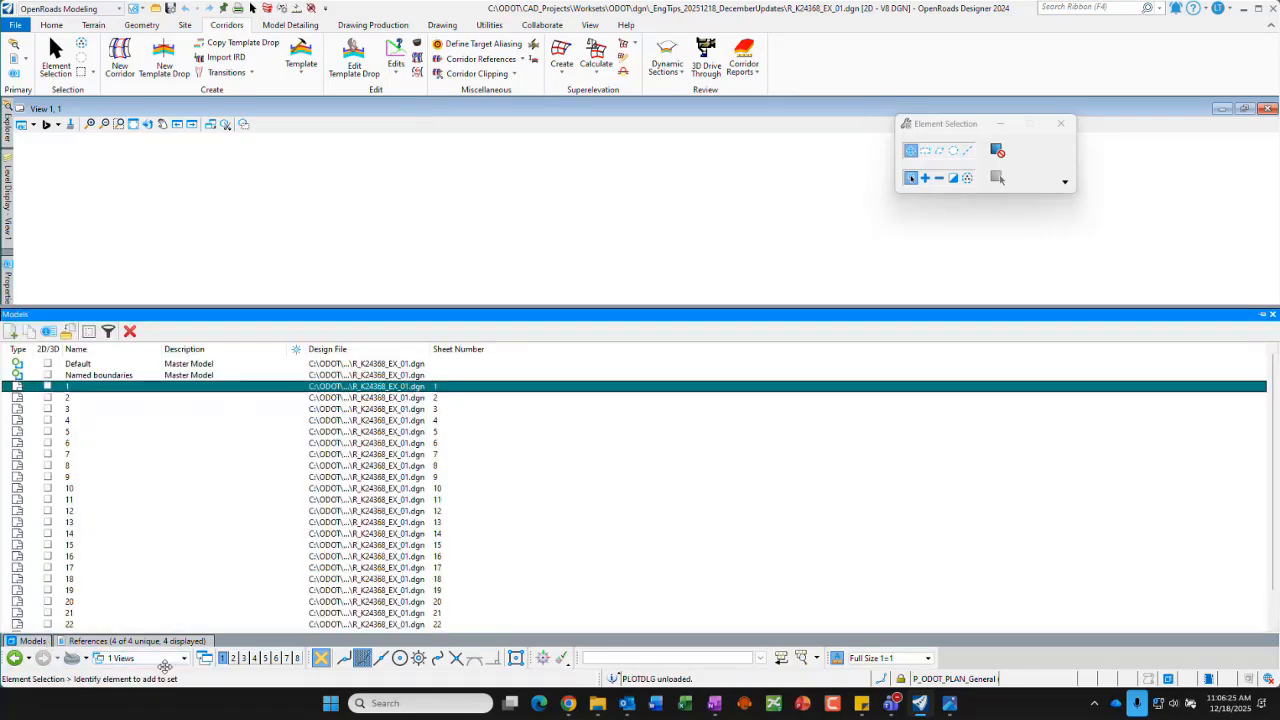
pyautogui.click(183, 658)
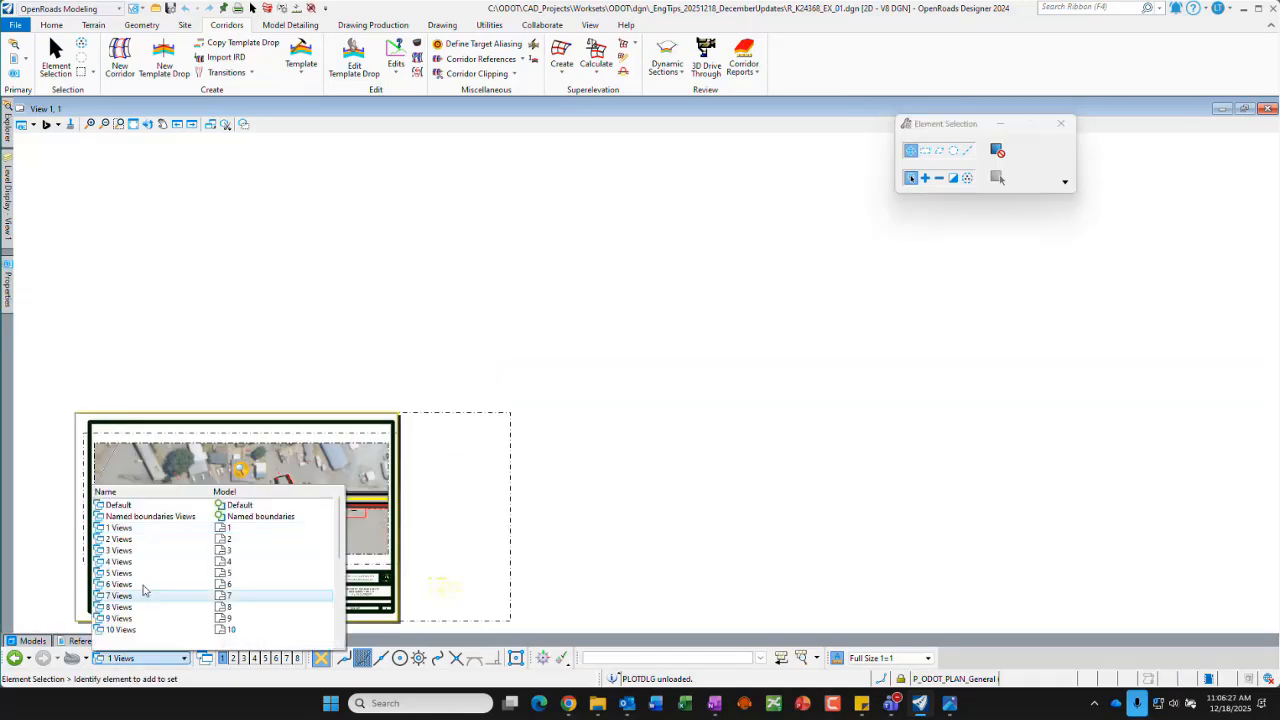
pyautogui.click(120, 503)
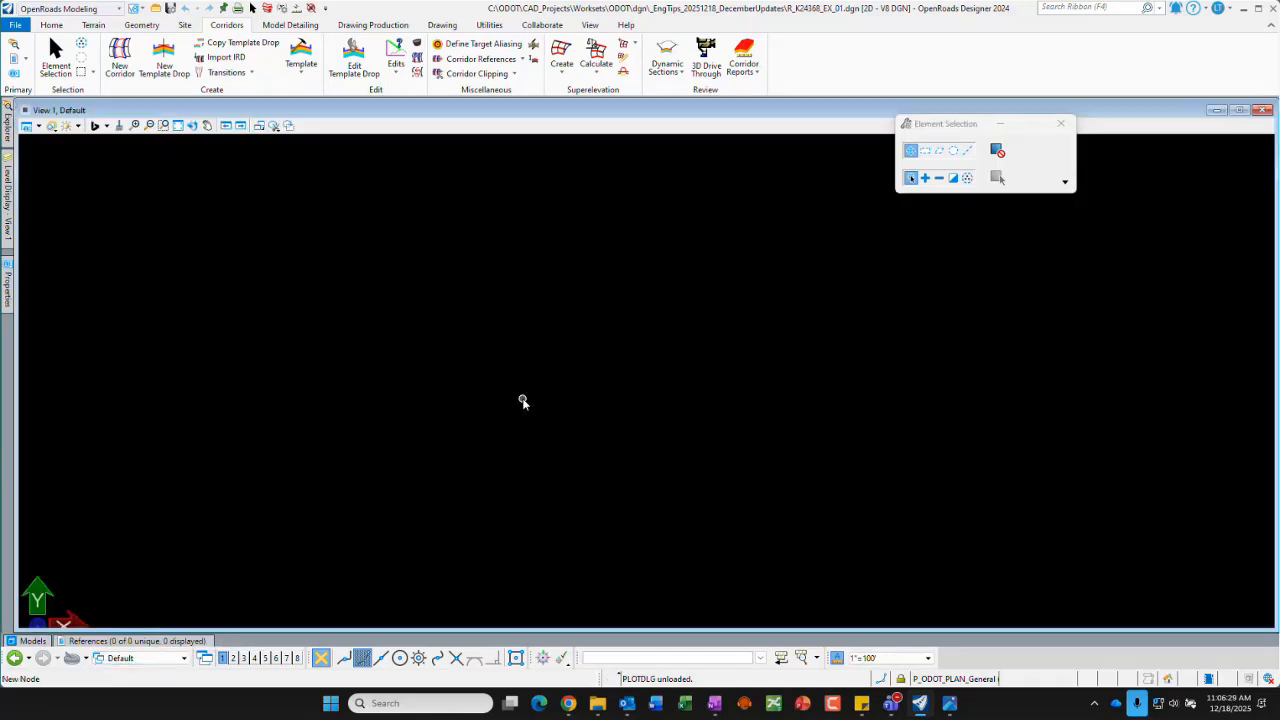
pyautogui.click(184, 658)
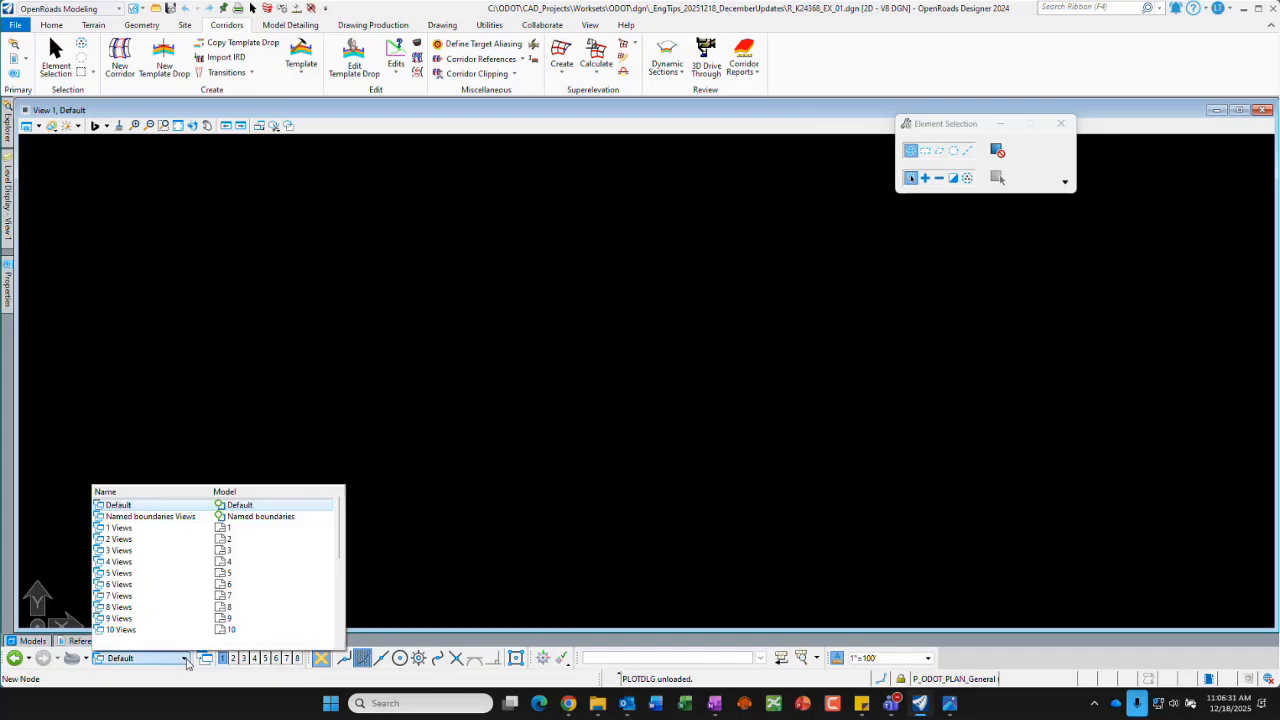
pyautogui.click(160, 517)
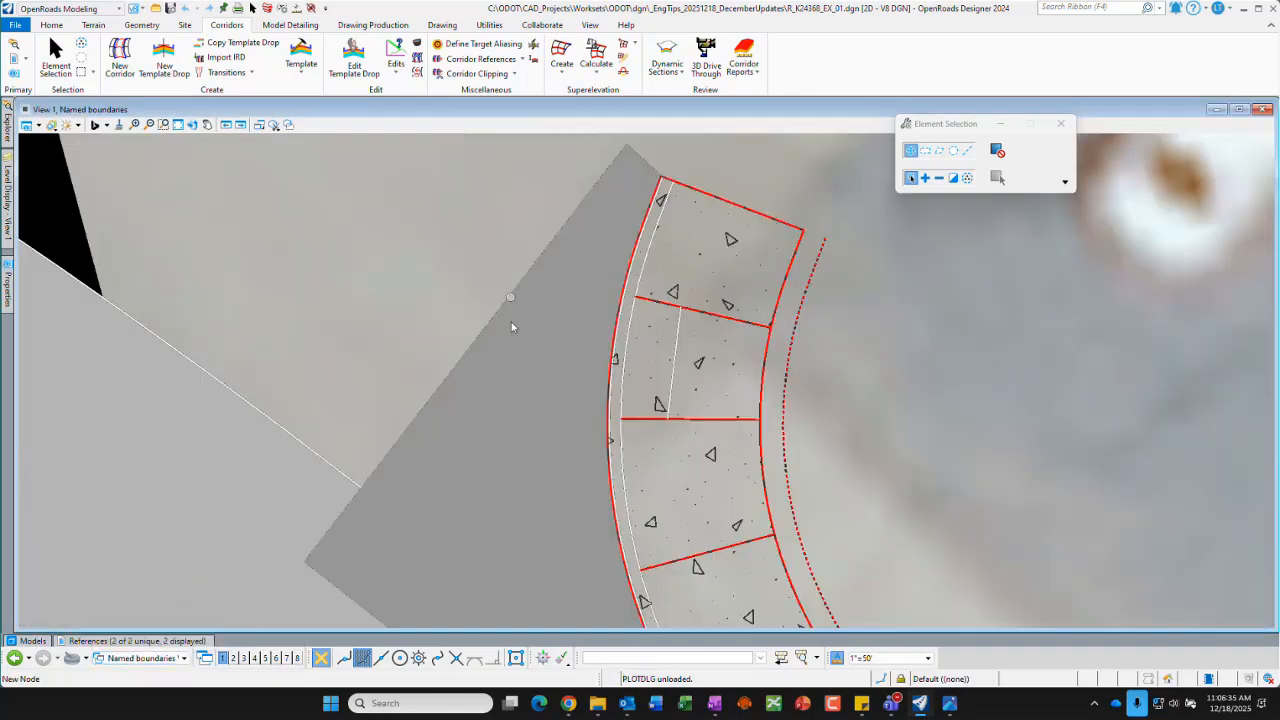
pyautogui.scroll(-5, 514, 323)
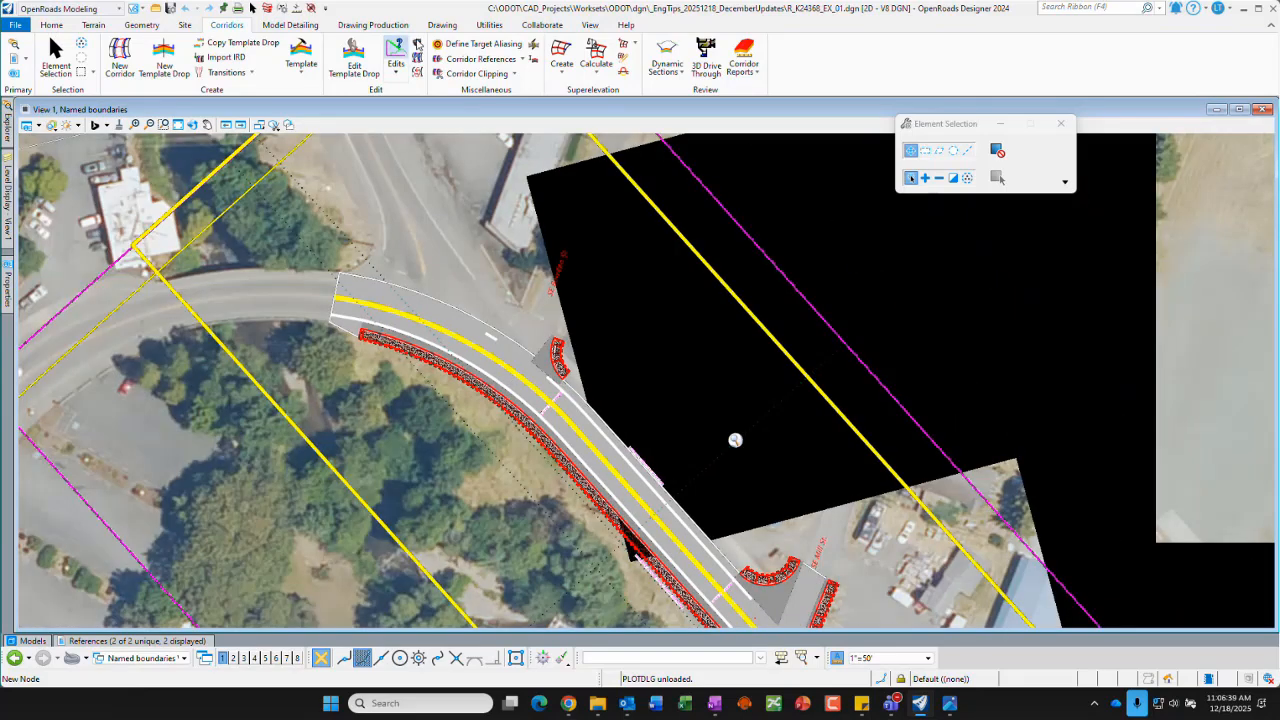
# Set the active color to 7 and the active line weight to 10
pyautogui.click(442, 25)
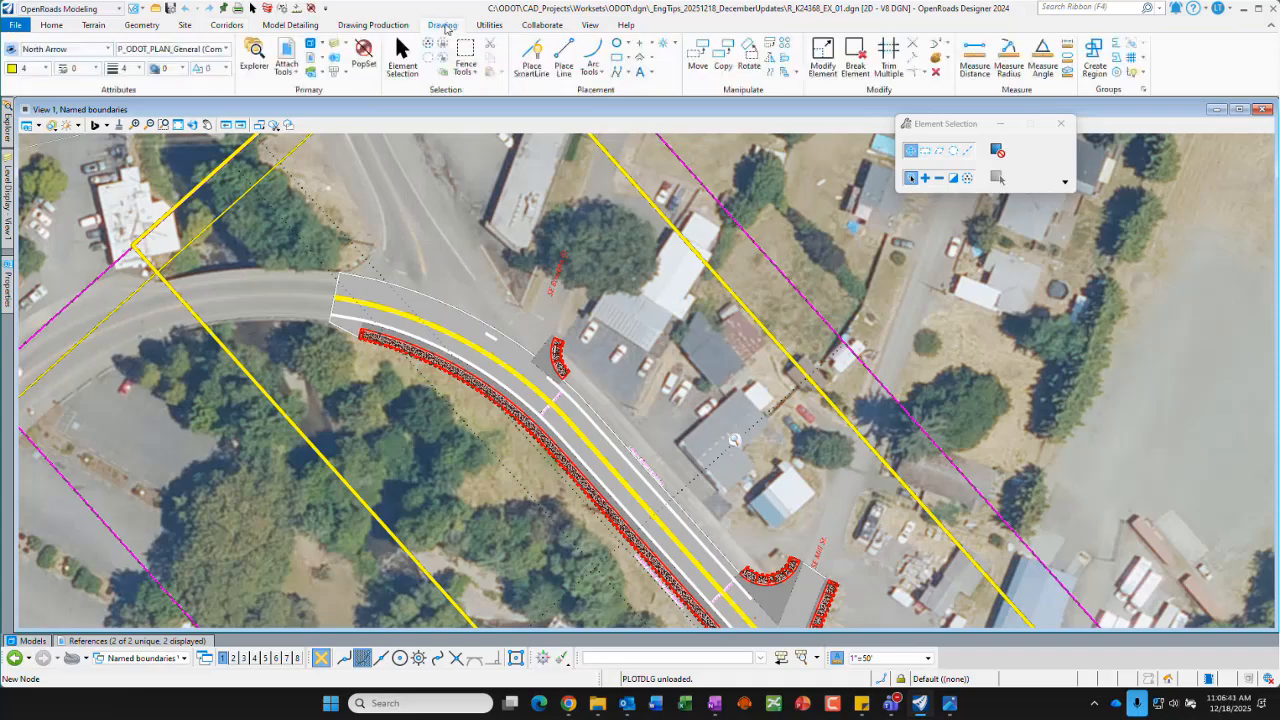
pyautogui.click(46, 70)
pyautogui.click(116, 145)
pyautogui.click(130, 68)
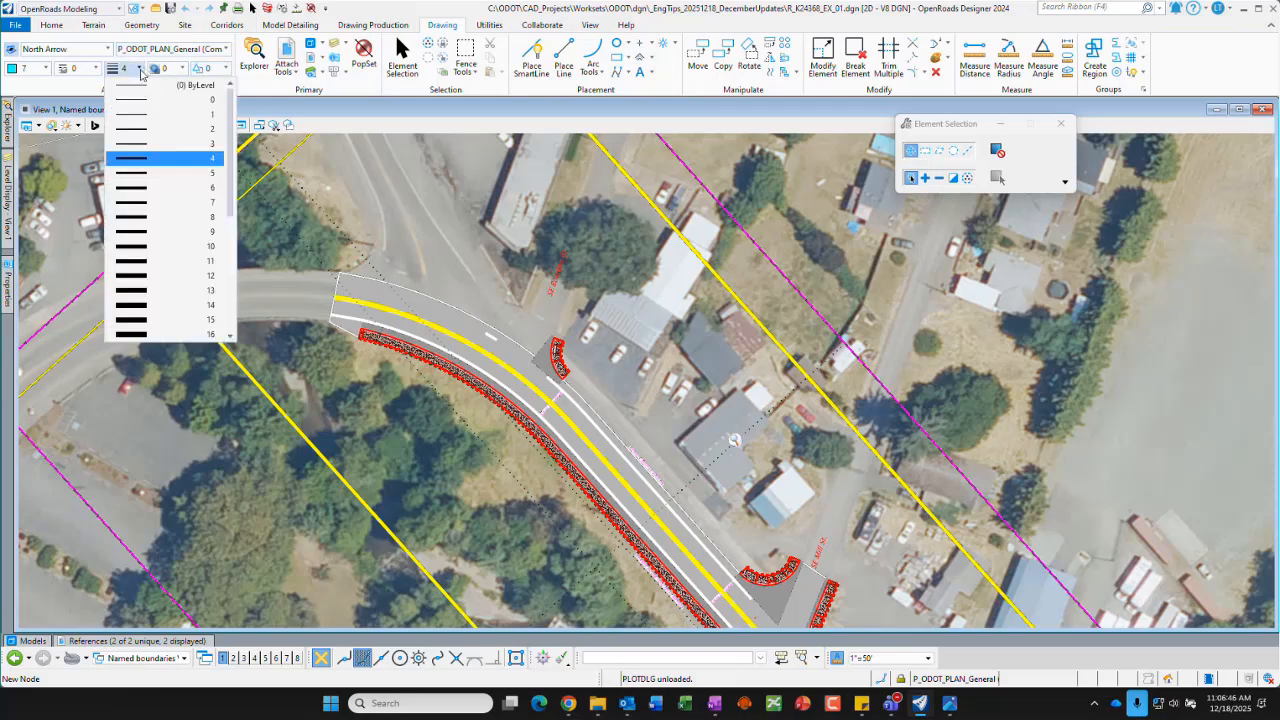
pyautogui.click(131, 247)
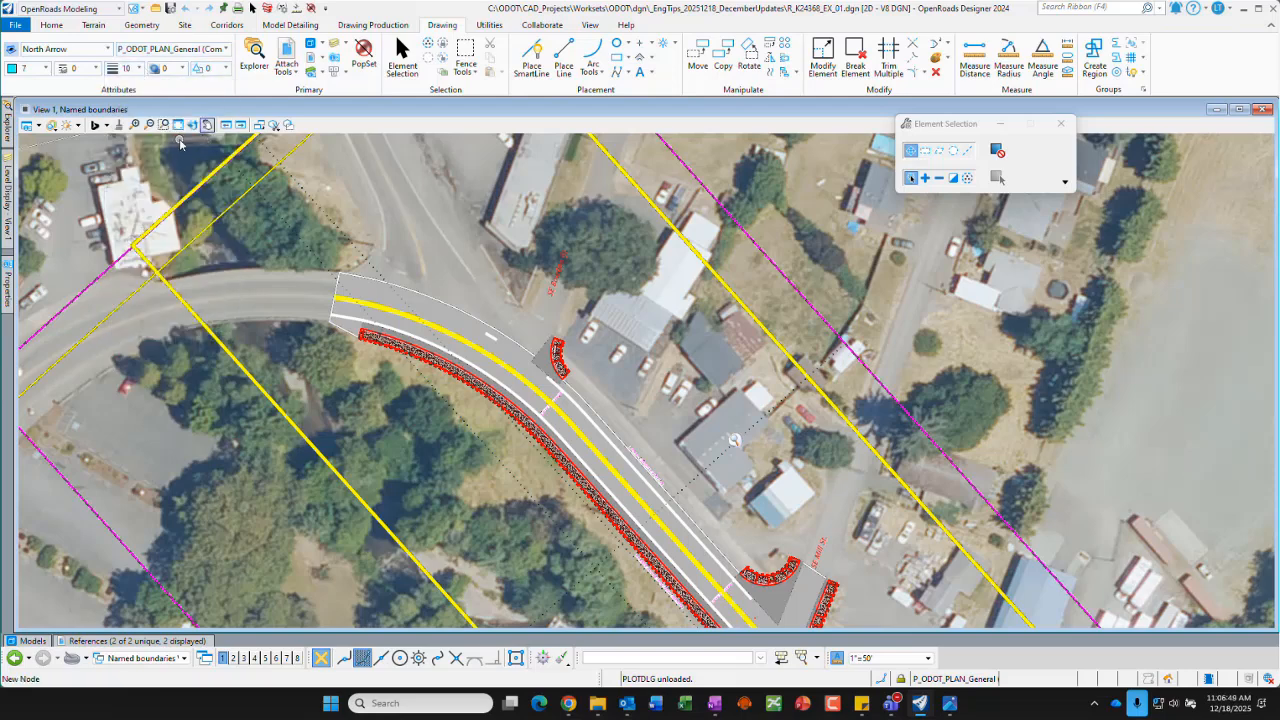
pyautogui.click(226, 52)
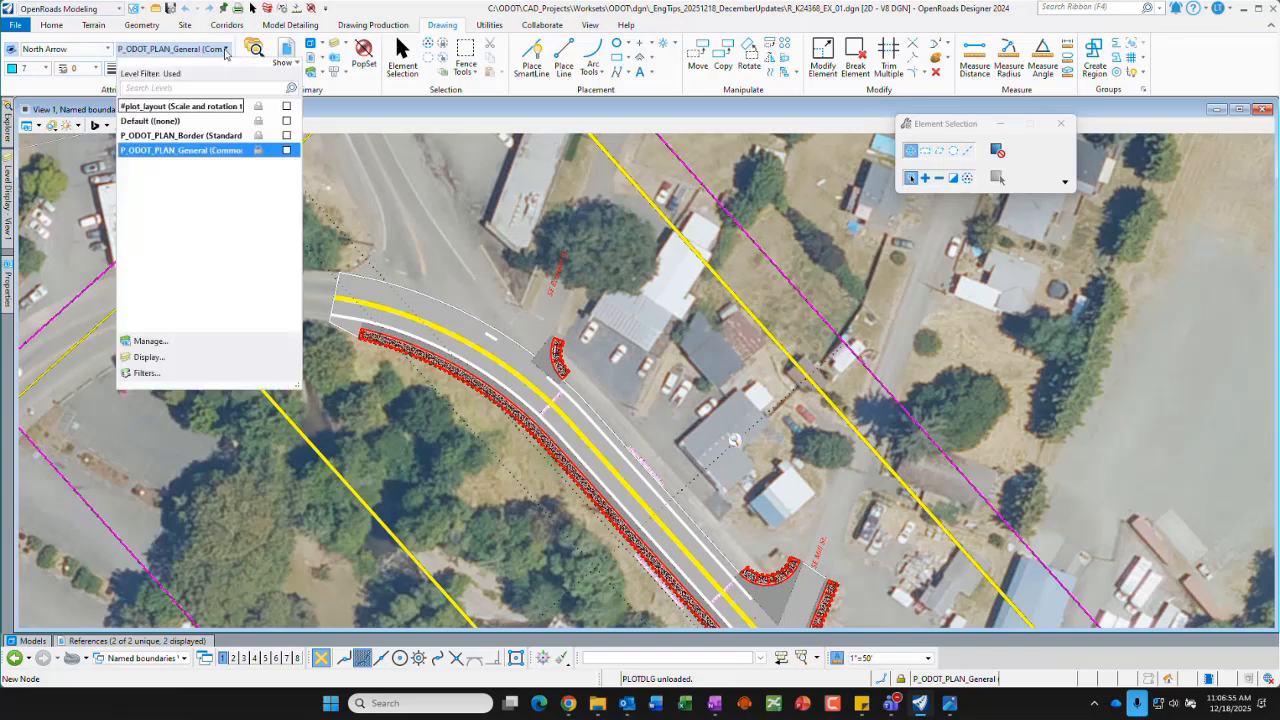
pyautogui.click(226, 52)
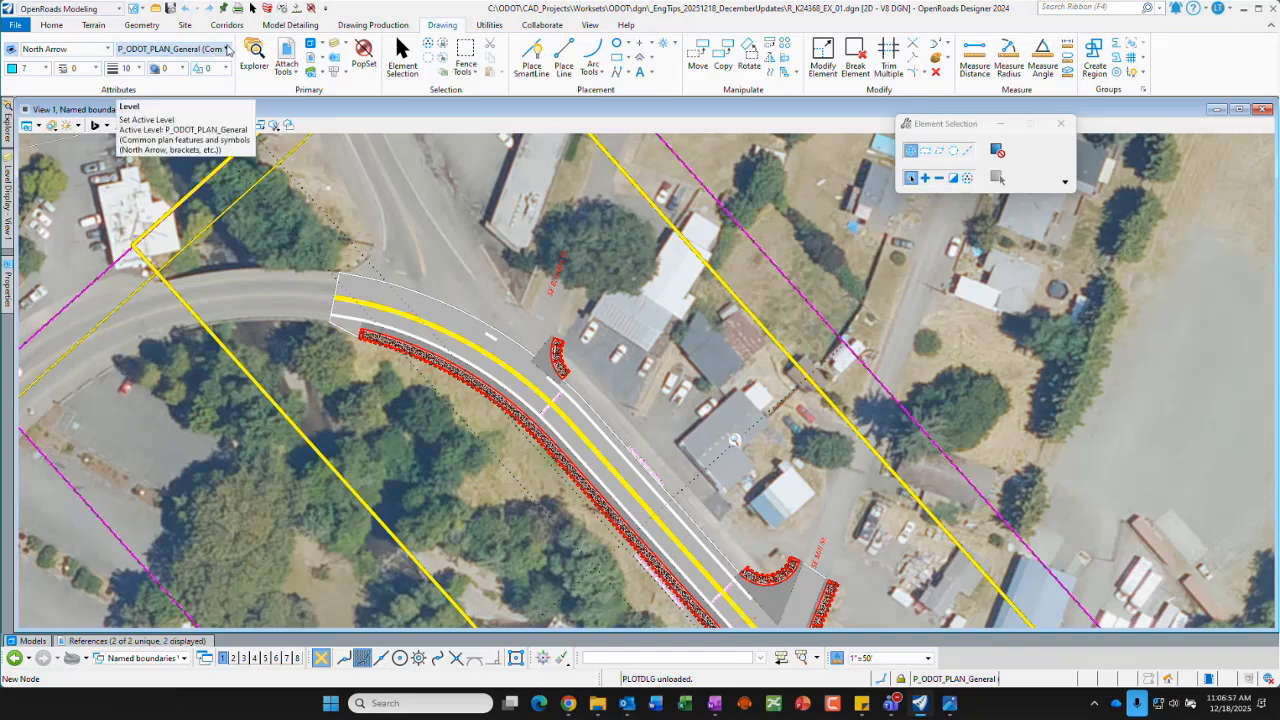
pyautogui.click(228, 50)
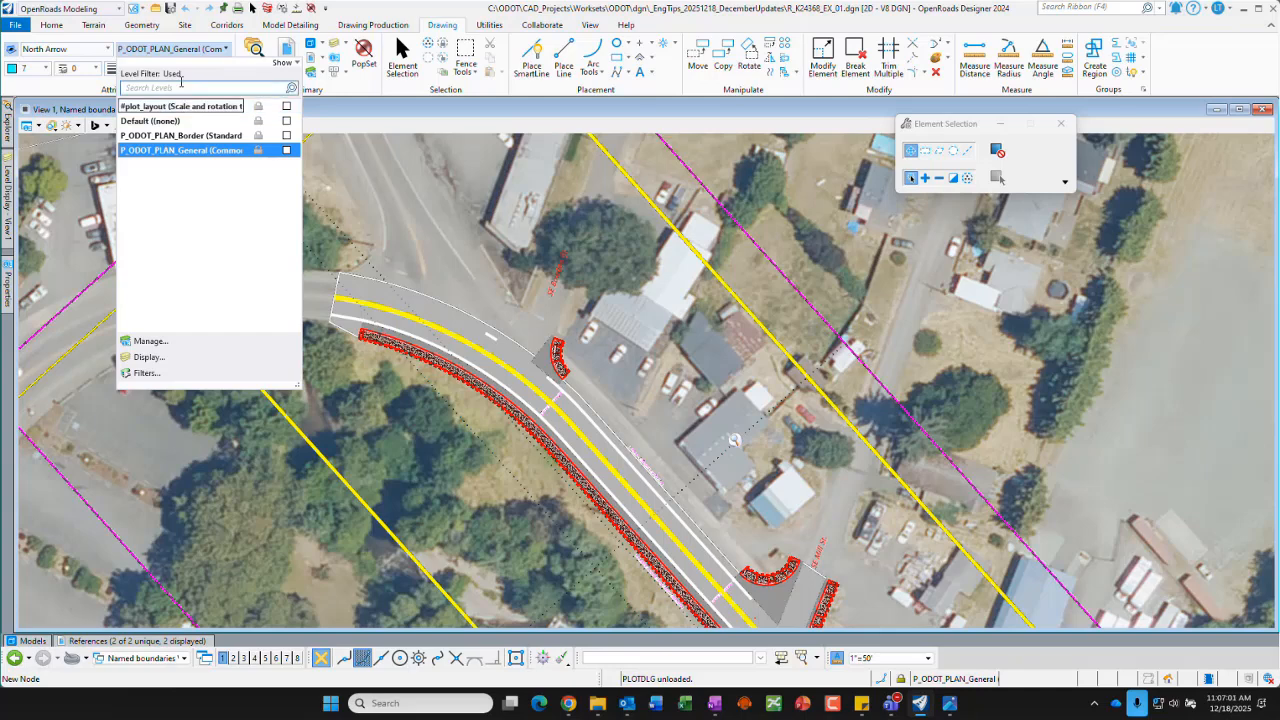
pyautogui.click(404, 12)
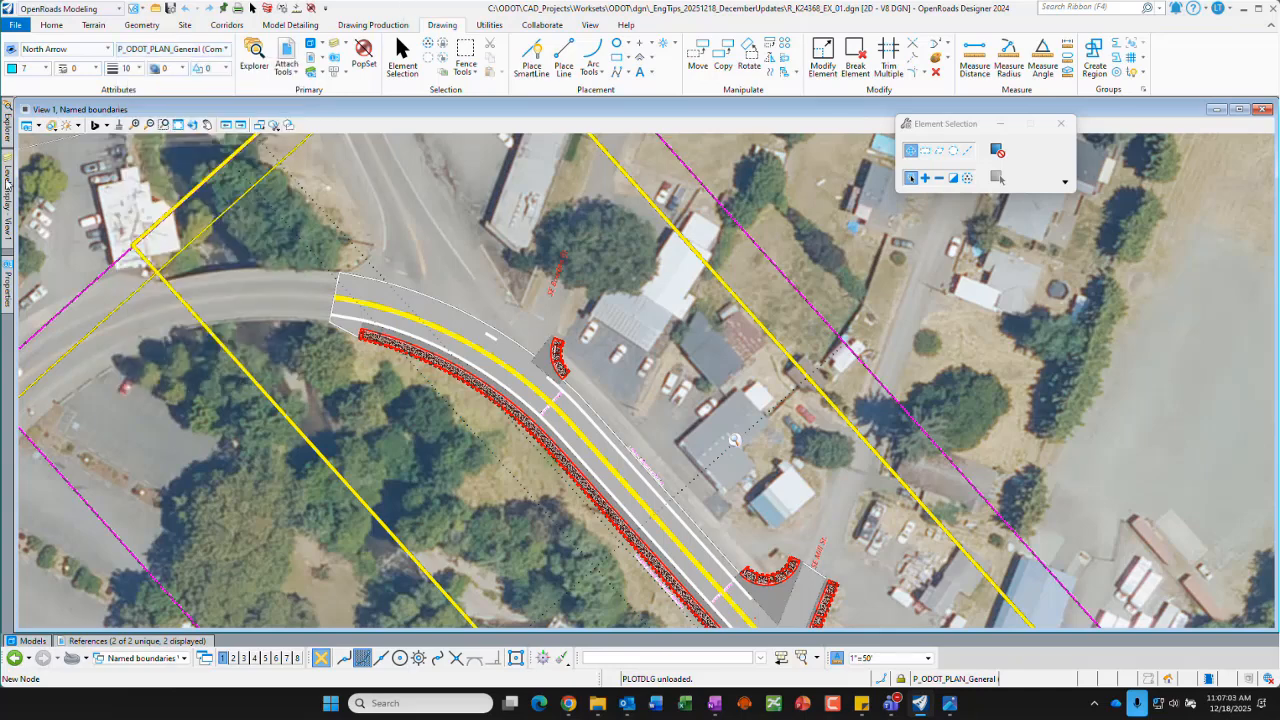
# Set the level display filter to (none), sort levels by use, and make Right Click to Rename 9 the active level
pyautogui.moveTo(10, 203)
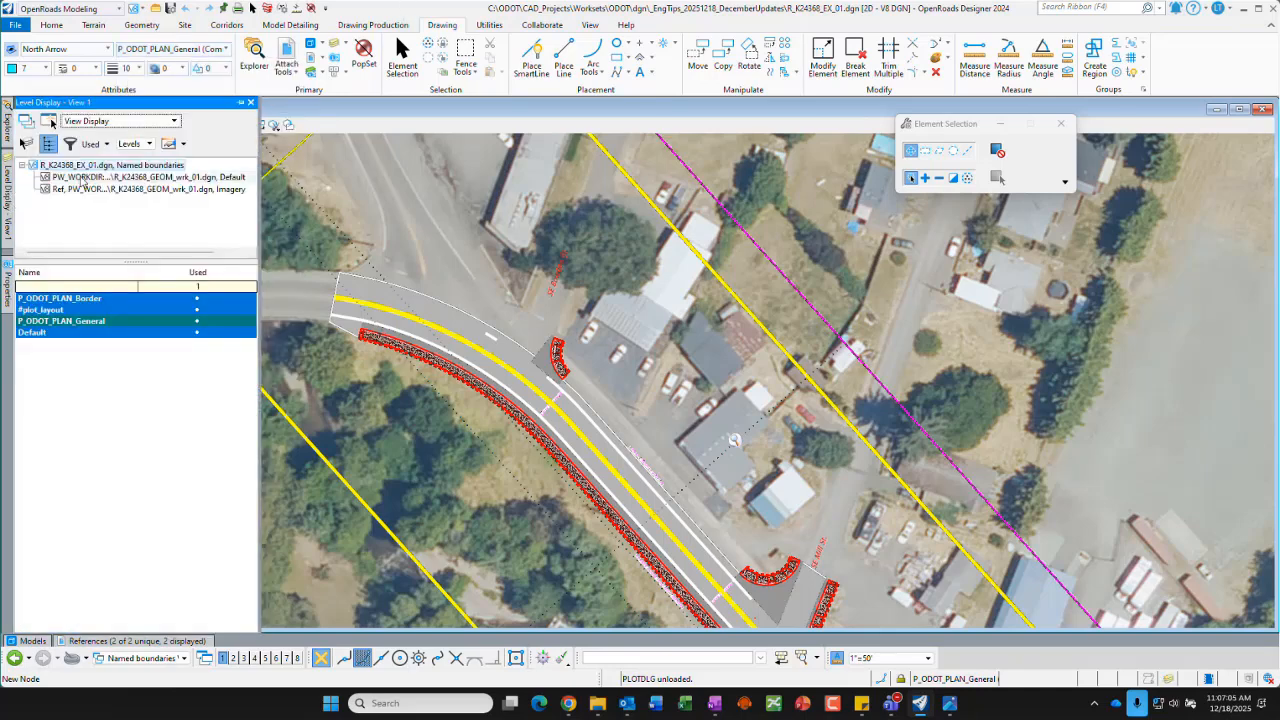
pyautogui.click(106, 145)
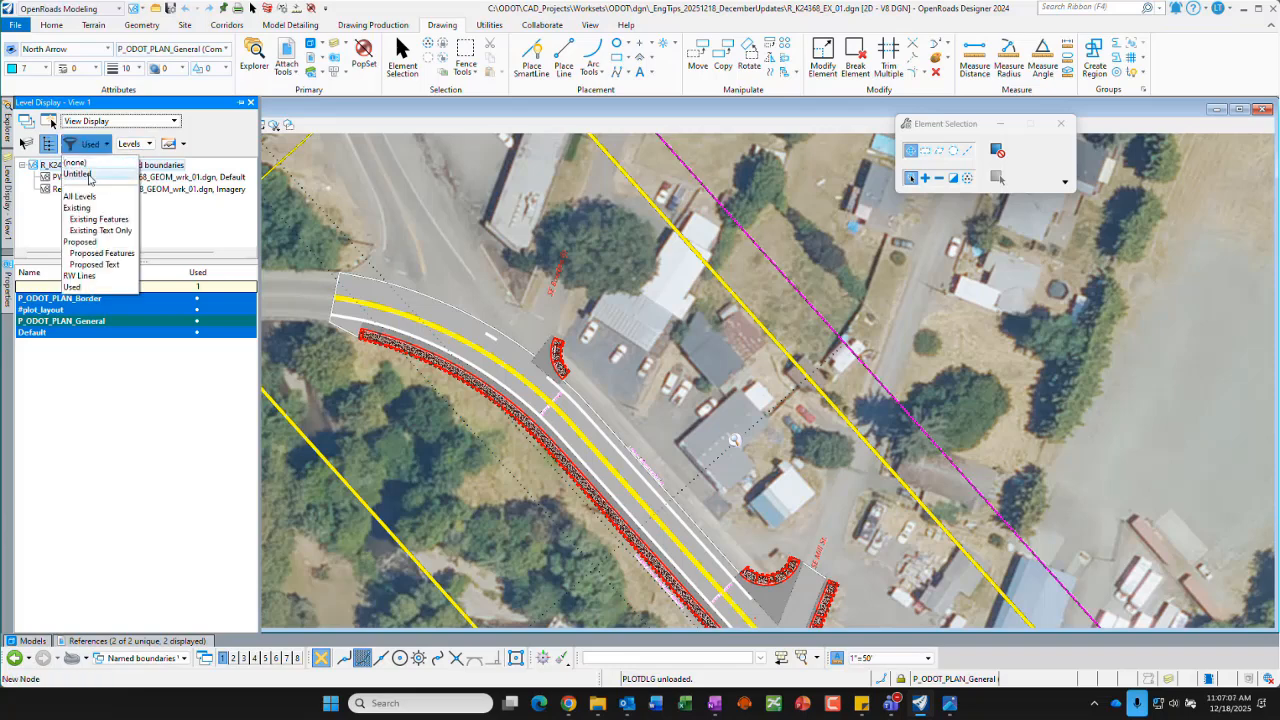
pyautogui.click(86, 163)
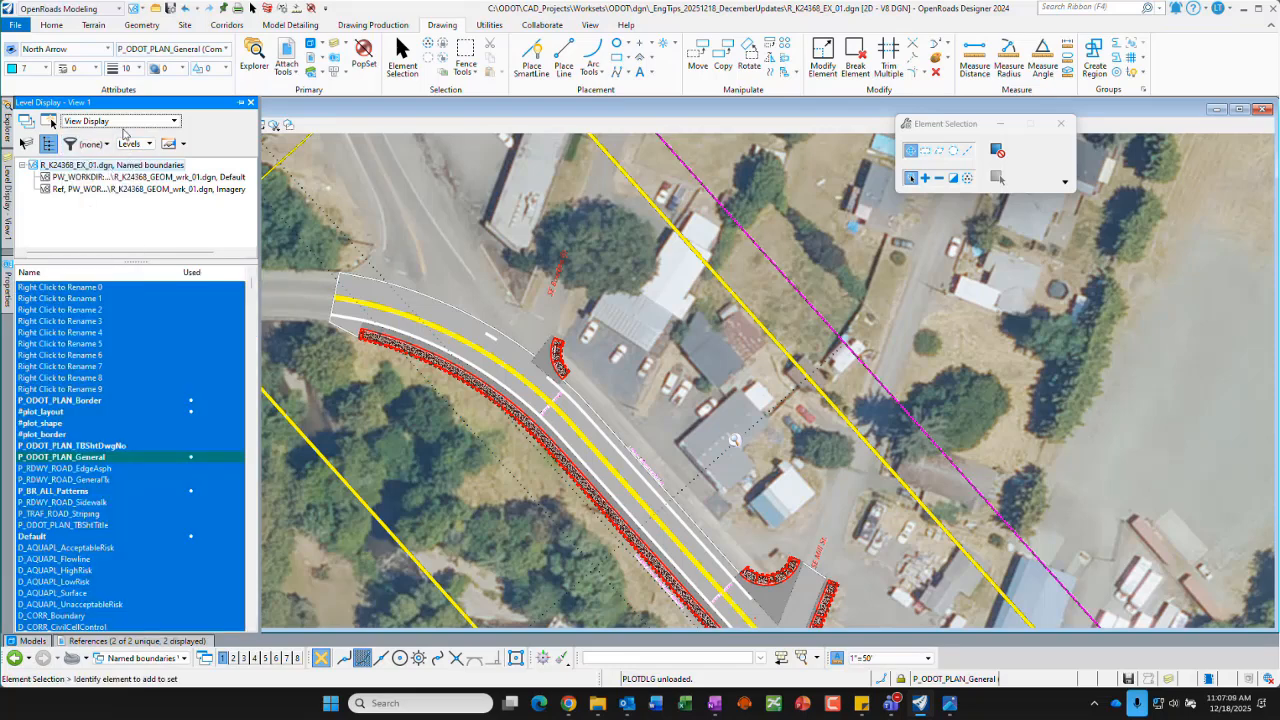
pyautogui.click(206, 273)
pyautogui.click(207, 273)
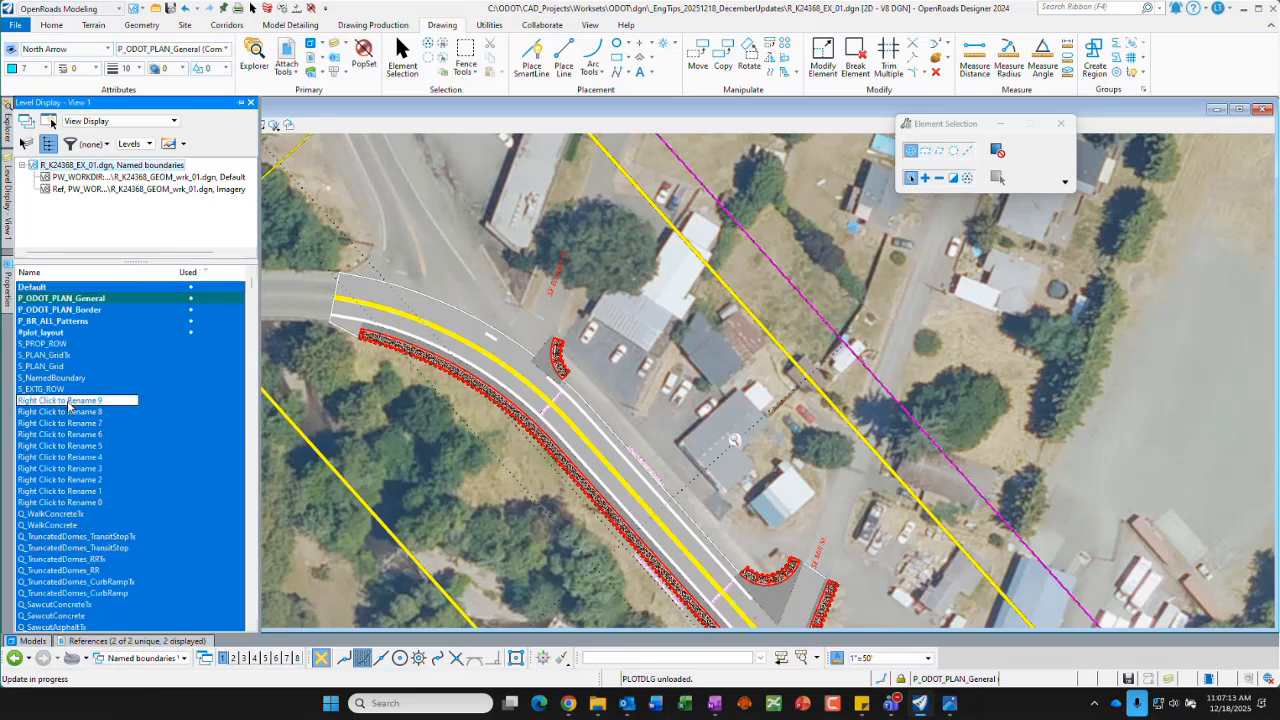
pyautogui.doubleClick(68, 403)
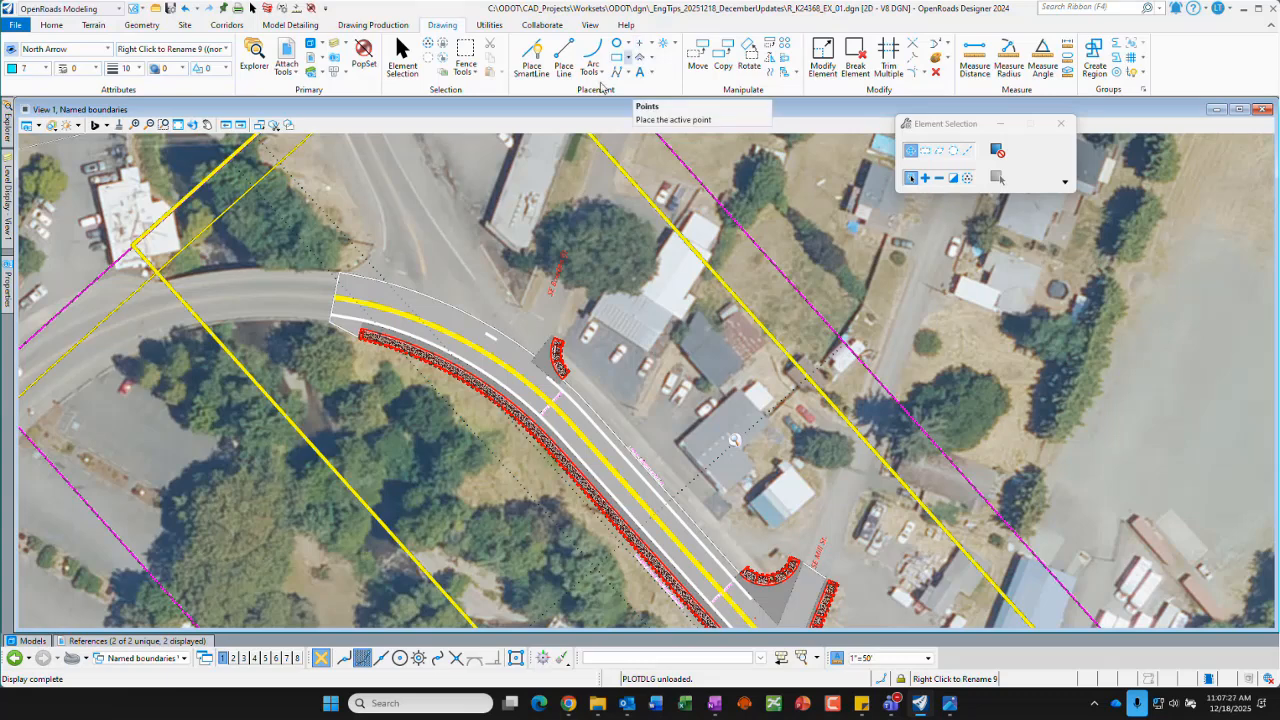
# Place four Element-type active points, two beside the road curve's northwest end and two near the curved sidewalk at the southeast side street
pyautogui.click(641, 46)
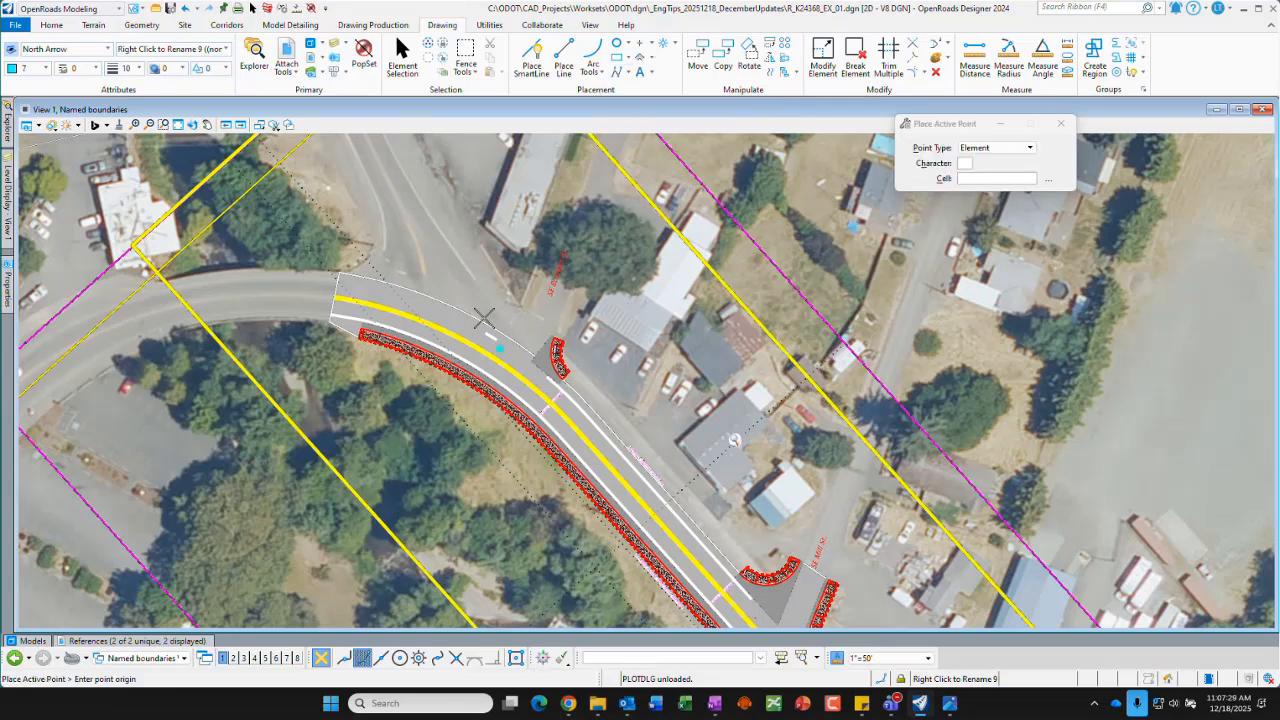
pyautogui.click(379, 256)
pyautogui.click(421, 269)
pyautogui.click(808, 553)
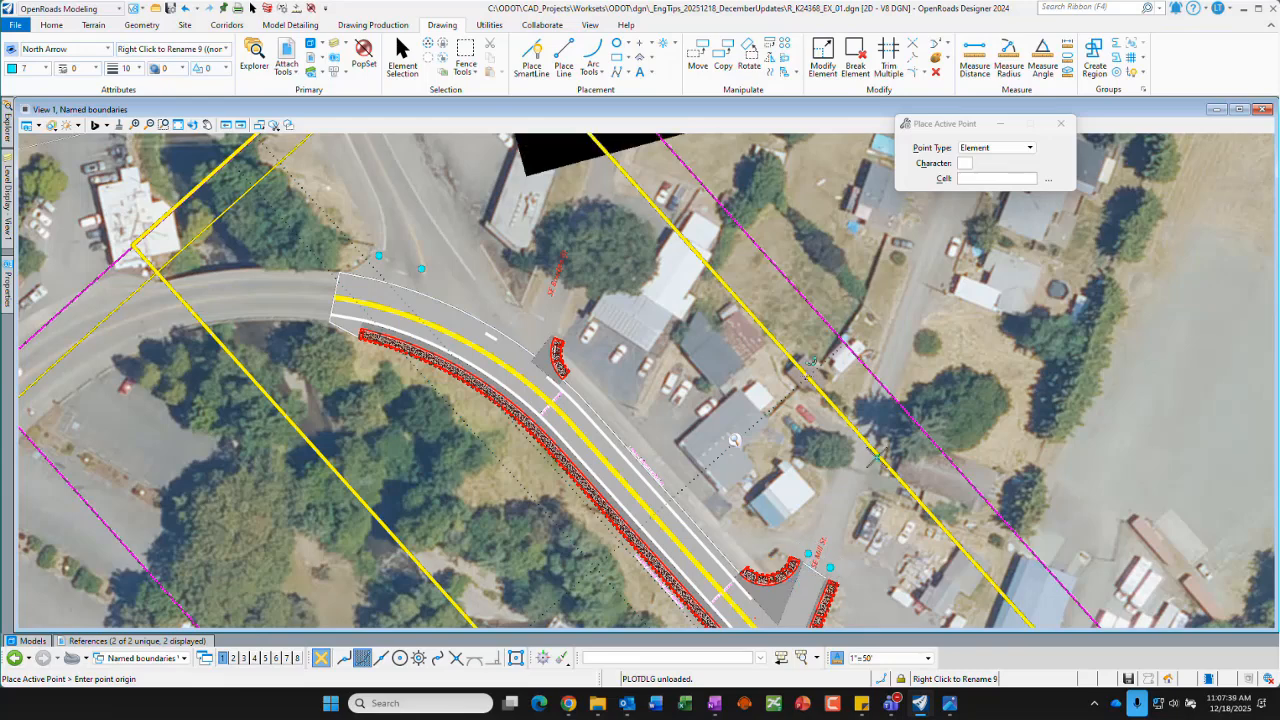
# Select all four placed points and examine their element properties
pyautogui.click(402, 55)
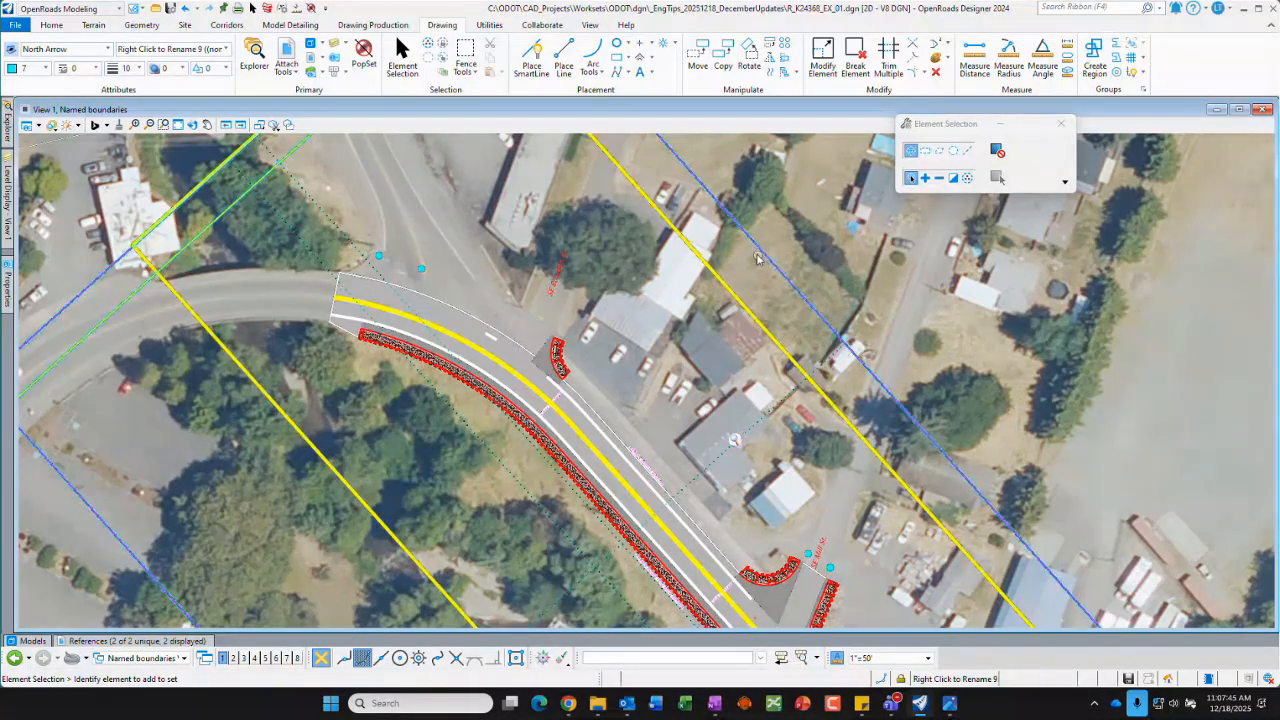
pyautogui.click(380, 256)
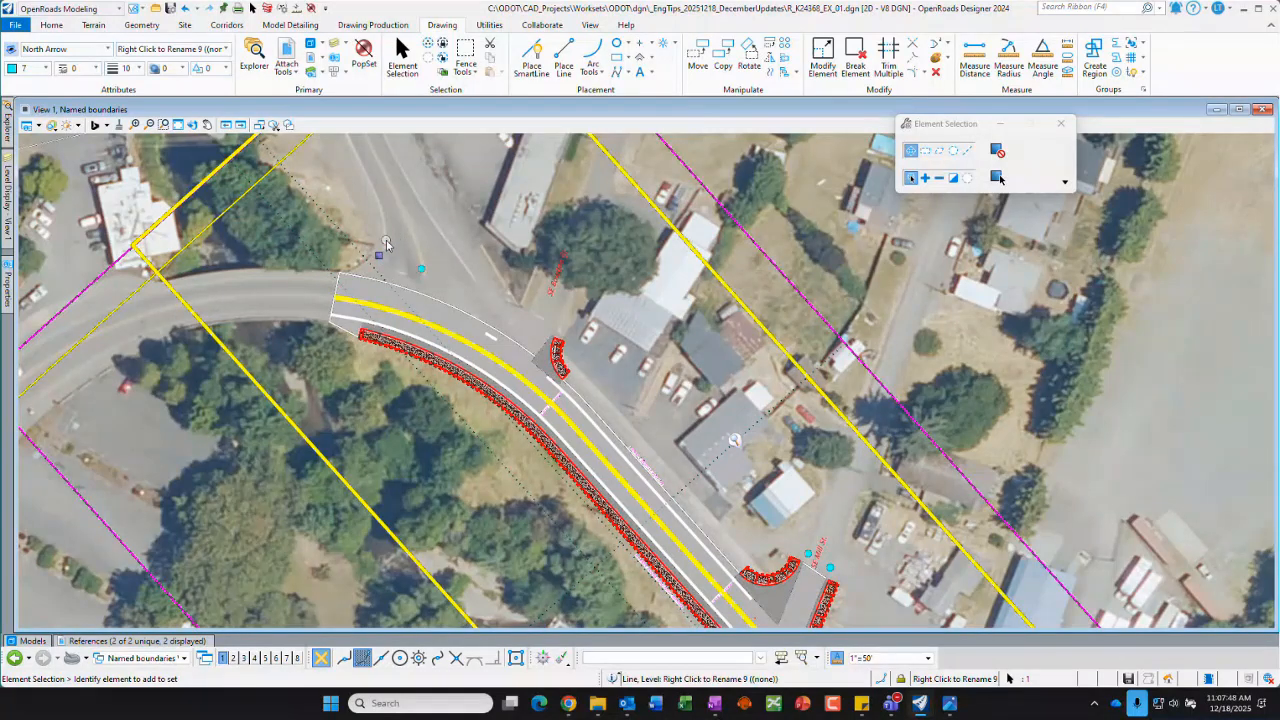
pyautogui.click(442, 268)
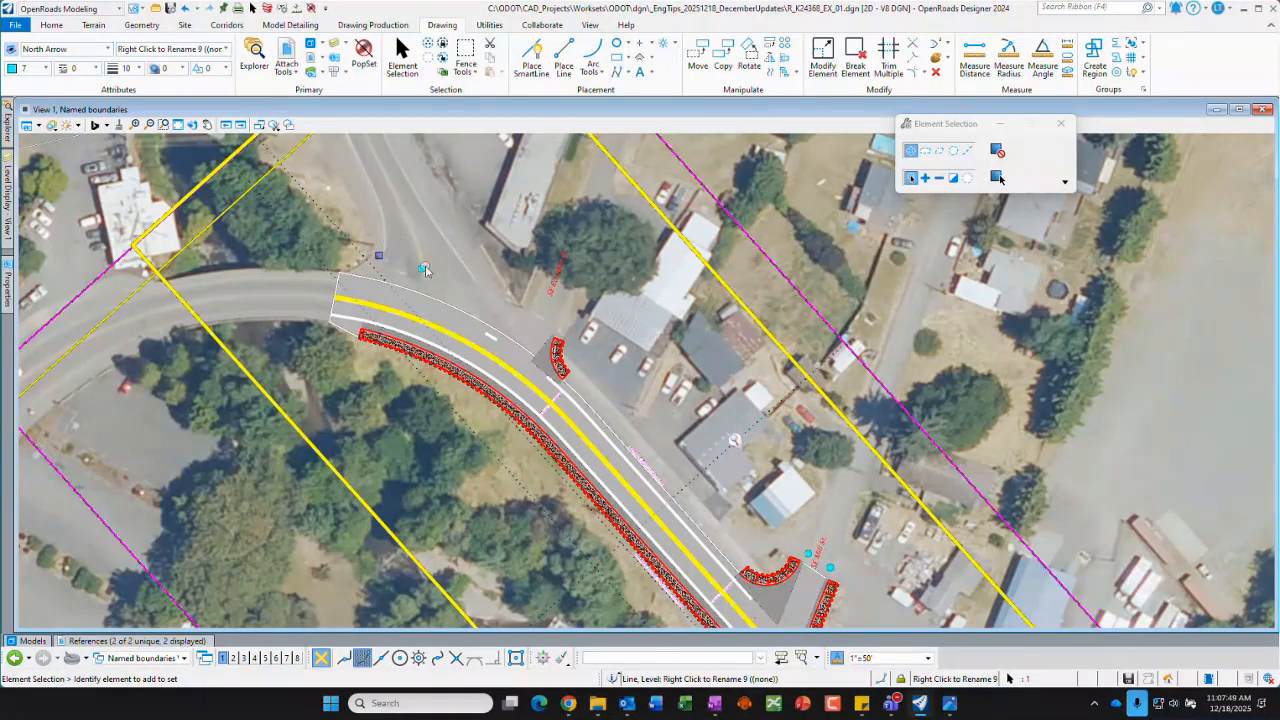
pyautogui.click(849, 584)
pyautogui.moveTo(8, 288)
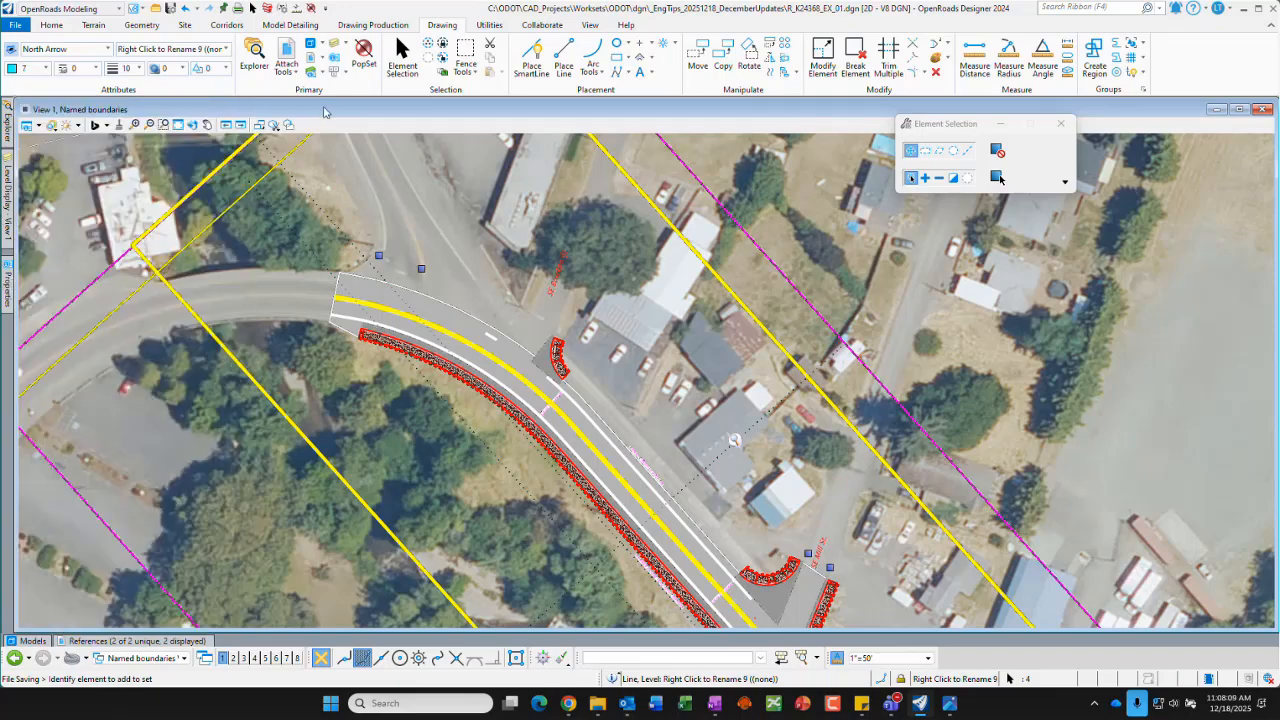
# Clear the selection, select only the westernmost placed point, and examine its Line element properties
pyautogui.click(402, 214)
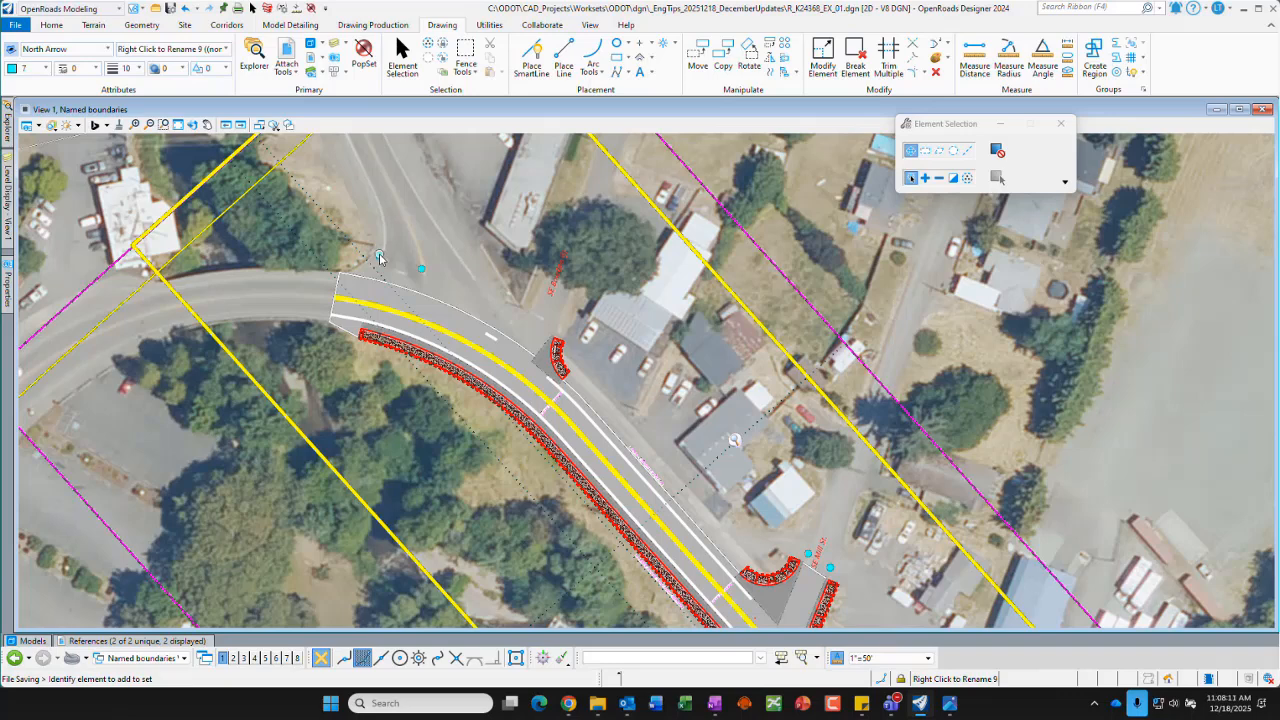
pyautogui.click(379, 257)
pyautogui.moveTo(14, 290)
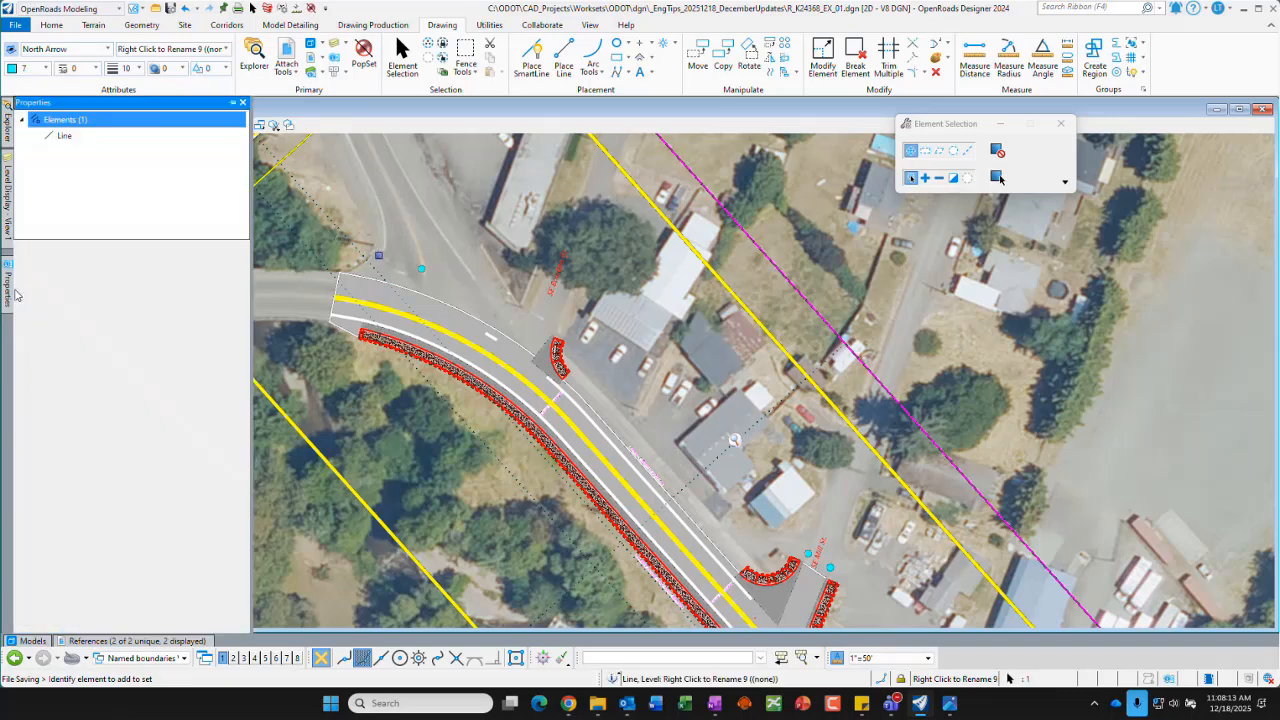
pyautogui.click(82, 138)
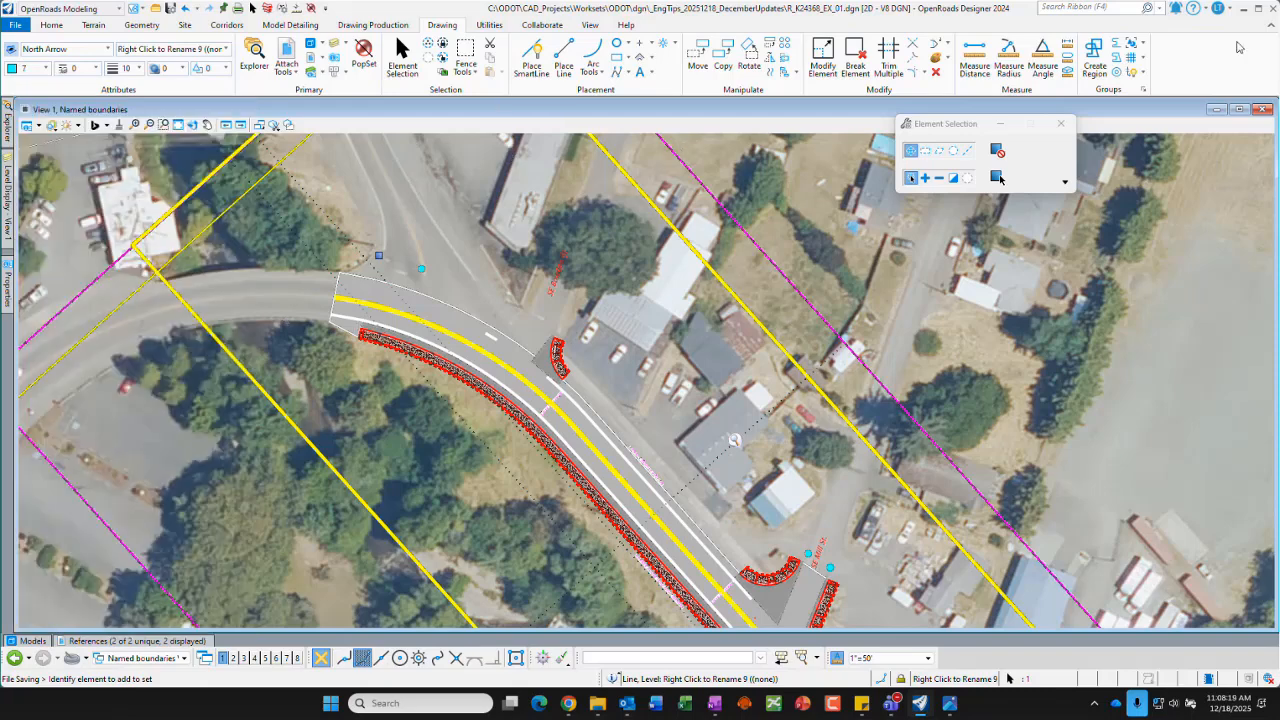
# Close OpenRoads Designer, relaunch its No PW version from the desktop, and reopen the recent file R_K24368_EX_01.dgn from the _EngTips_20251218_DecemberUpdates folder
pyautogui.click(1271, 8)
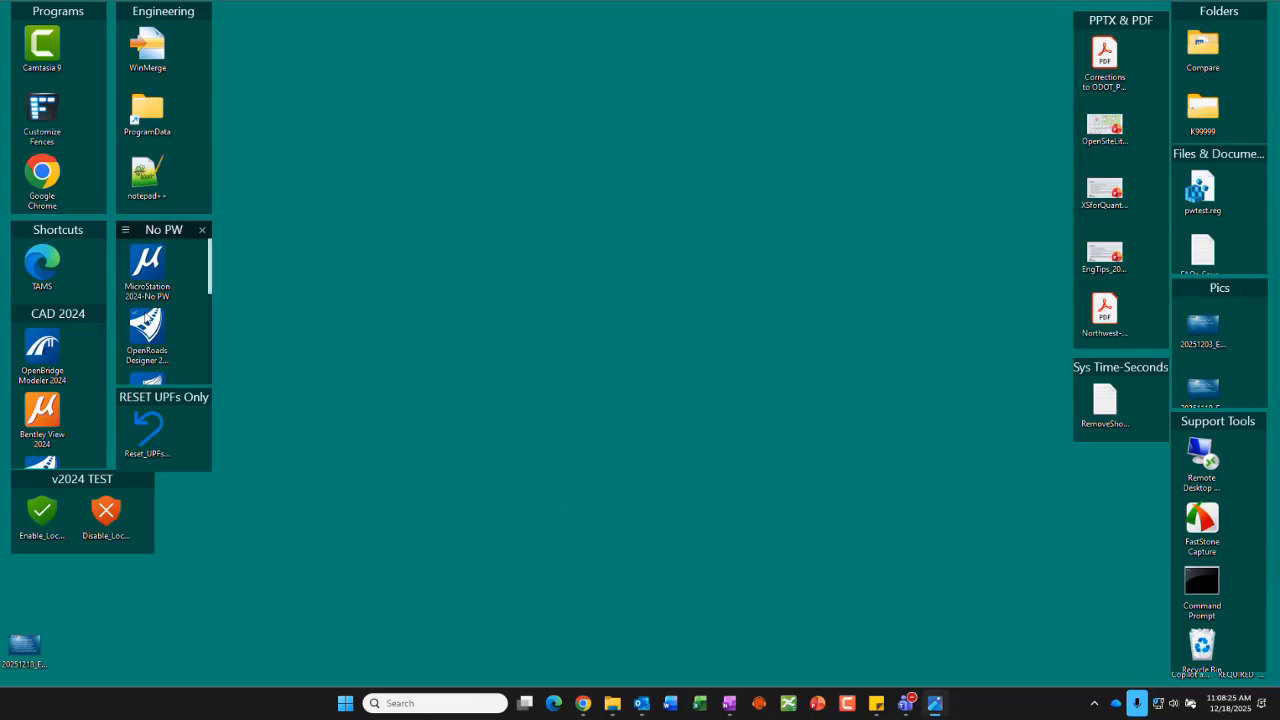
pyautogui.doubleClick(146, 326)
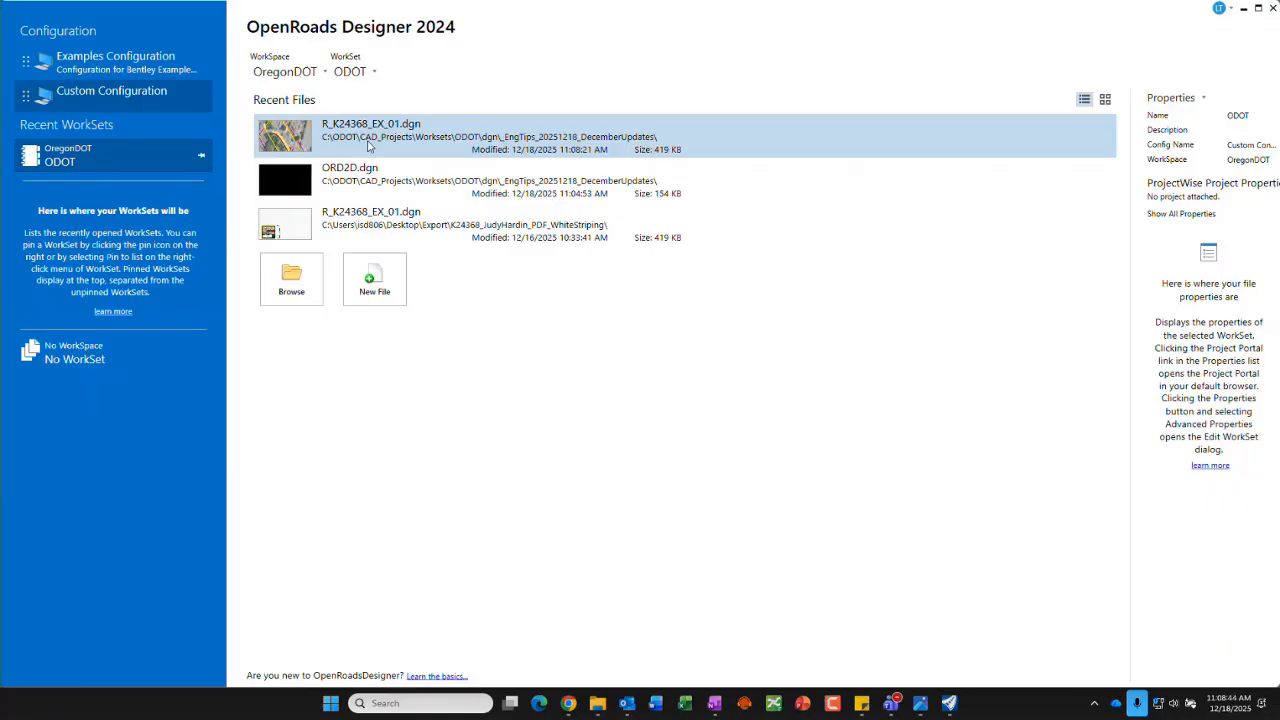
pyautogui.click(370, 146)
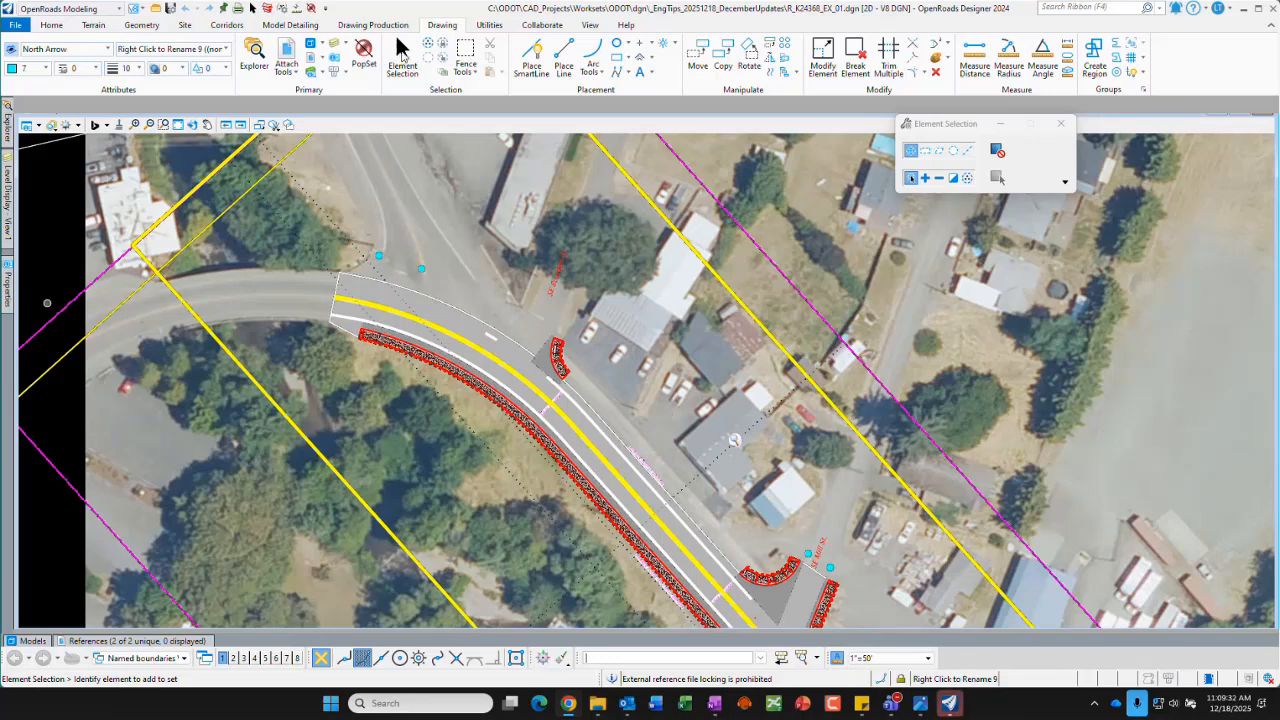
# Select the four placed points at both ends of the curved road and change their level to Right Click to Rename 0
pyautogui.click(402, 54)
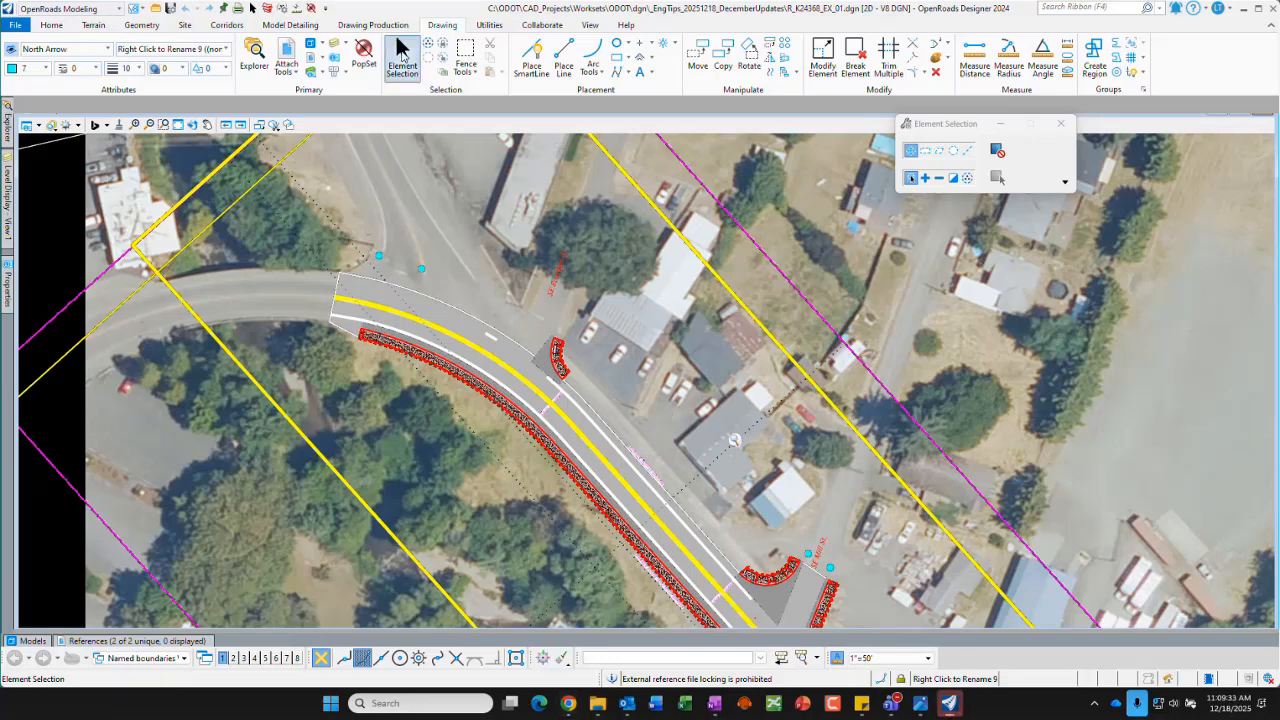
pyautogui.click(380, 260)
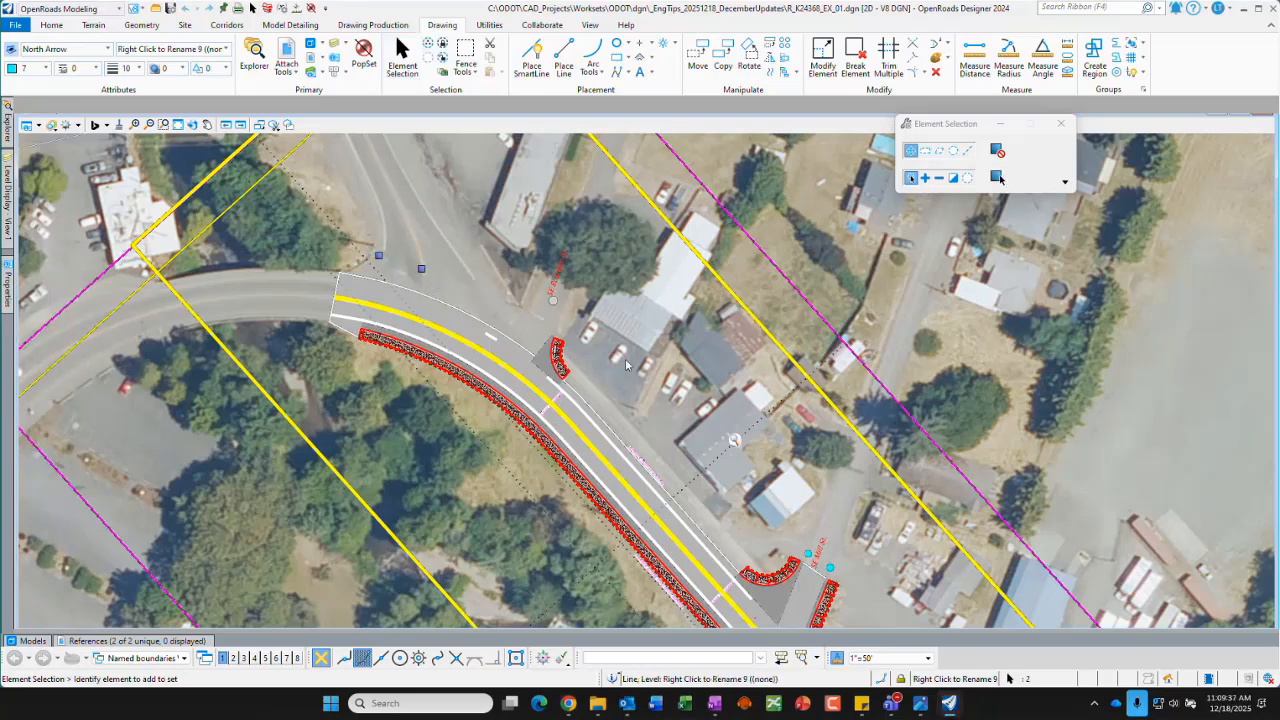
pyautogui.click(834, 576)
pyautogui.click(834, 576)
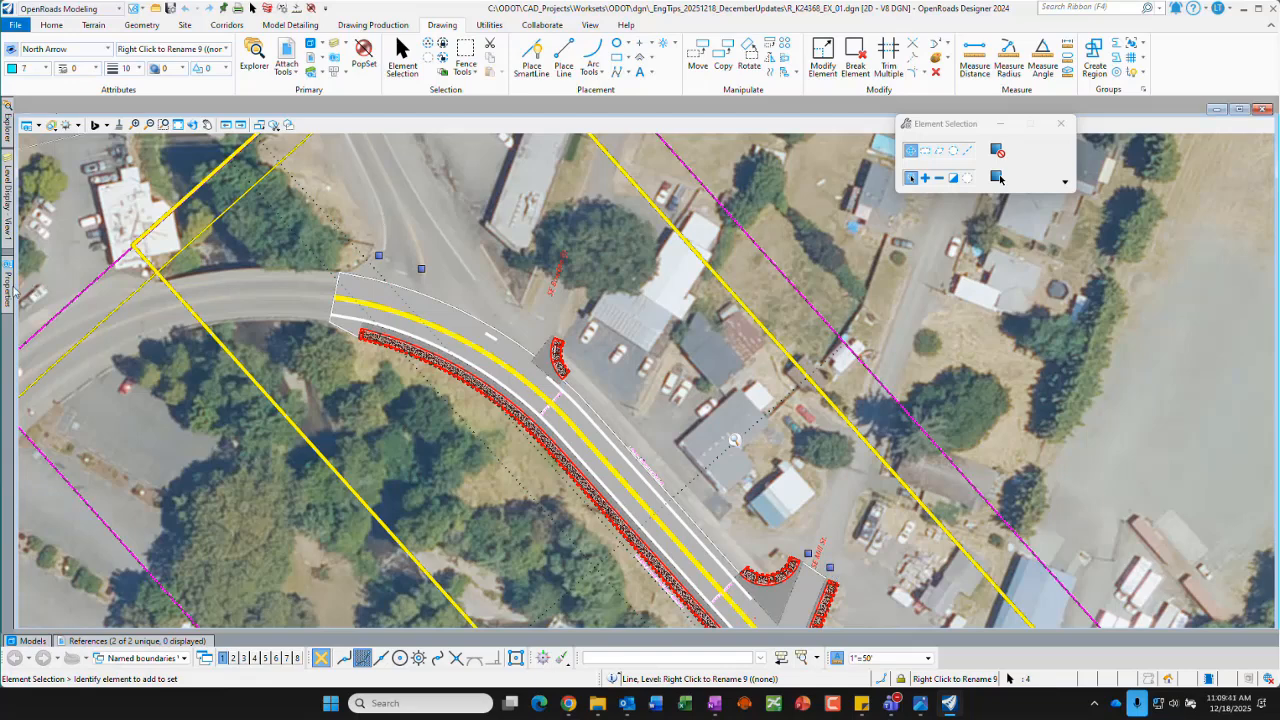
pyautogui.moveTo(8, 285)
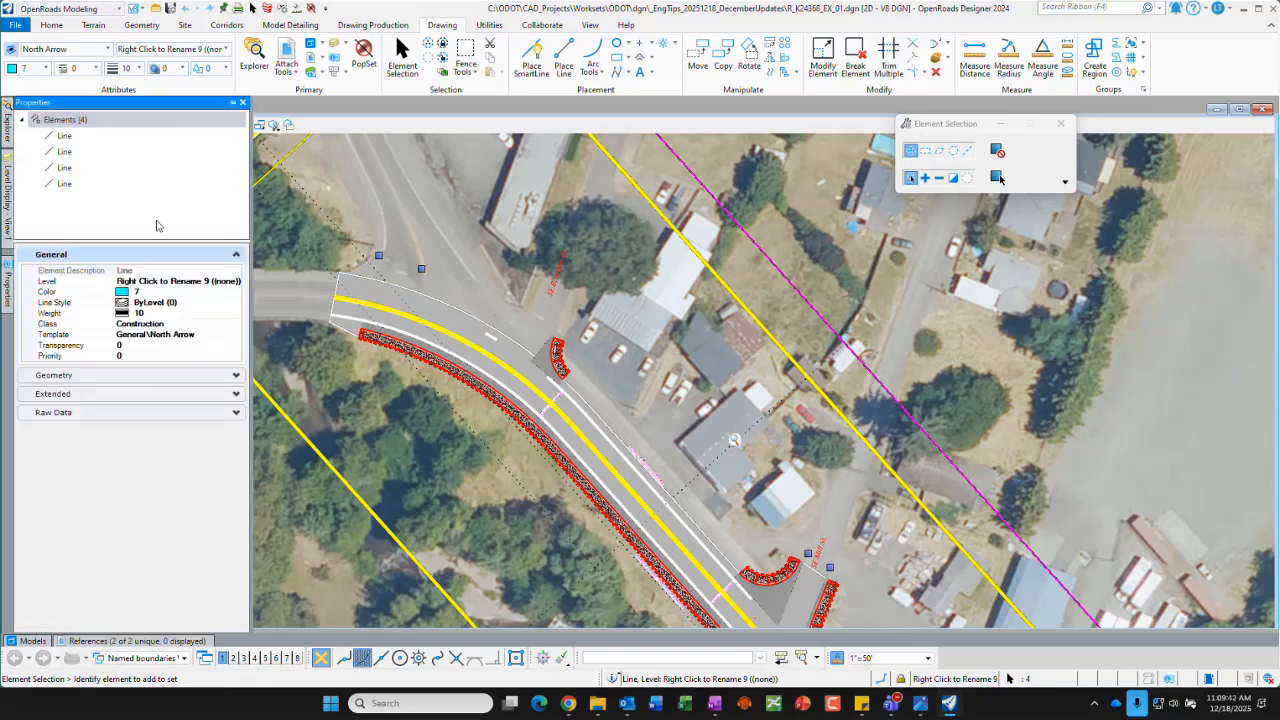
pyautogui.click(224, 283)
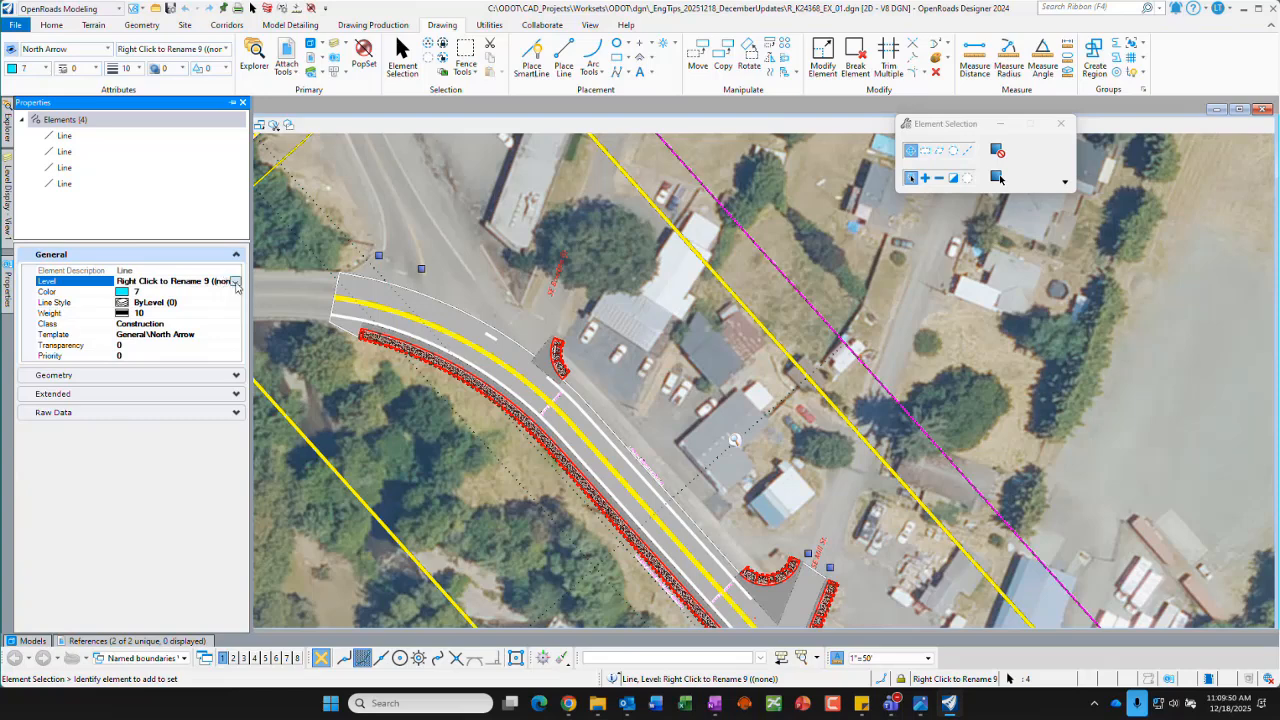
pyautogui.click(235, 282)
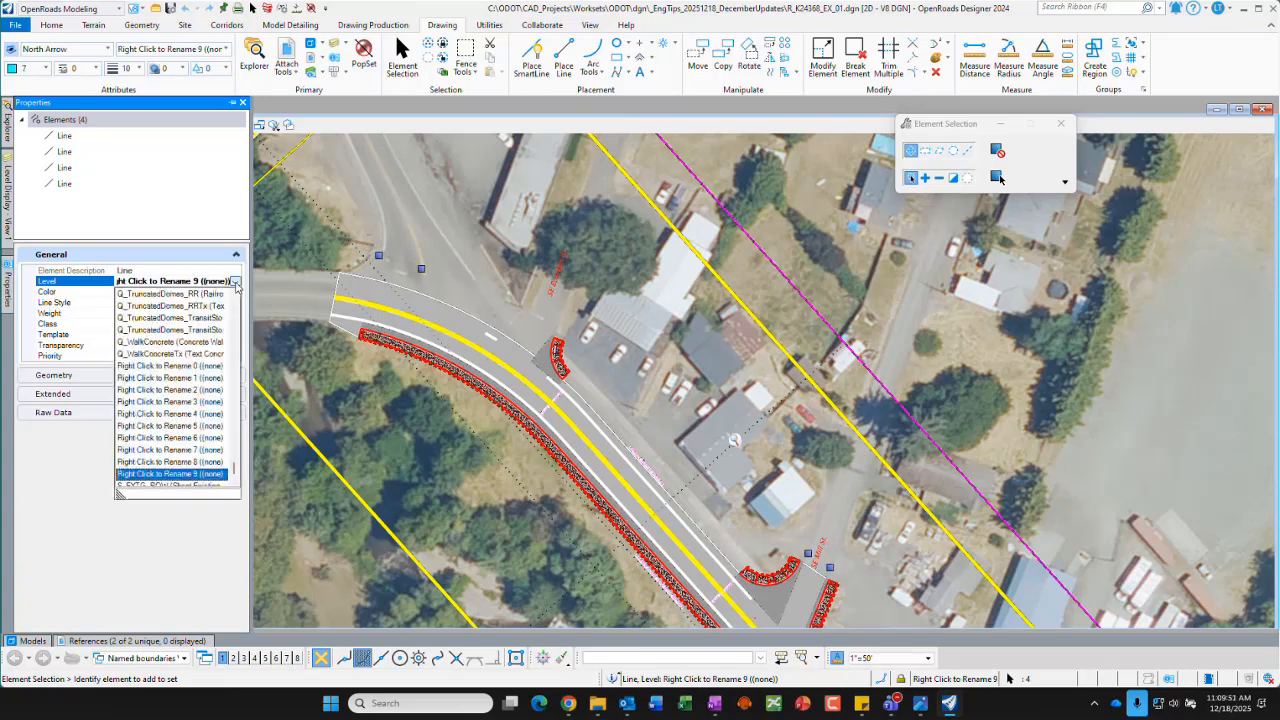
pyautogui.click(180, 366)
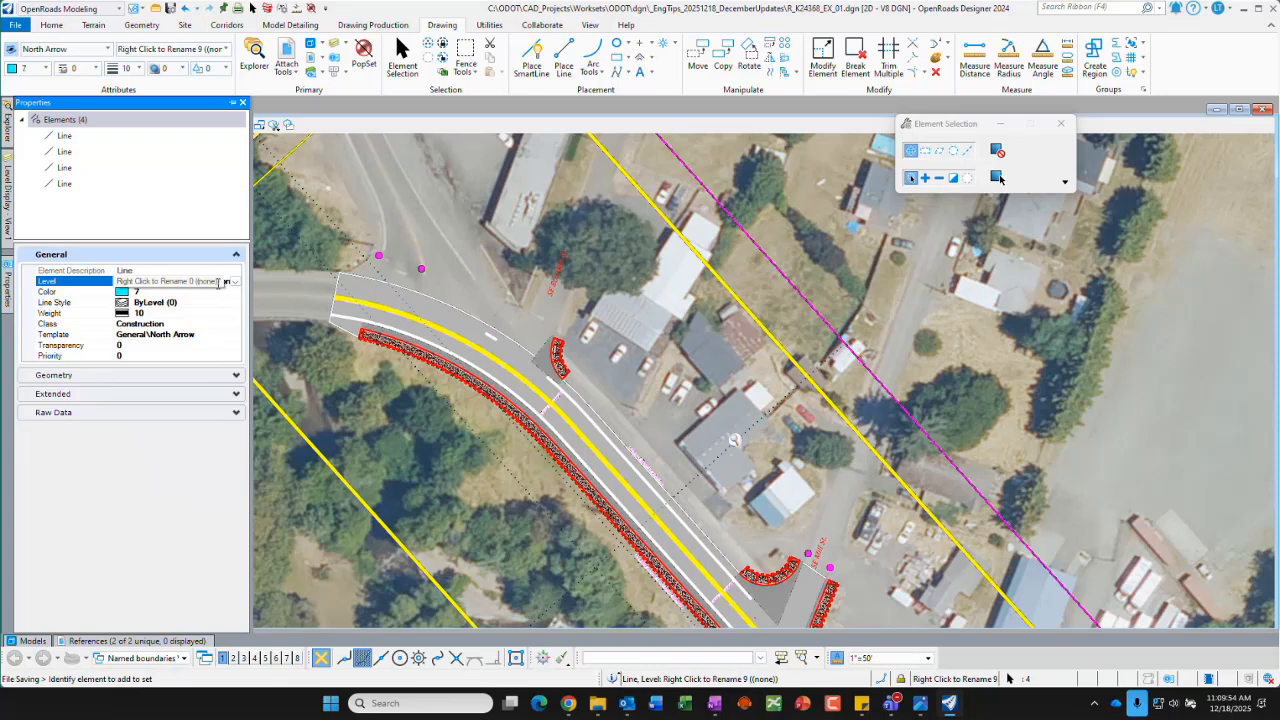
pyautogui.click(180, 326)
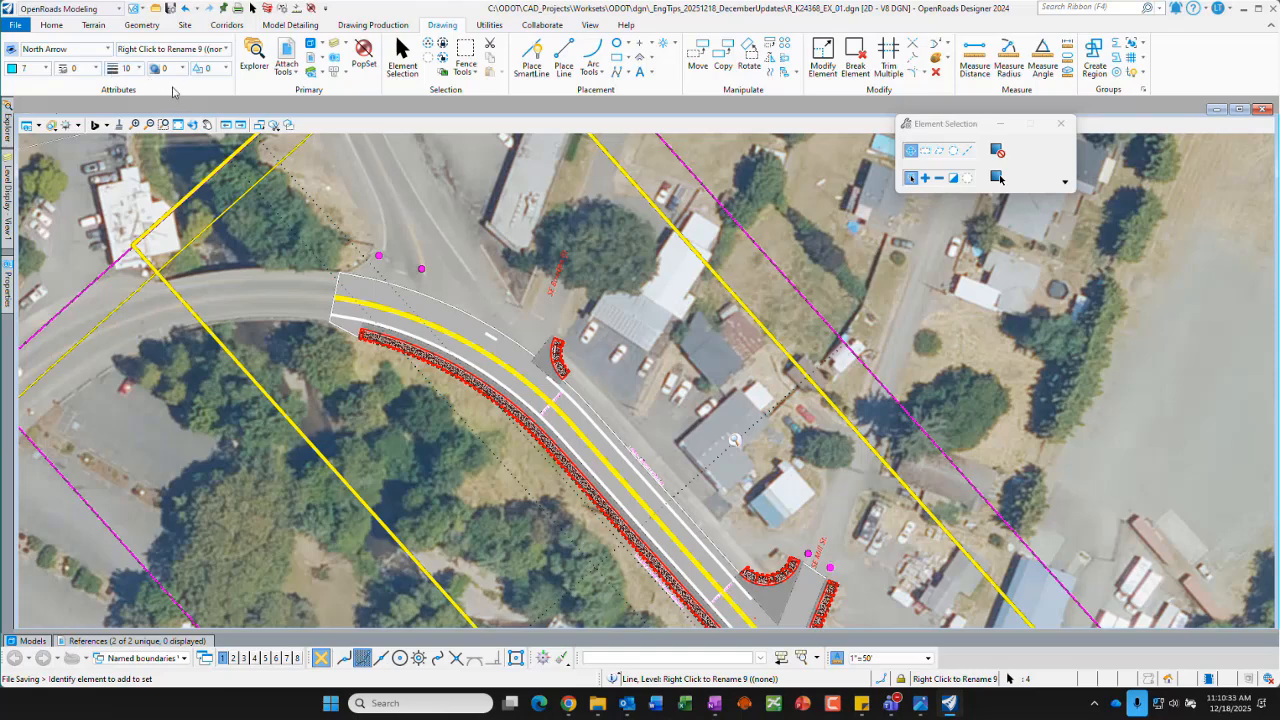
# Show Element Class among the active attribute settings, set the active class to Primary, and save the design
pyautogui.moveTo(158, 80); pyautogui.dragTo(233, 92)
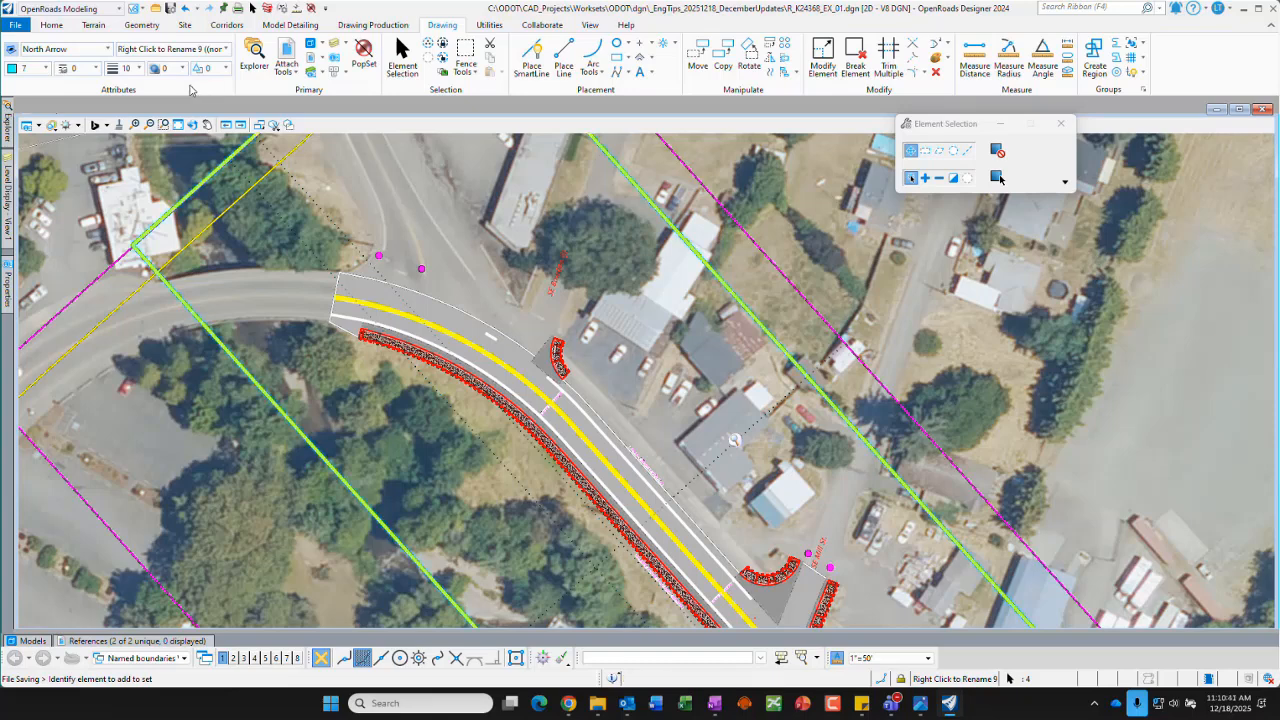
pyautogui.rightClick(190, 87)
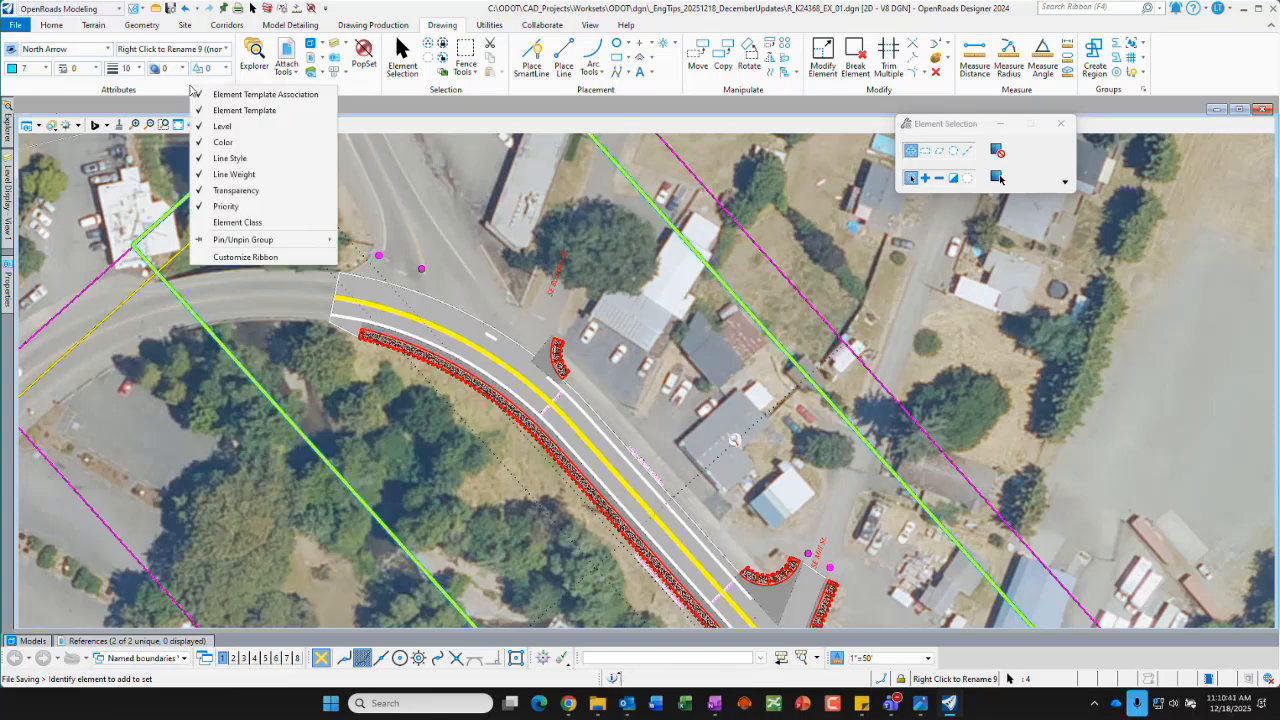
pyautogui.click(208, 223)
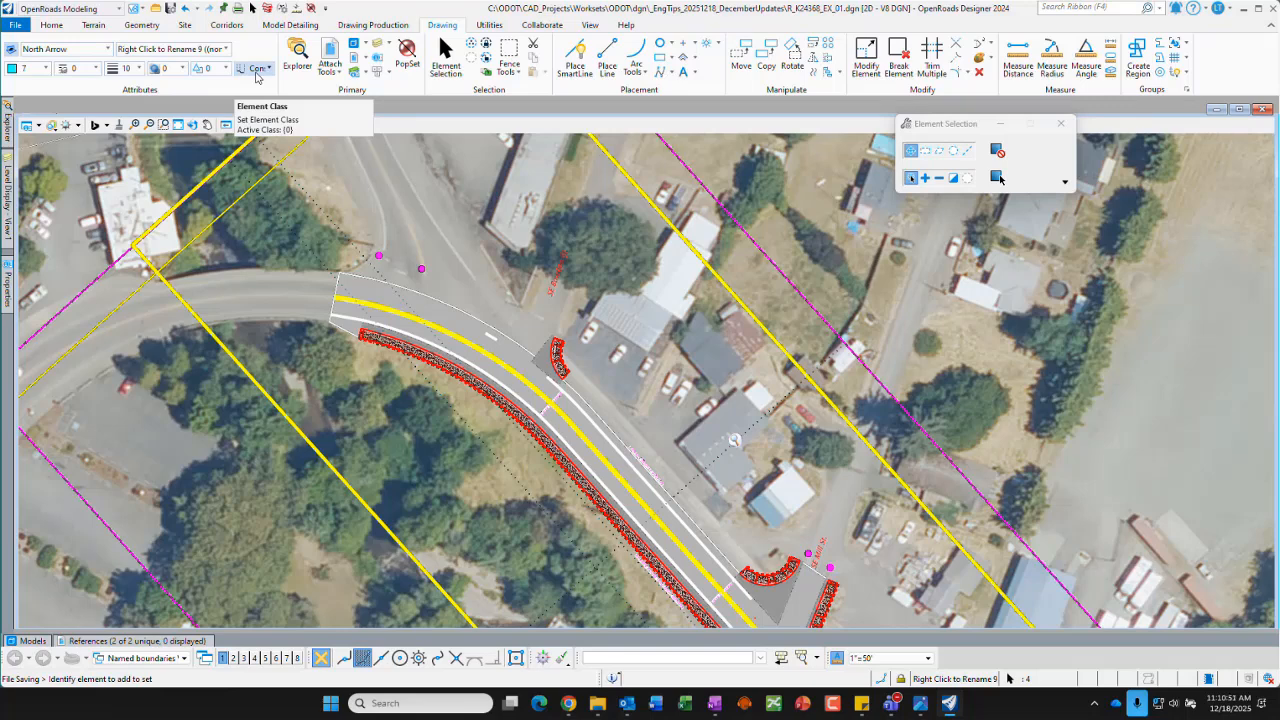
pyautogui.click(257, 70)
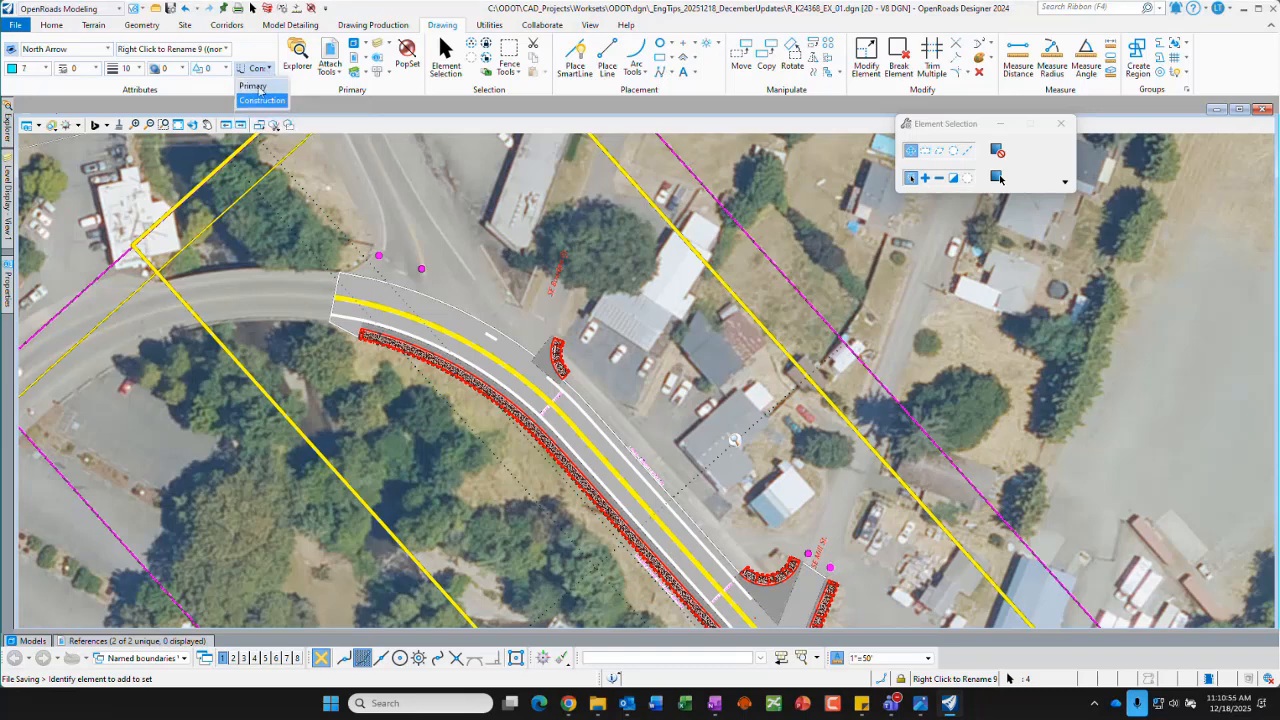
pyautogui.click(258, 91)
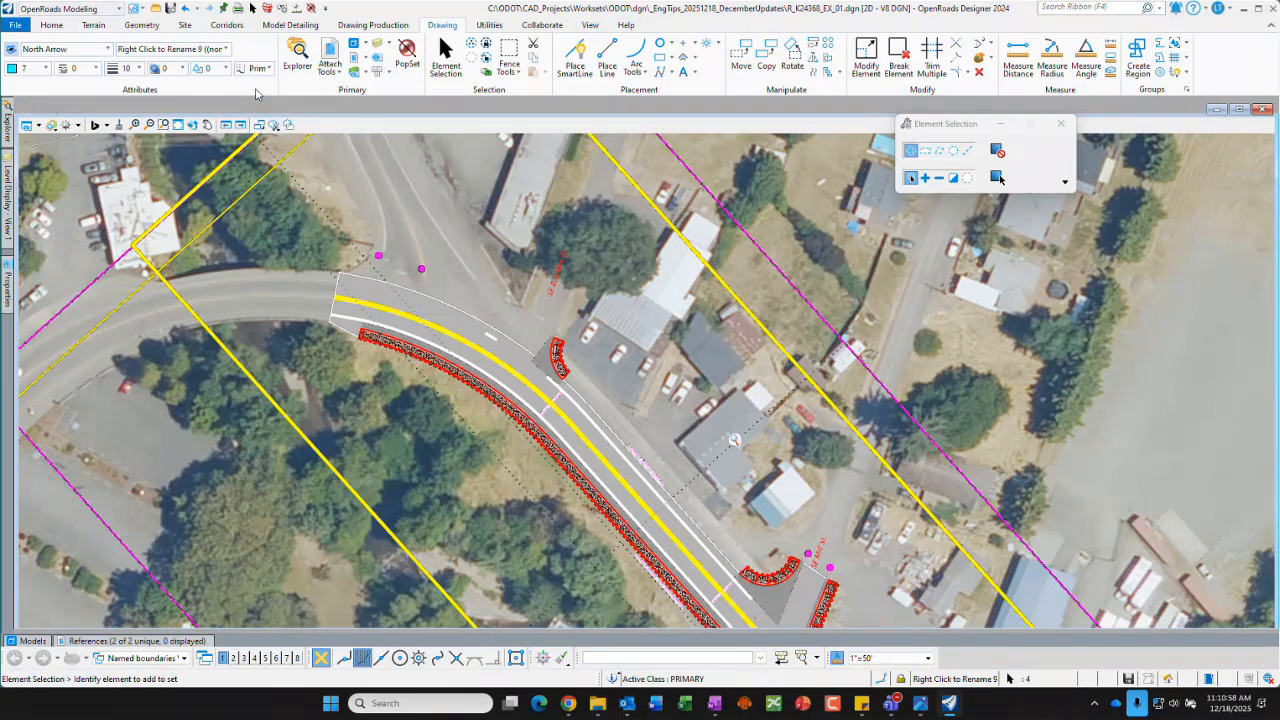
pyautogui.hotkey('ctrl', 's')
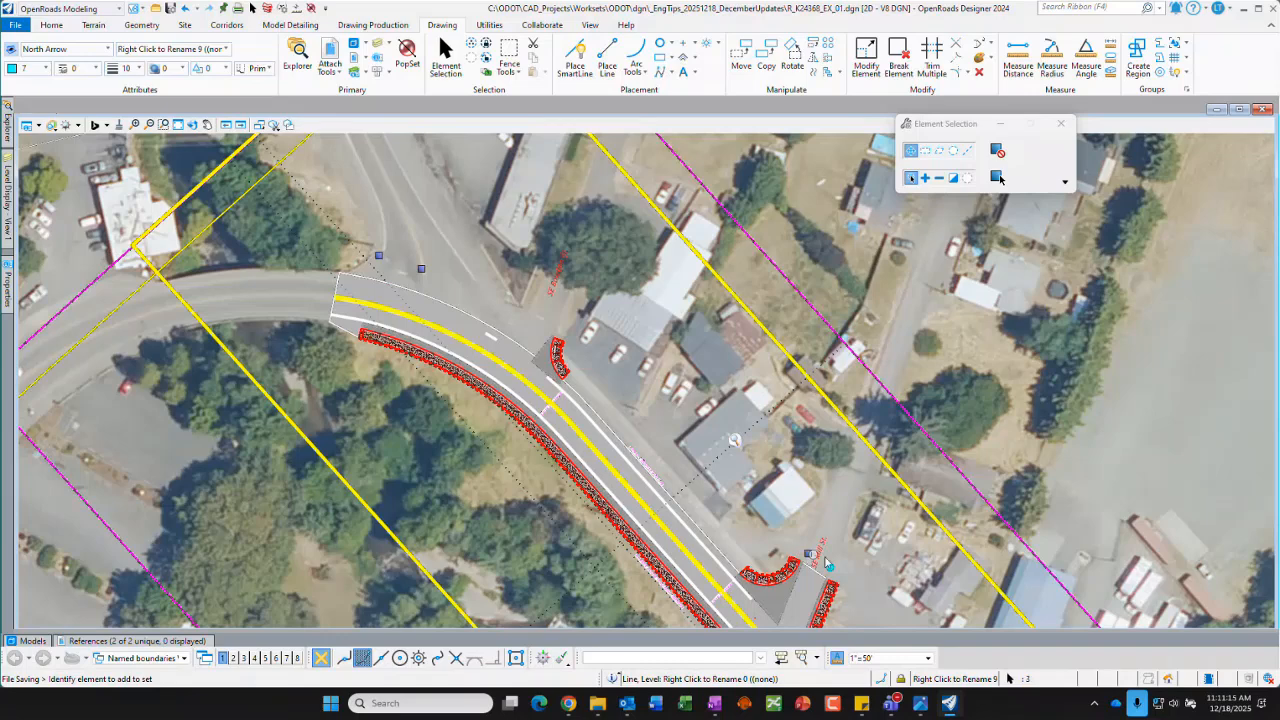
# Reselect all four placed points, set their element class to Construction, and clear the selection
pyautogui.click(830, 572)
pyautogui.moveTo(8, 285)
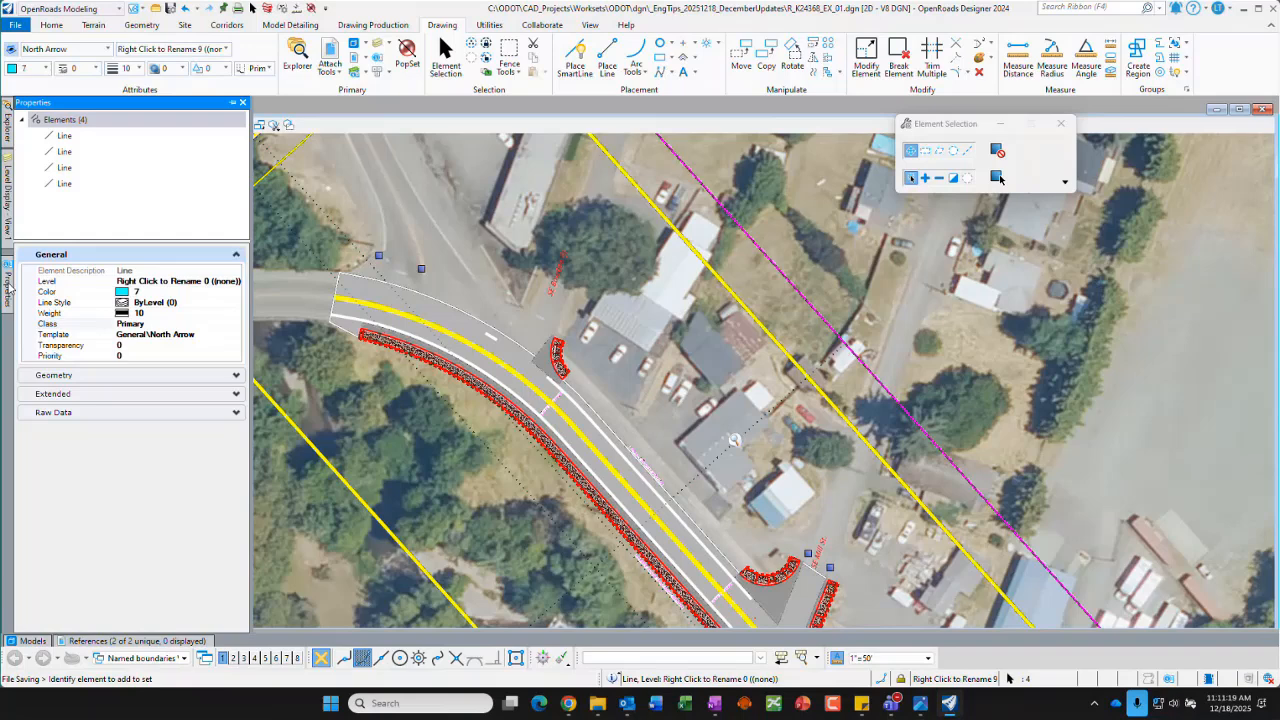
pyautogui.click(178, 325)
pyautogui.click(236, 326)
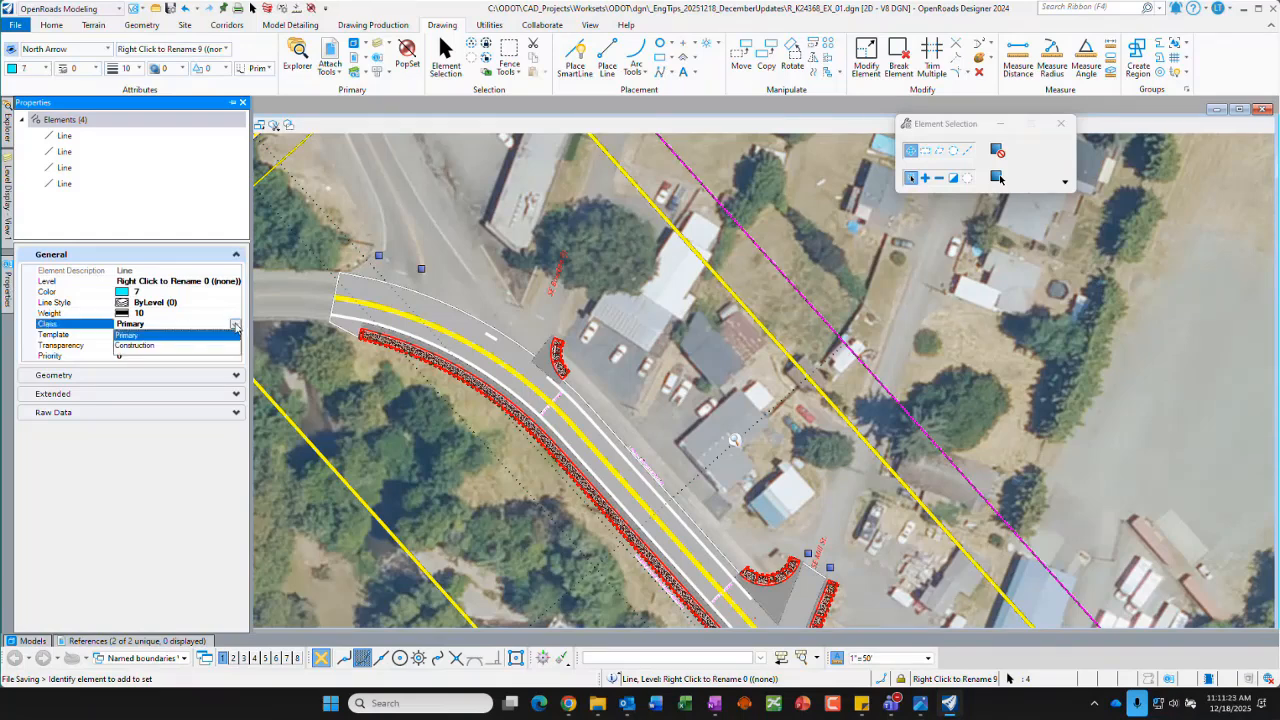
pyautogui.click(138, 345)
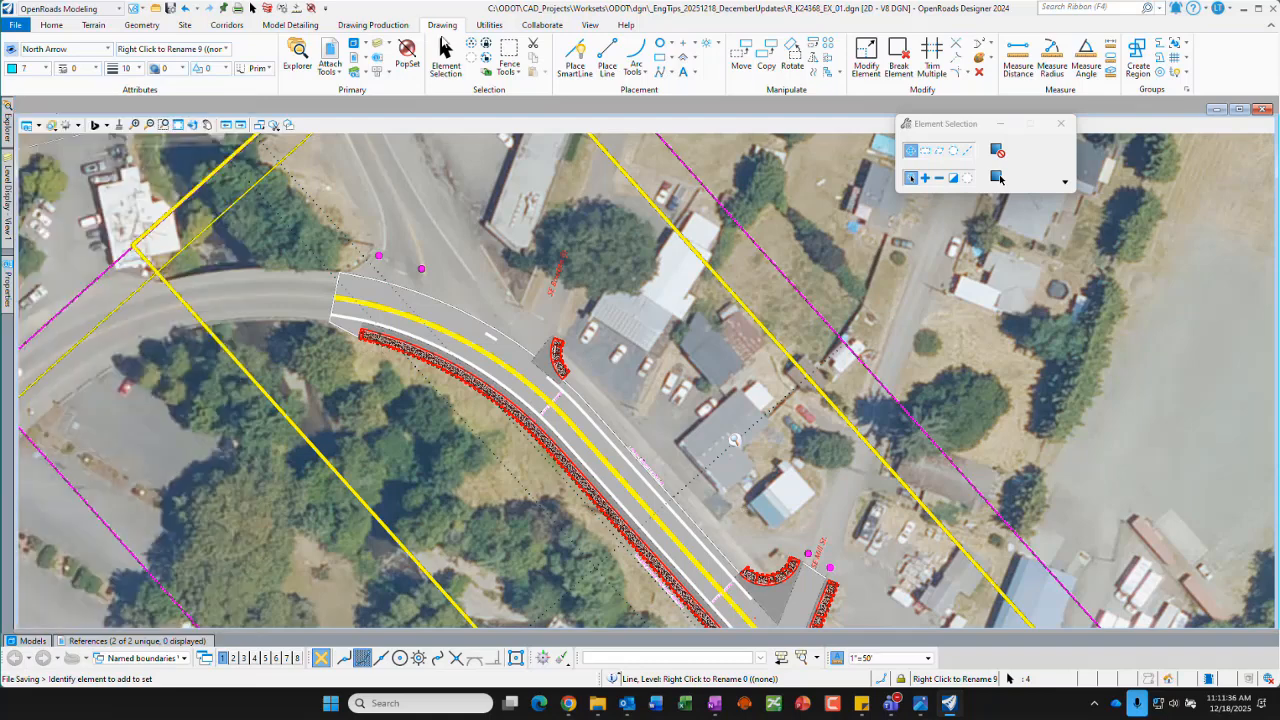
pyautogui.click(1000, 178)
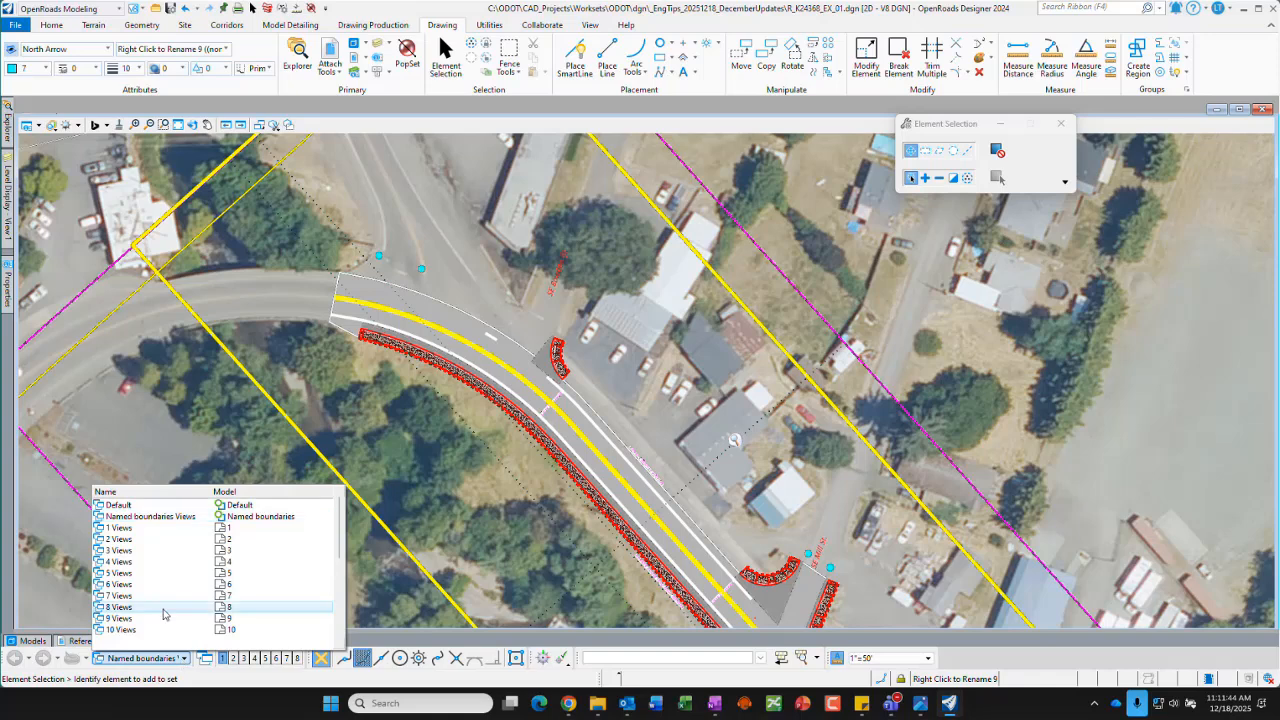
# Switch to the 1 Views sheet and examine the plan area around the road curve for the placed points
pyautogui.click(141, 531)
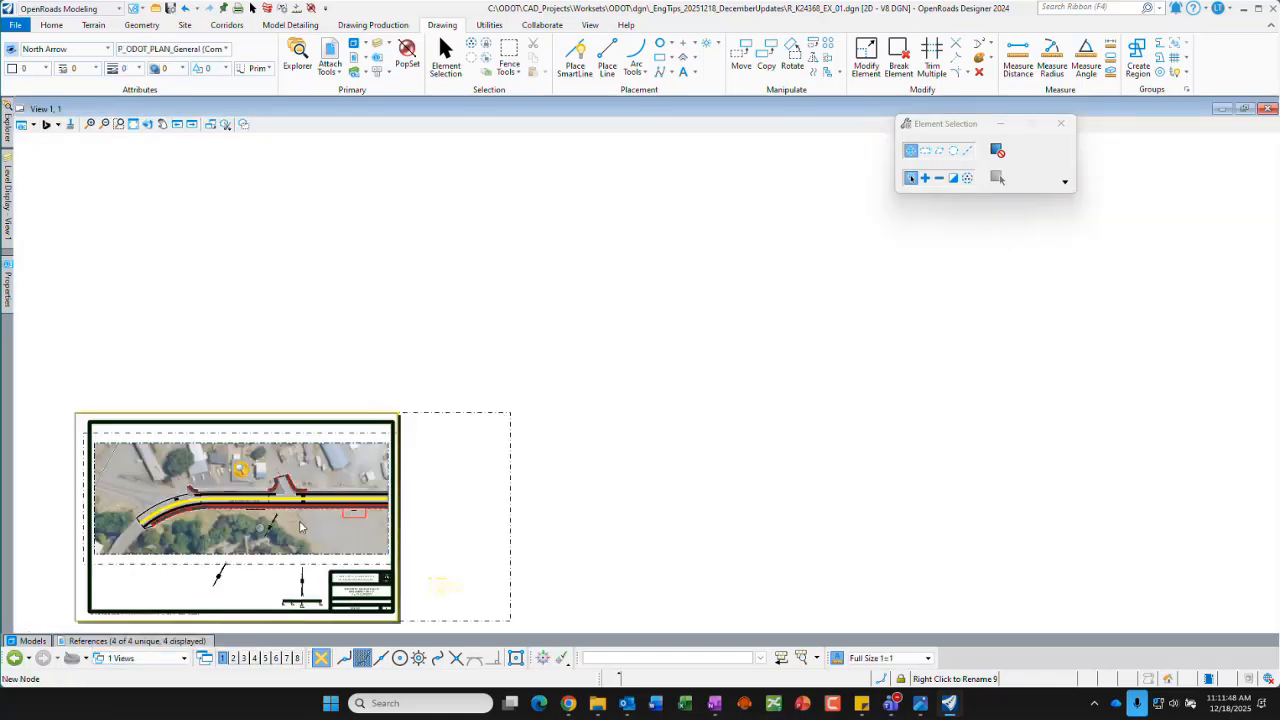
pyautogui.scroll(2, 155, 513)
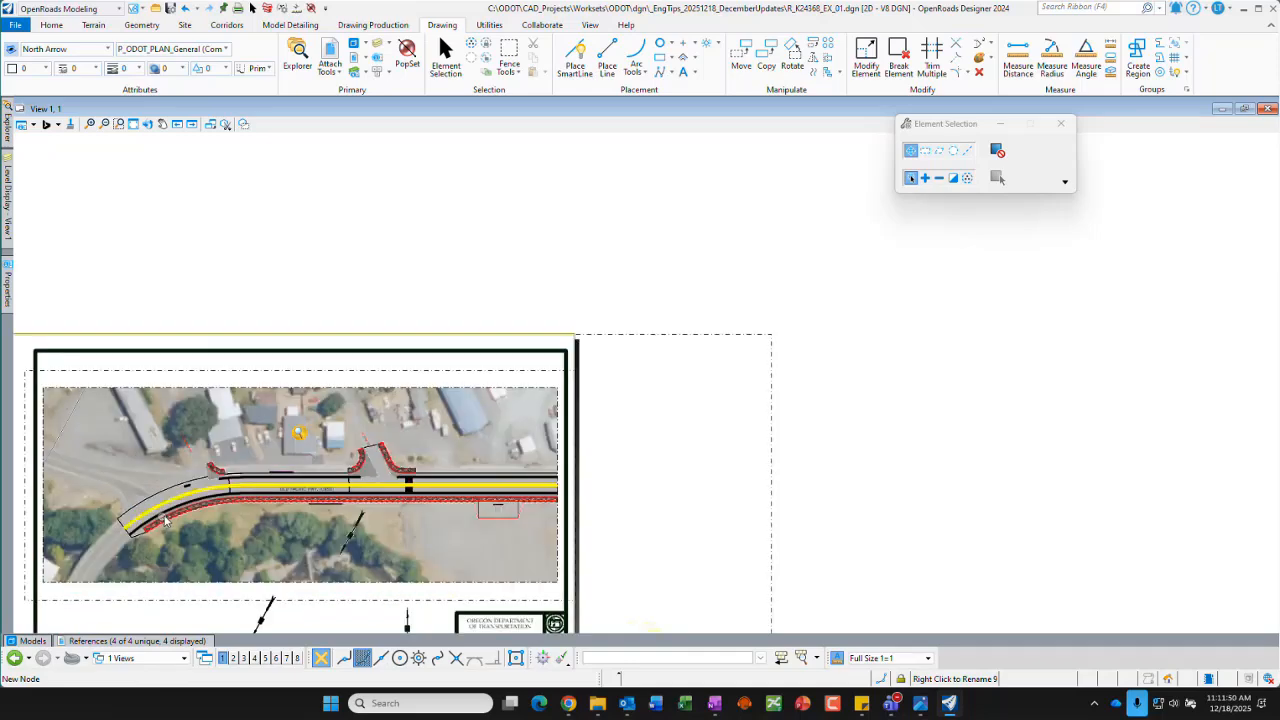
pyautogui.scroll(2, 216, 483)
pyautogui.scroll(-2, 655, 320)
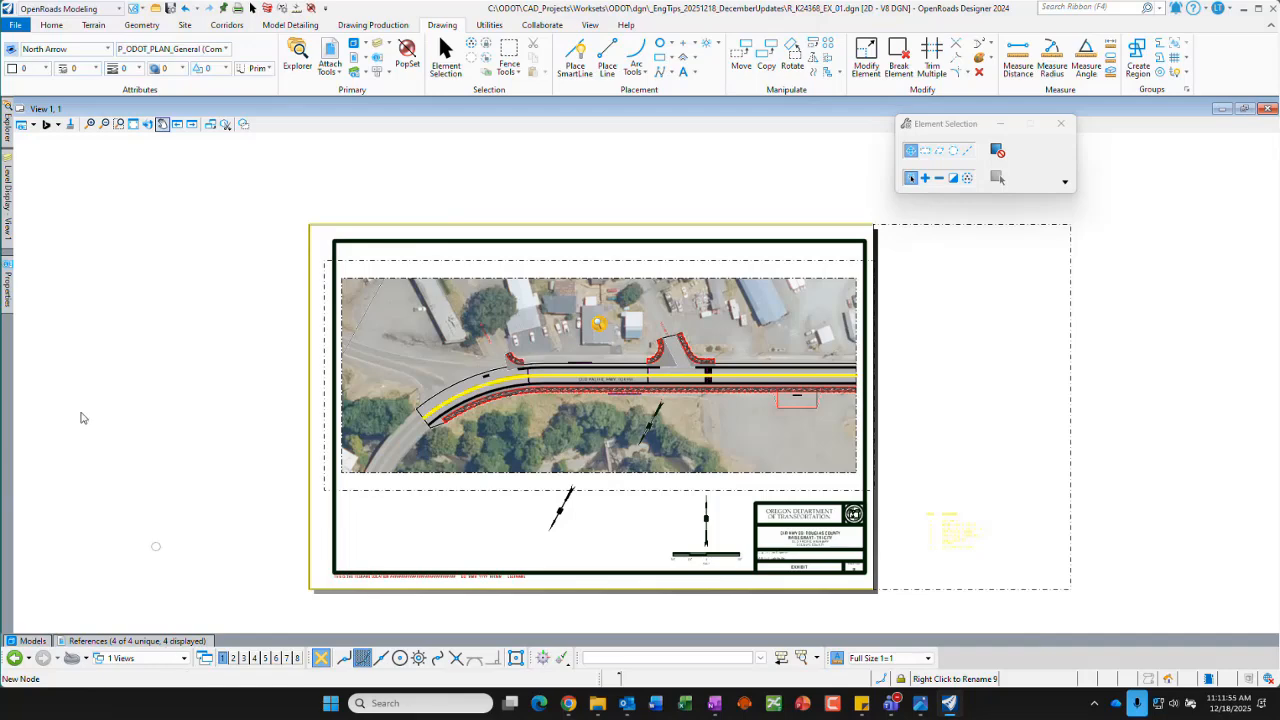
# Examine the display of the Named boundaries reference's levels, sorting them by use
pyautogui.moveTo(11, 236)
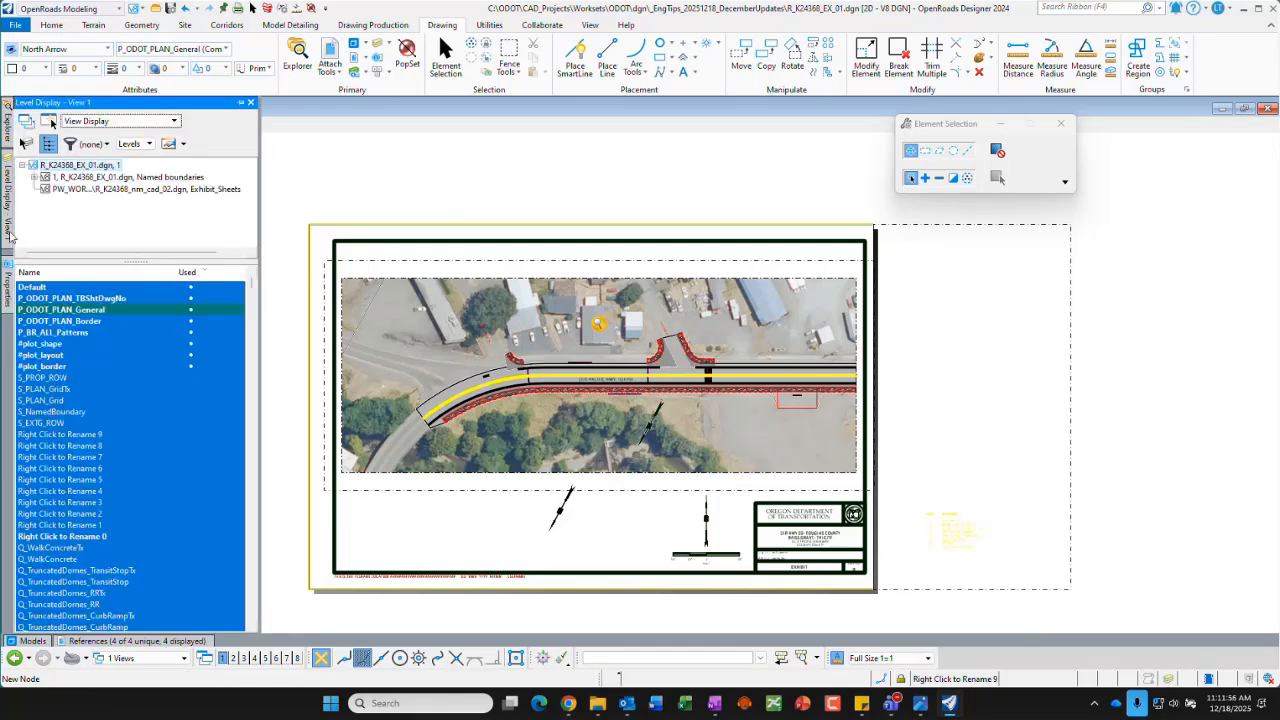
pyautogui.click(79, 177)
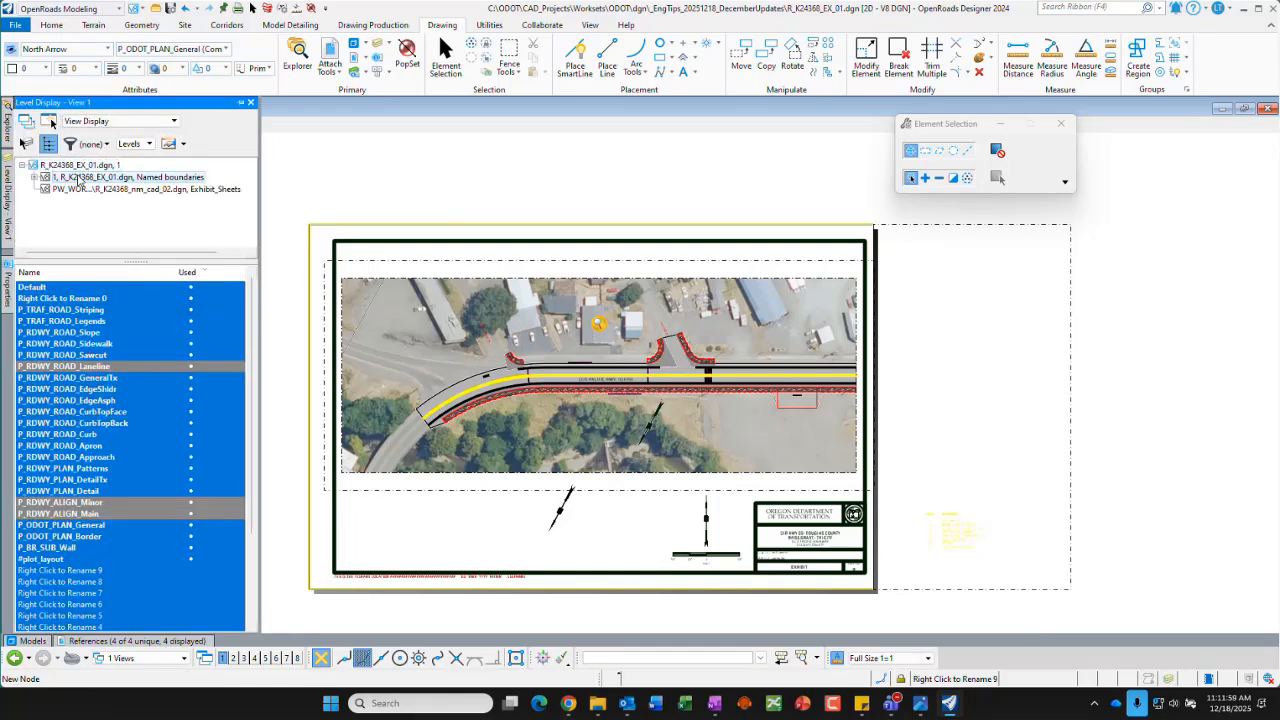
pyautogui.click(190, 272)
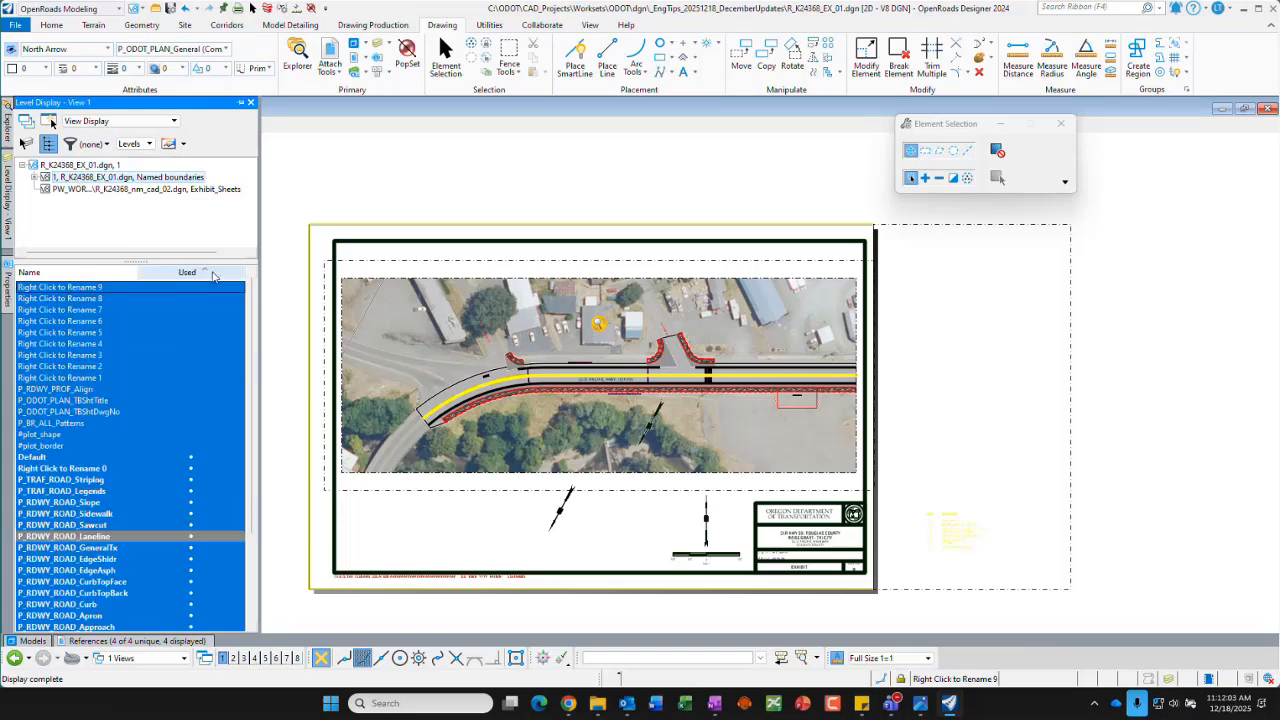
pyautogui.click(212, 275)
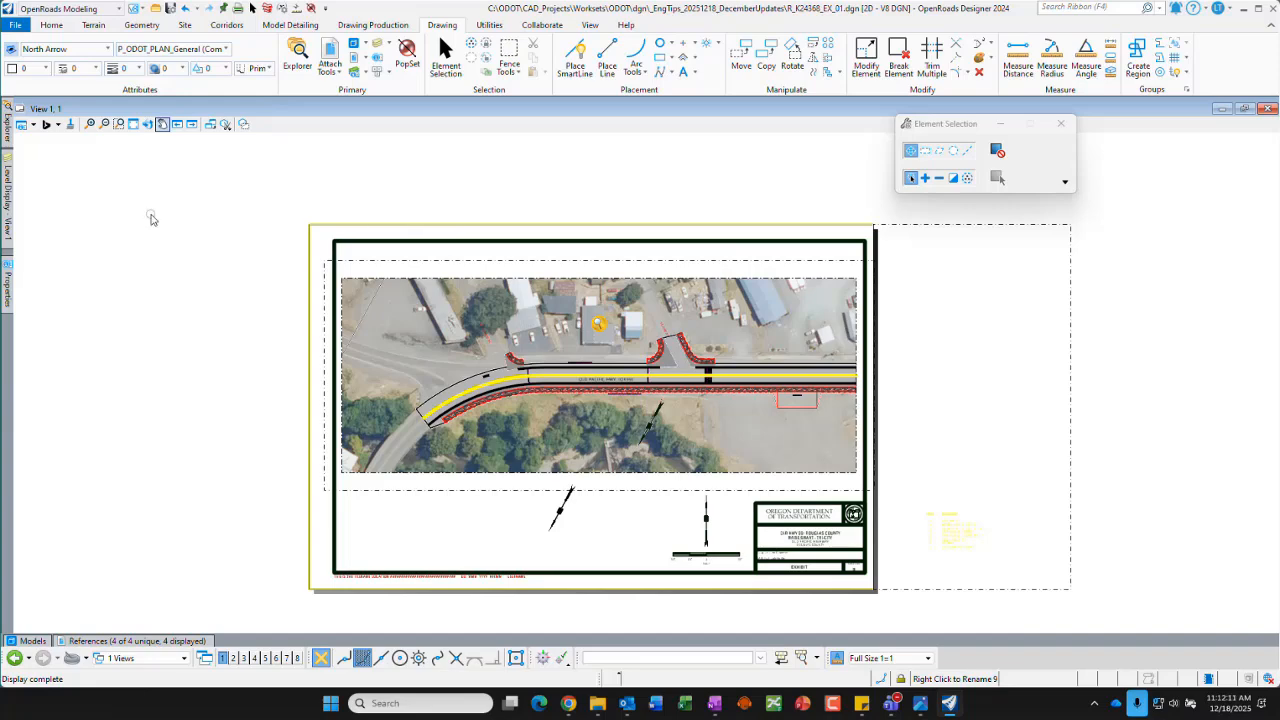
# Turn on the display of Constructions in the sheet view's presentation attributes
pyautogui.click(33, 125)
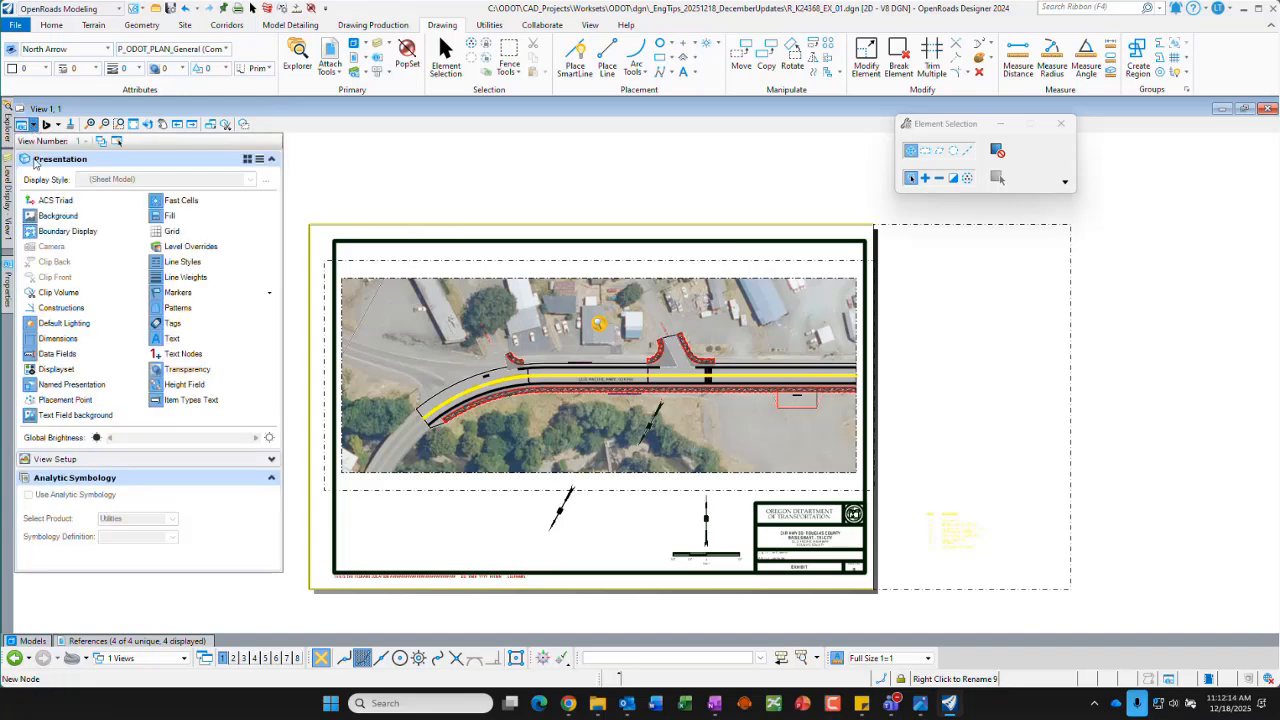
pyautogui.click(55, 311)
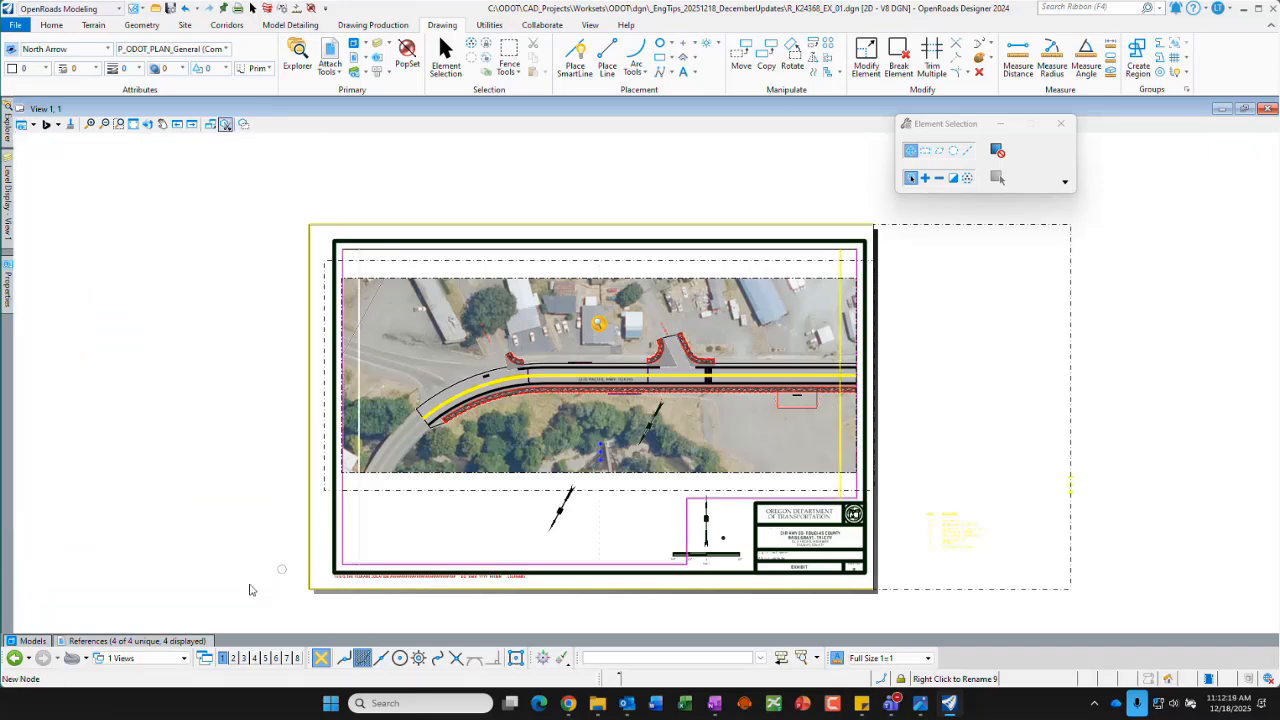
# Examine the Named boundaries reference's presentation settings, then close them without changes
pyautogui.click(166, 643)
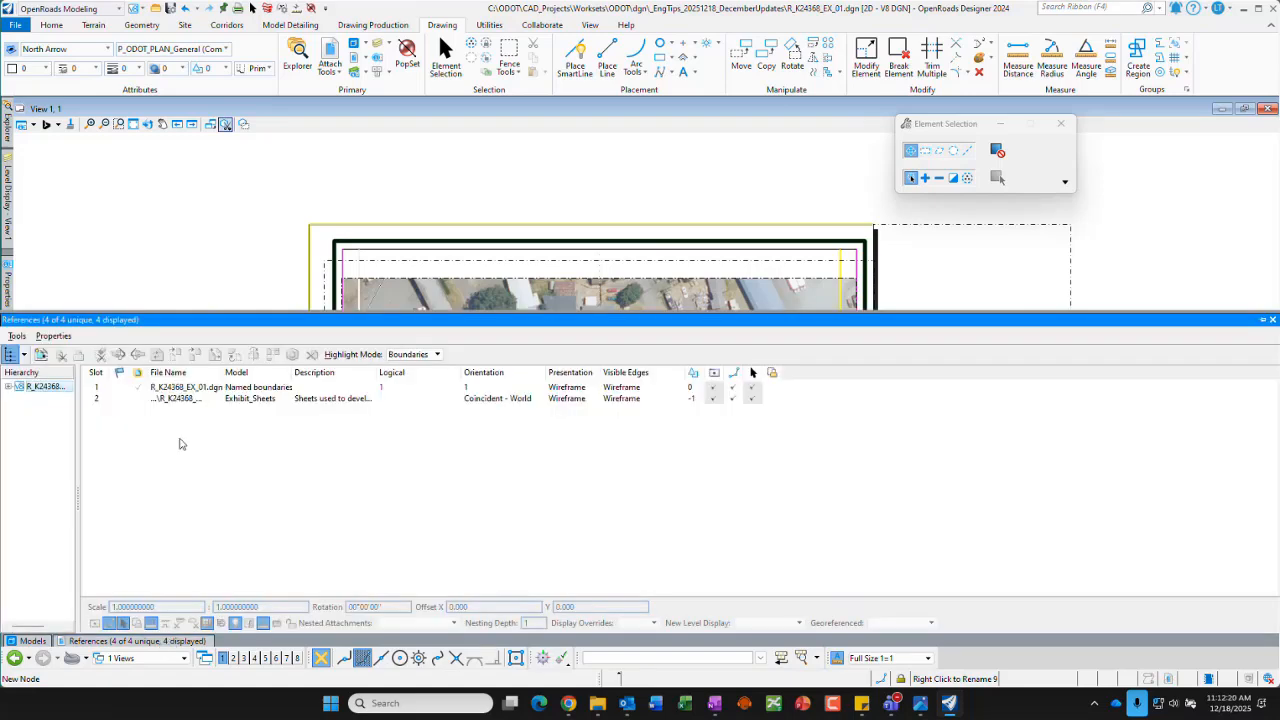
pyautogui.click(199, 390)
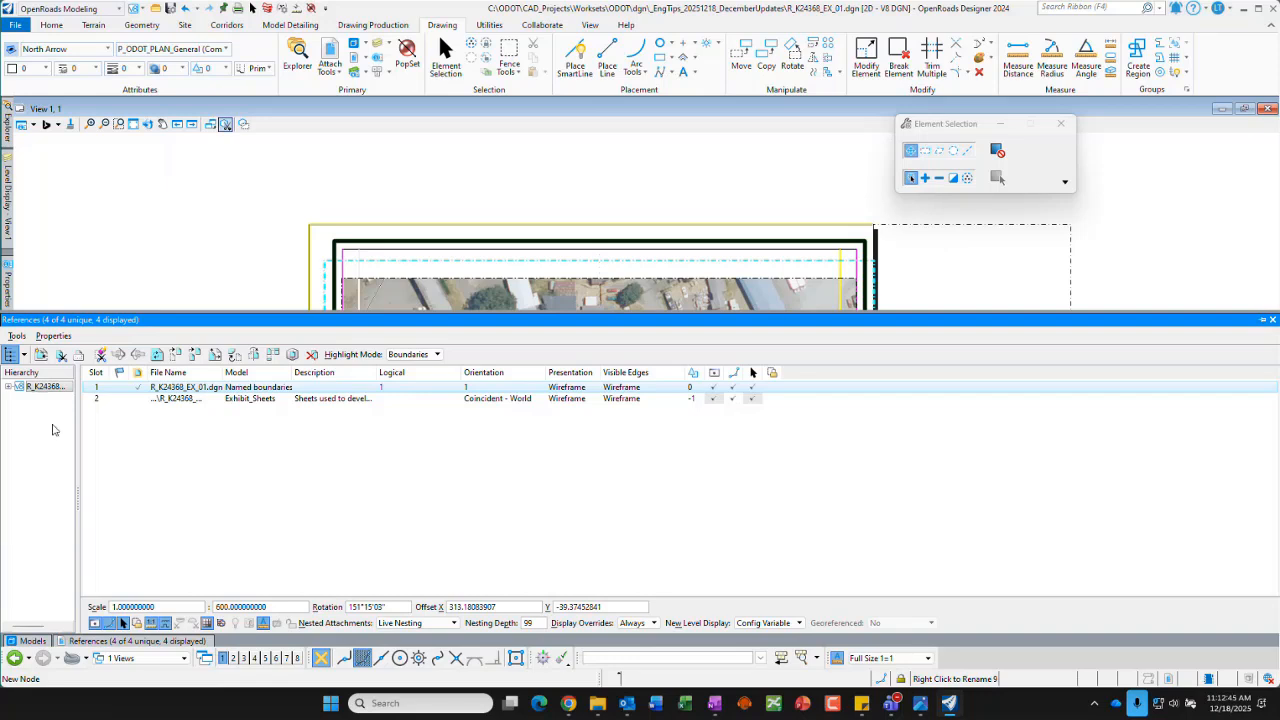
pyautogui.click(55, 337)
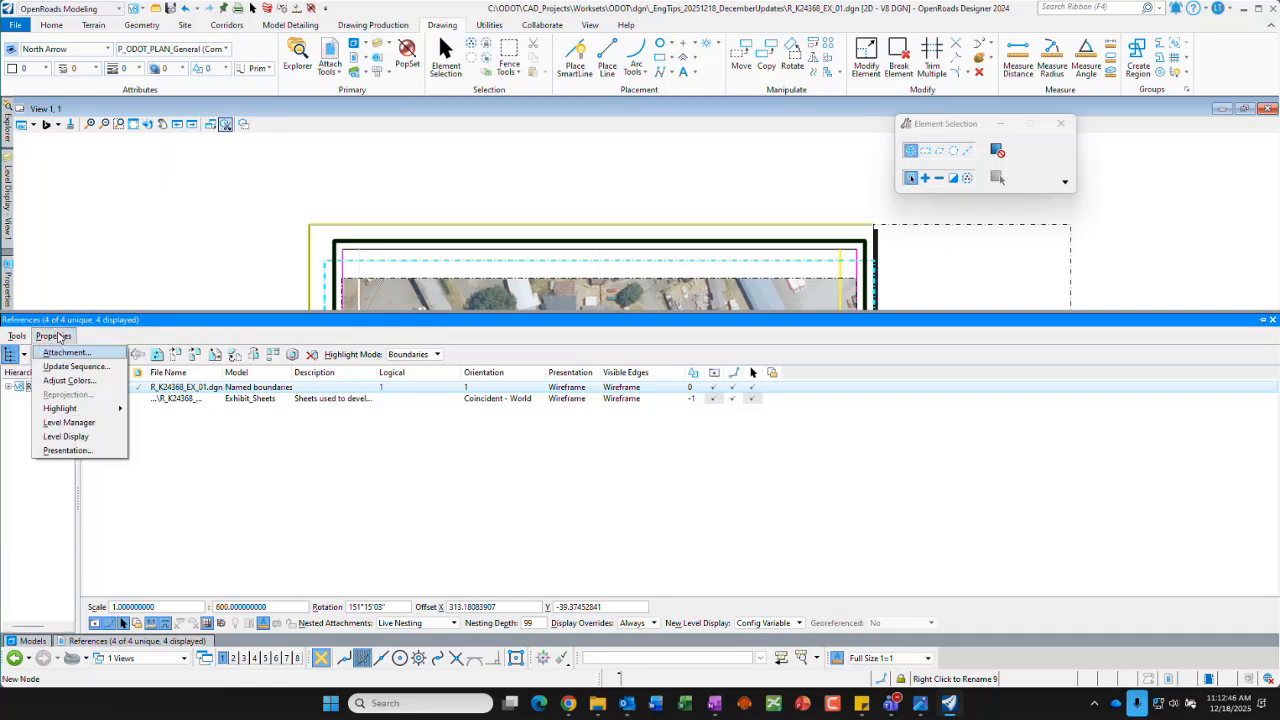
pyautogui.click(75, 452)
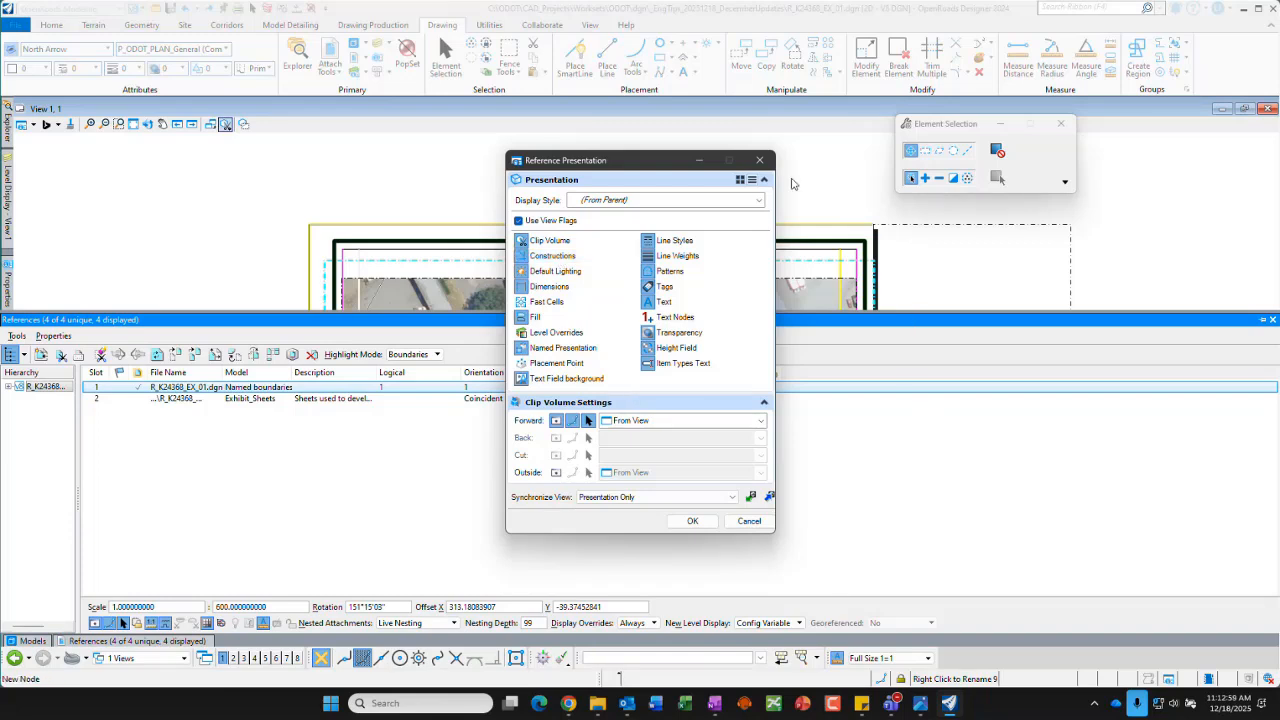
pyautogui.click(760, 162)
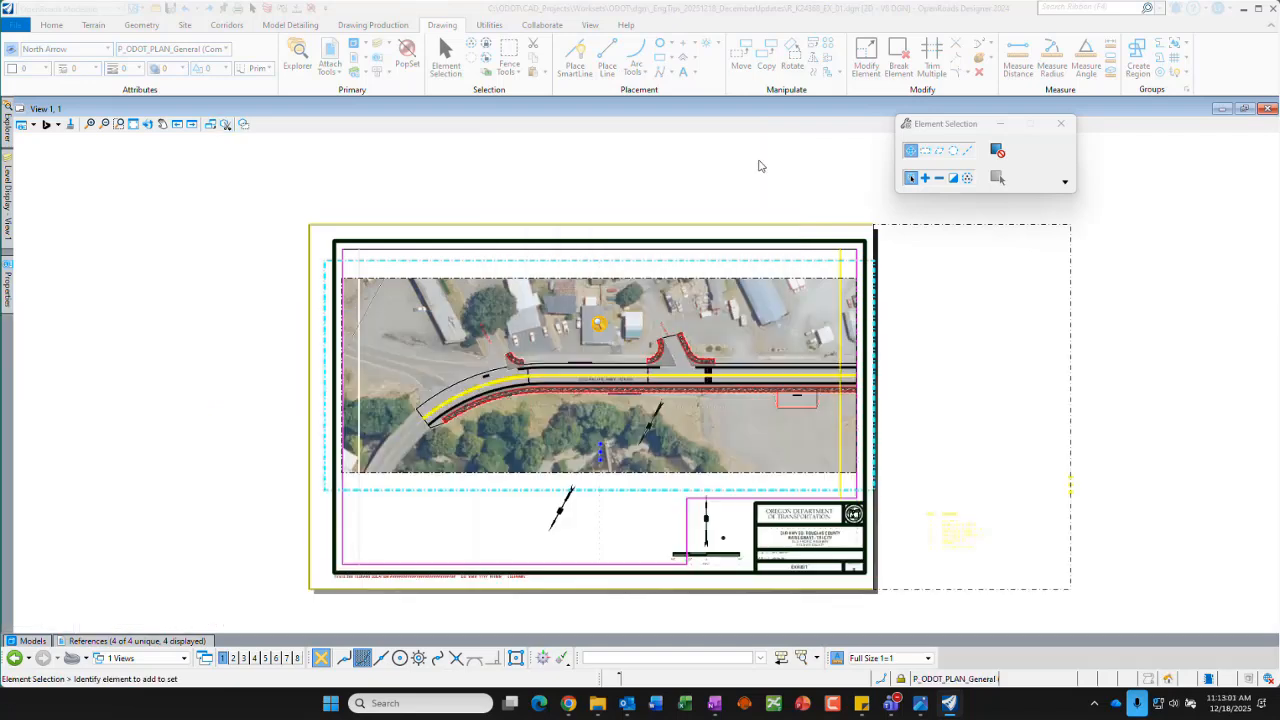
# Refresh the sheet view and examine the road curve for points after turning on Constructions
pyautogui.click(70, 125)
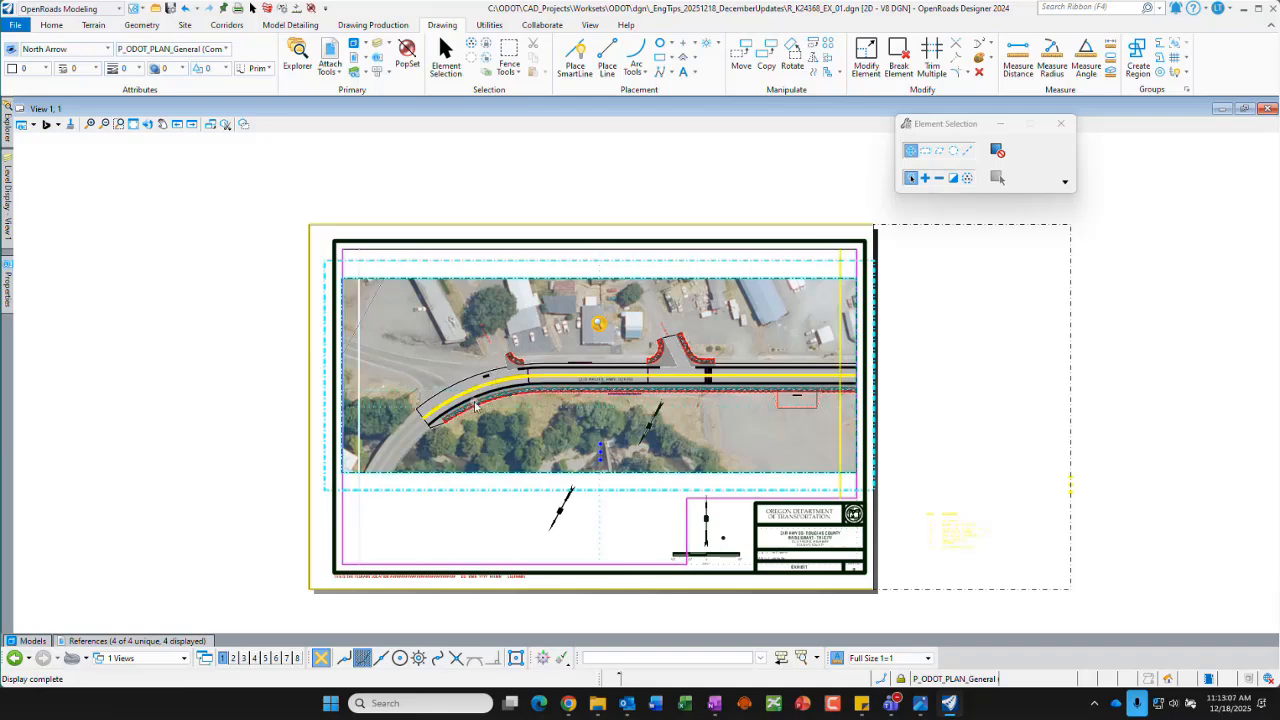
pyautogui.scroll(5, 475, 405)
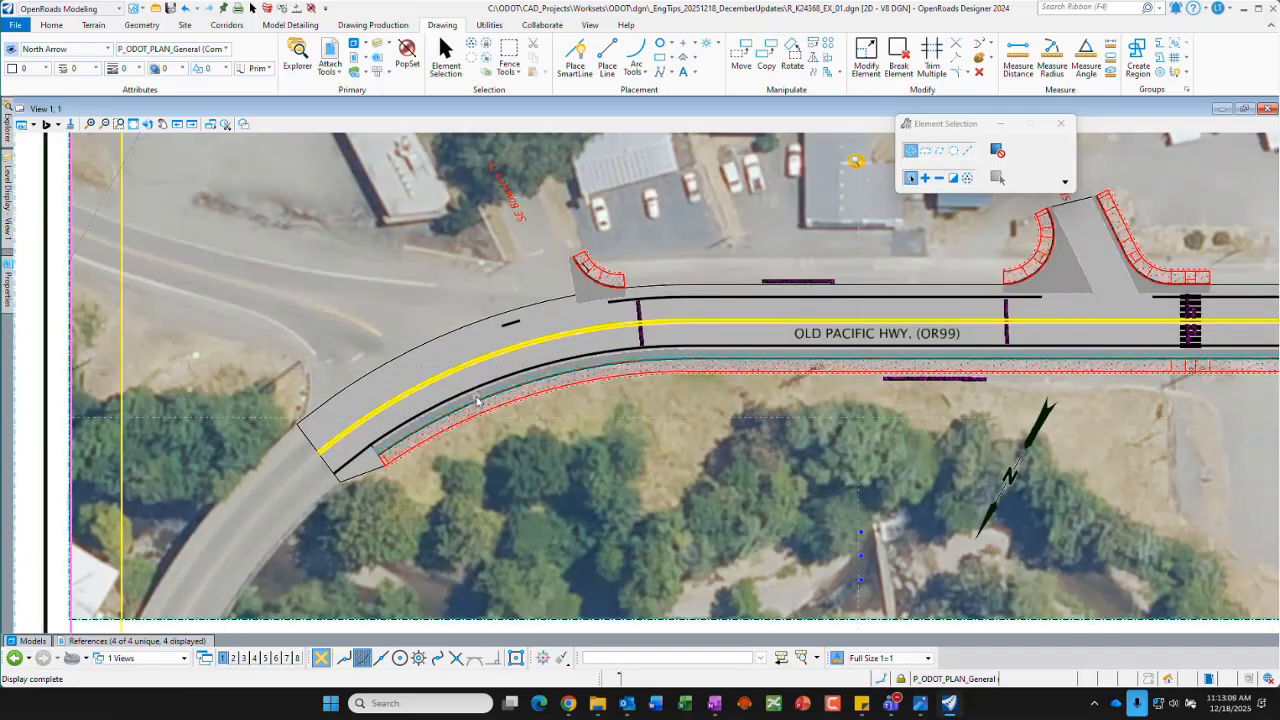
pyautogui.scroll(-3, 475, 405)
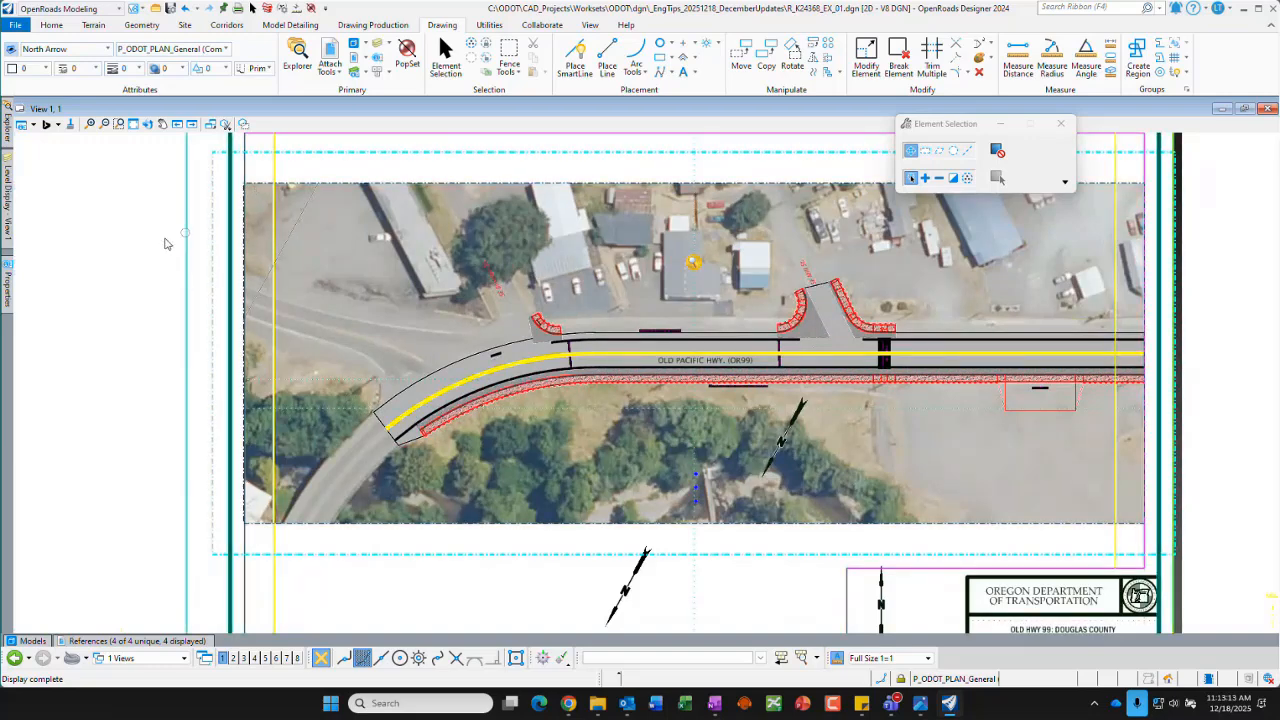
# Place four Element-type active points in color 7 and weight 10, two beside the road curve and two by the side street, and save
pyautogui.click(90, 124)
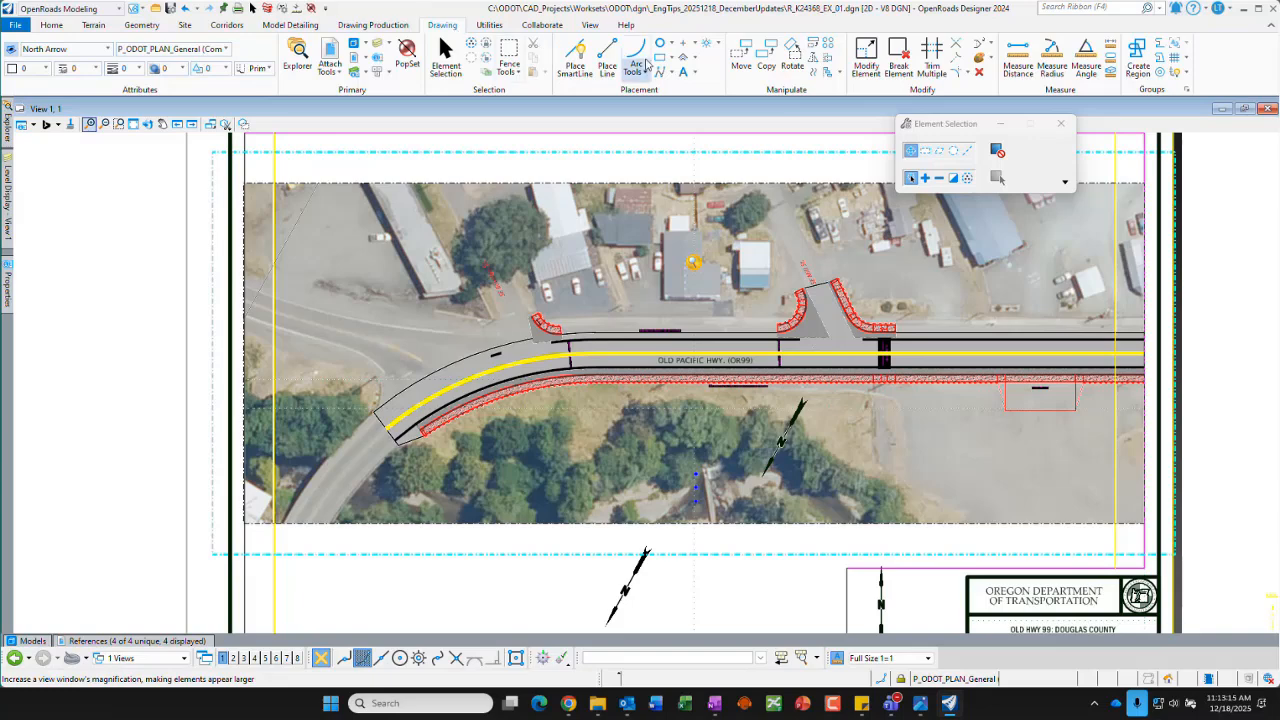
pyautogui.click(684, 46)
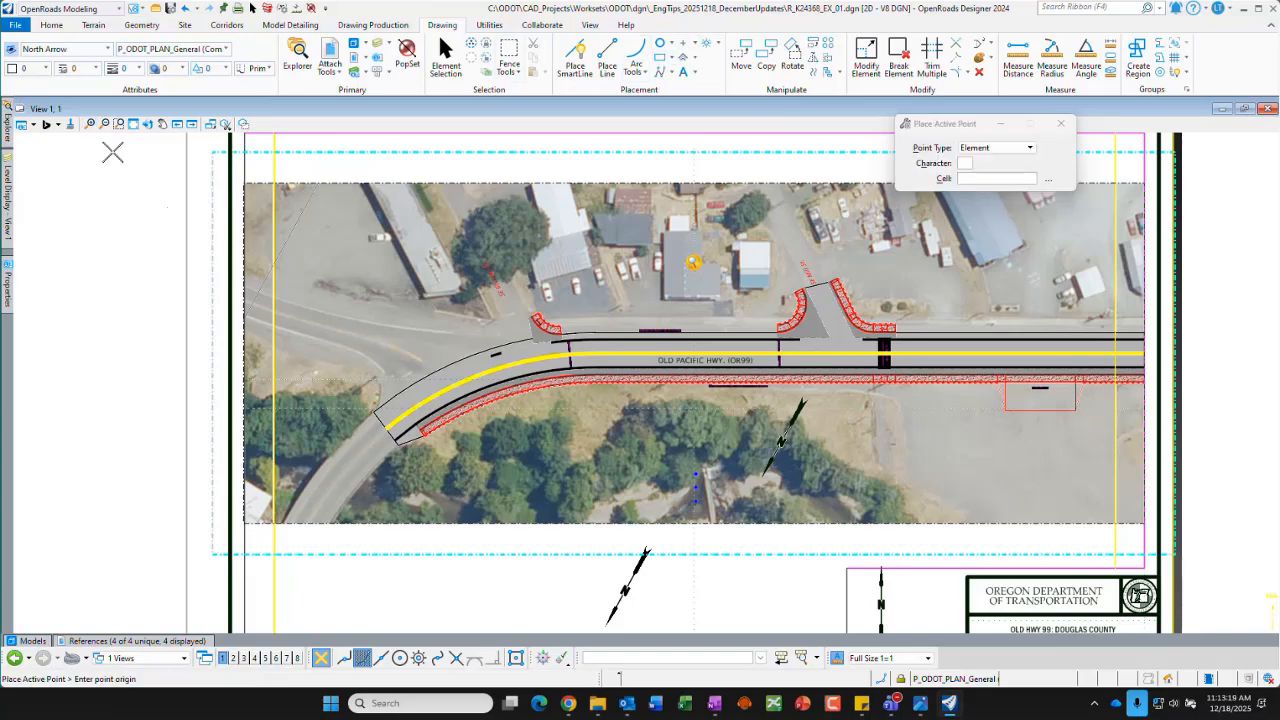
pyautogui.click(46, 68)
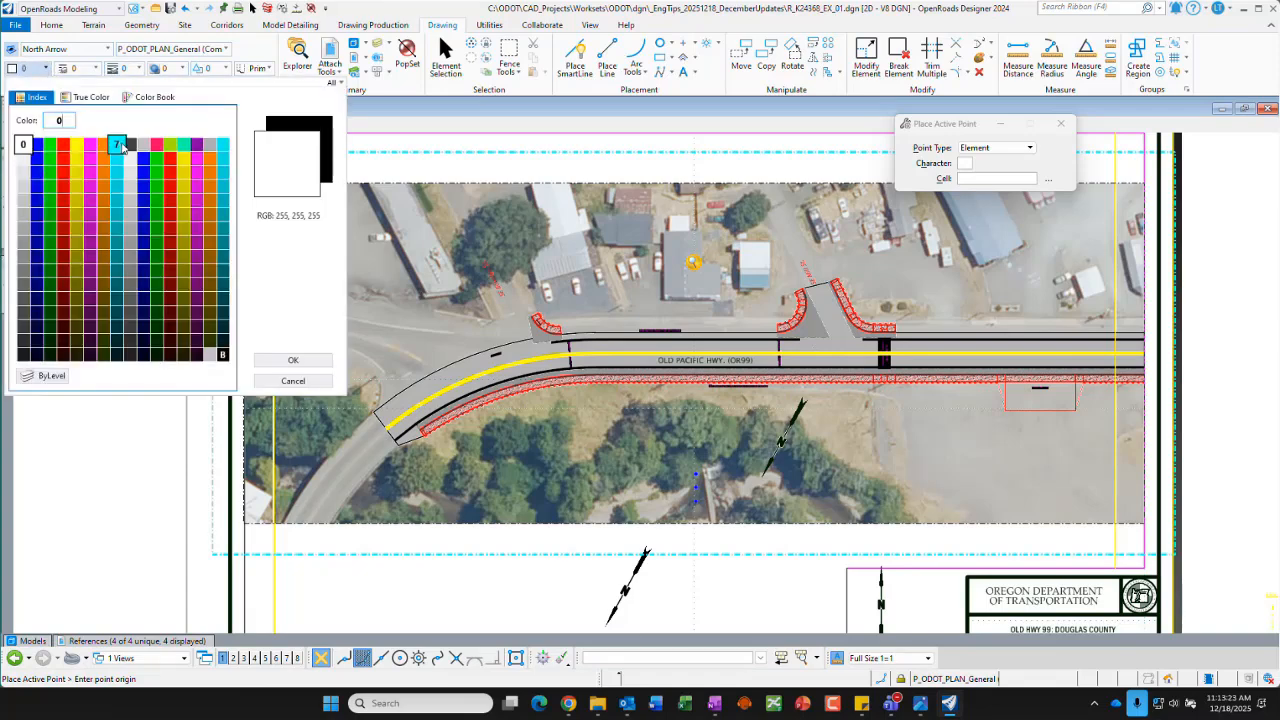
pyautogui.click(118, 145)
pyautogui.click(138, 68)
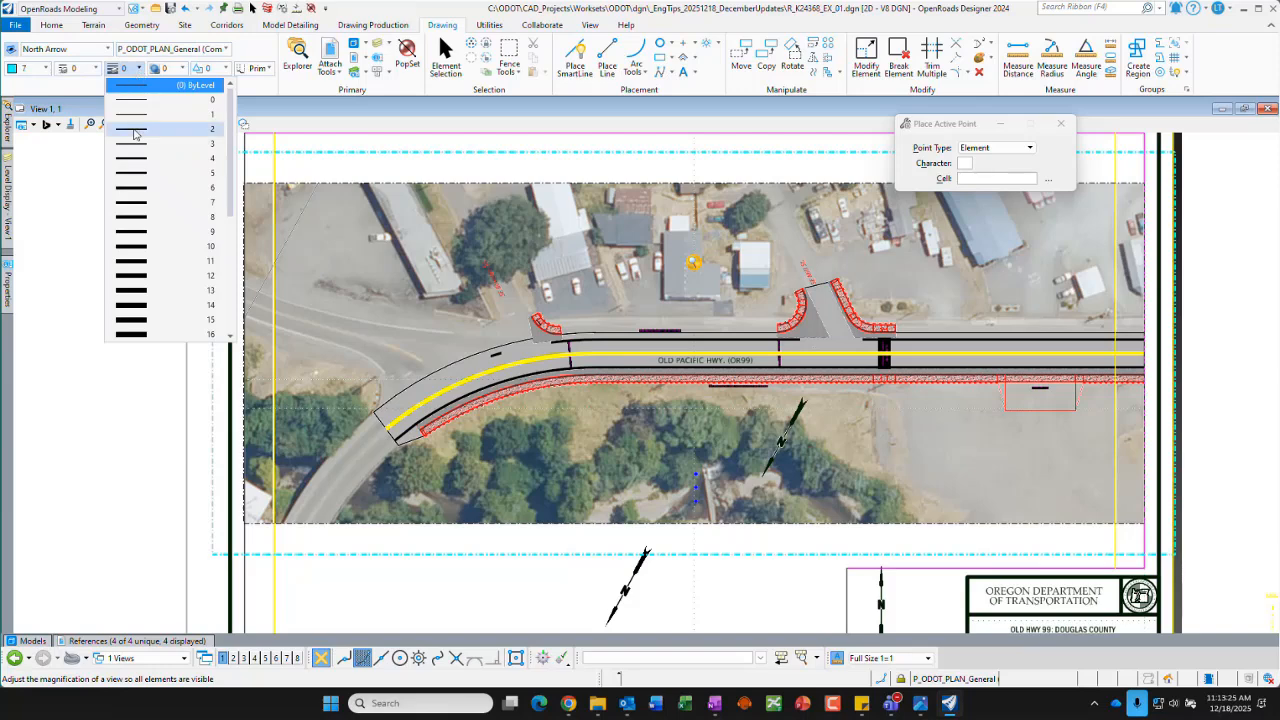
pyautogui.click(133, 246)
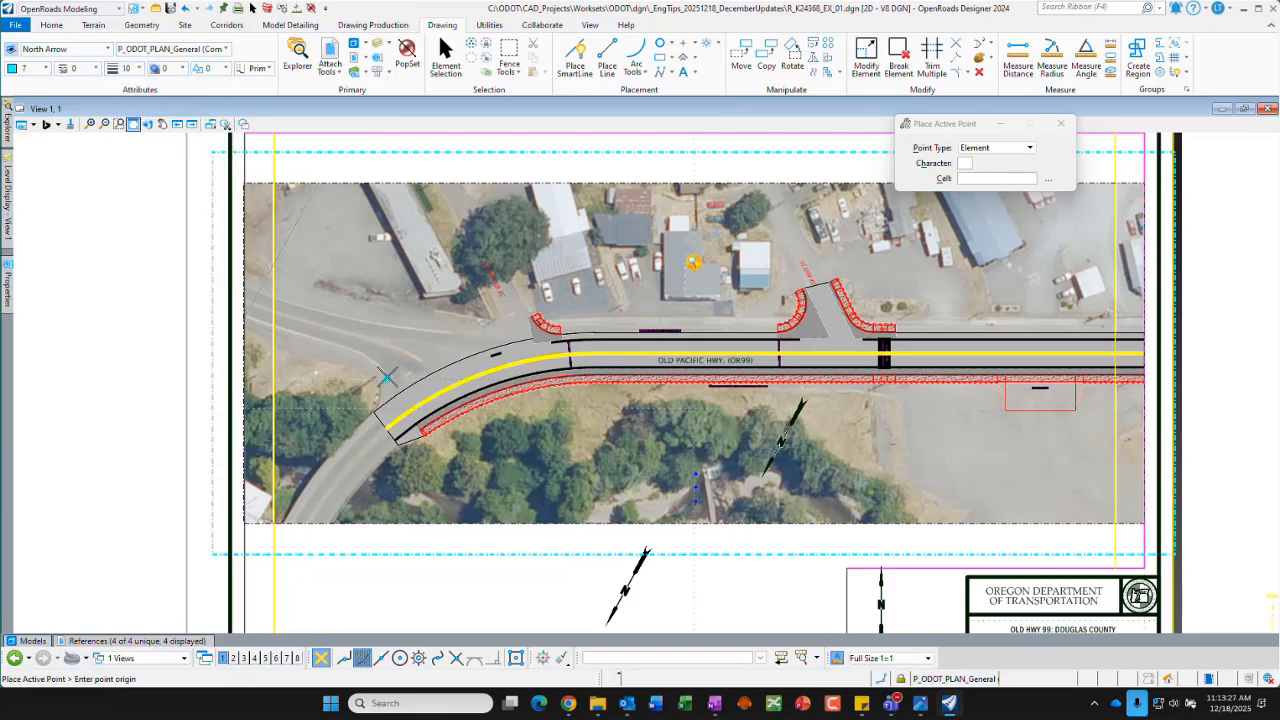
pyautogui.click(383, 377)
pyautogui.click(800, 276)
pyautogui.click(821, 268)
pyautogui.press('Escape')
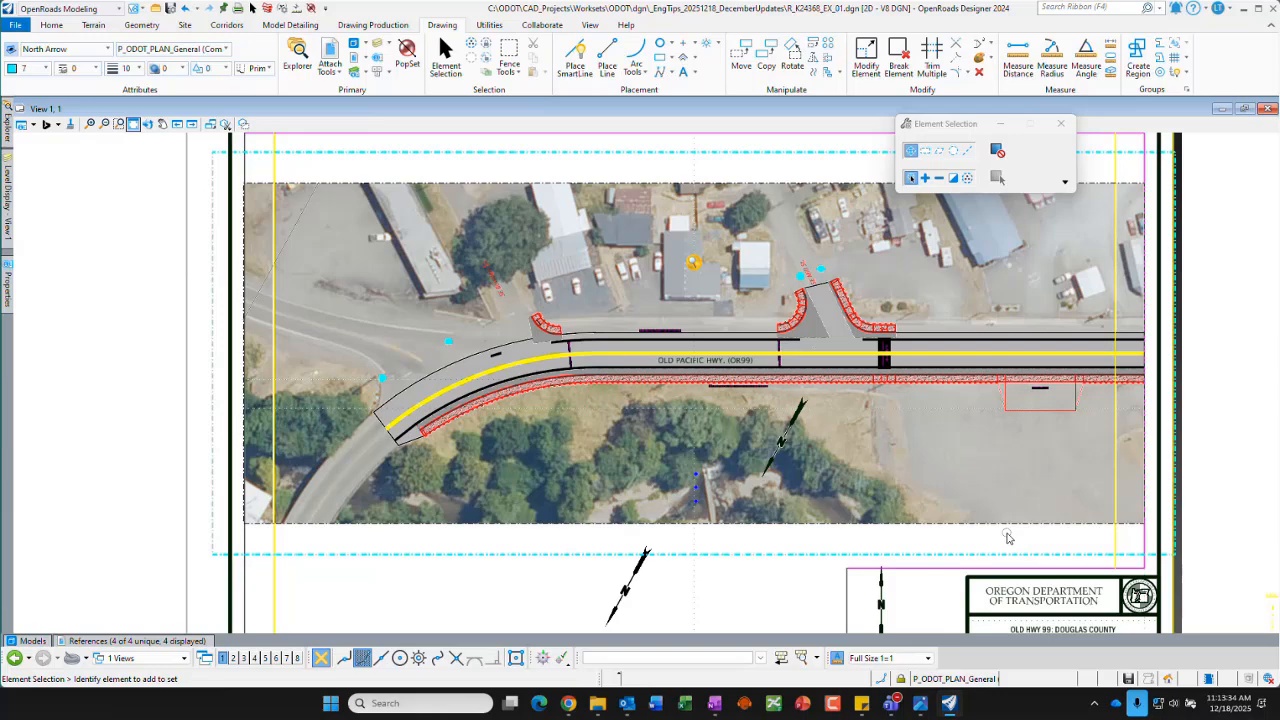
pyautogui.hotkey('ctrl', 's')
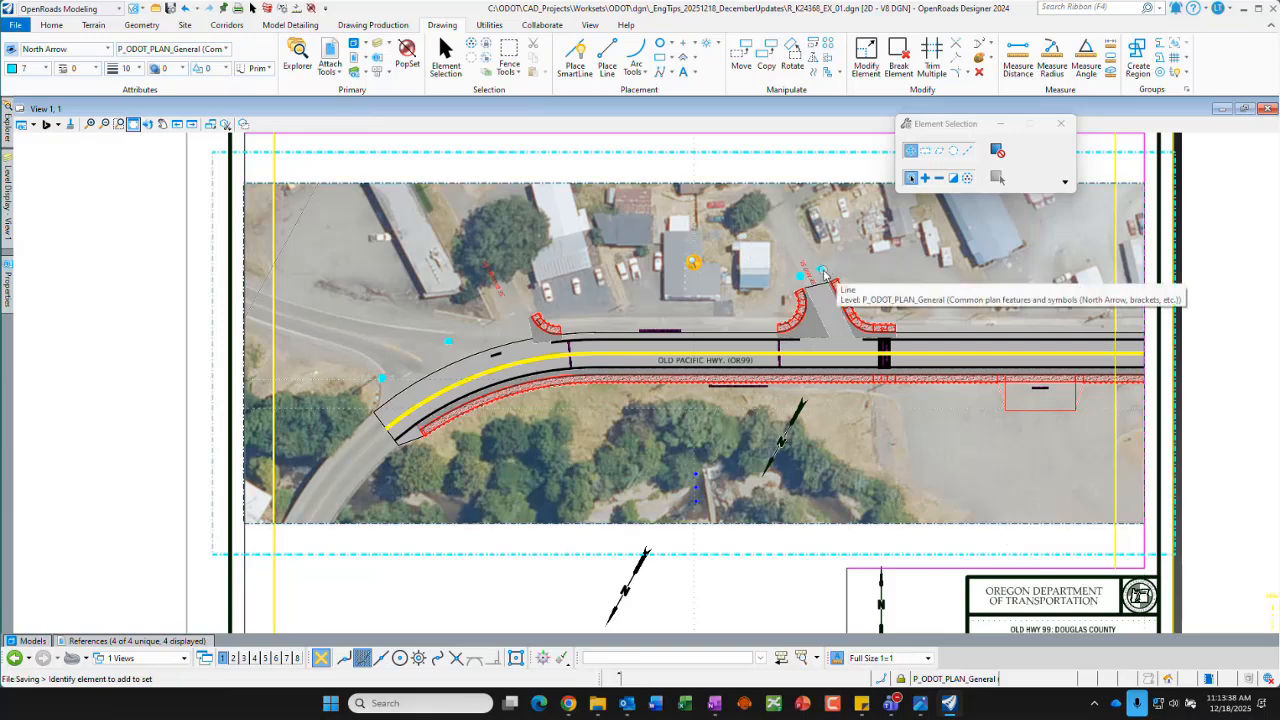
# Preview the sheet's print in an enlarged preview window, examine the four active point locations, and close the preview
pyautogui.click(237, 8)
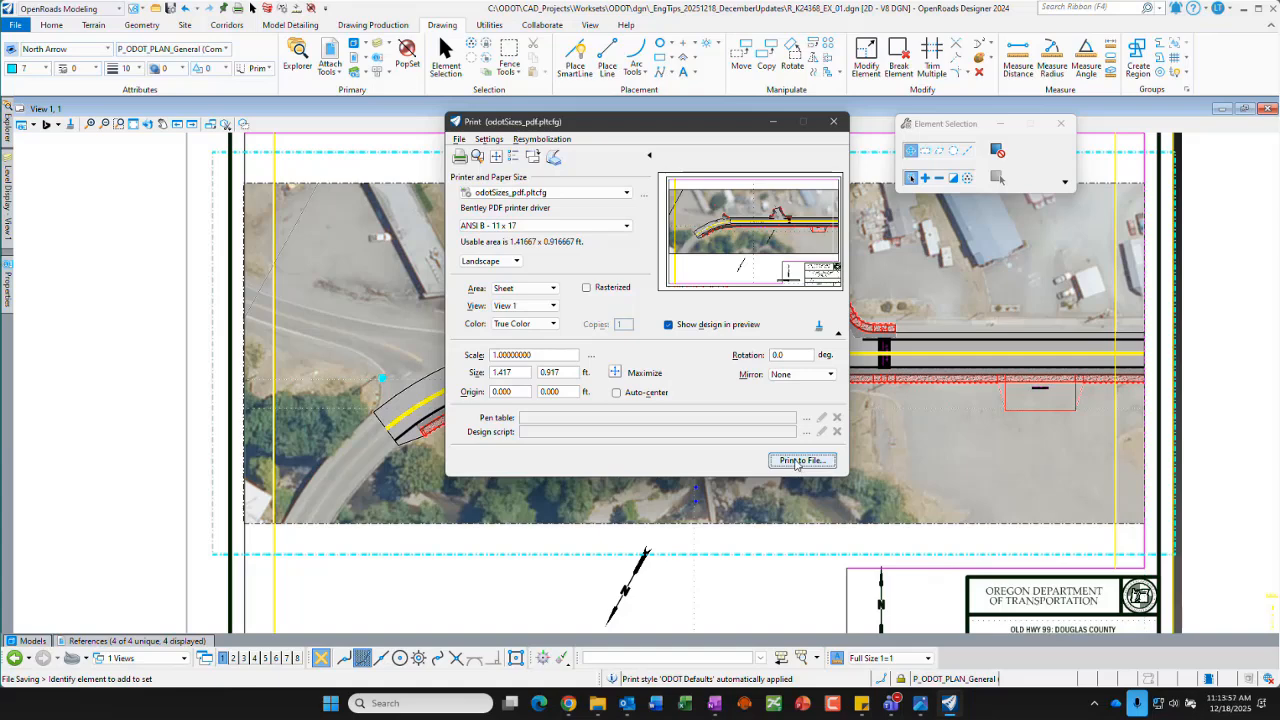
pyautogui.click(477, 156)
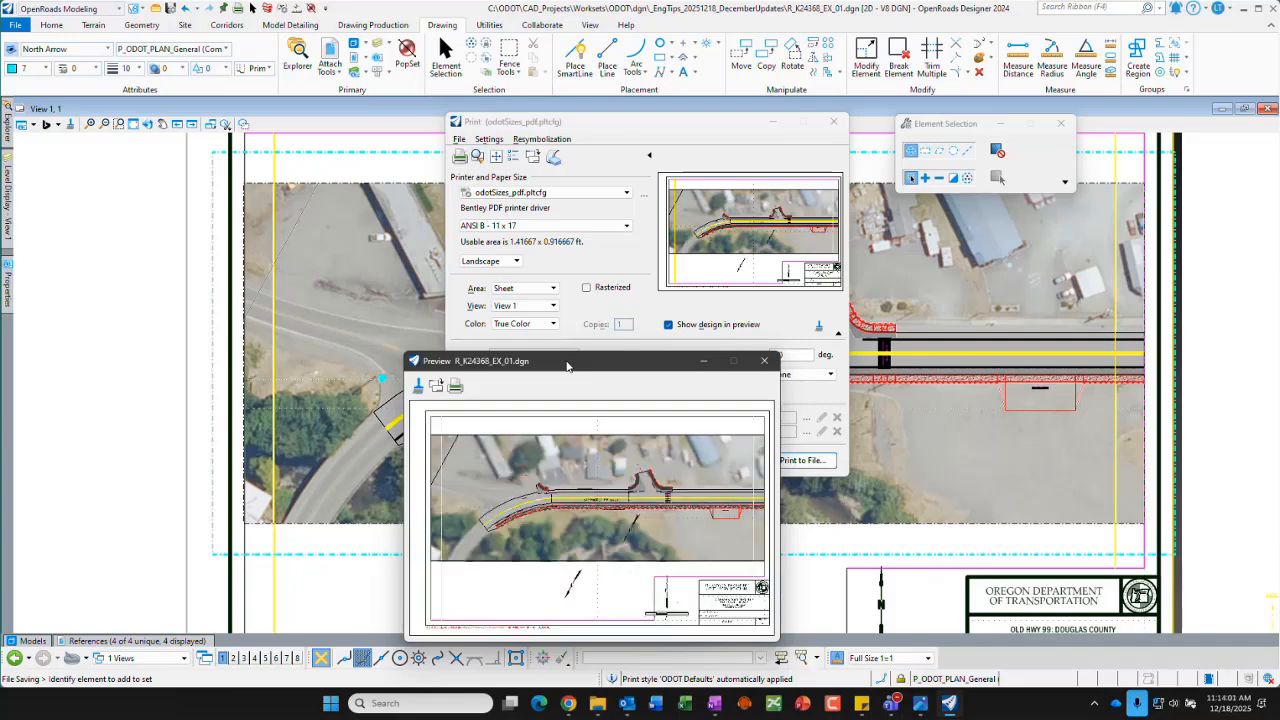
pyautogui.moveTo(566, 366); pyautogui.dragTo(319, 102)
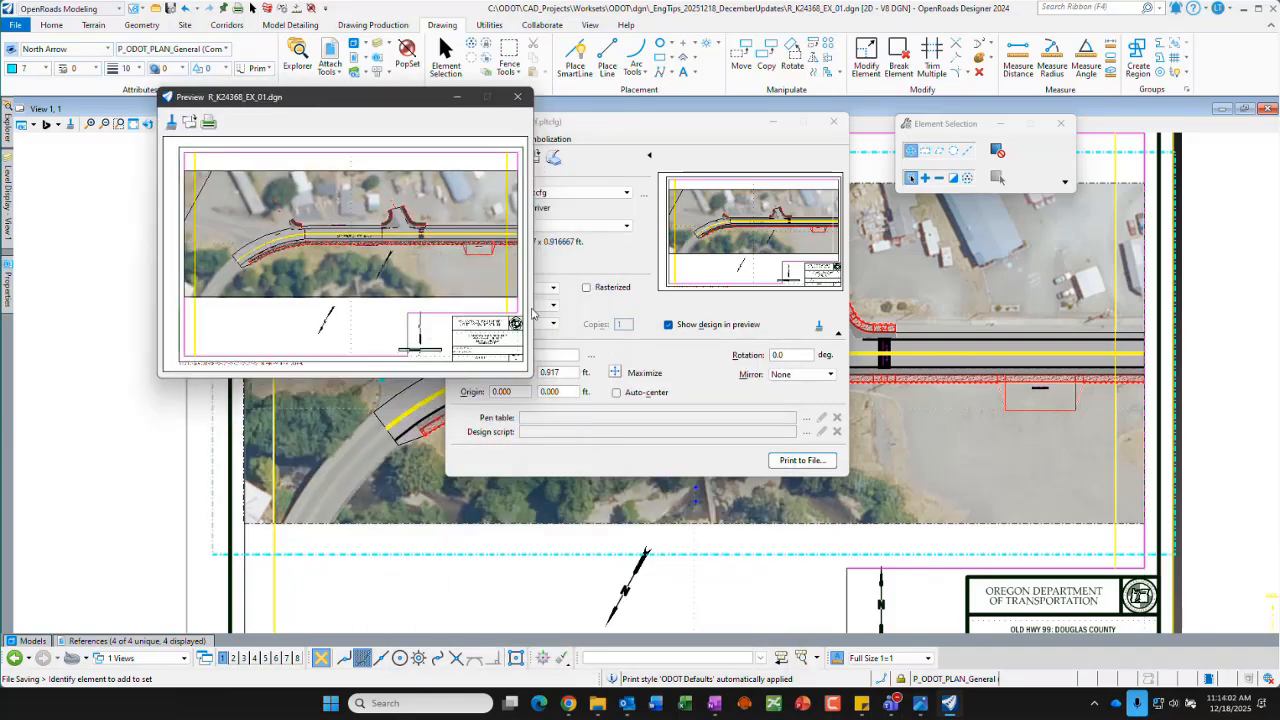
pyautogui.moveTo(531, 377); pyautogui.dragTo(870, 595)
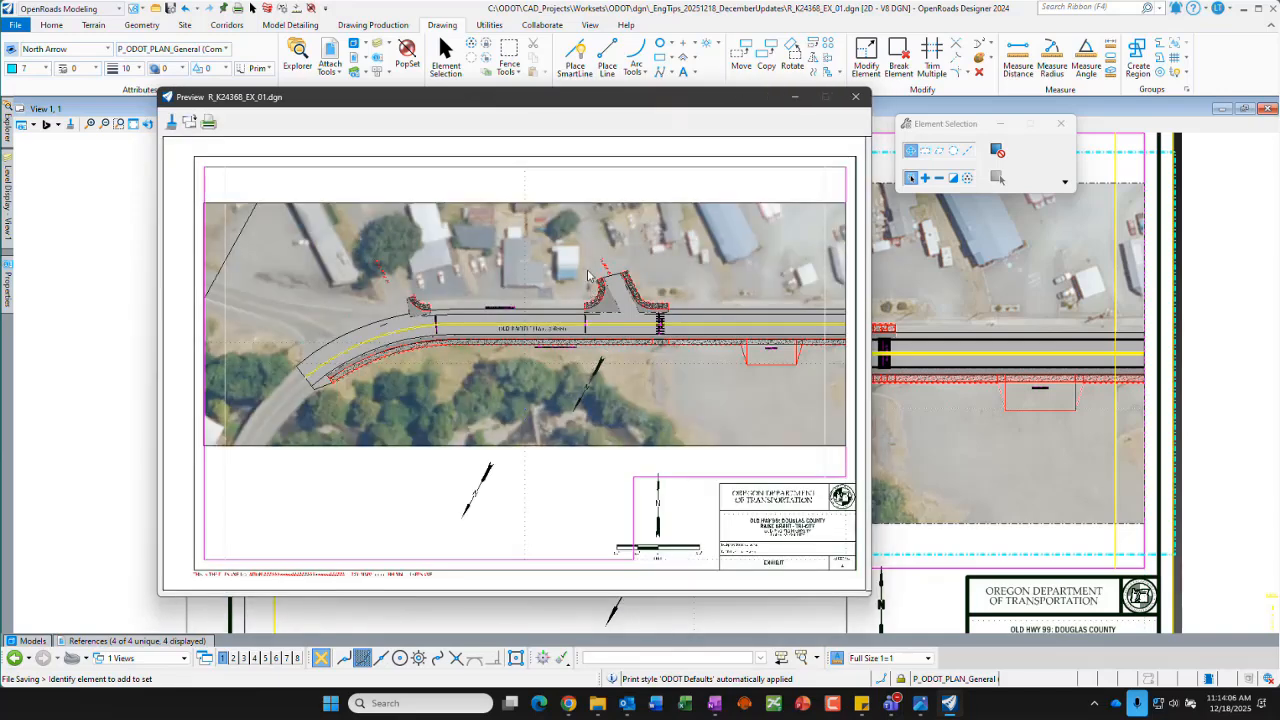
pyautogui.moveTo(538, 100); pyautogui.dragTo(362, 23)
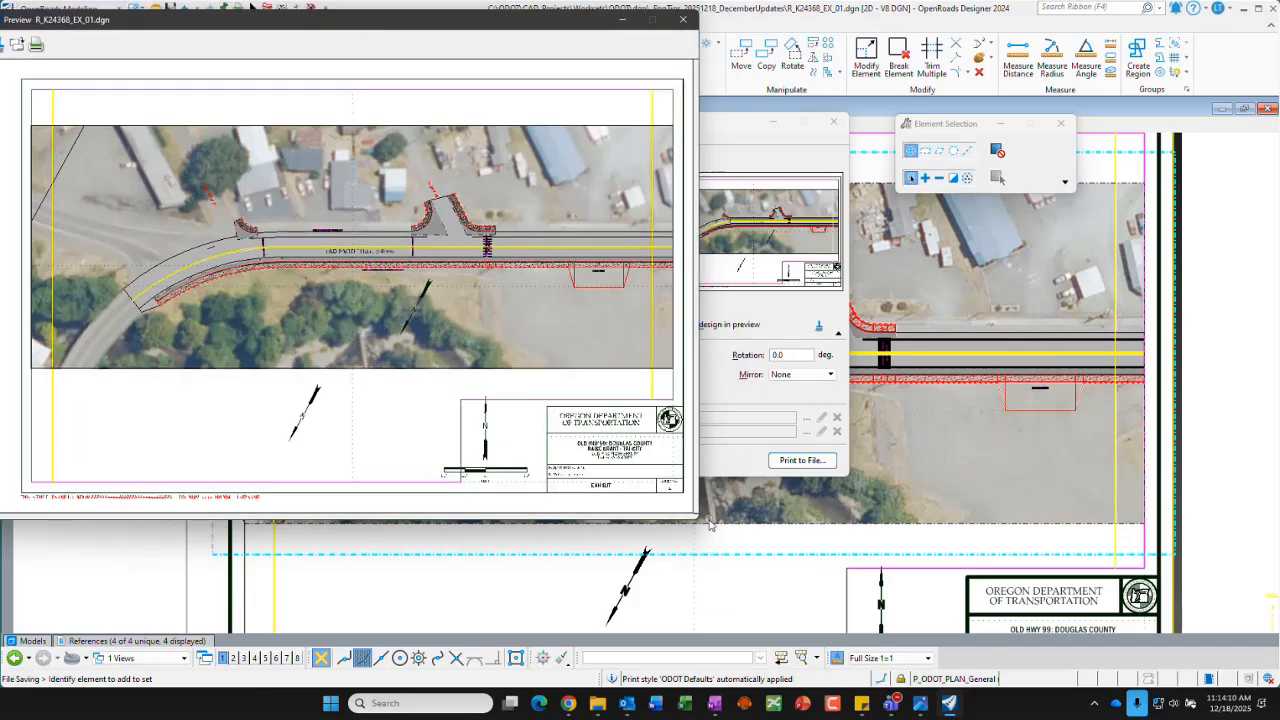
pyautogui.moveTo(697, 517); pyautogui.dragTo(952, 686)
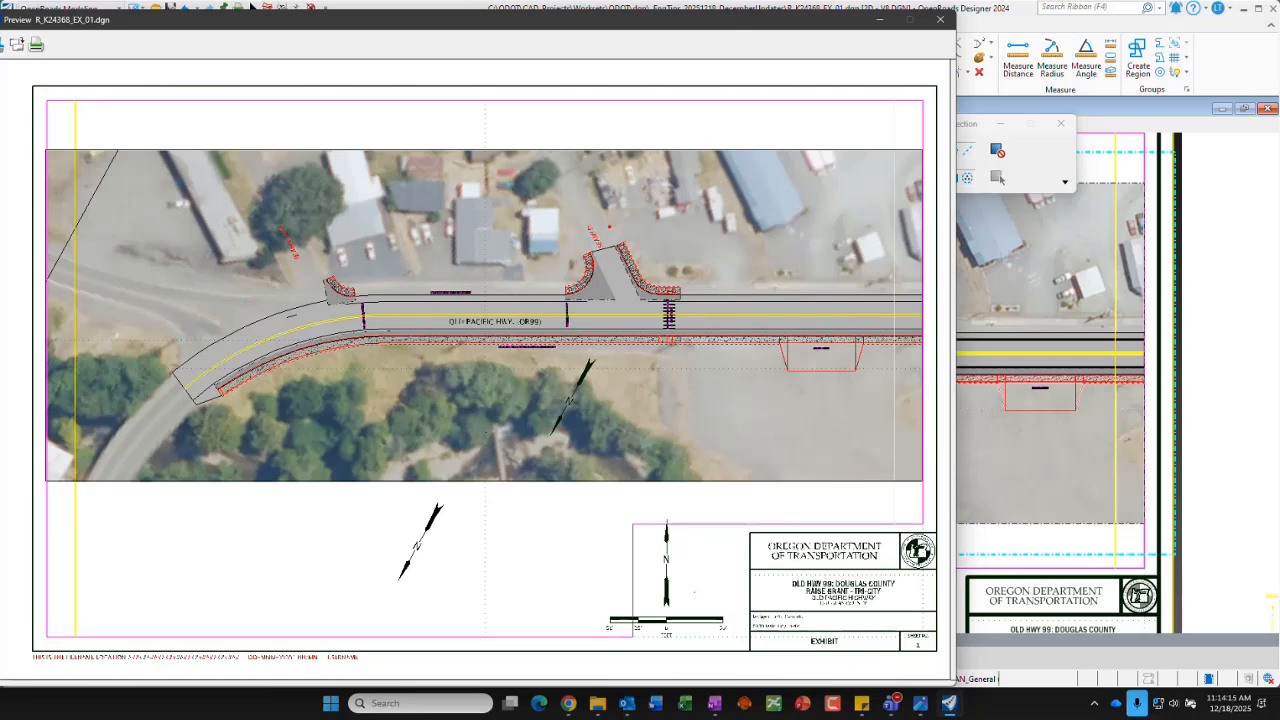
pyautogui.moveTo(600, 239)
pyautogui.mouseDown()
pyautogui.moveTo(606, 222)
pyautogui.moveTo(575, 238)
pyautogui.mouseUp()
pyautogui.moveTo(239, 296); pyautogui.dragTo(245, 291)
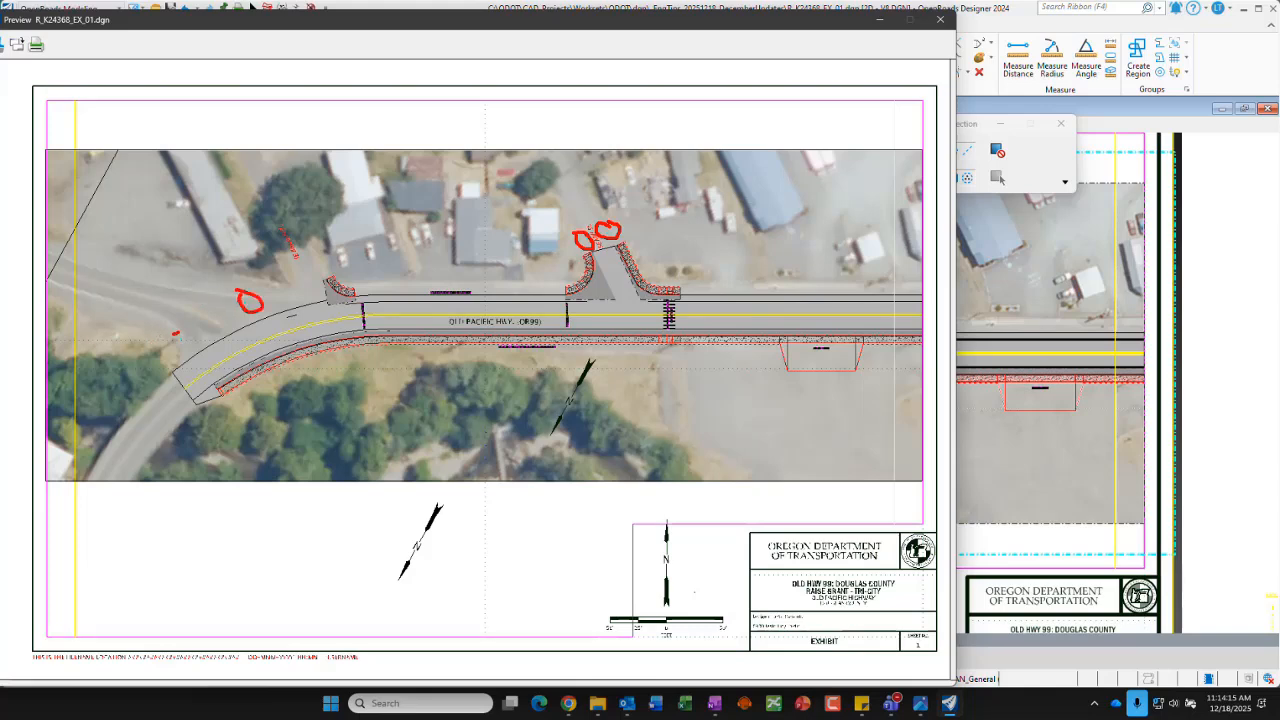
pyautogui.moveTo(175, 334); pyautogui.dragTo(193, 327)
pyautogui.press('Escape')
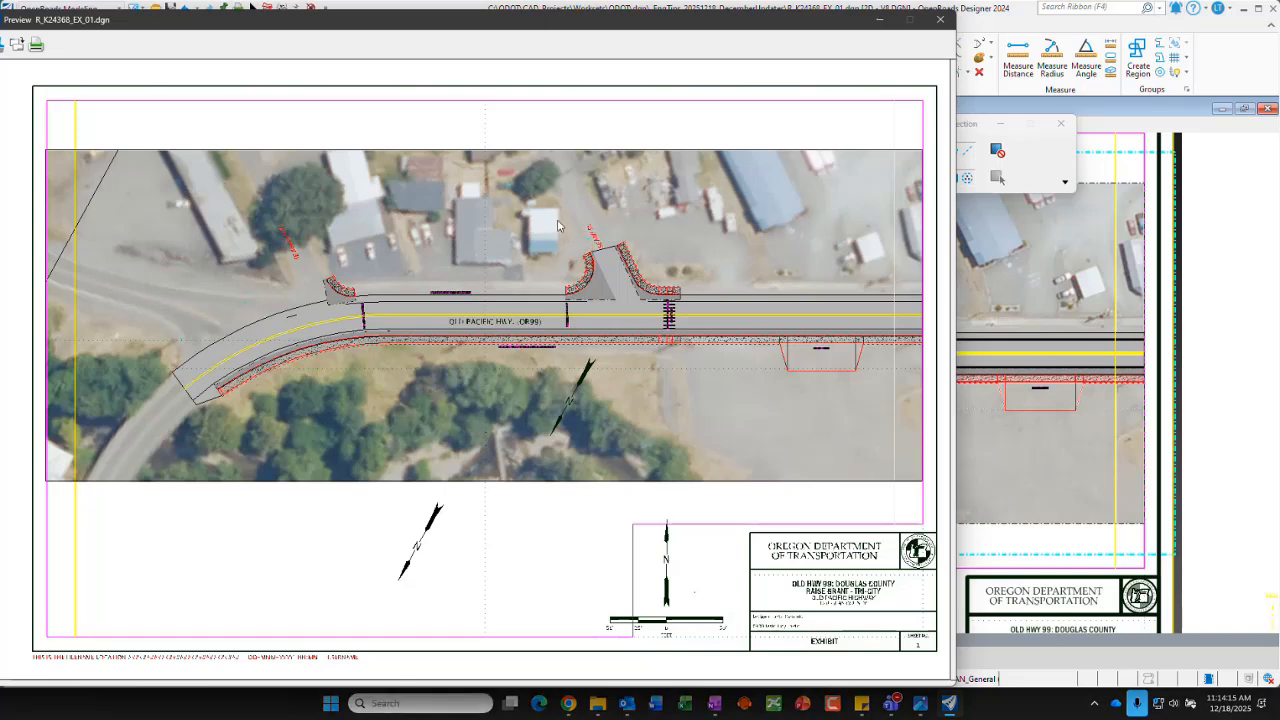
pyautogui.click(940, 20)
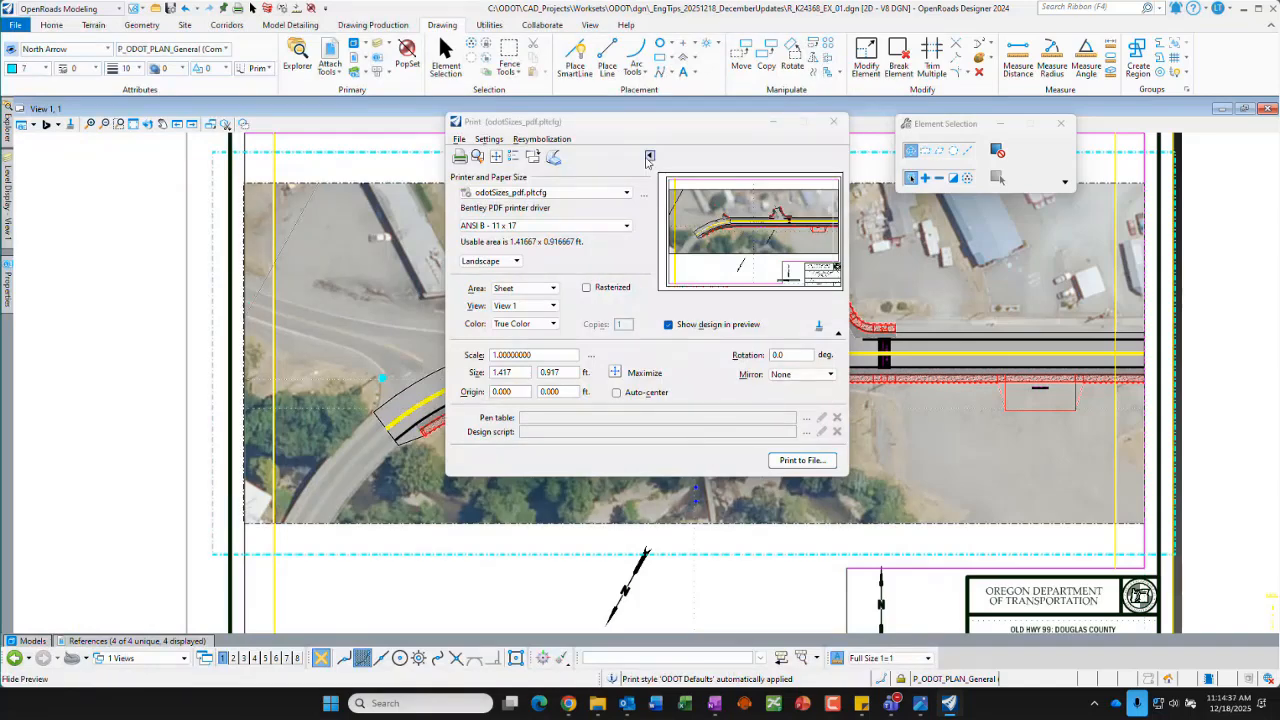
# Apply the _Sheet_11x17_Plans print style to the sheet's print setup
pyautogui.moveTo(653, 126); pyautogui.dragTo(871, 231)
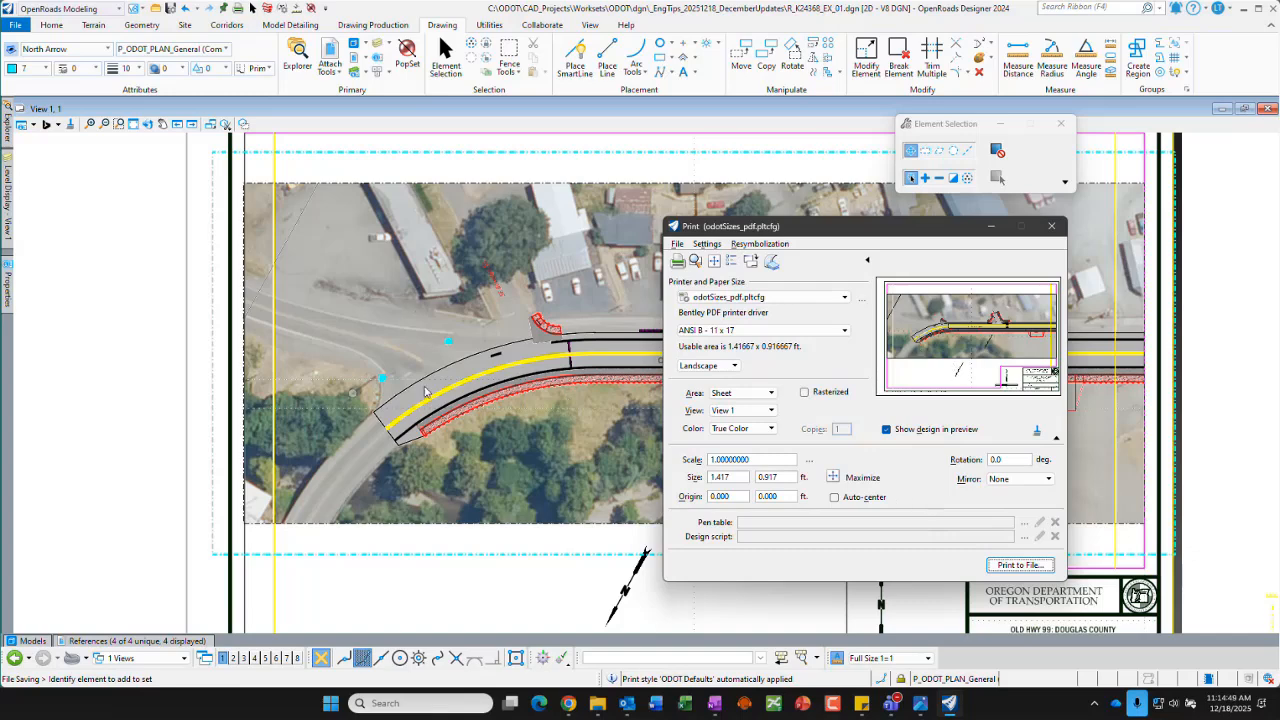
pyautogui.click(33, 126)
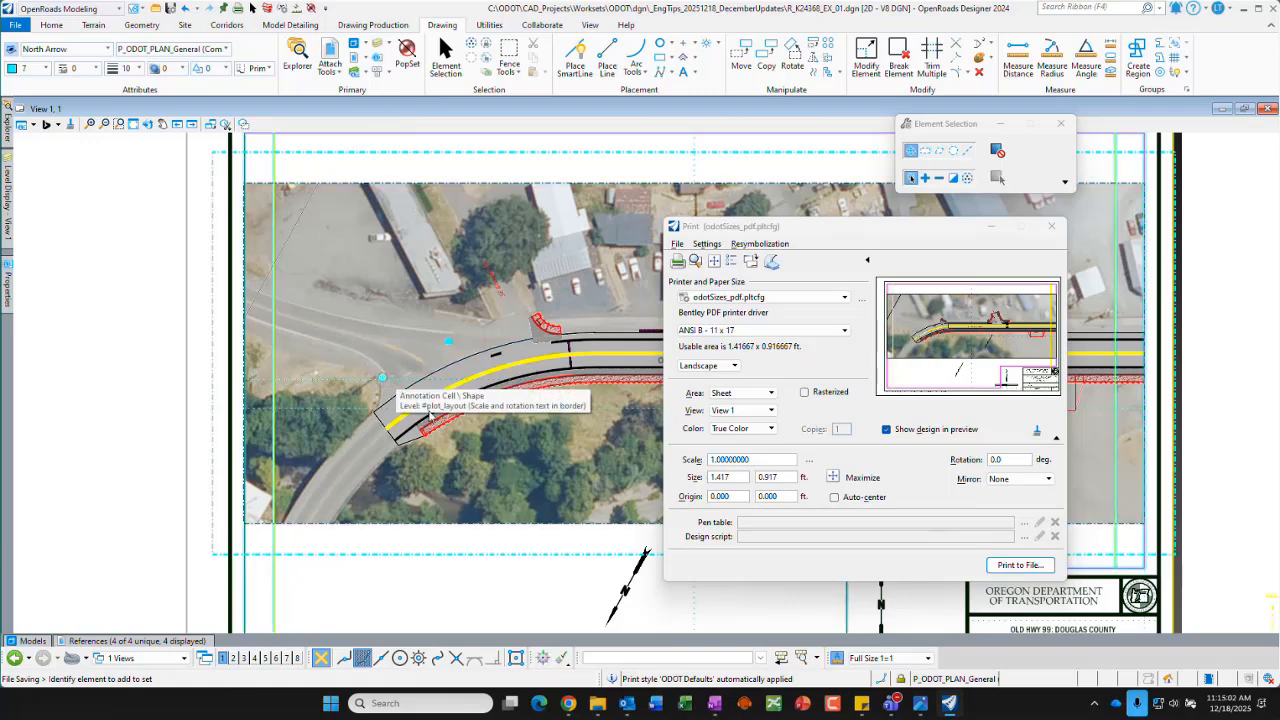
pyautogui.click(769, 263)
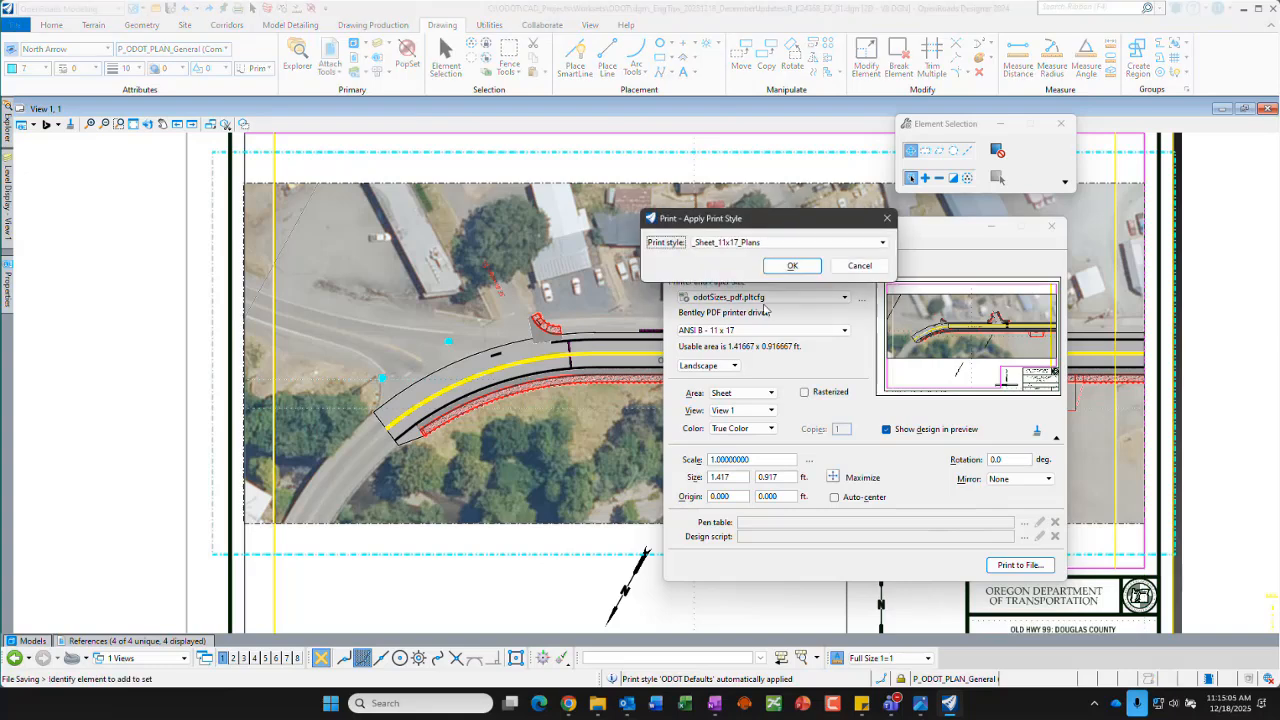
pyautogui.click(790, 267)
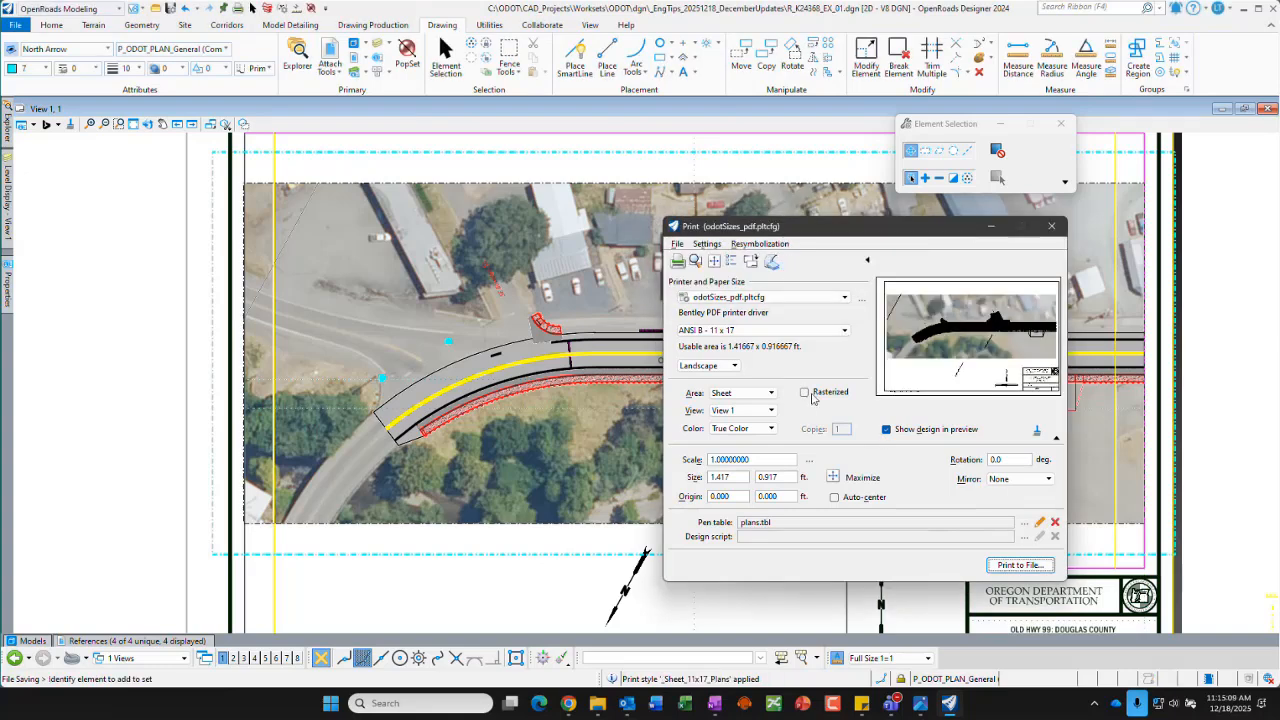
# Preview the print with the plans style, examine the active points beside the road curve, and close the preview
pyautogui.click(695, 260)
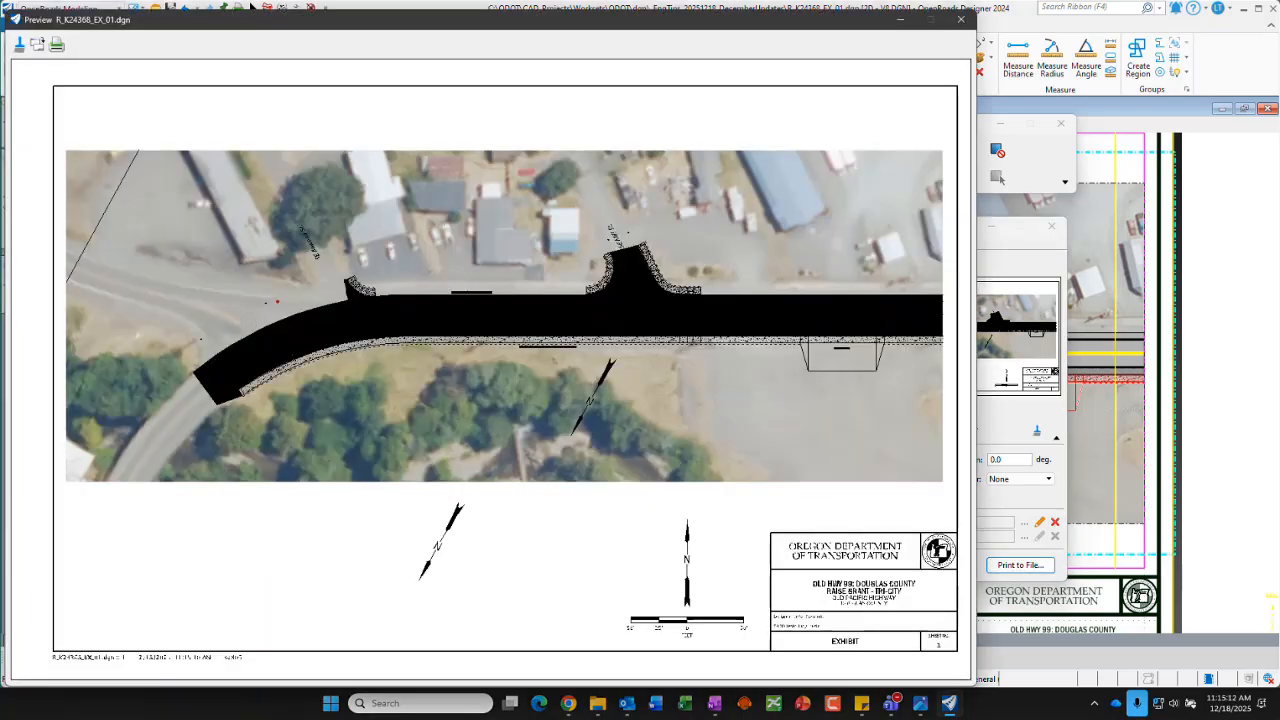
pyautogui.moveTo(270, 311)
pyautogui.mouseDown()
pyautogui.moveTo(250, 296)
pyautogui.moveTo(262, 311)
pyautogui.mouseUp()
pyautogui.moveTo(197, 343); pyautogui.dragTo(201, 346)
pyautogui.press('Escape')
pyautogui.click(960, 20)
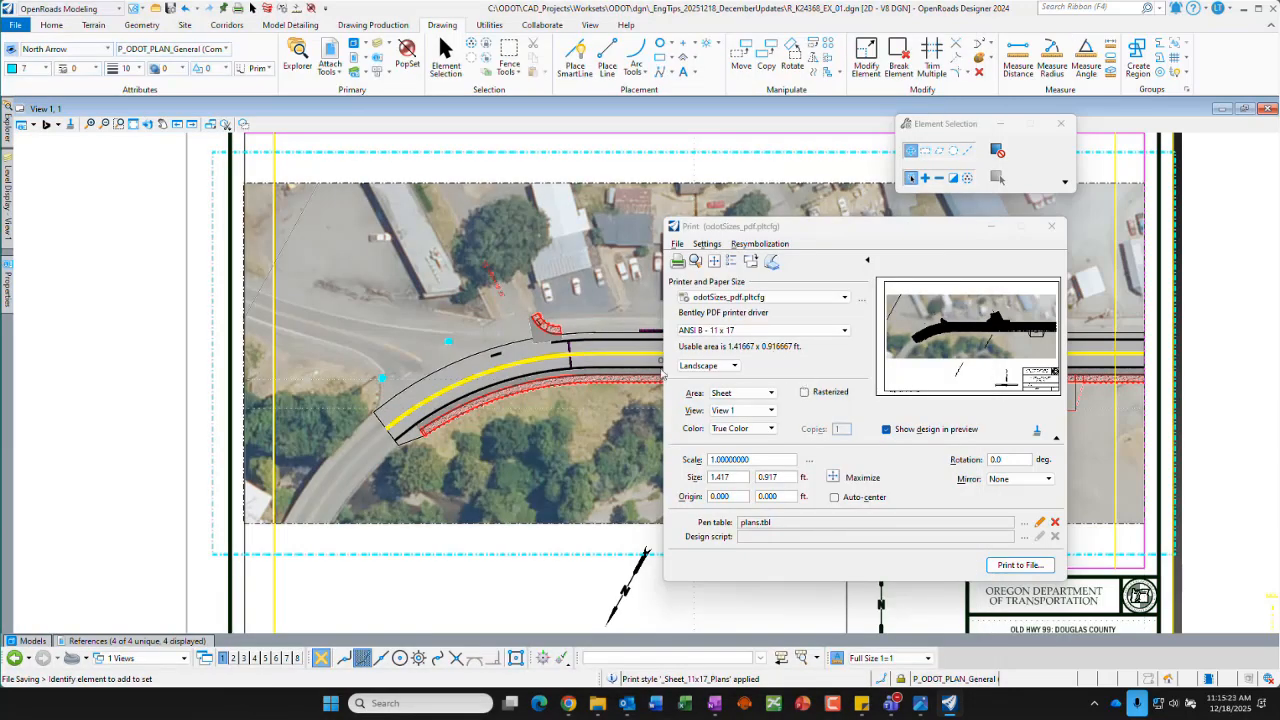
# Set the class of the four active points beside the road curve and side street to Construction
pyautogui.click(447, 78)
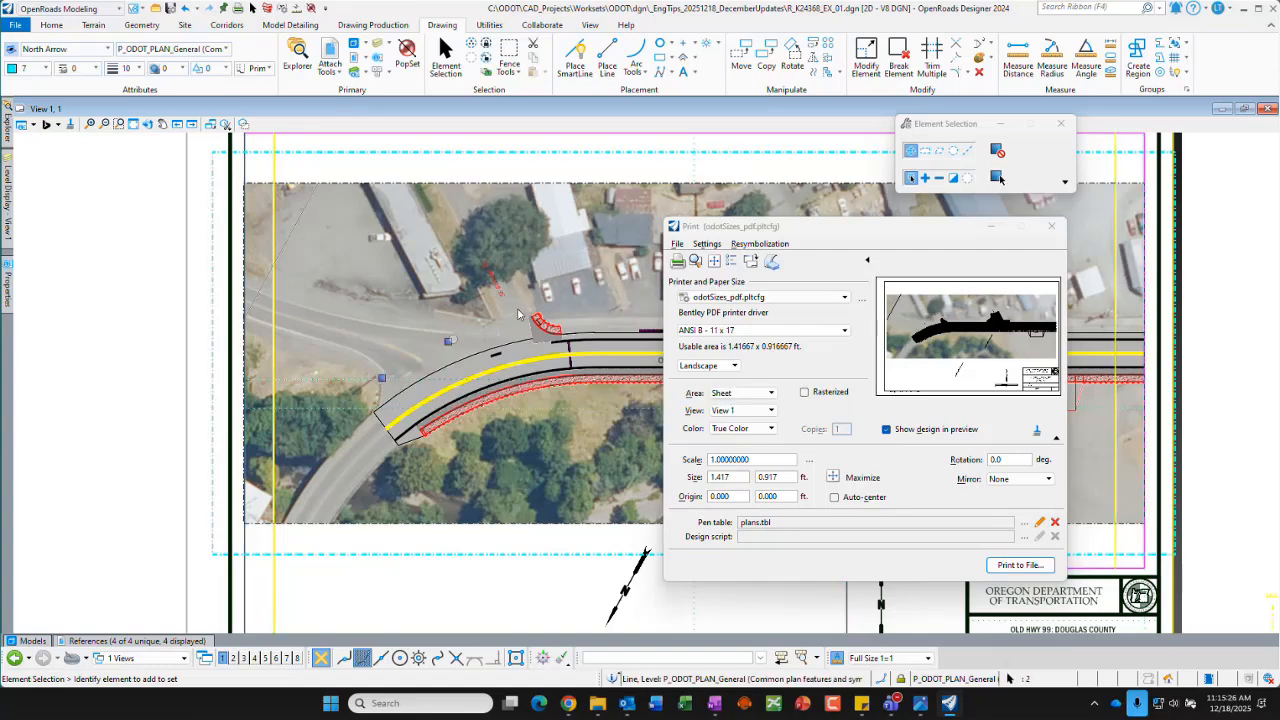
pyautogui.moveTo(796, 229); pyautogui.dragTo(855, 380)
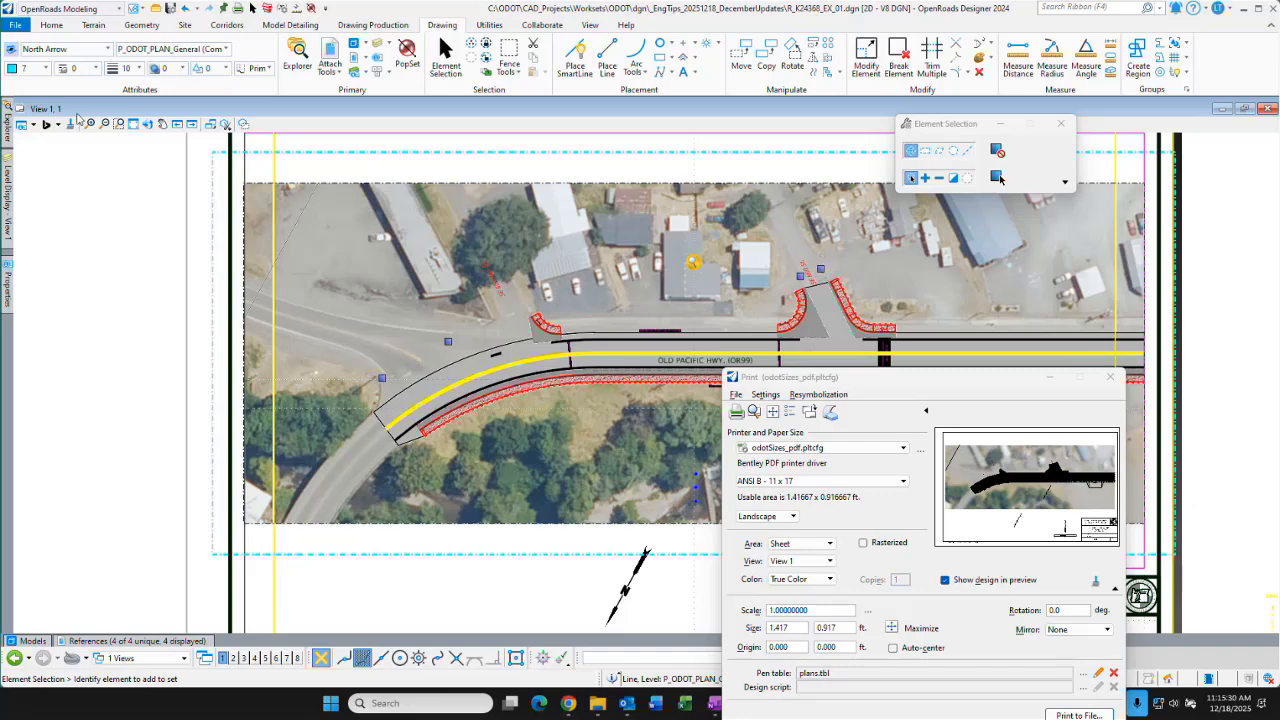
pyautogui.moveTo(8, 269)
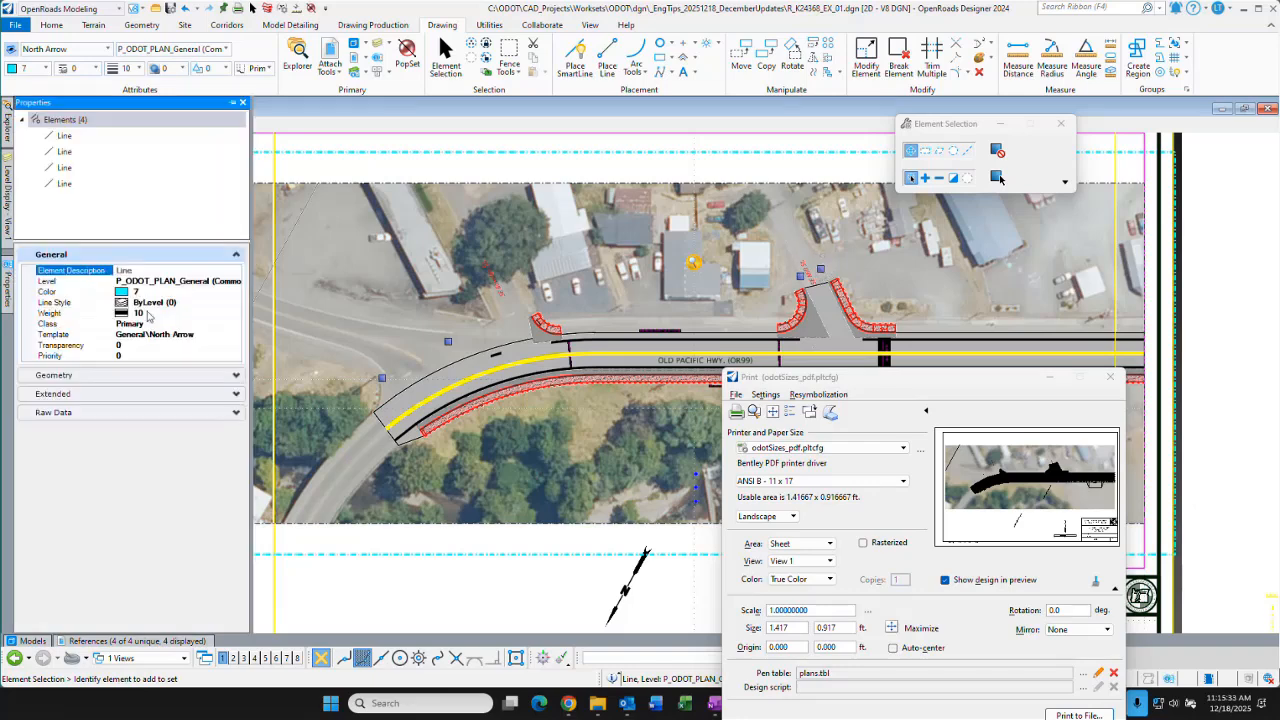
pyautogui.click(158, 325)
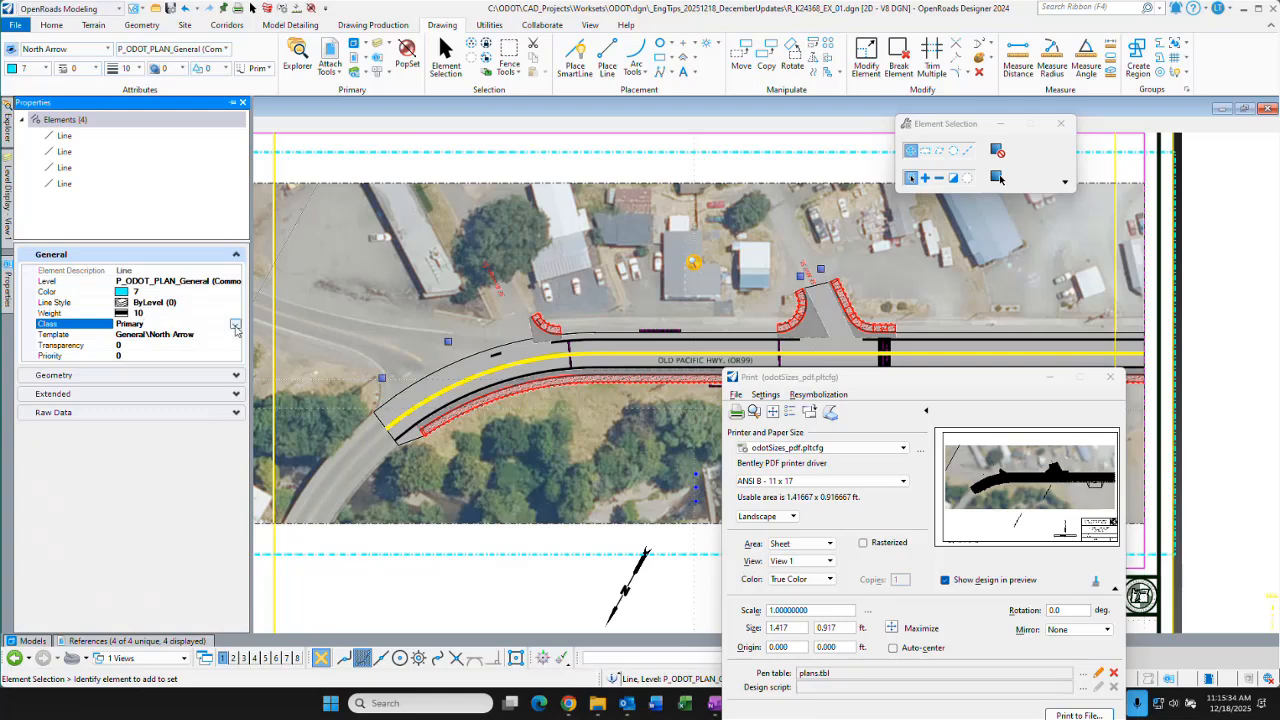
pyautogui.click(162, 323)
pyautogui.click(155, 347)
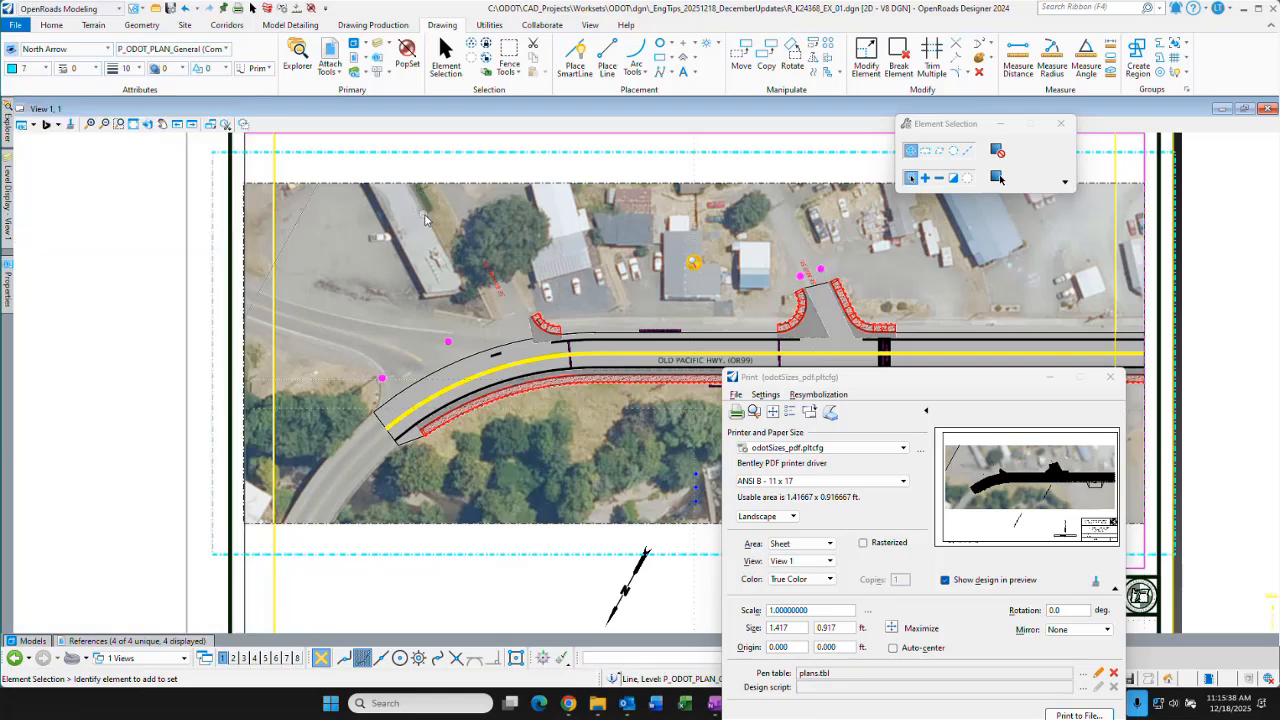
# Update the print settings from the view, preview the sheet, examine the road curve for points, and close the preview
pyautogui.click(830, 378)
pyautogui.moveTo(830, 378); pyautogui.dragTo(678, 214)
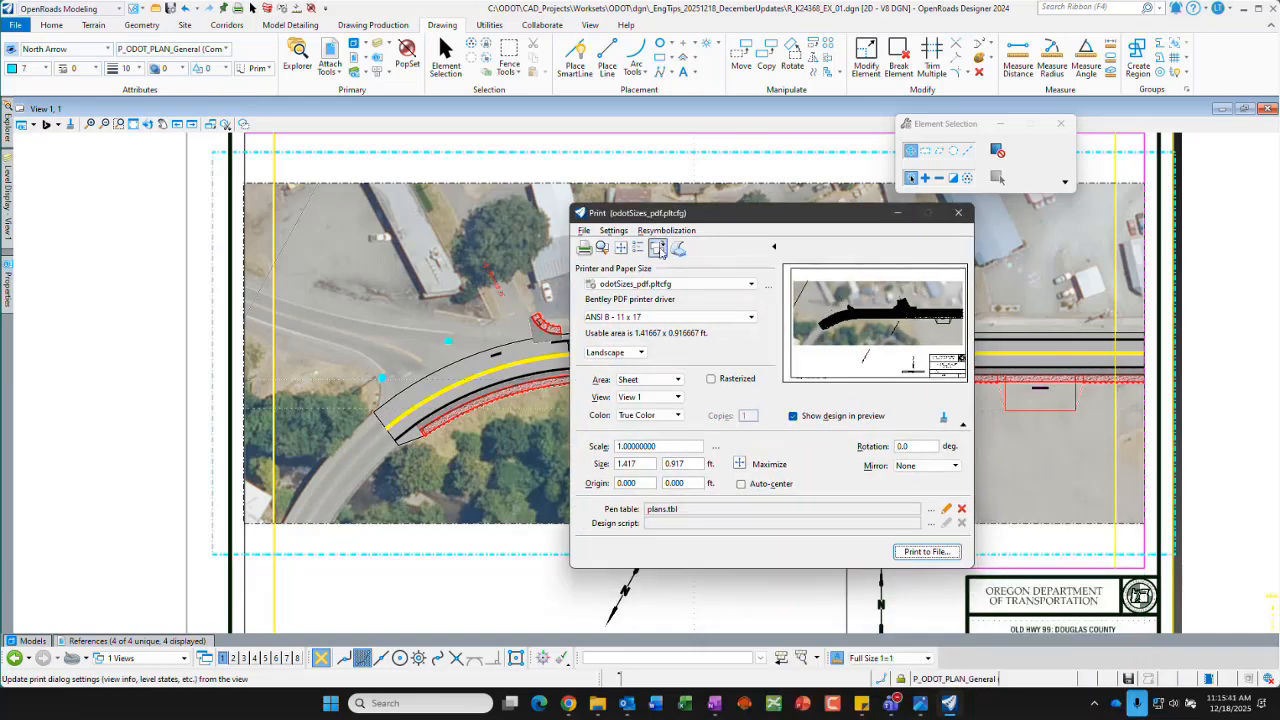
pyautogui.click(658, 248)
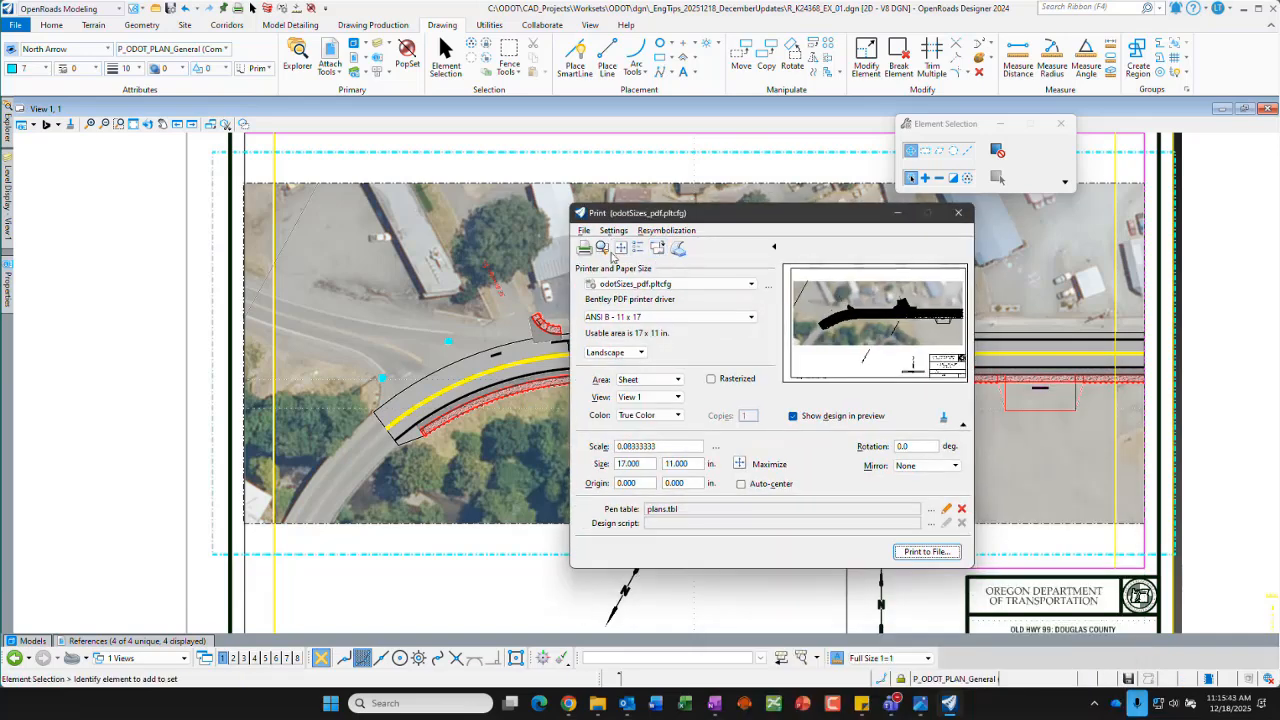
pyautogui.click(601, 249)
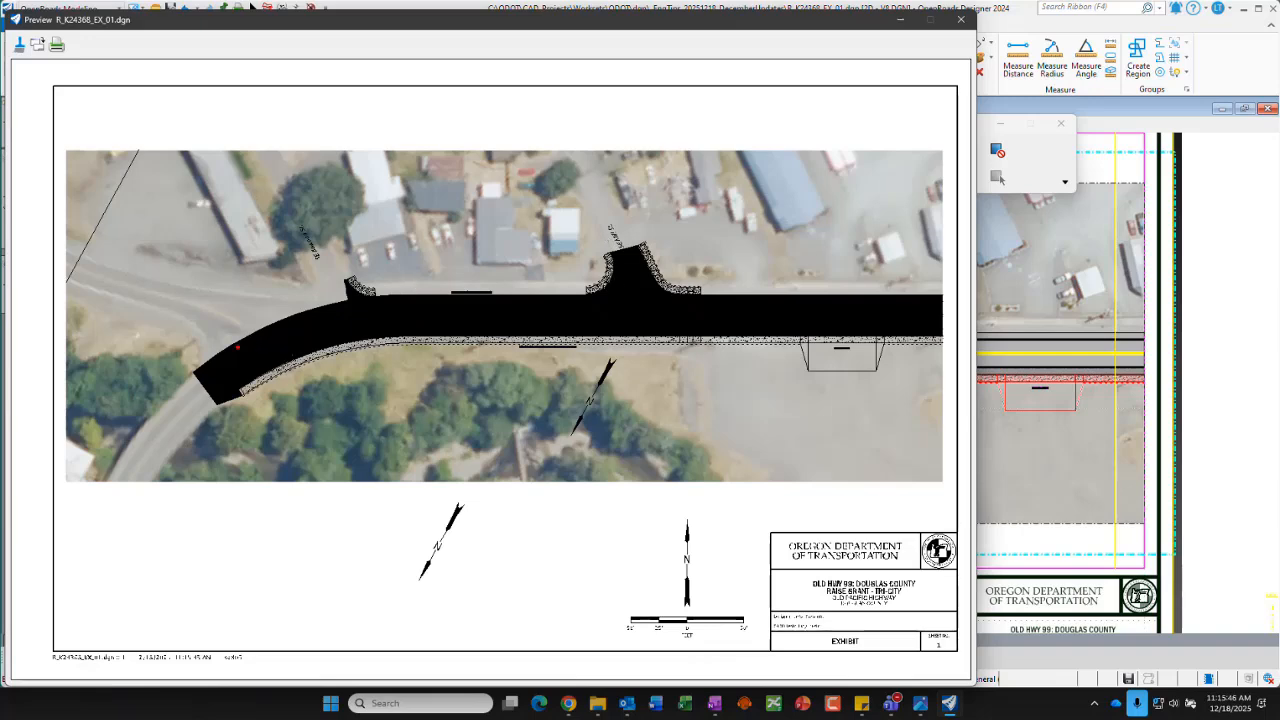
pyautogui.moveTo(298, 282)
pyautogui.mouseDown()
pyautogui.moveTo(170, 350)
pyautogui.moveTo(285, 287)
pyautogui.mouseUp()
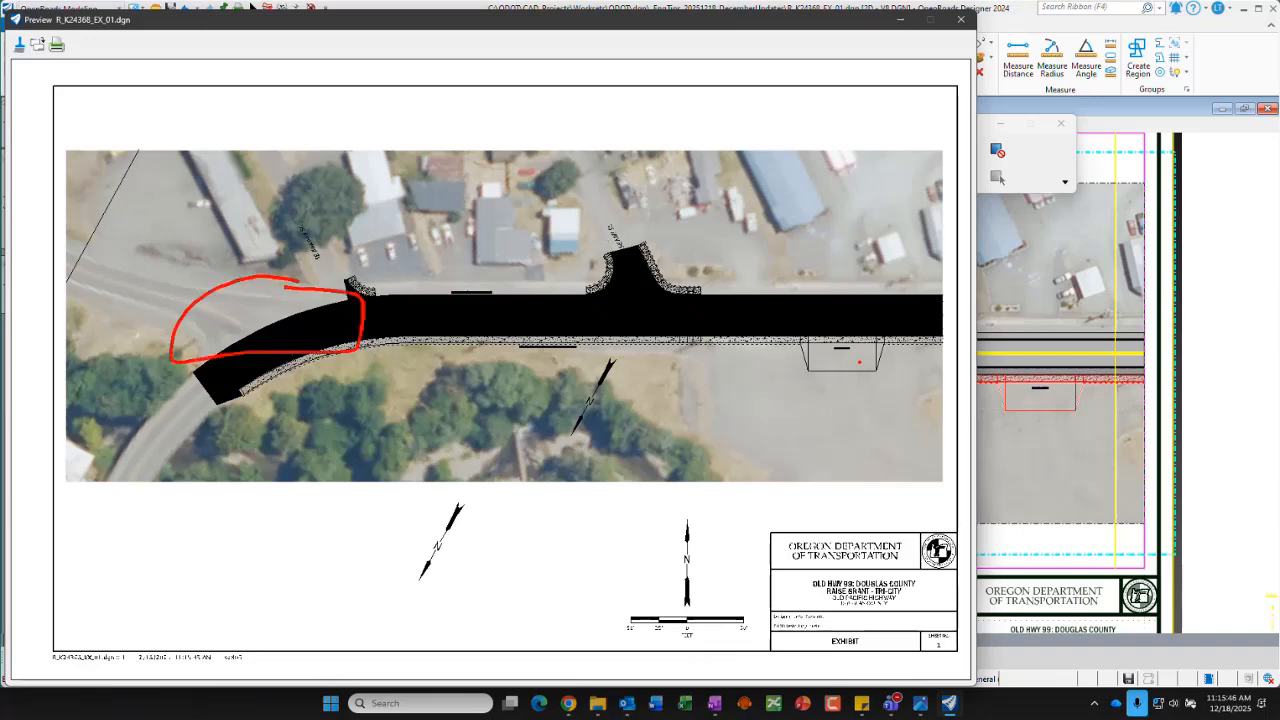
pyautogui.click(960, 20)
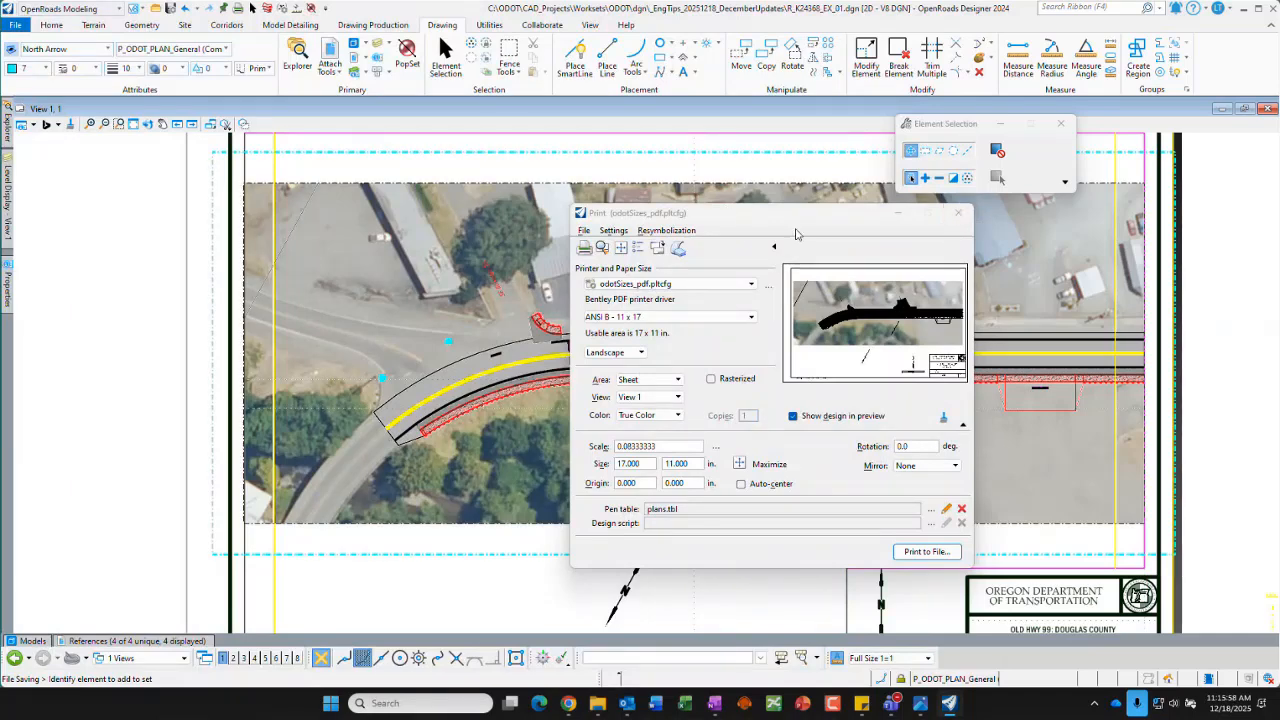
# Replace the plans.tbl pen table in the print setup with HeavyColor.tbl
pyautogui.click(790, 218)
pyautogui.moveTo(790, 218); pyautogui.dragTo(671, 231)
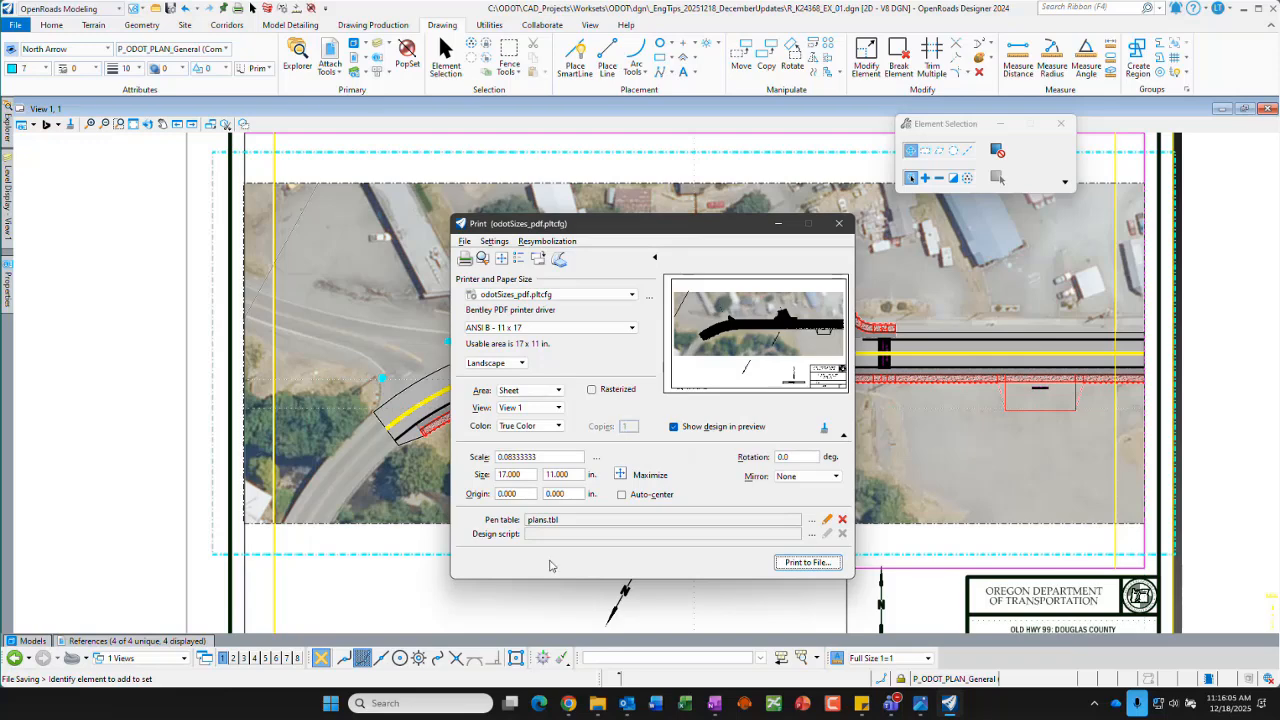
pyautogui.hotkey('ctrl', '2')
pyautogui.moveTo(520, 533)
pyautogui.mouseDown()
pyautogui.moveTo(552, 541)
pyautogui.moveTo(497, 519)
pyautogui.moveTo(526, 534)
pyautogui.mouseUp()
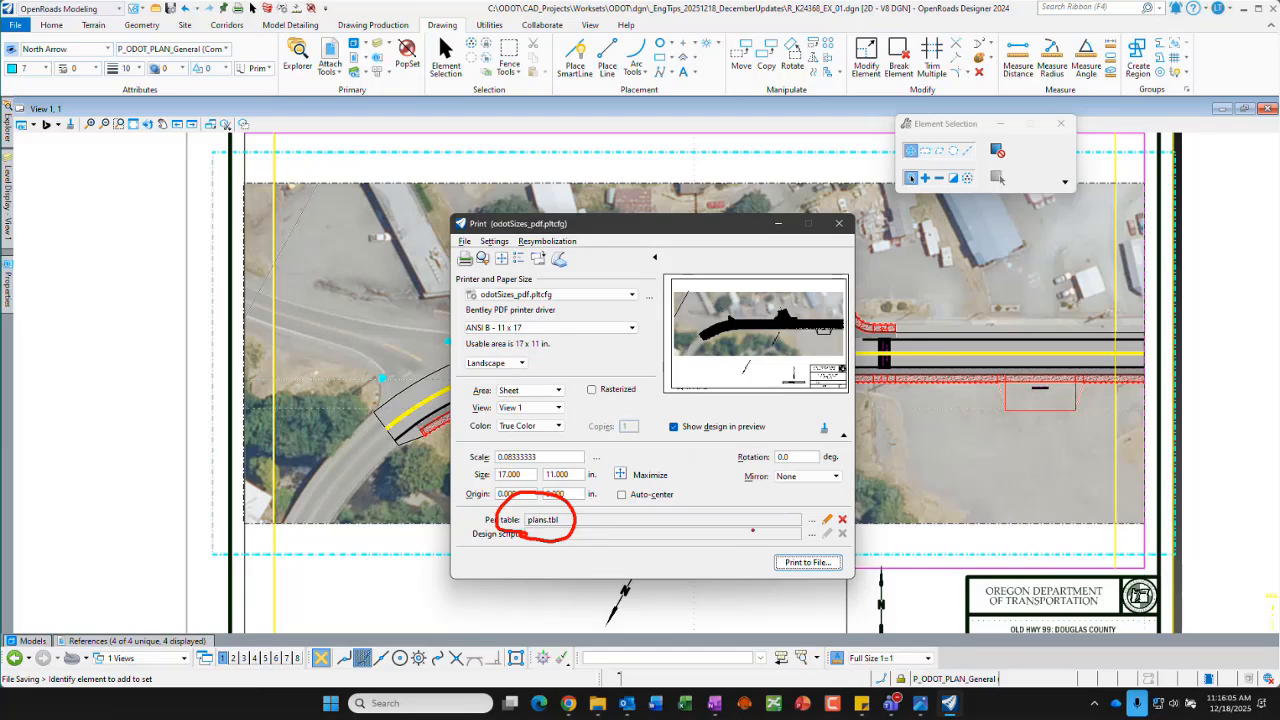
pyautogui.press('Escape')
pyautogui.click(811, 521)
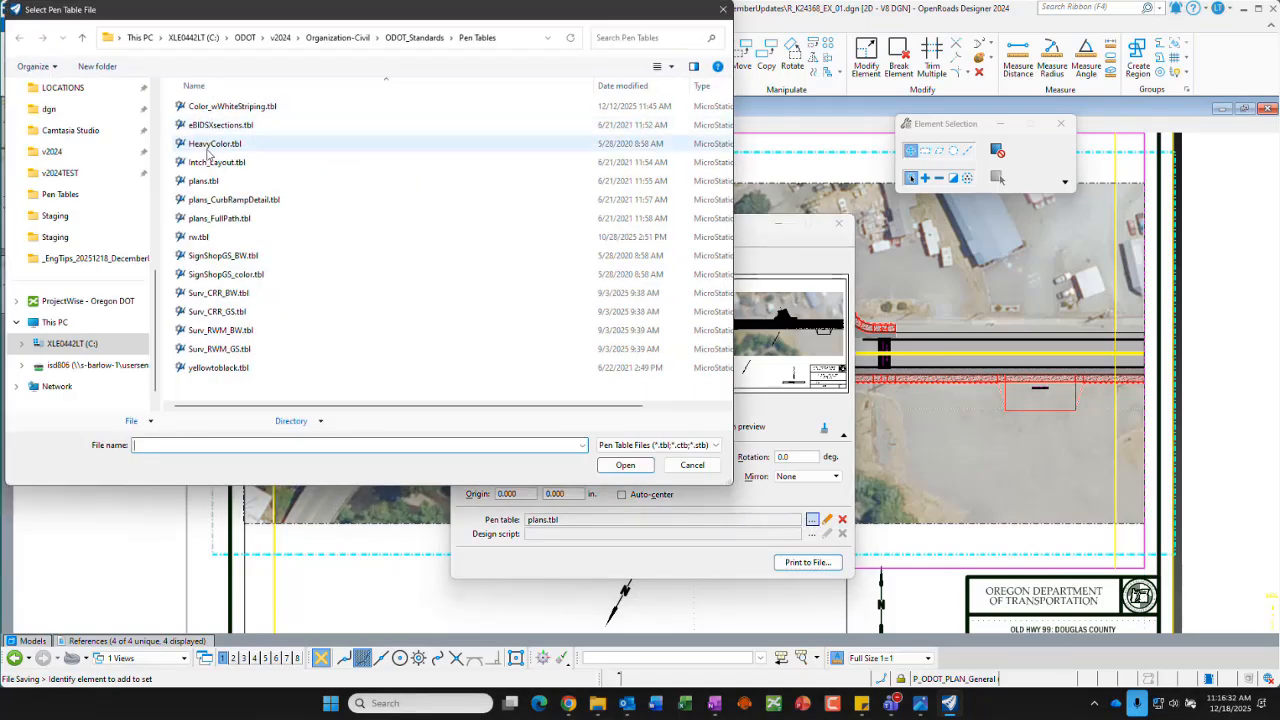
pyautogui.click(213, 144)
pyautogui.click(625, 465)
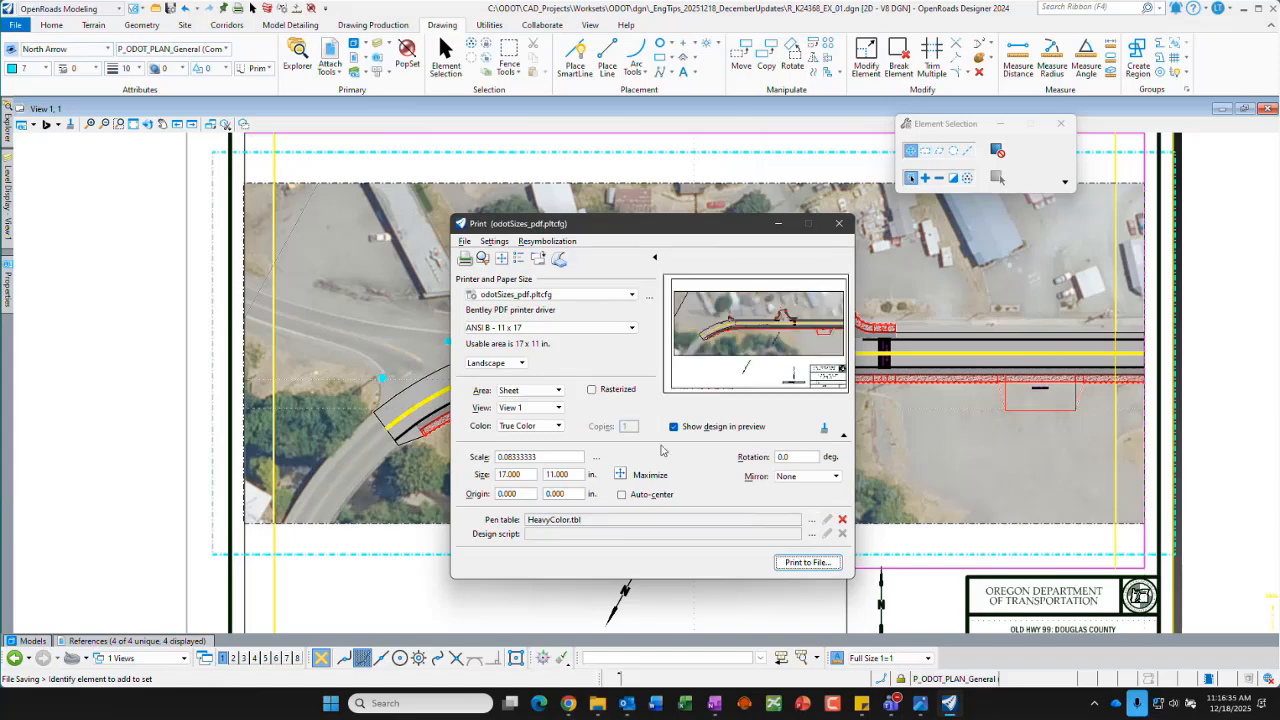
# Preview the sheet with the HeavyColor.tbl pen table, examine how the road striping prints, and close the preview
pyautogui.moveTo(697, 227); pyautogui.dragTo(688, 172)
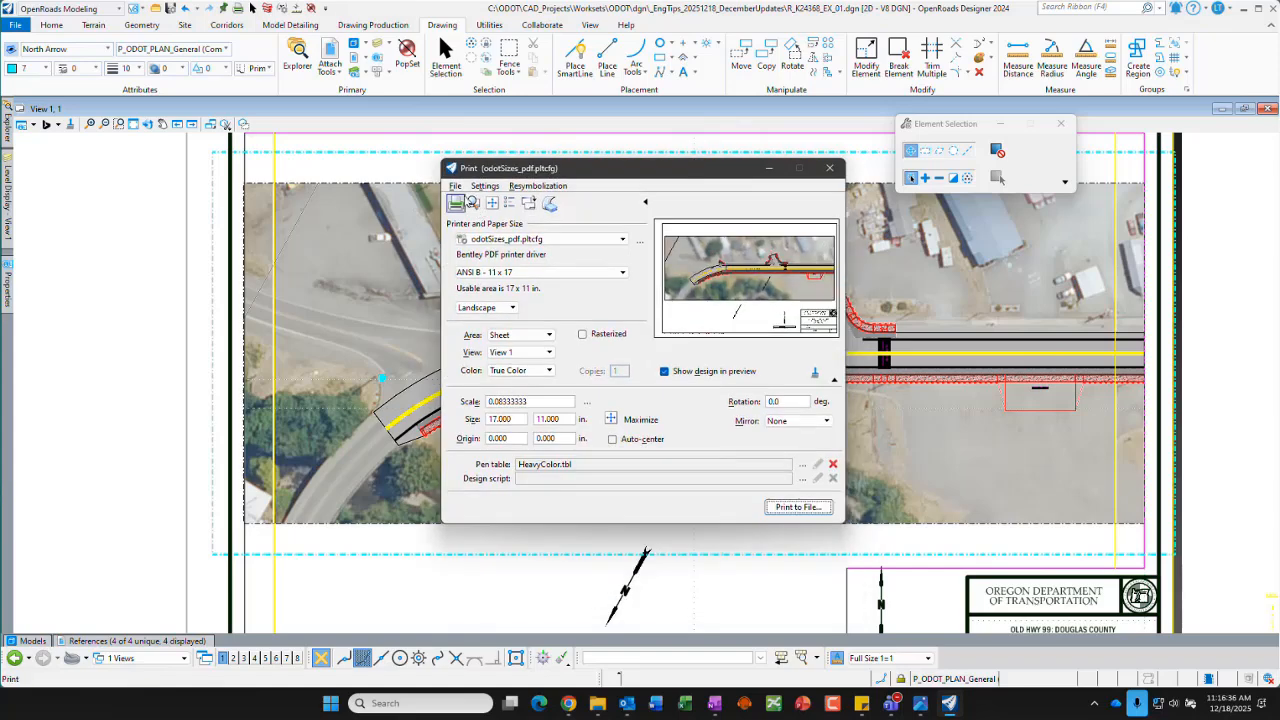
pyautogui.click(473, 202)
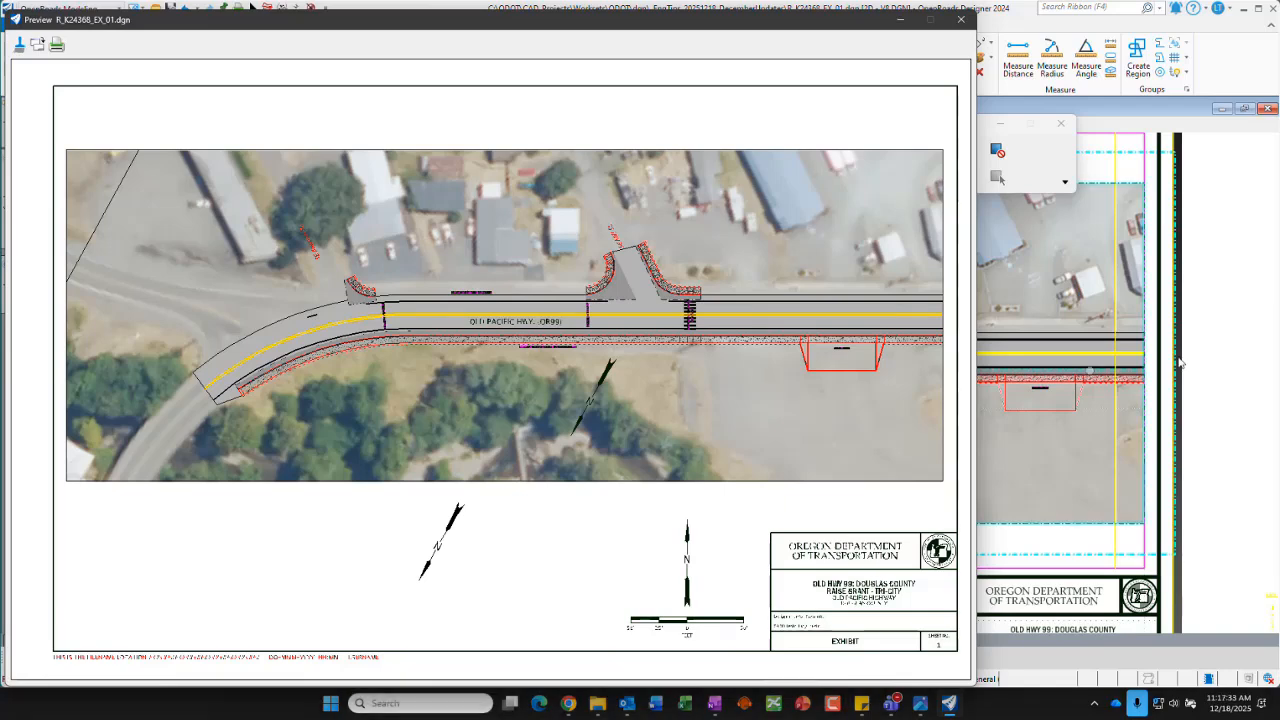
pyautogui.click(961, 20)
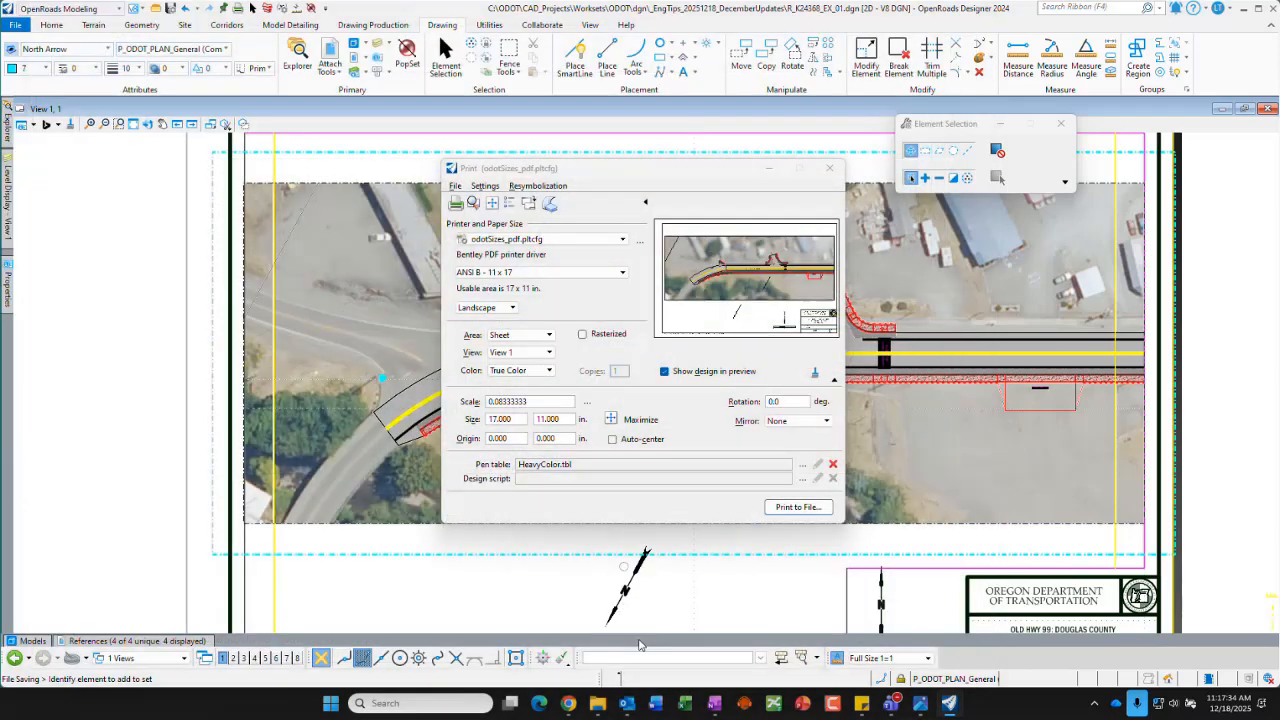
# Attach the Color_wWhiteStriping.tbl pen table to the print setup, preview the sheet, and close the preview
pyautogui.click(802, 466)
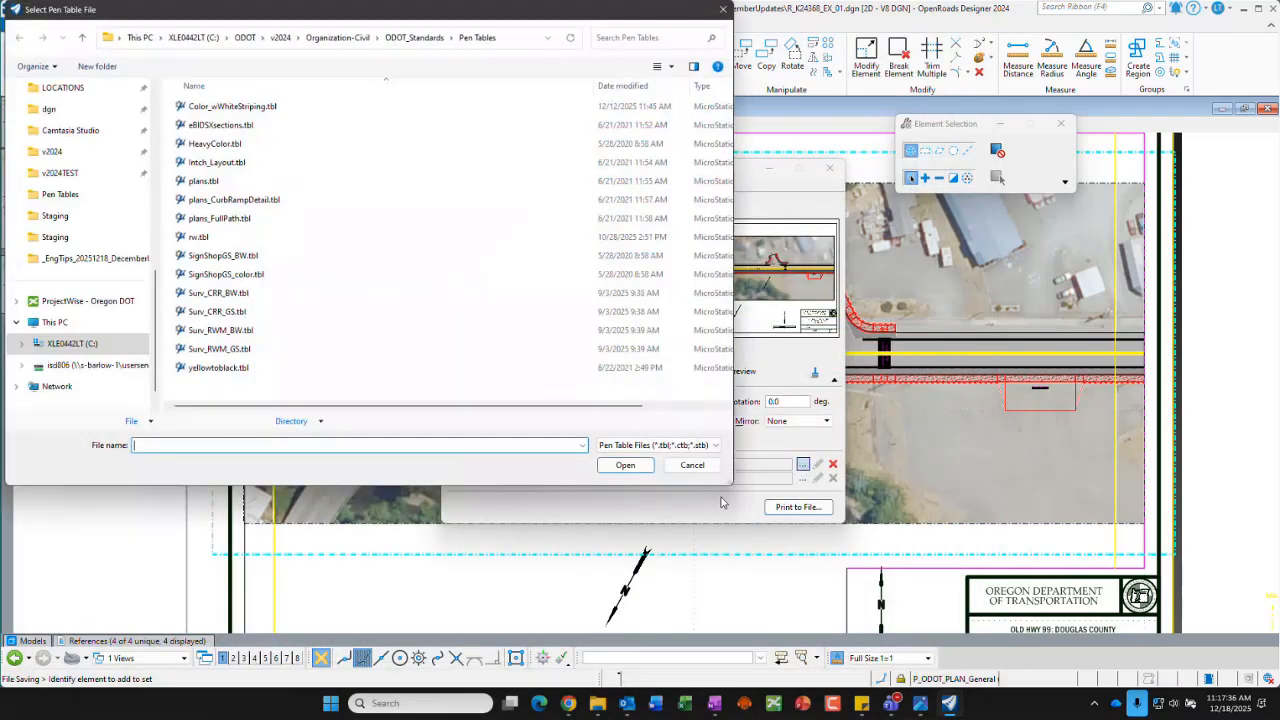
pyautogui.click(242, 107)
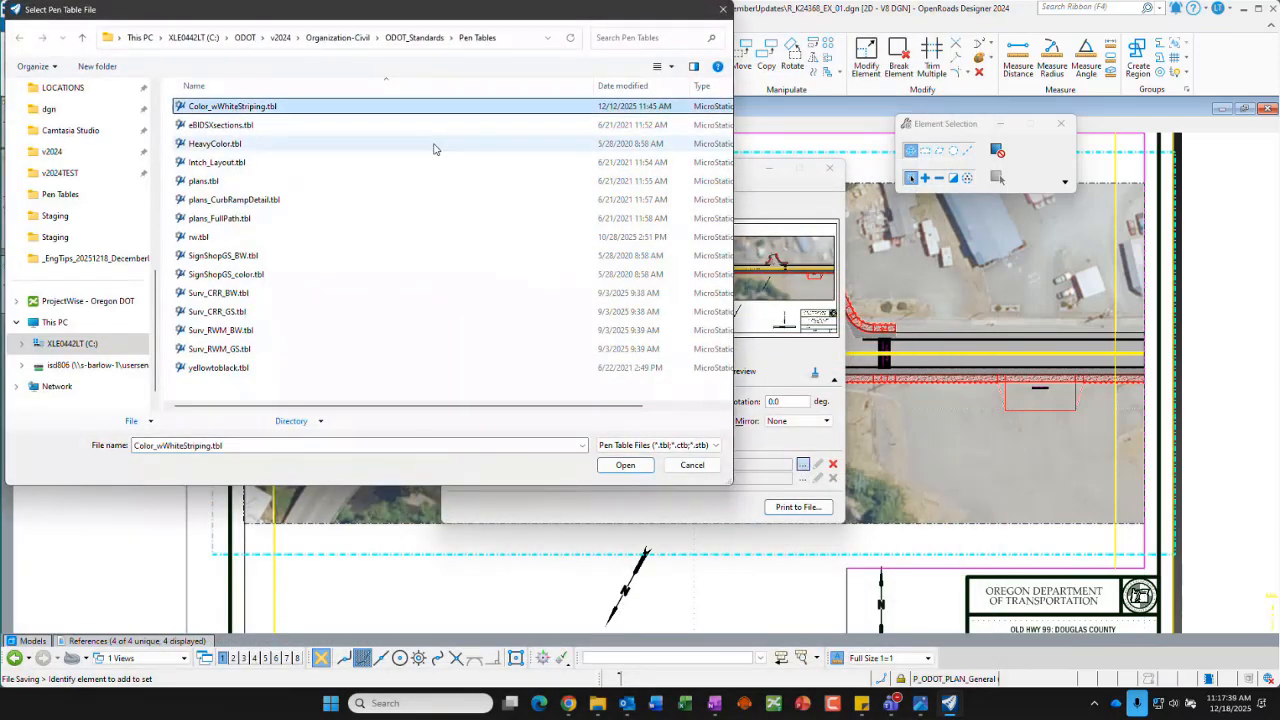
pyautogui.click(630, 466)
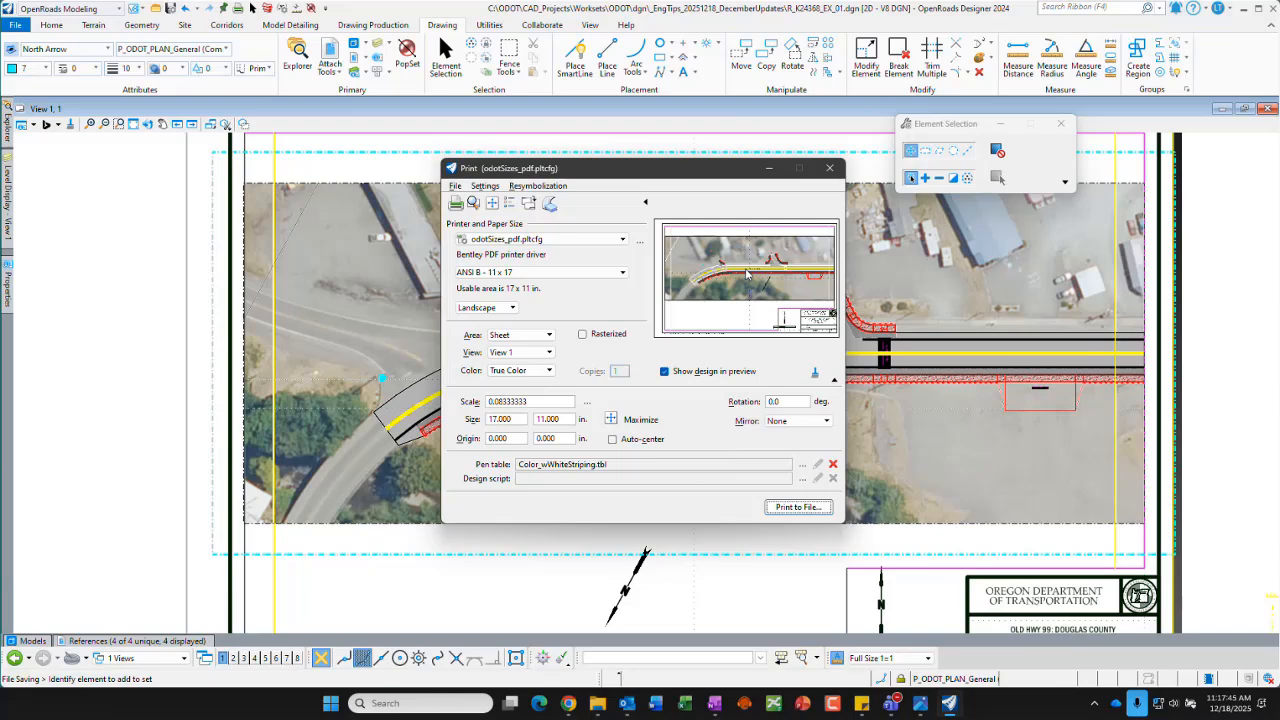
pyautogui.click(508, 206)
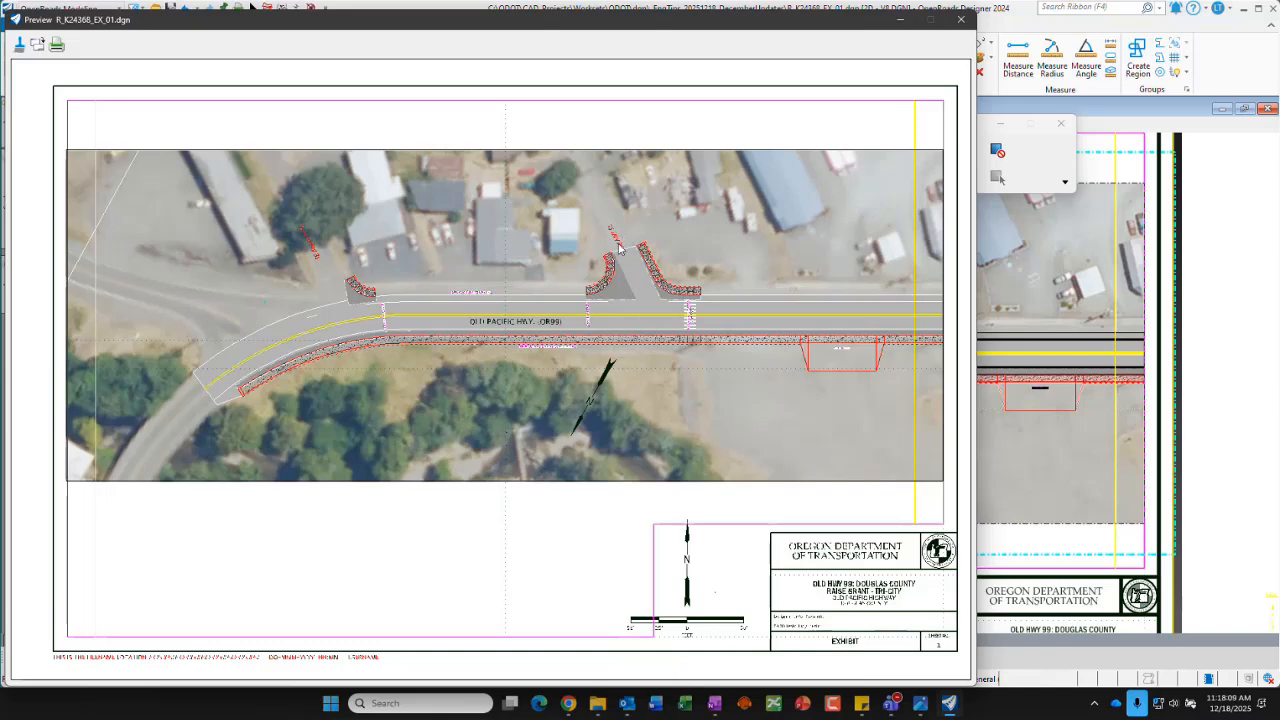
pyautogui.click(960, 19)
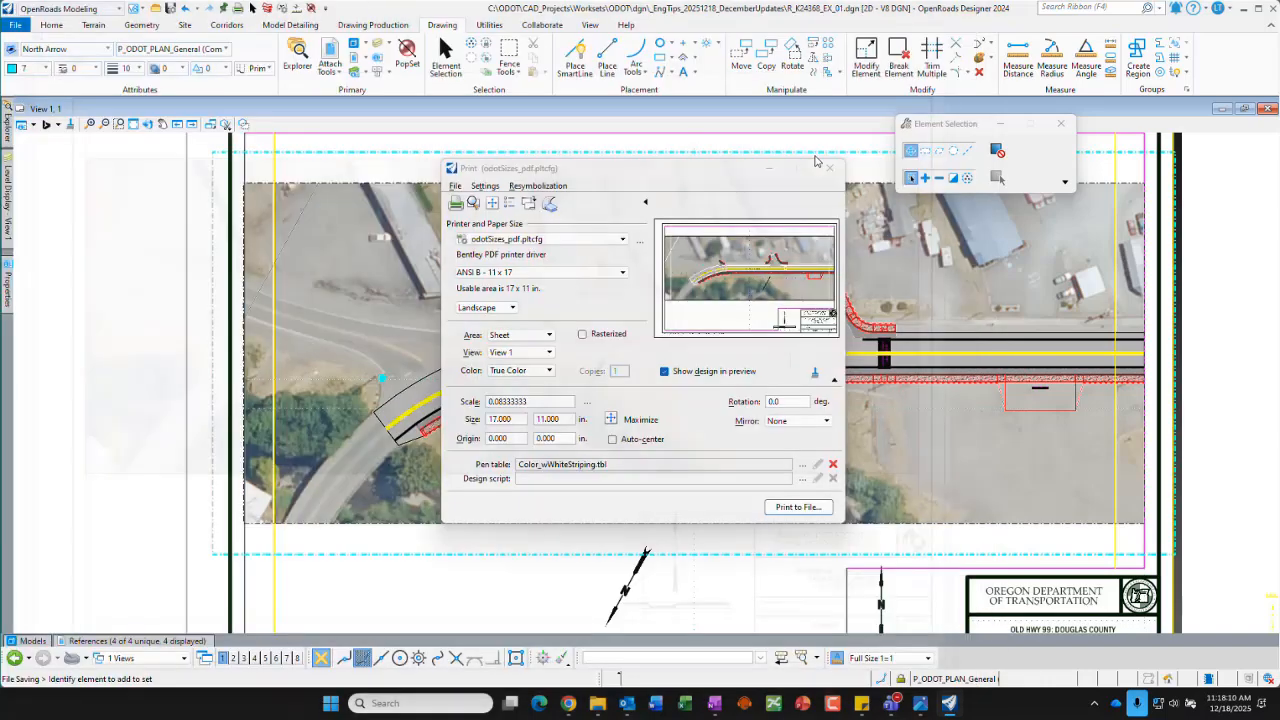
# Turn off construction element display in View 1 and preview the sheet with print settings updated from the view
pyautogui.click(21, 124)
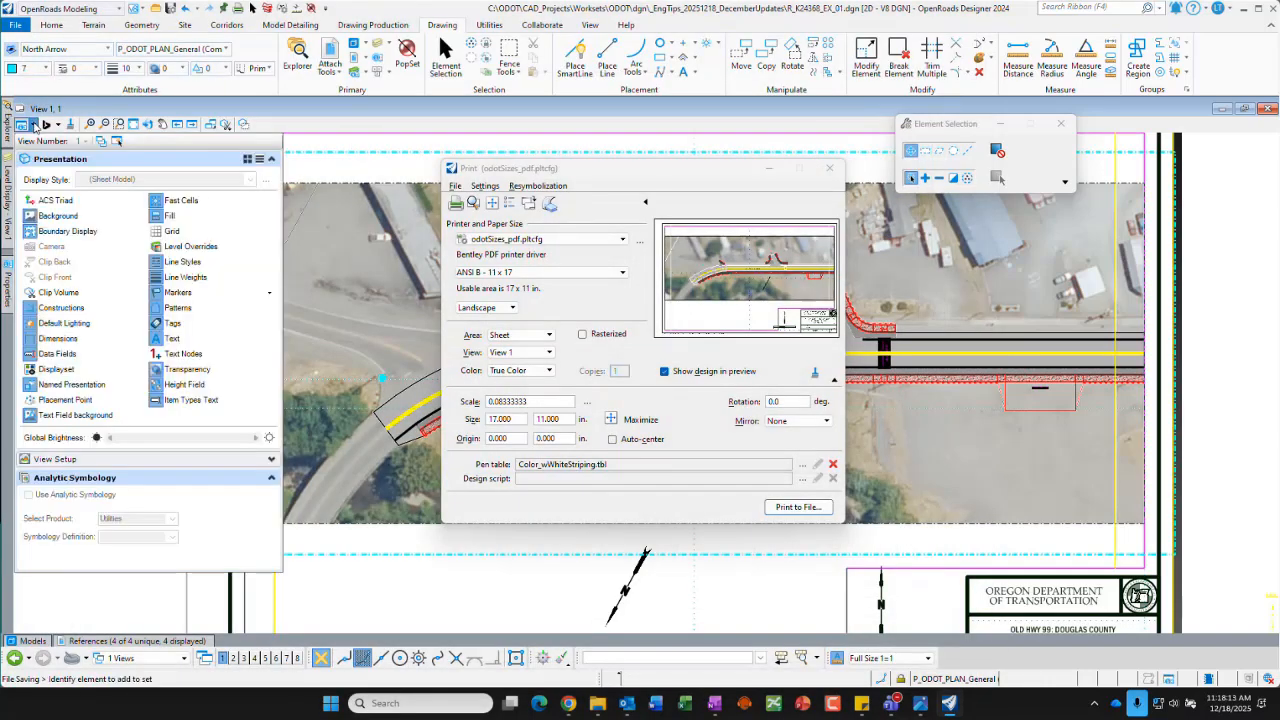
pyautogui.click(55, 310)
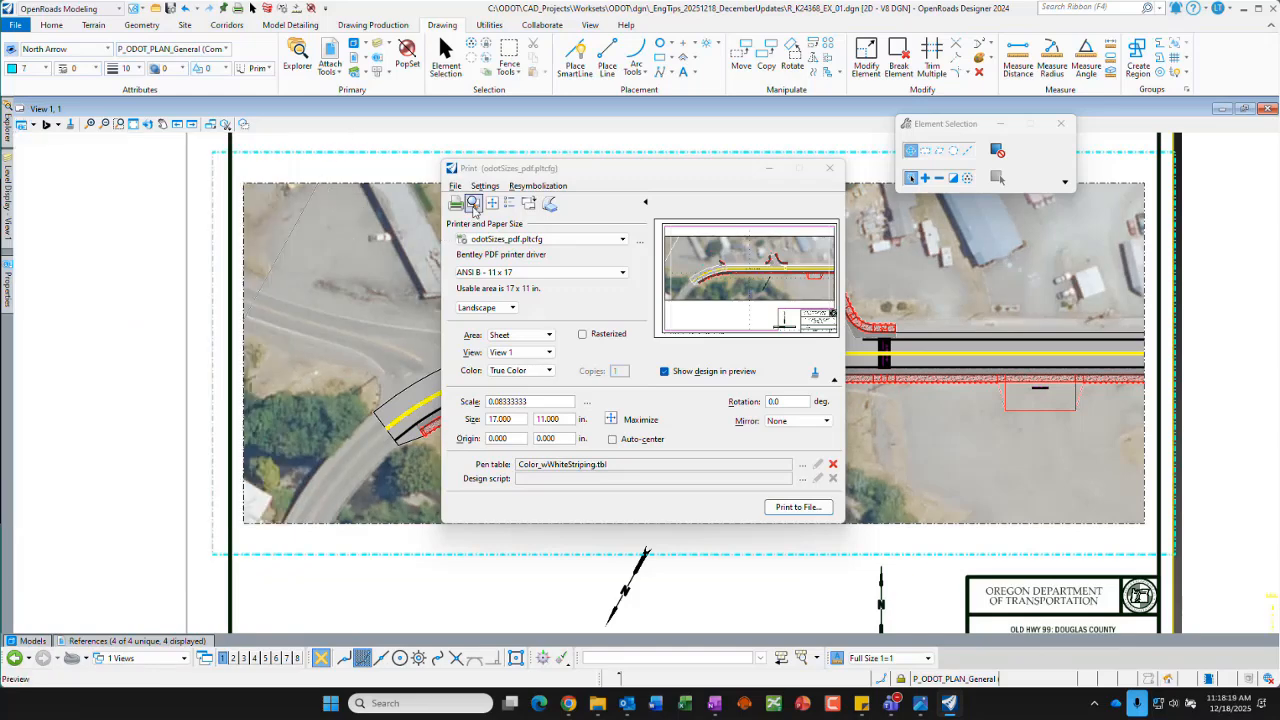
pyautogui.click(530, 203)
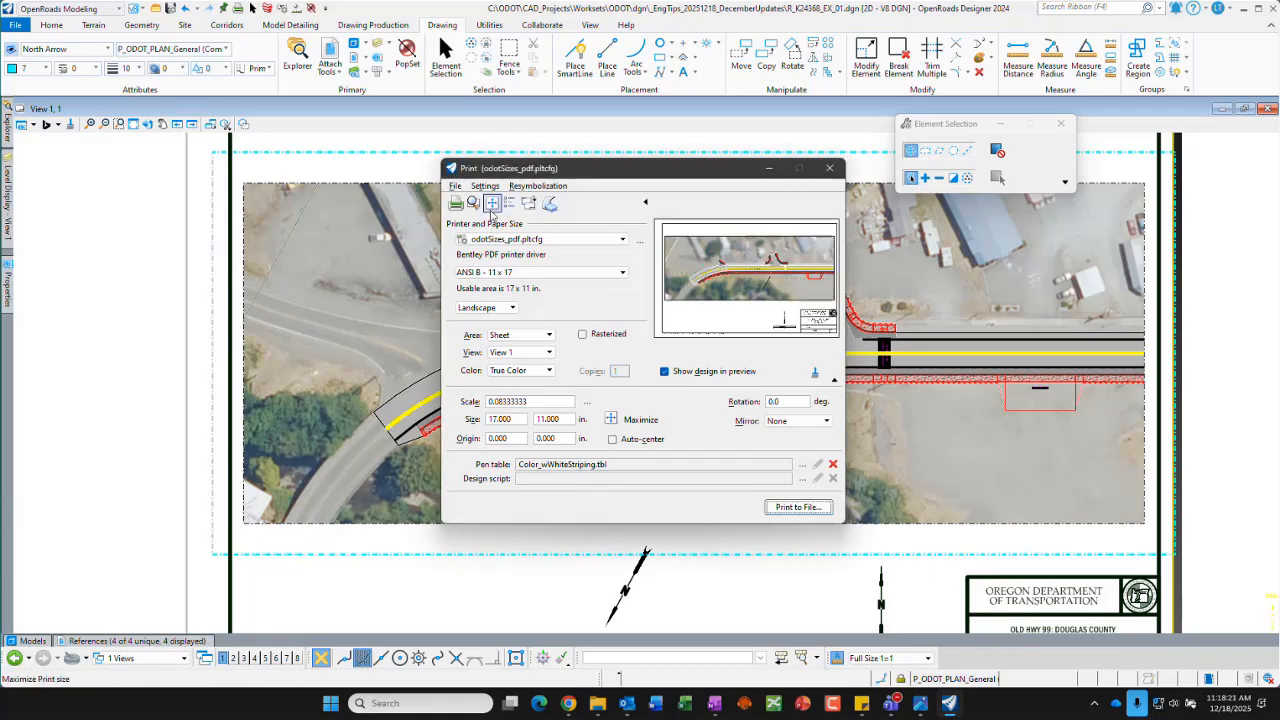
pyautogui.click(474, 203)
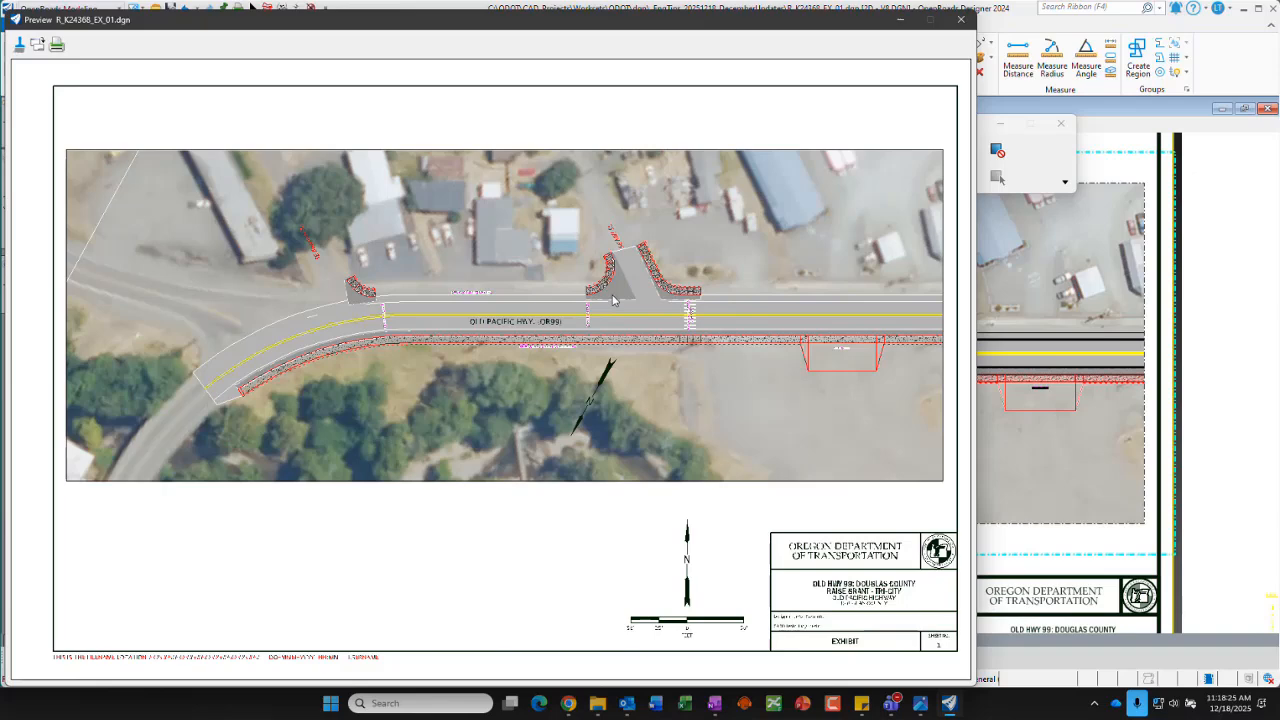
pyautogui.click(962, 20)
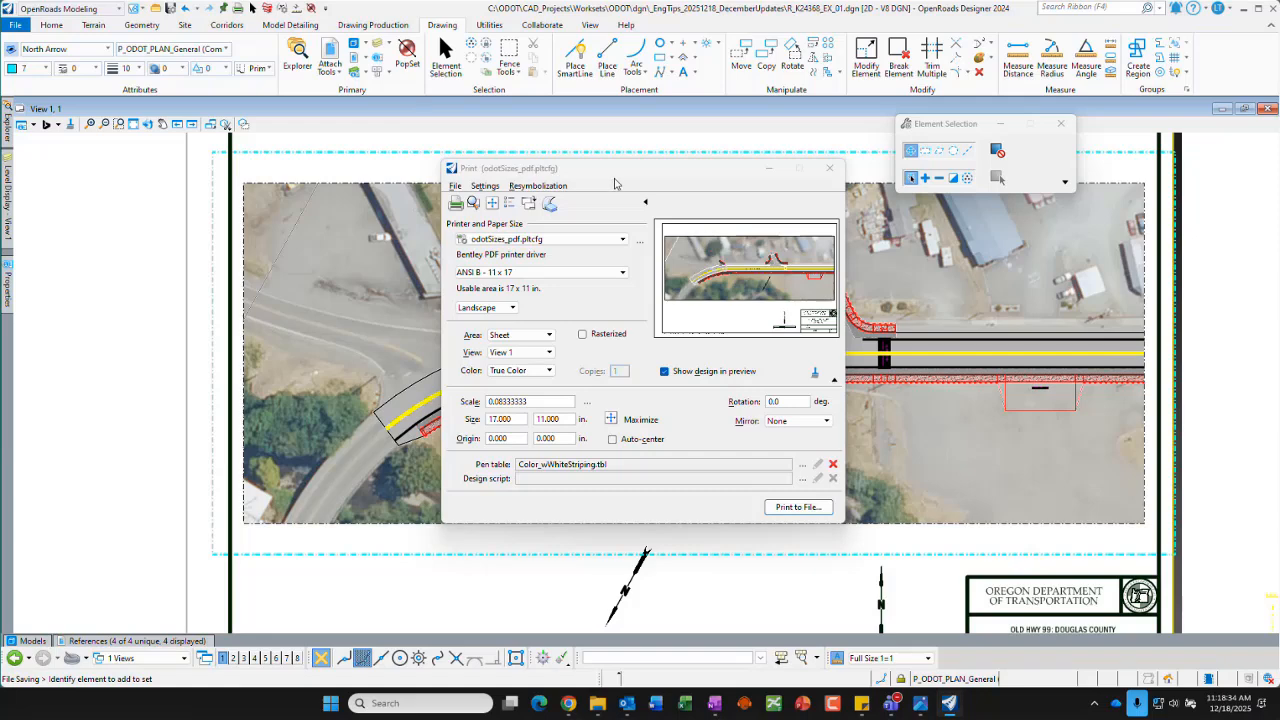
# Switch to Chrome and examine the Consultant Partners instructions for v2024_External_ODOT.zip on the ODOT WorkSpace & Monthly Changes page
pyautogui.moveTo(567, 706)
pyautogui.moveTo(1279, 57); pyautogui.dragTo(578, 30)
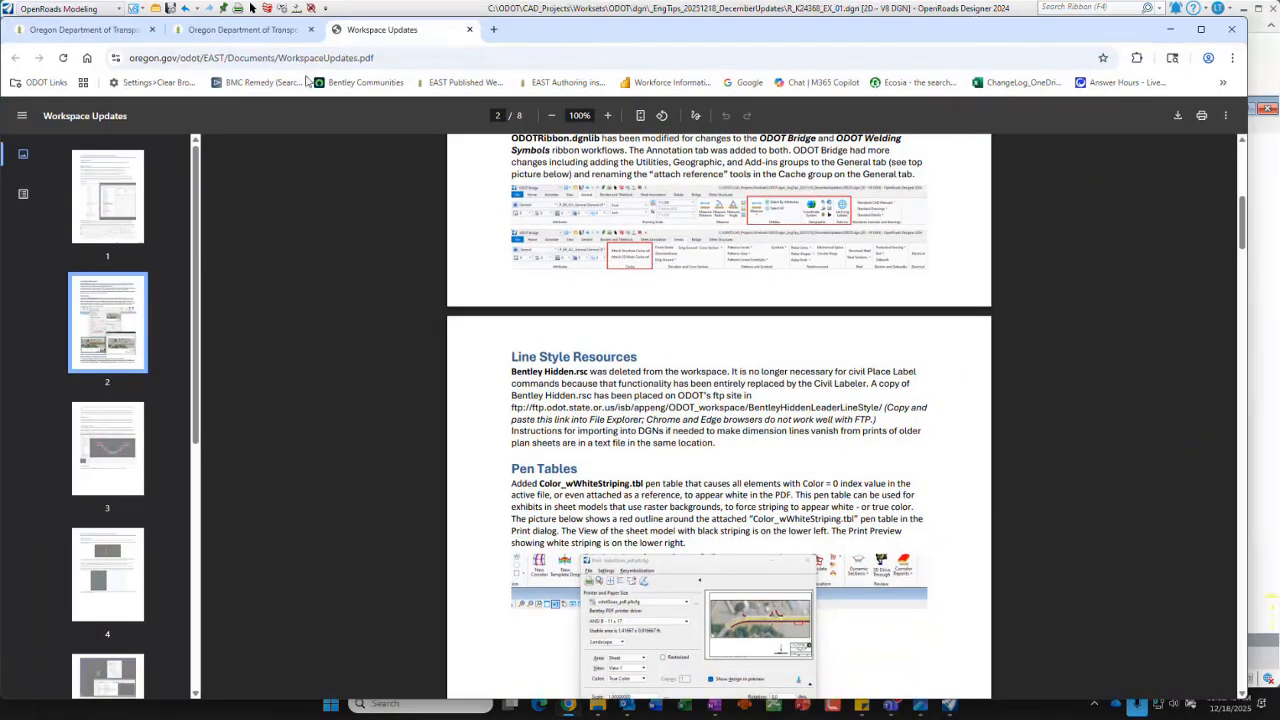
pyautogui.click(263, 33)
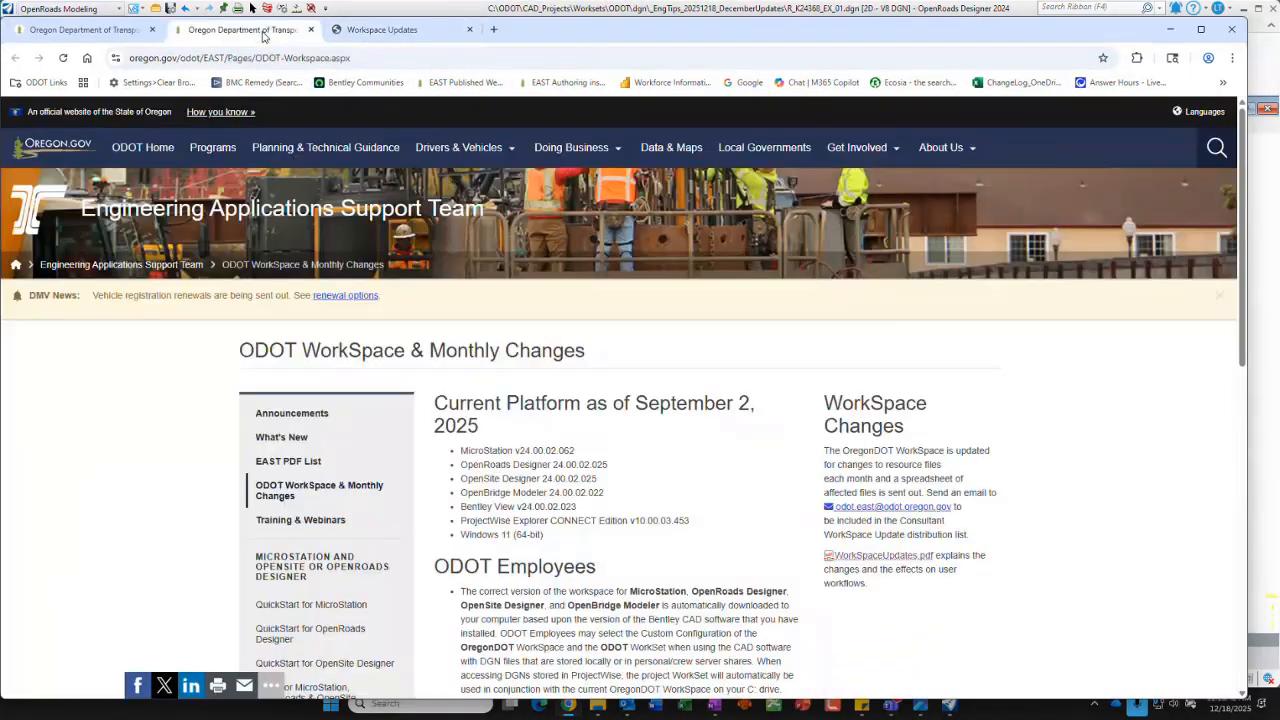
pyautogui.doubleClick(613, 37)
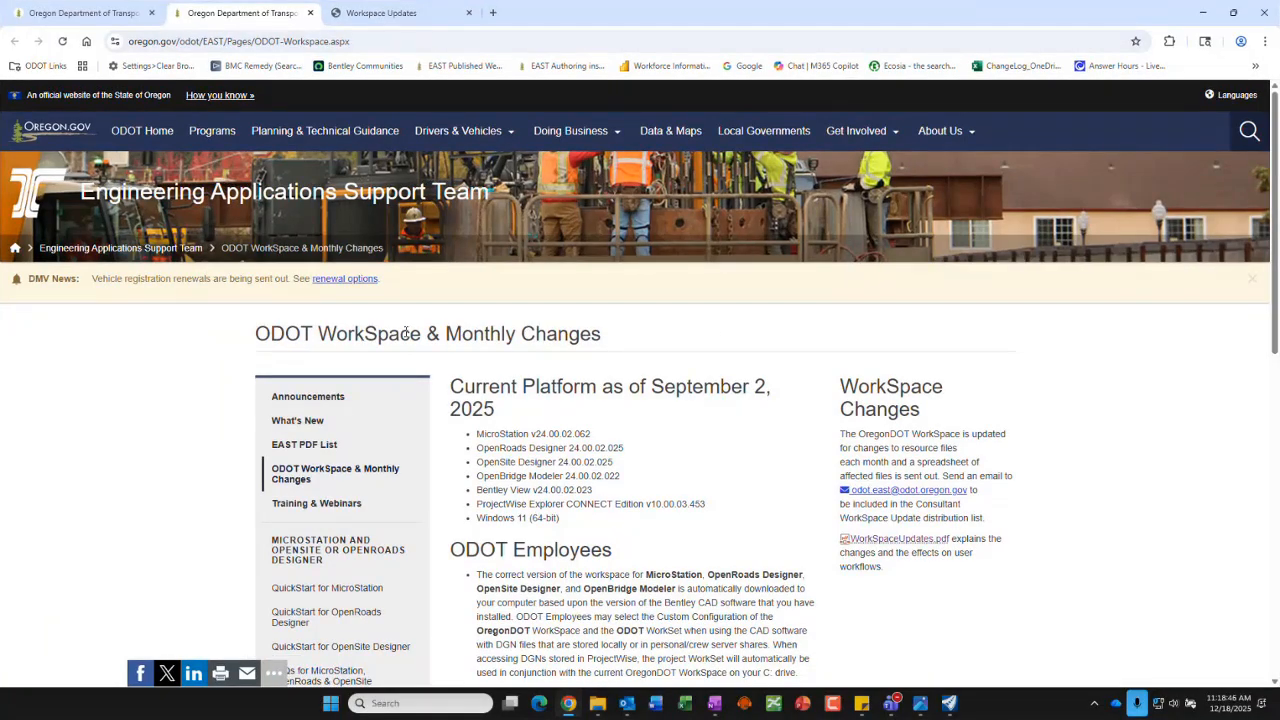
pyautogui.scroll(-3, 1155, 361)
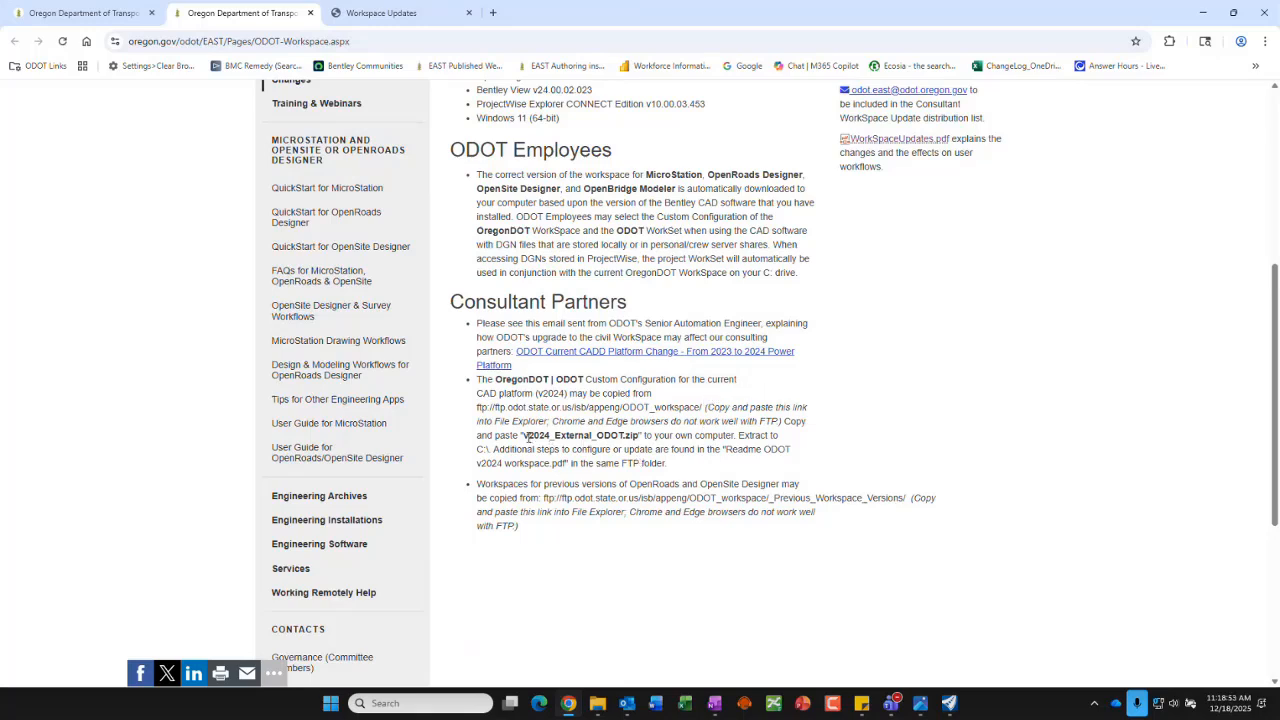
pyautogui.moveTo(528, 440); pyautogui.dragTo(637, 438)
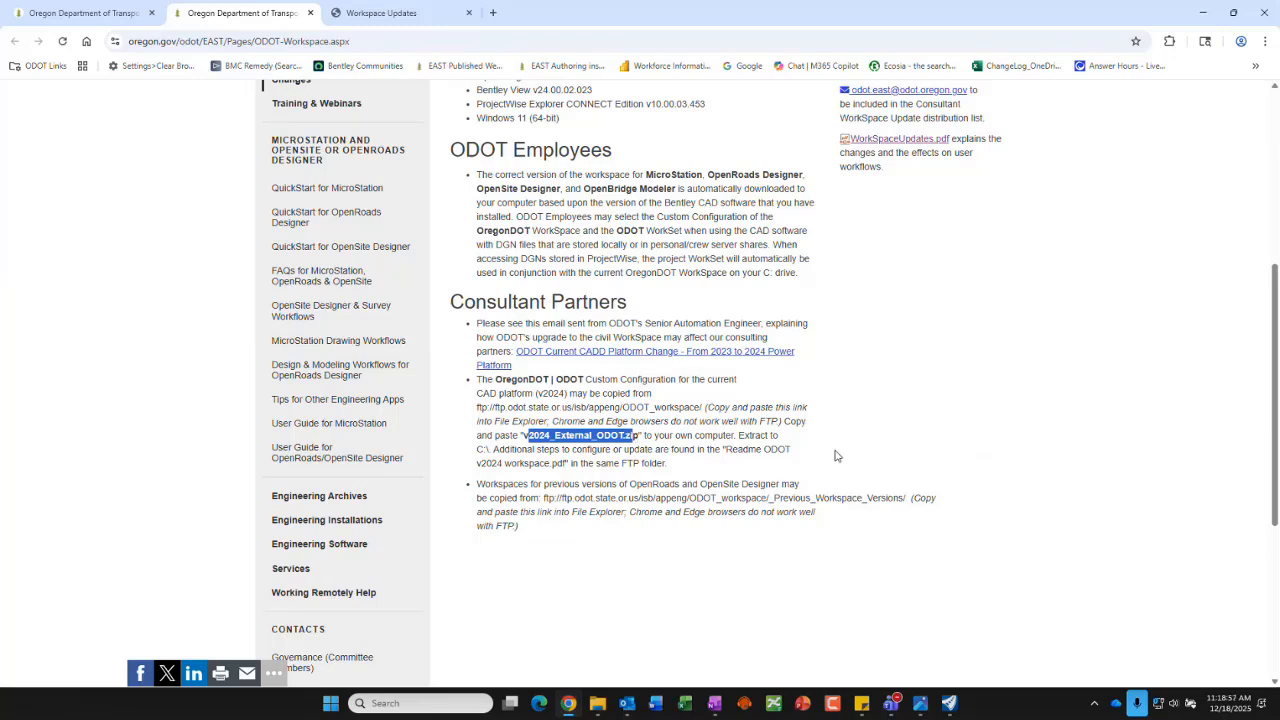
pyautogui.click(1203, 12)
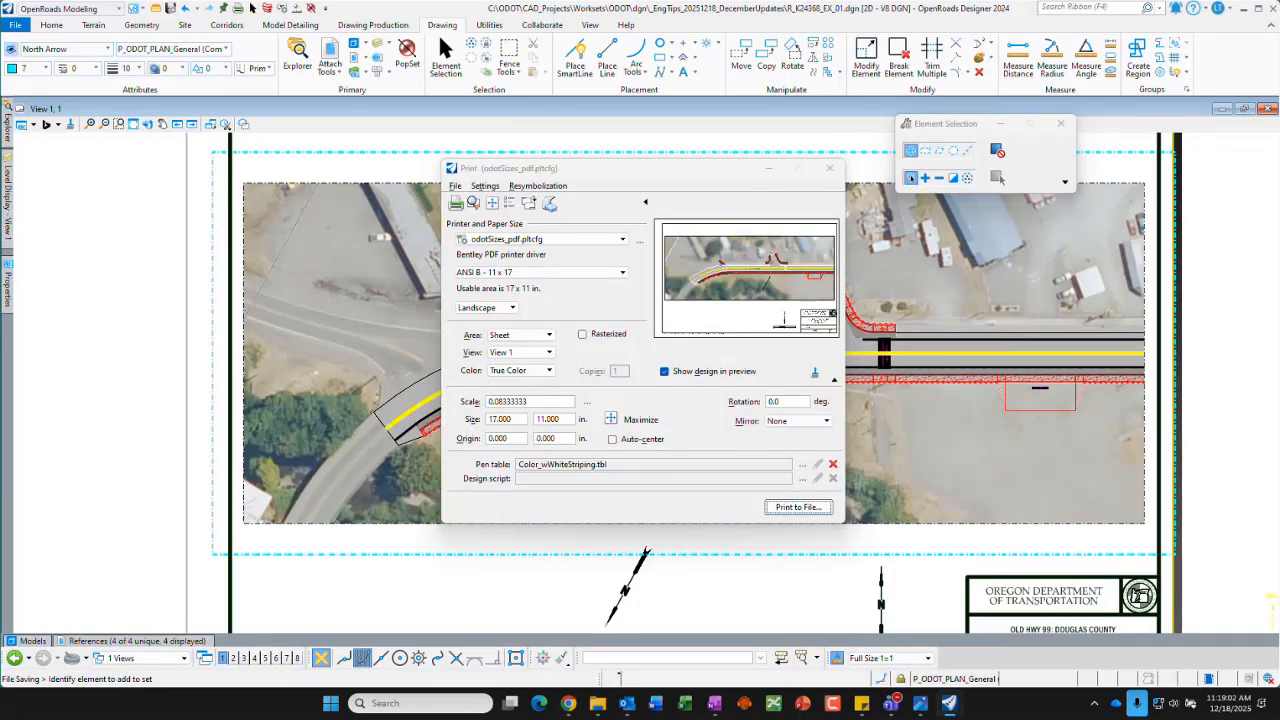
# Return to OpenRoads Designer, close the print setup, and open the recent file ORD2D.dgn
pyautogui.click(829, 168)
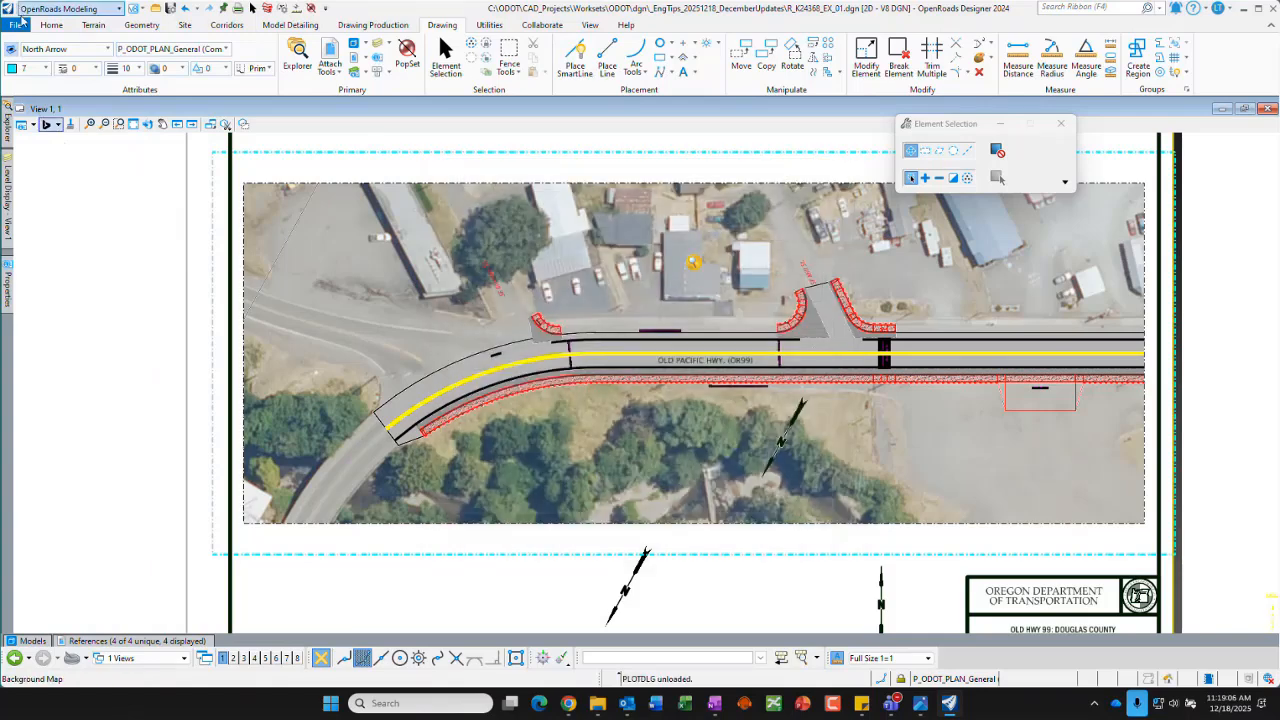
pyautogui.click(16, 25)
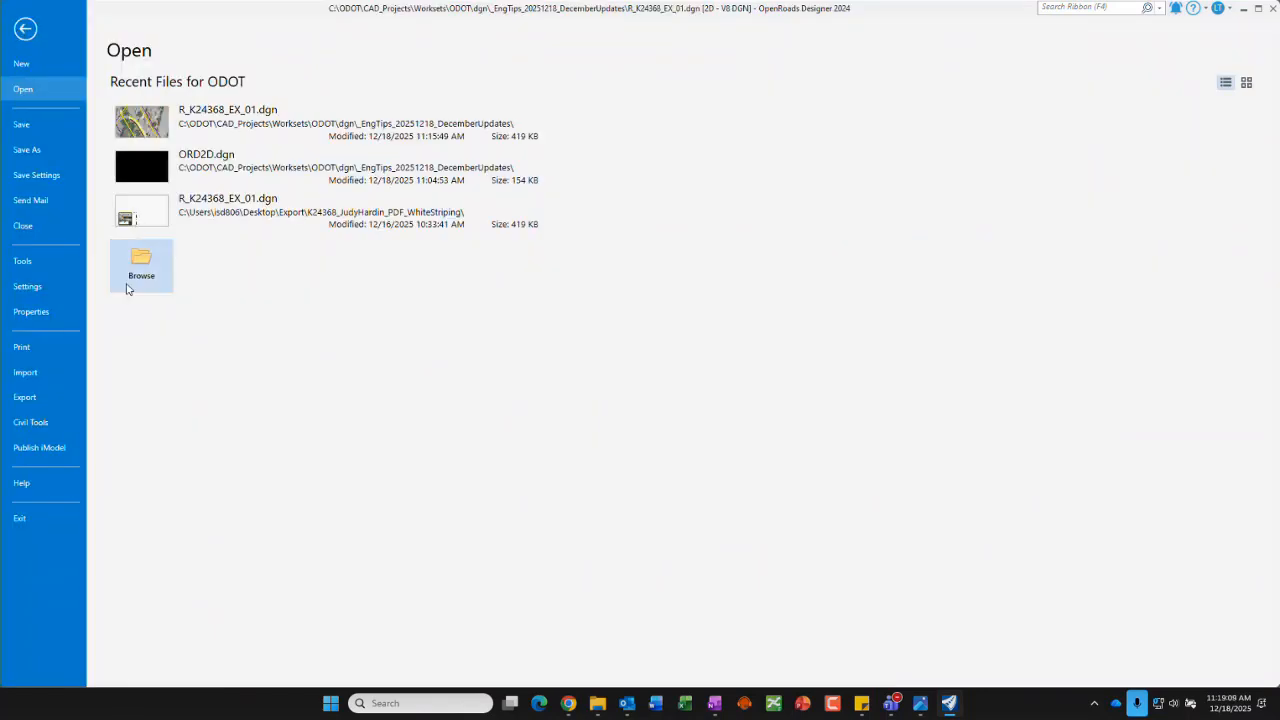
pyautogui.click(175, 167)
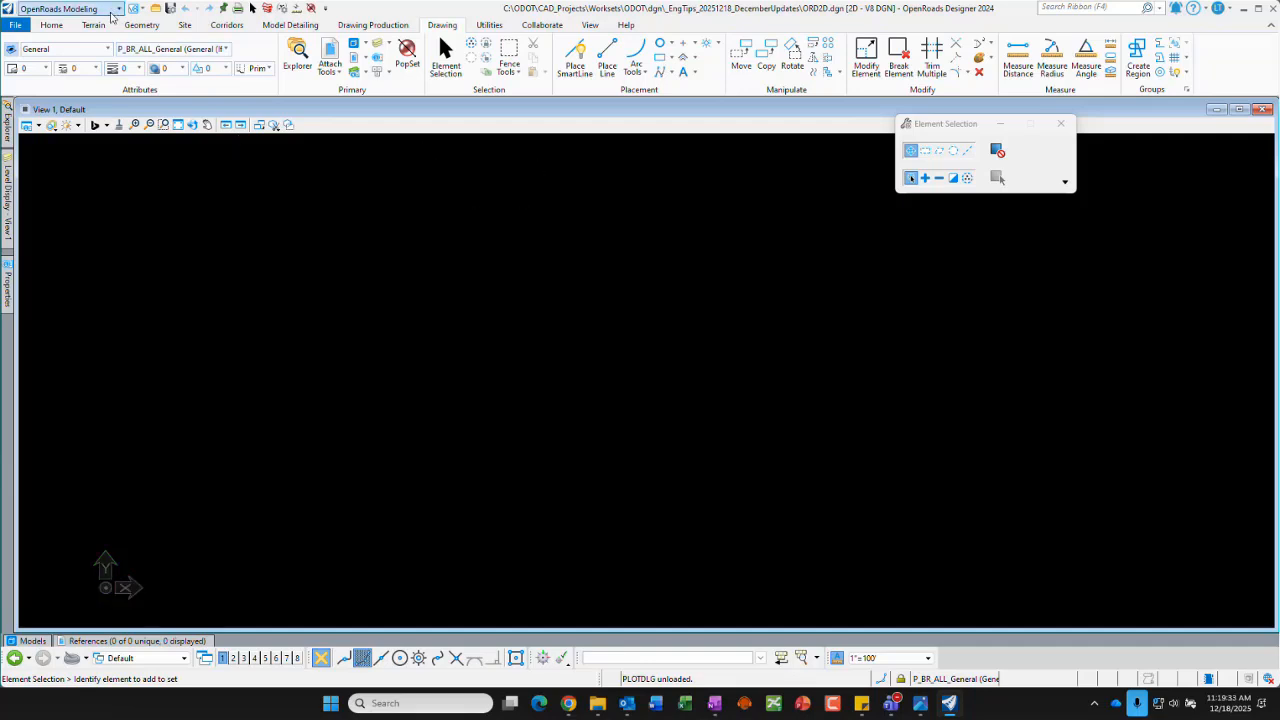
# Switch to the ODOT Bridge workflow and examine its General, Sheet Annotation, Borders and Titleblock, and Details tools
pyautogui.click(114, 11)
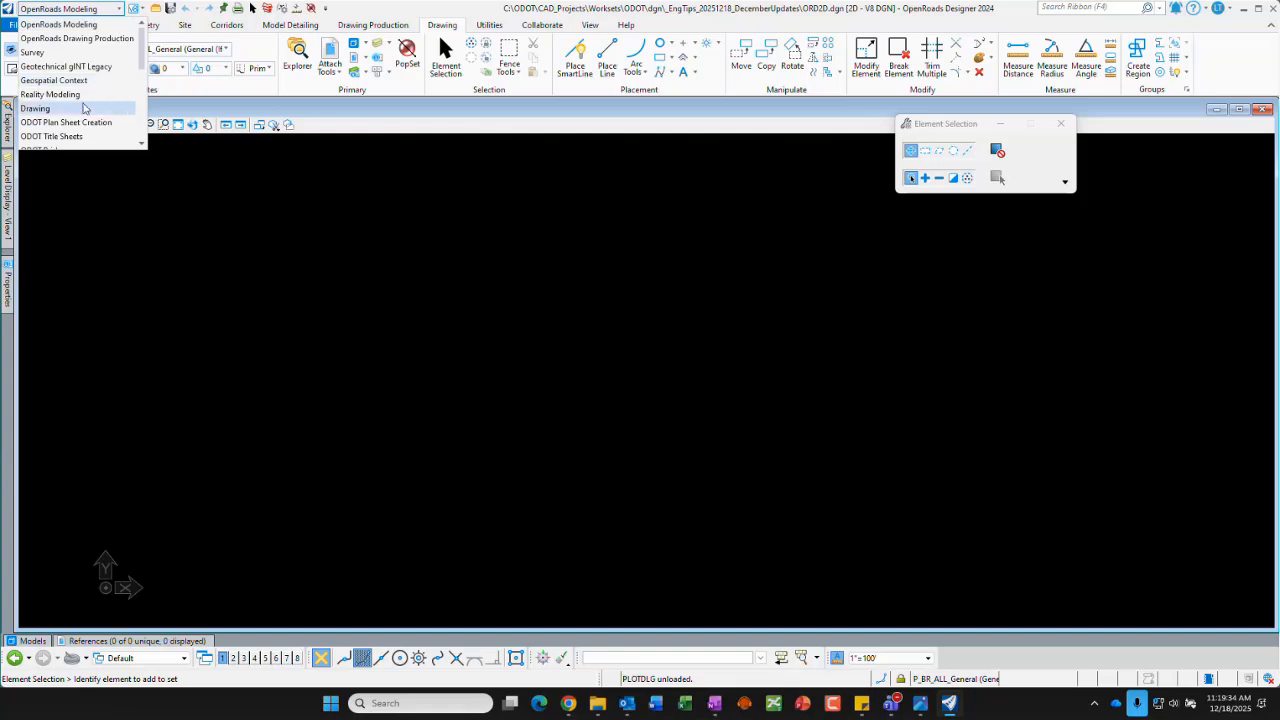
pyautogui.scroll(-1, 88, 96)
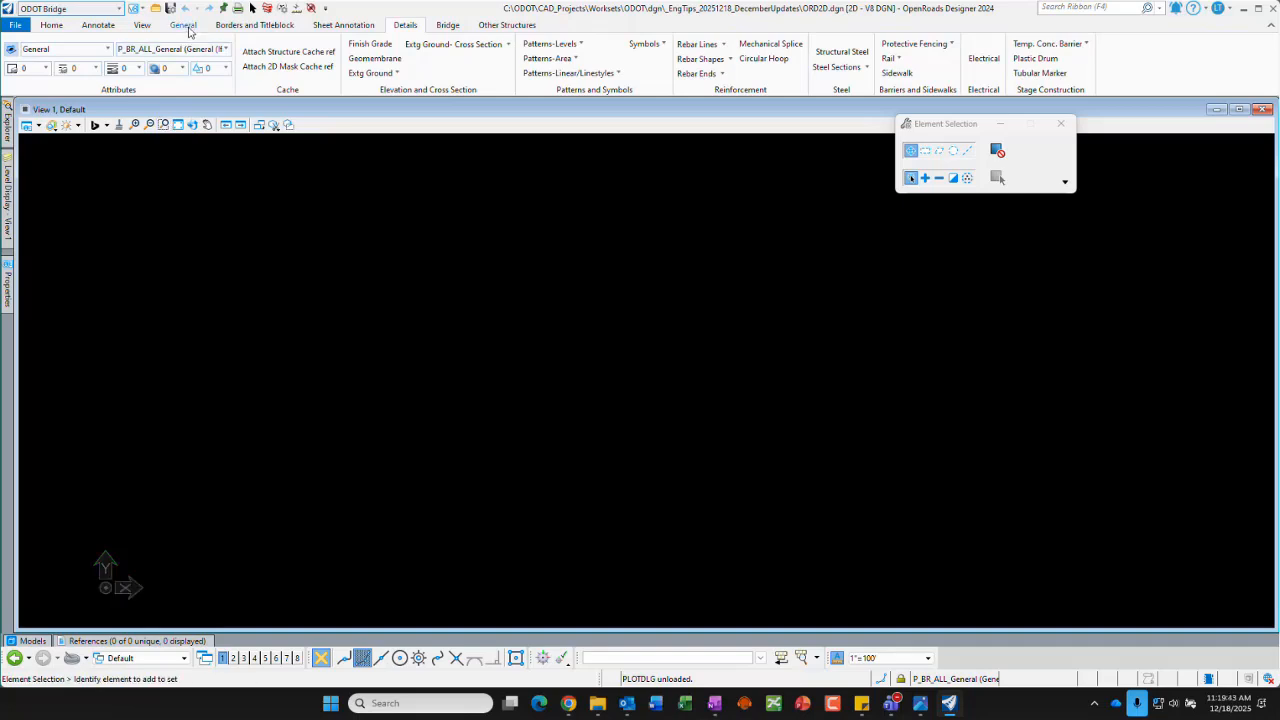
pyautogui.click(187, 30)
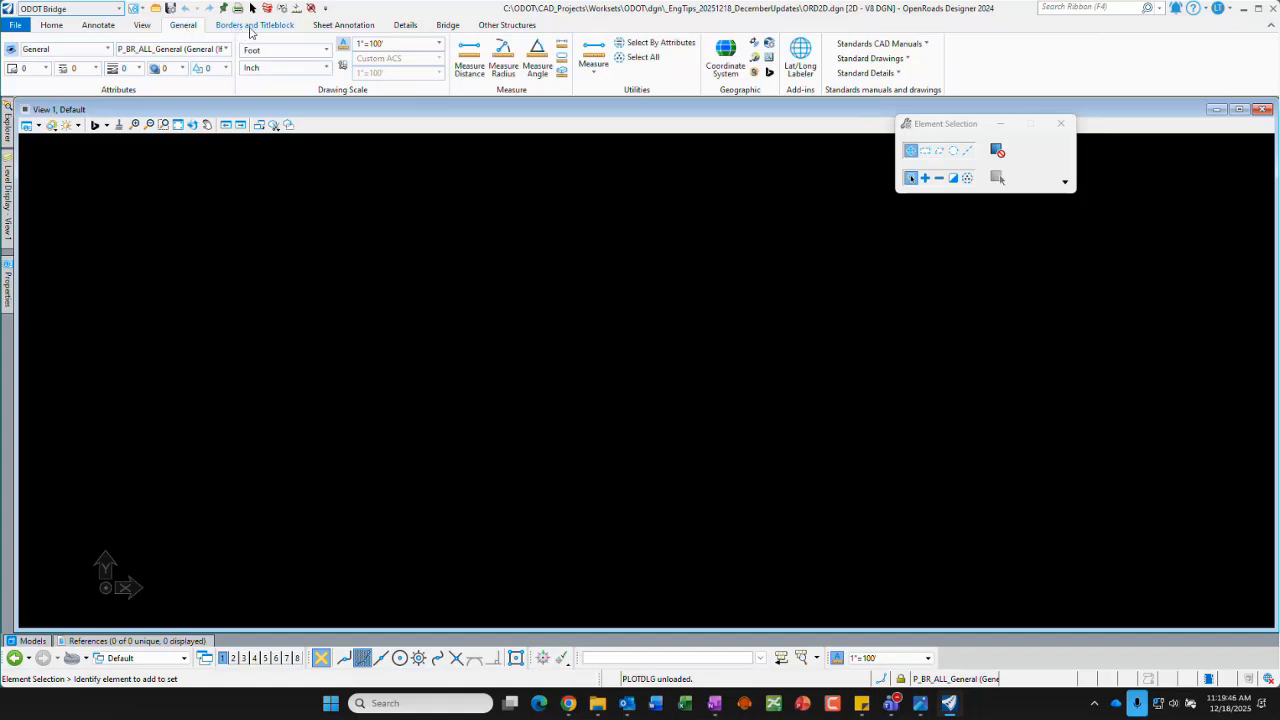
pyautogui.click(340, 25)
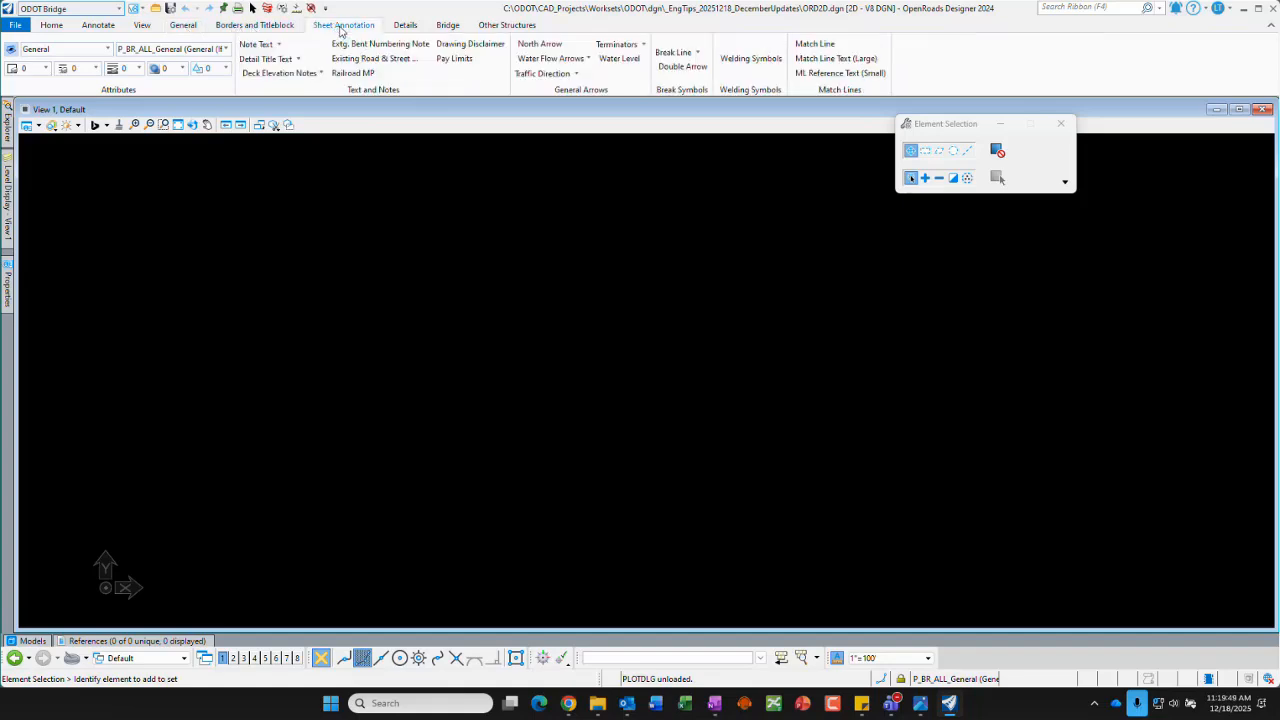
pyautogui.click(281, 25)
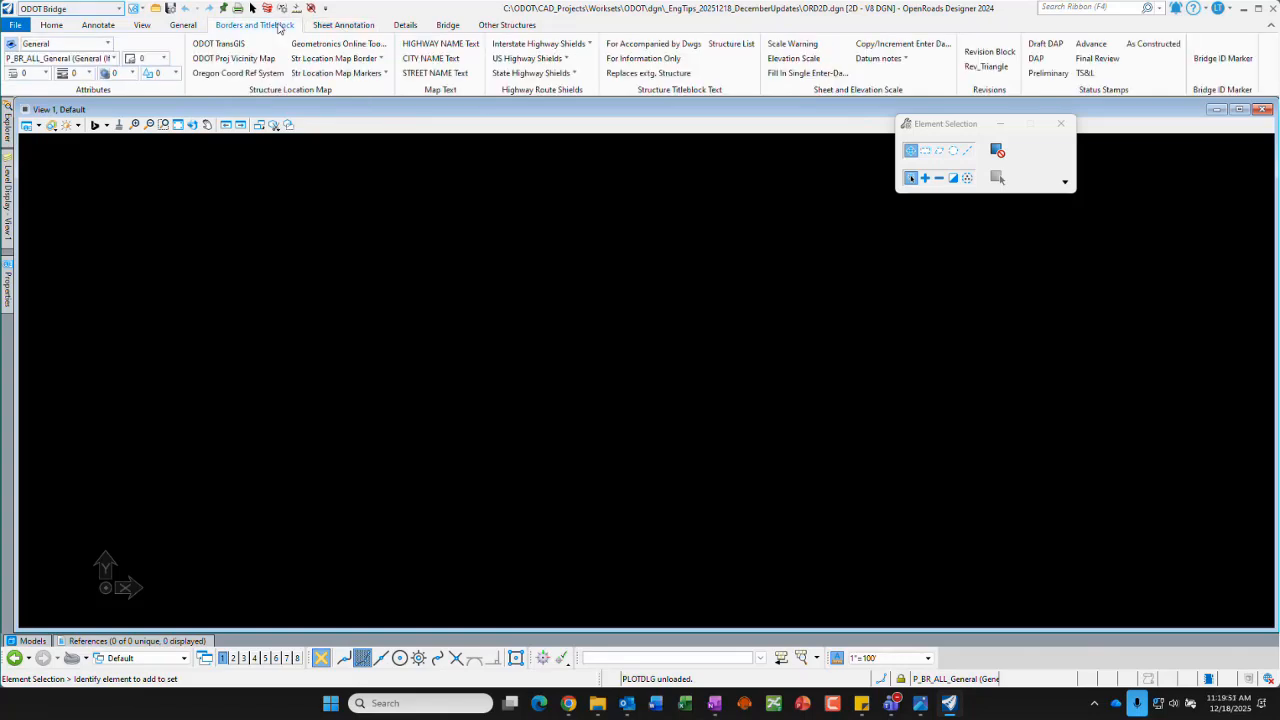
pyautogui.click(407, 28)
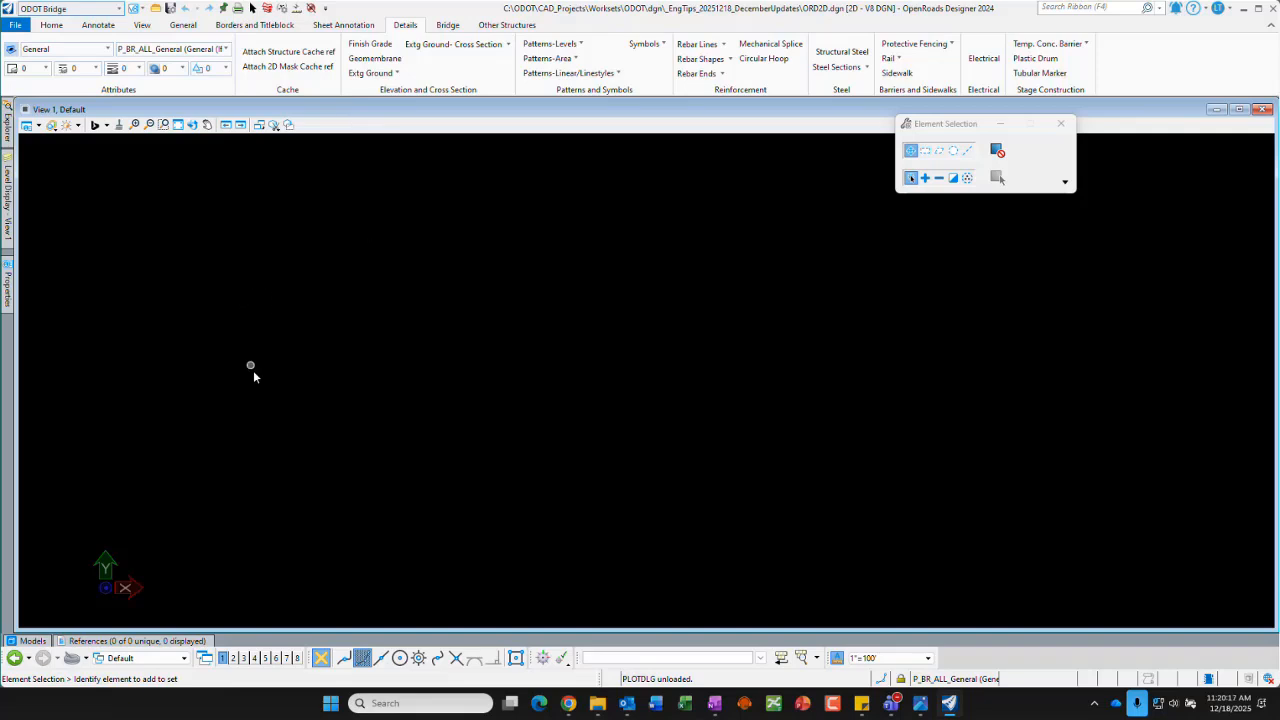
# Attach the 2D Mask Cache reference 2DMask_Cache.dgn with the Top standard view orientation, centred in the upper-right empty area of View 1
pyautogui.click(288, 66)
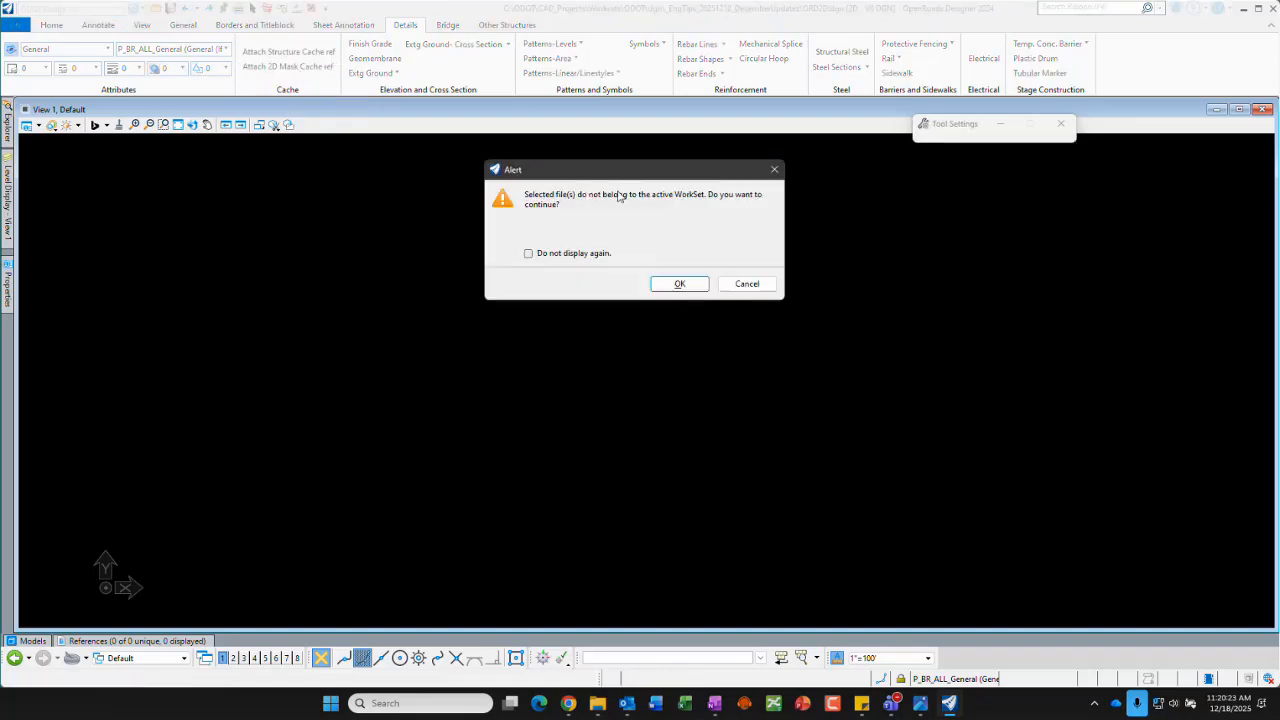
pyautogui.click(680, 285)
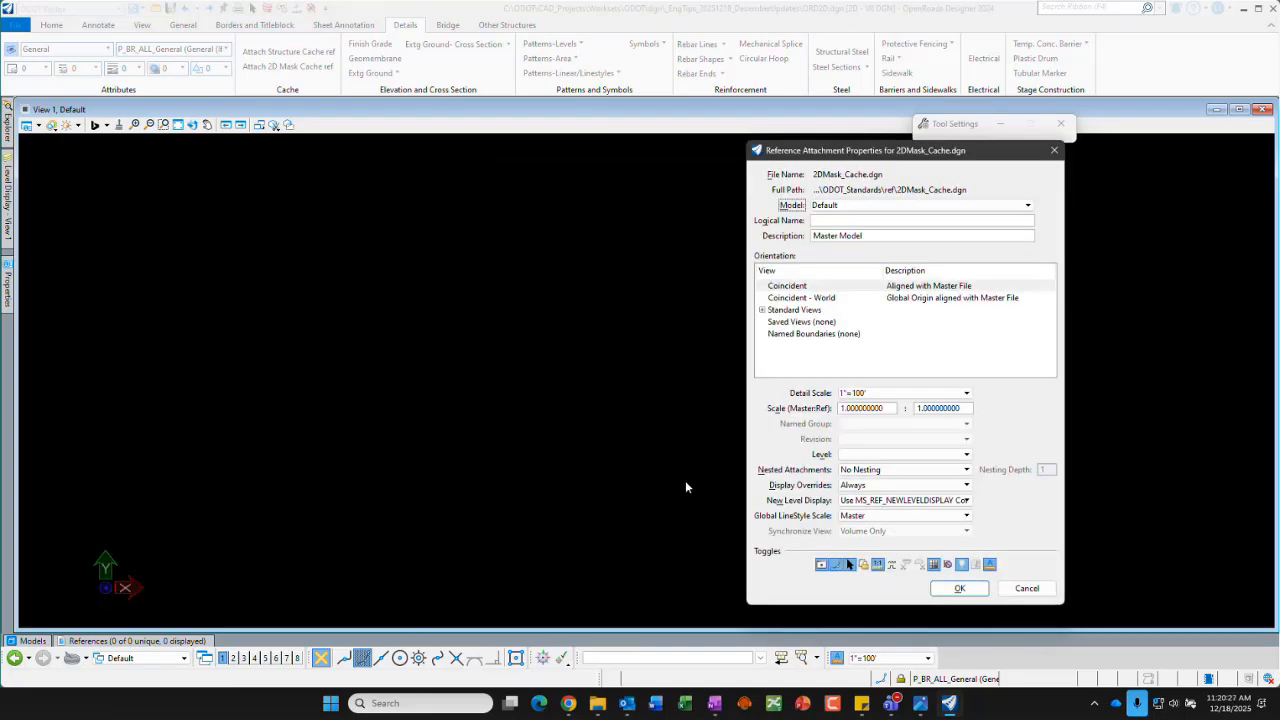
pyautogui.moveTo(836, 157); pyautogui.dragTo(584, 148)
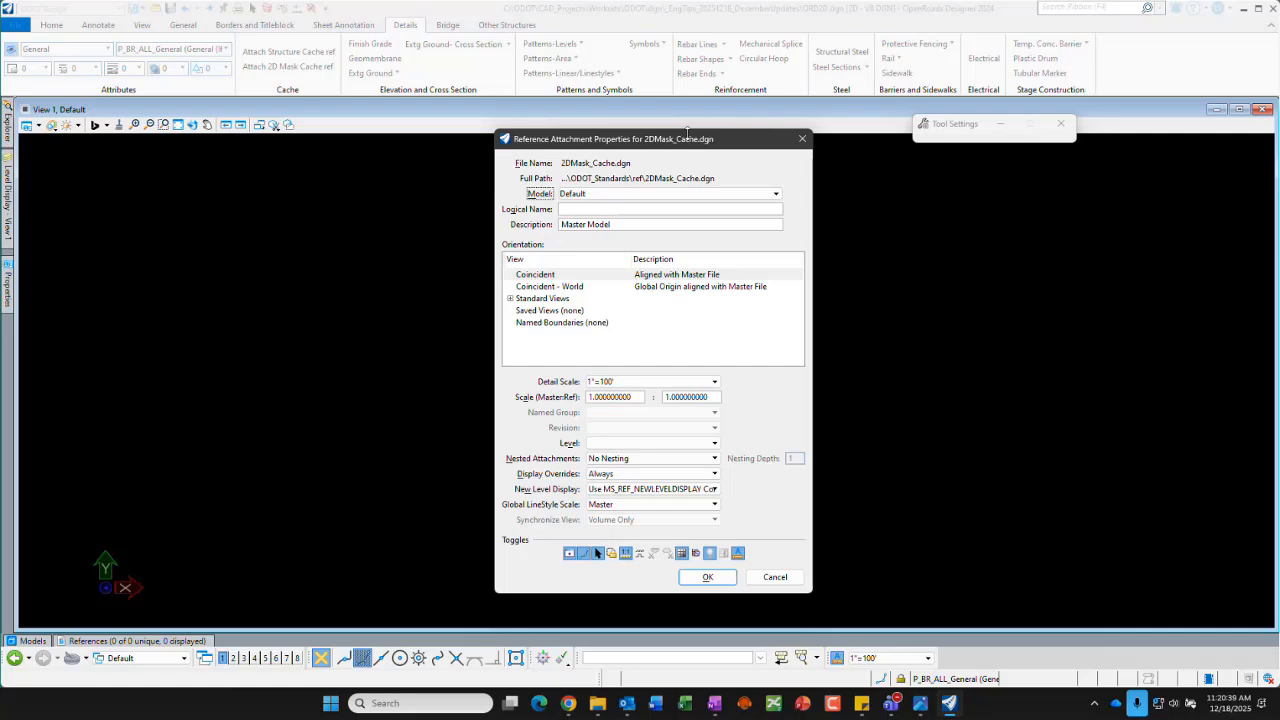
pyautogui.click(511, 299)
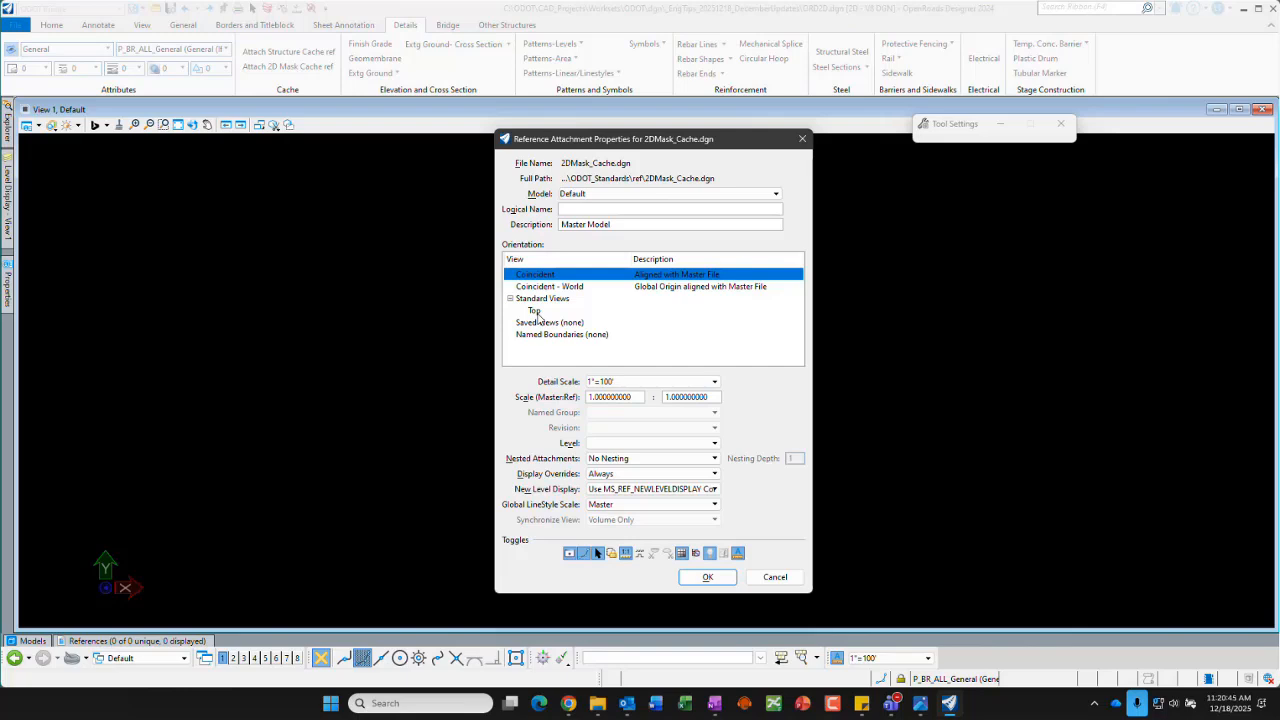
pyautogui.click(537, 311)
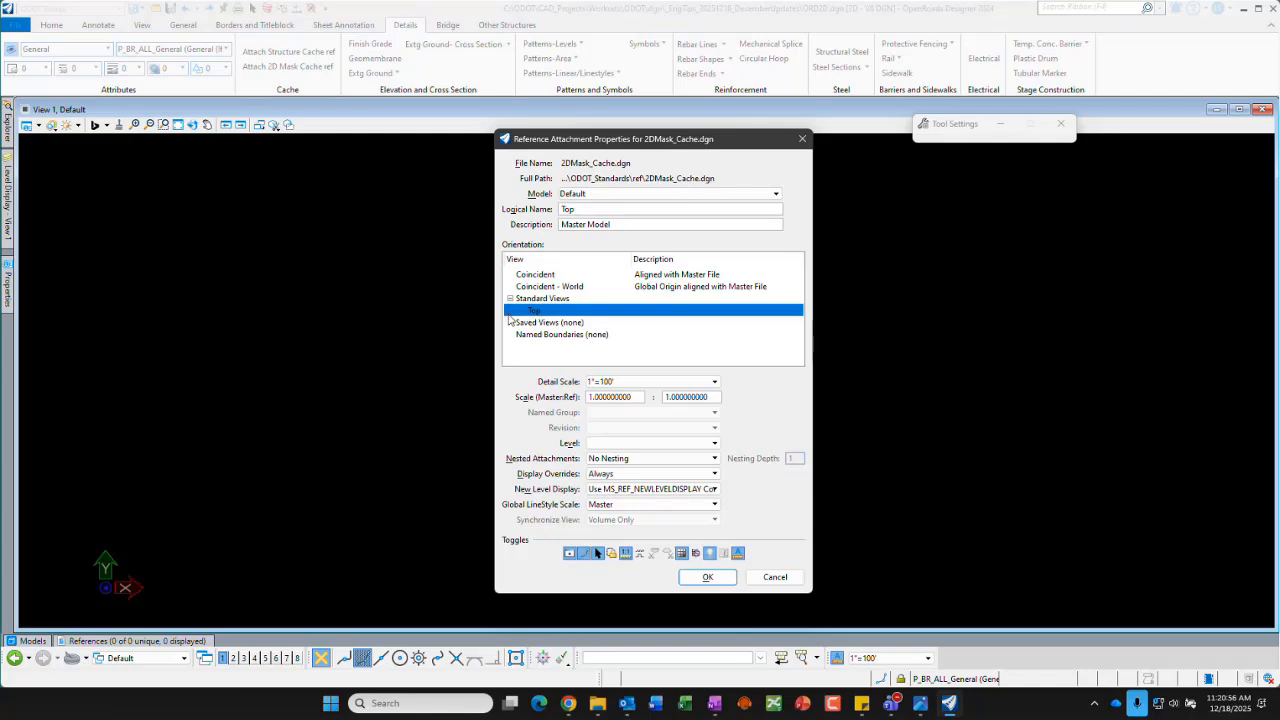
pyautogui.click(707, 578)
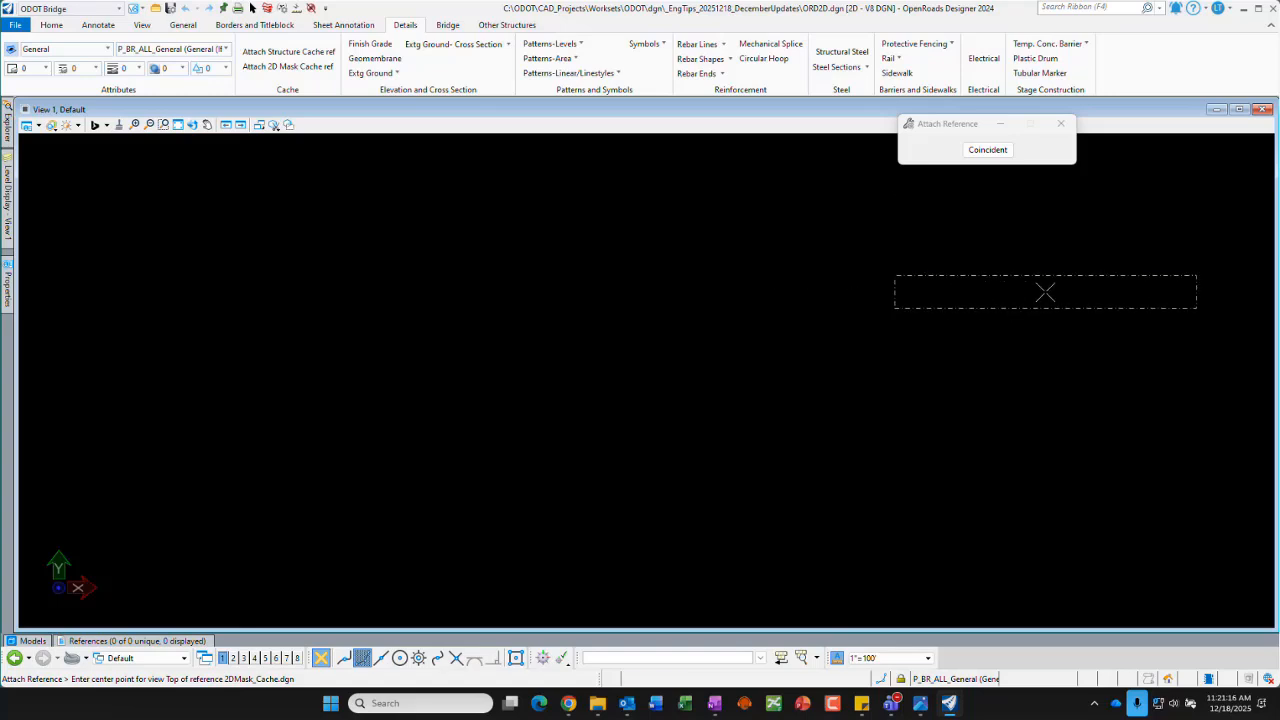
pyautogui.click(1045, 292)
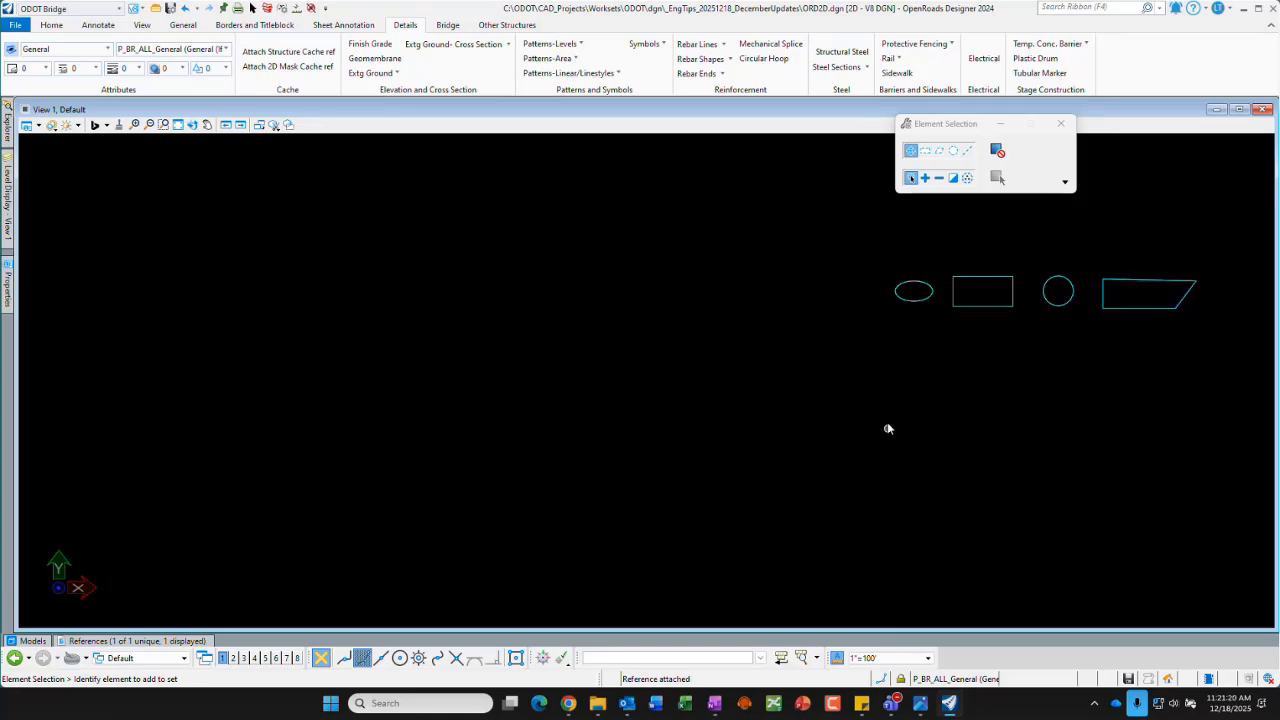
# Copy the rectangular mask from the attached reference once into the lower-left area of the drawing, select the copy to check it, and deselect it
pyautogui.rightClick(976, 285)
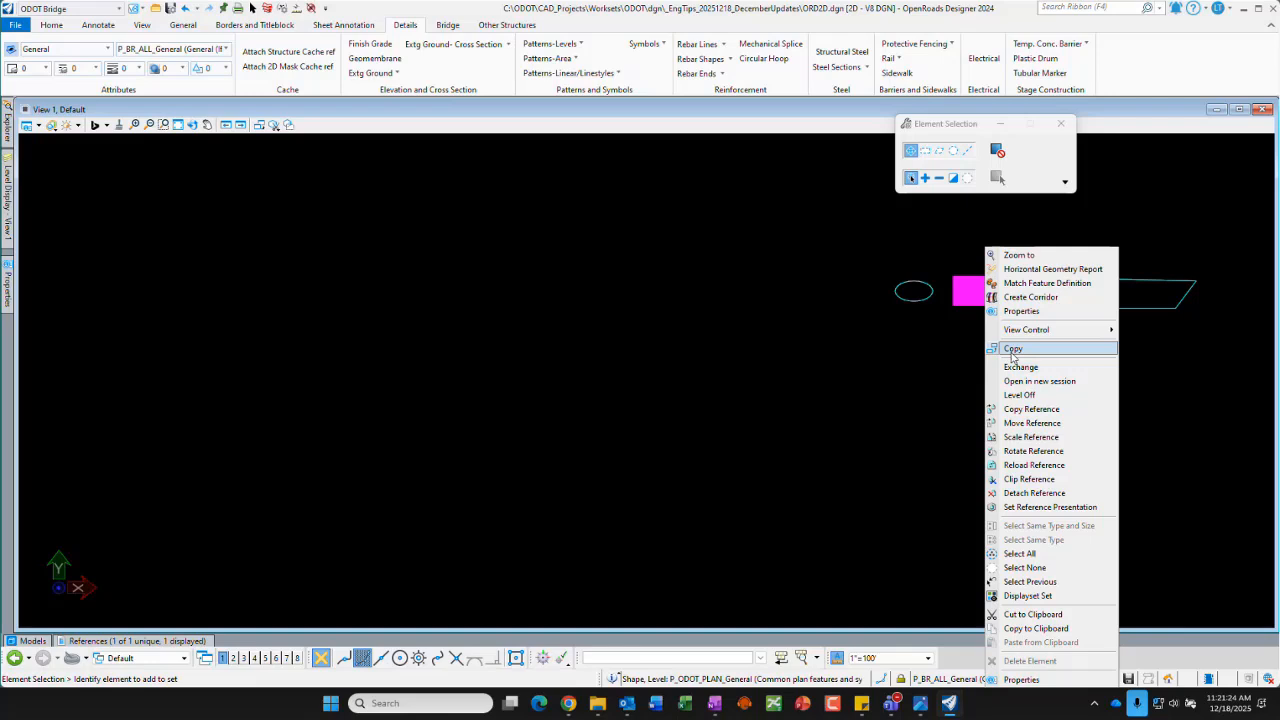
pyautogui.click(1012, 352)
pyautogui.click(1016, 285)
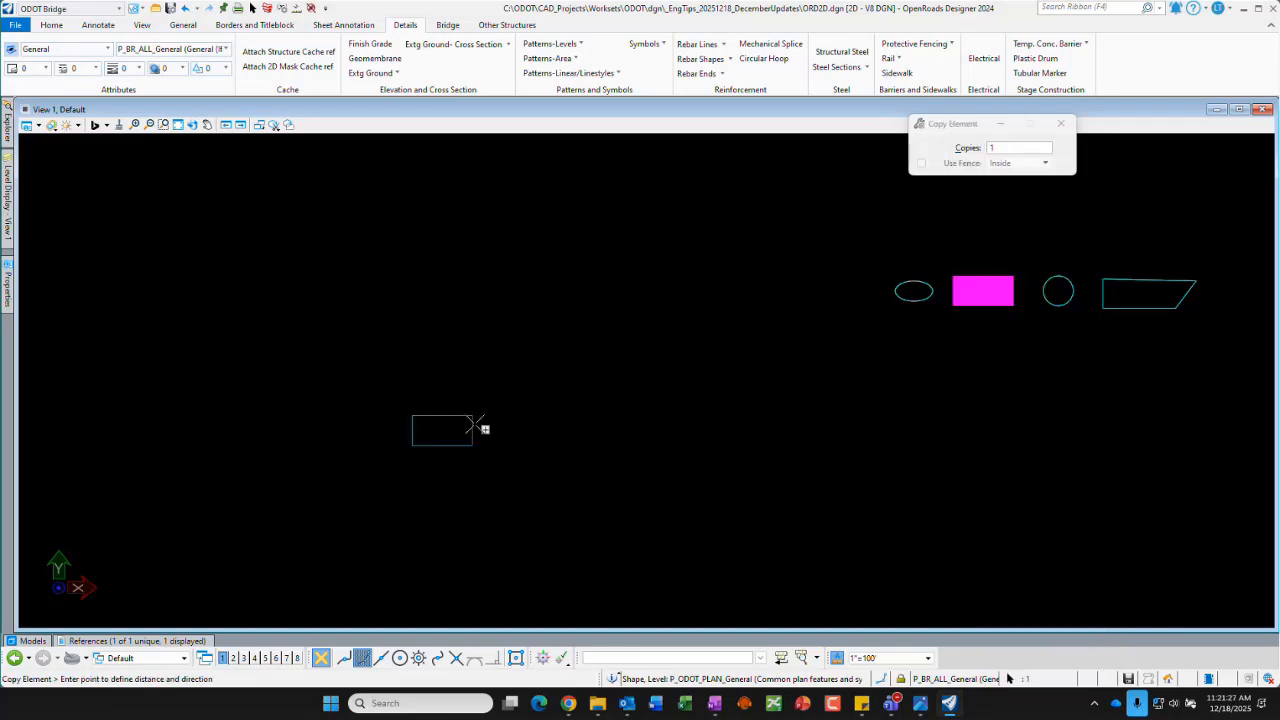
pyautogui.click(346, 458)
pyautogui.press('Escape')
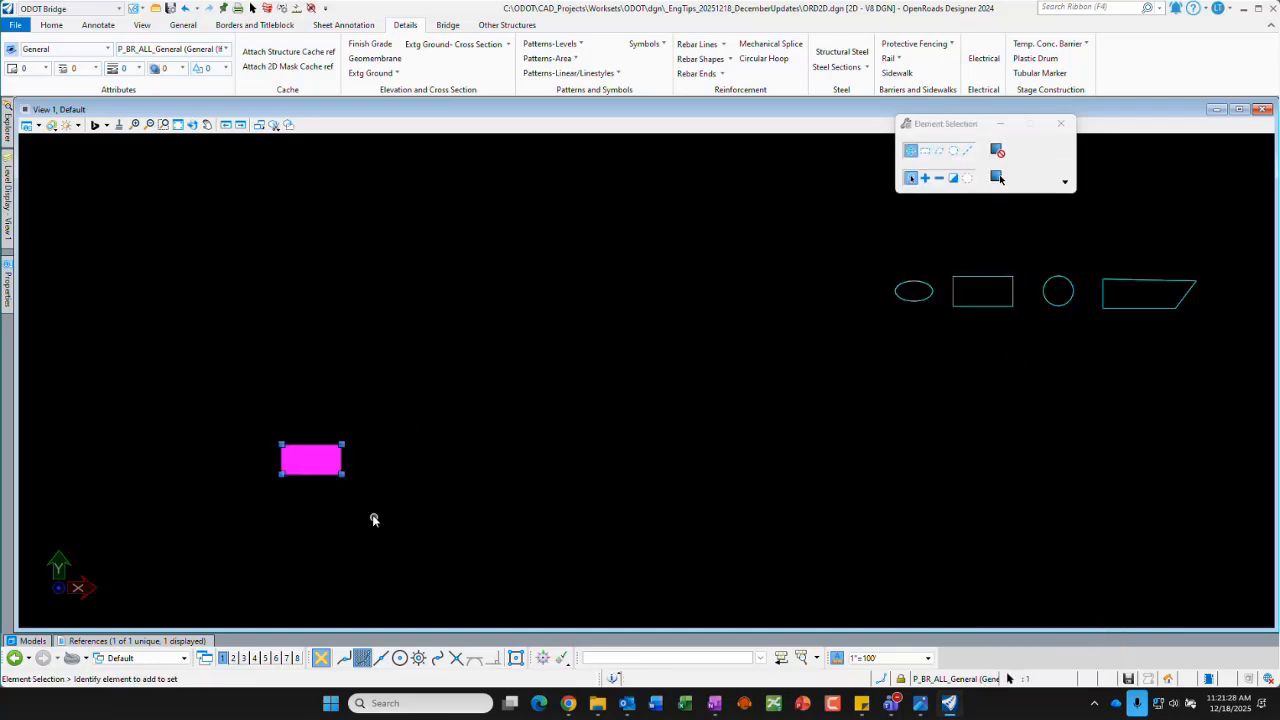
pyautogui.click(470, 392)
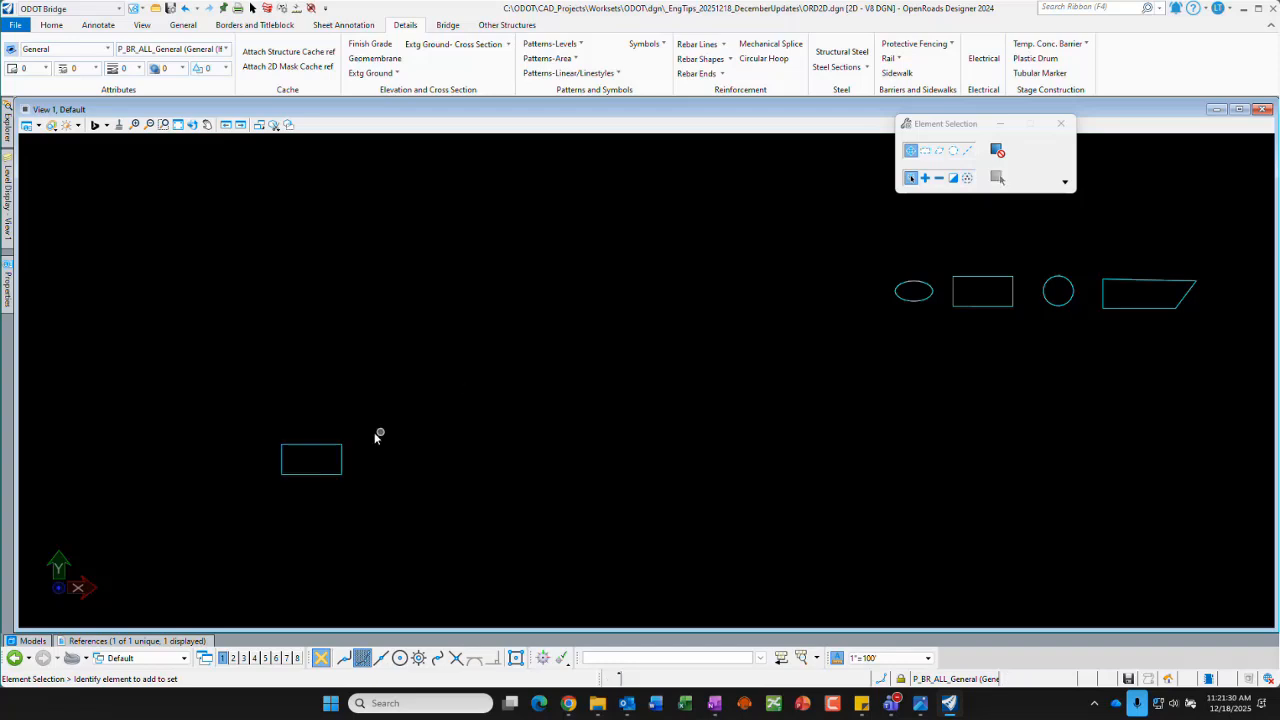
pyautogui.click(341, 471)
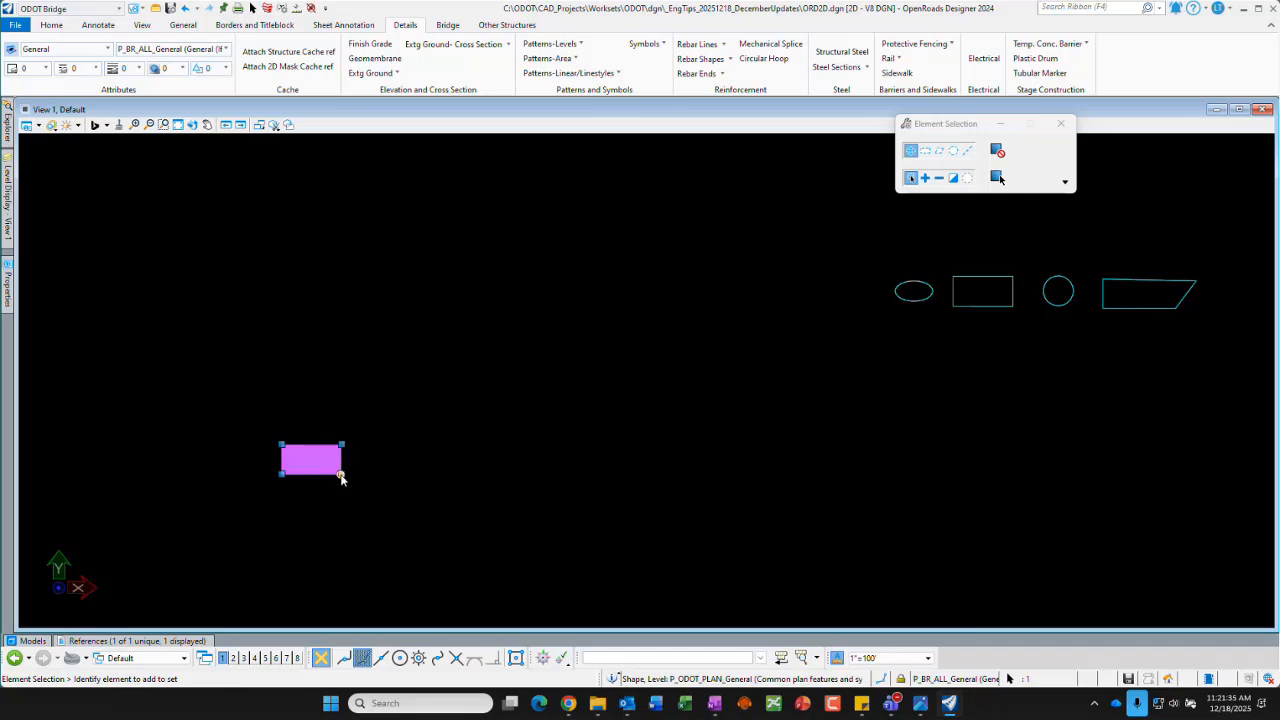
pyautogui.click(503, 412)
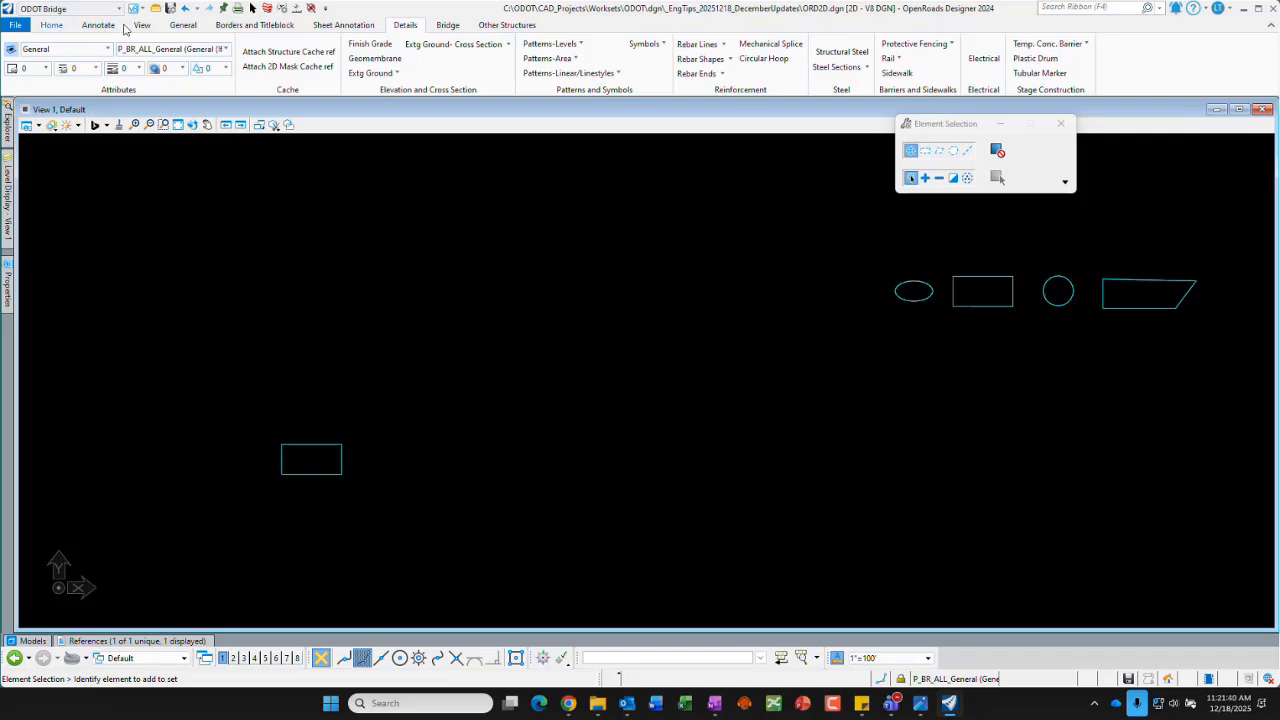
# Place a block fence in Inside mode around the copied rectangle
pyautogui.click(52, 26)
pyautogui.click(462, 68)
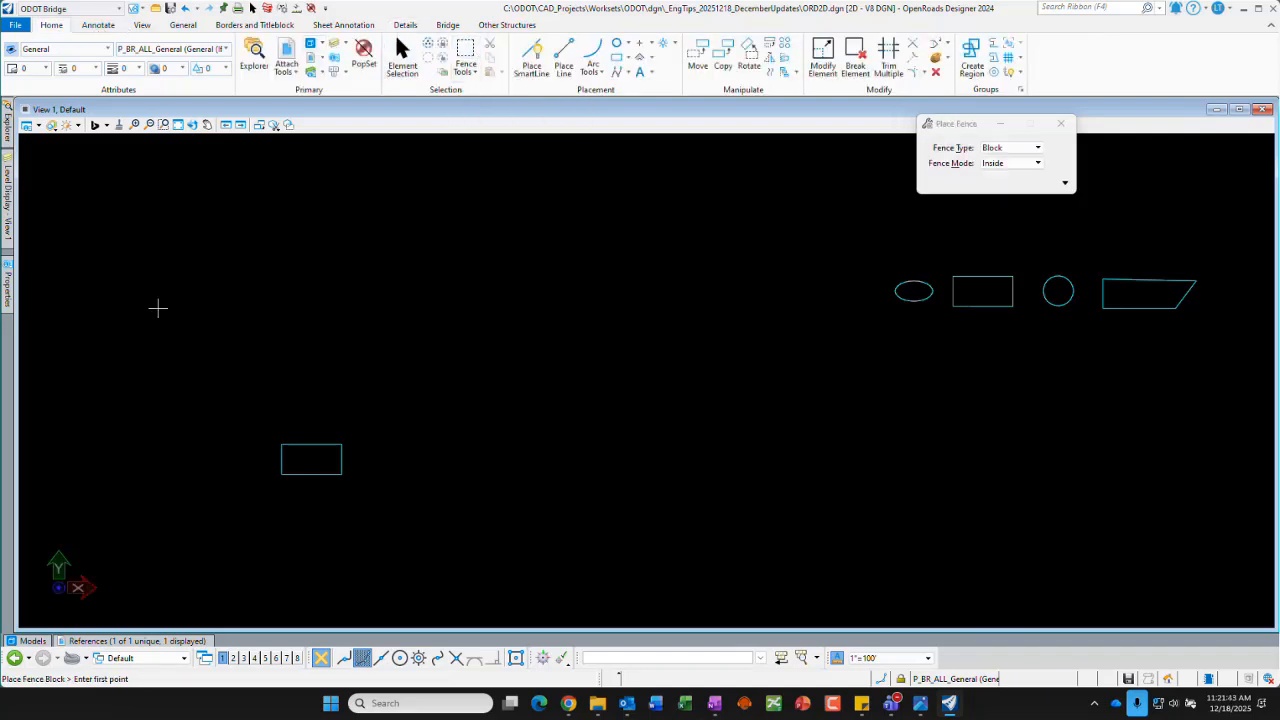
pyautogui.click(507, 547)
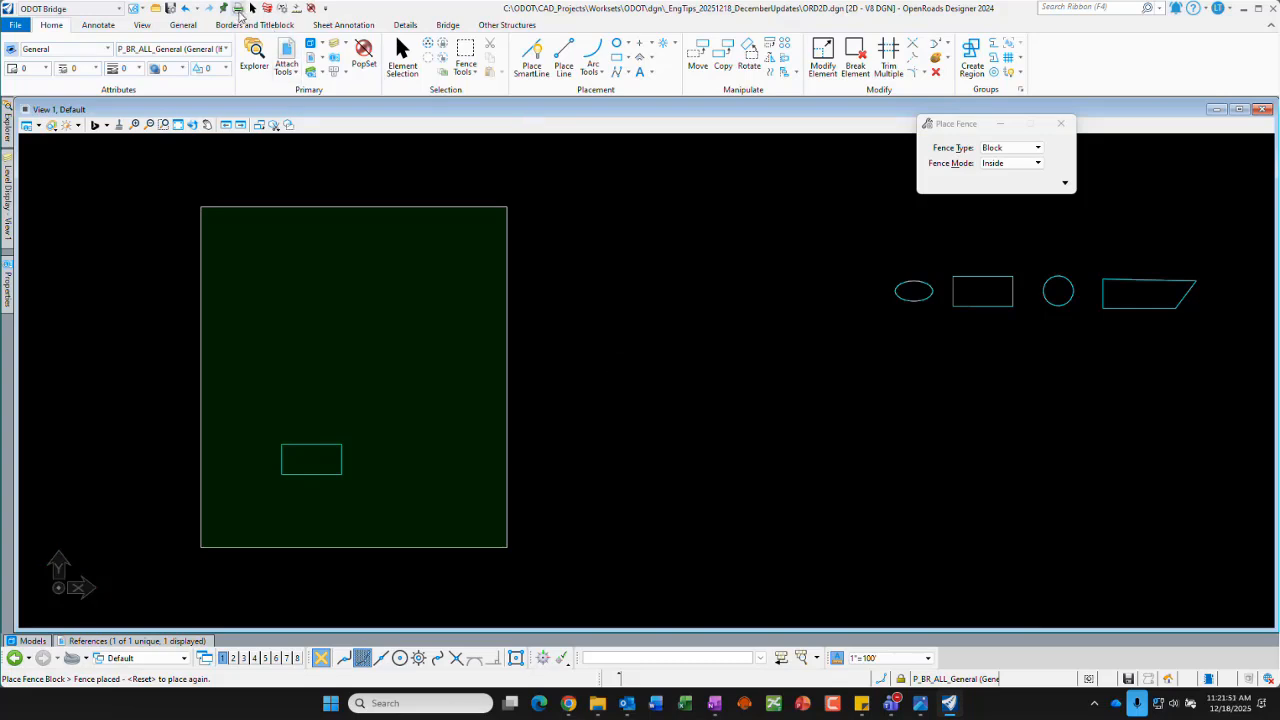
# Preview the fenced area for printing with the Design_11x17 print style, and close the print setup
pyautogui.click(238, 8)
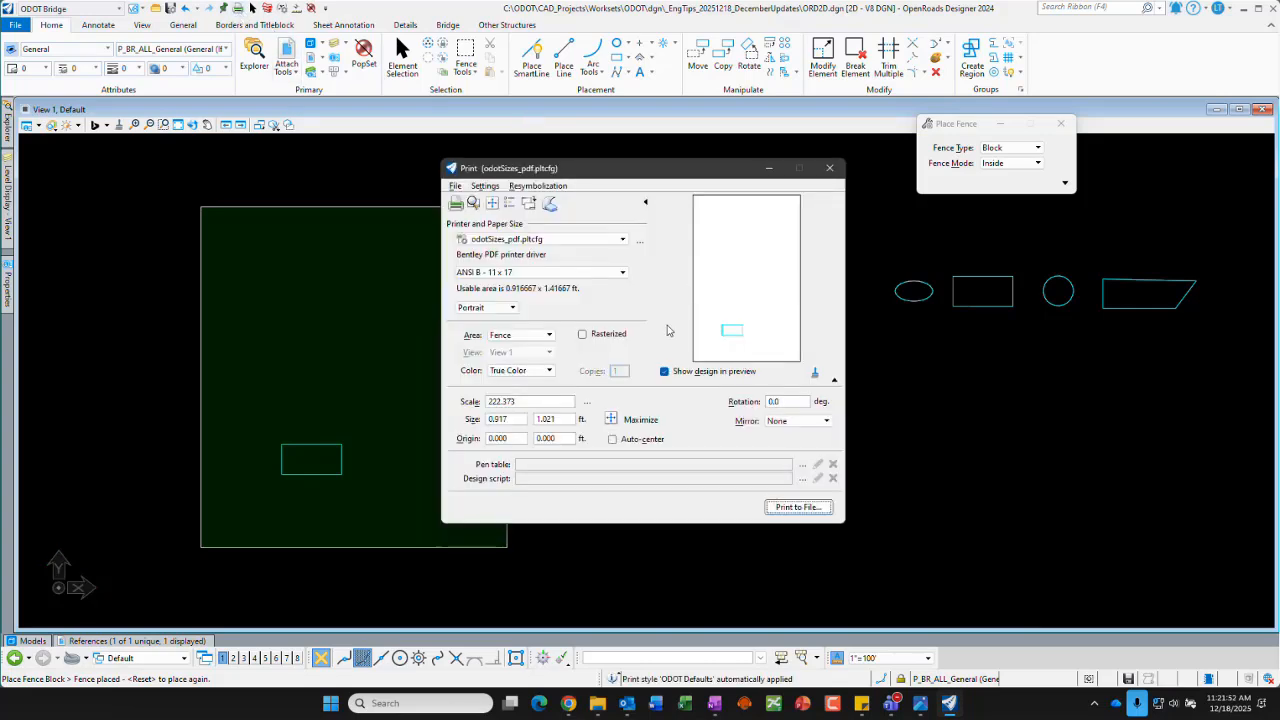
pyautogui.click(549, 203)
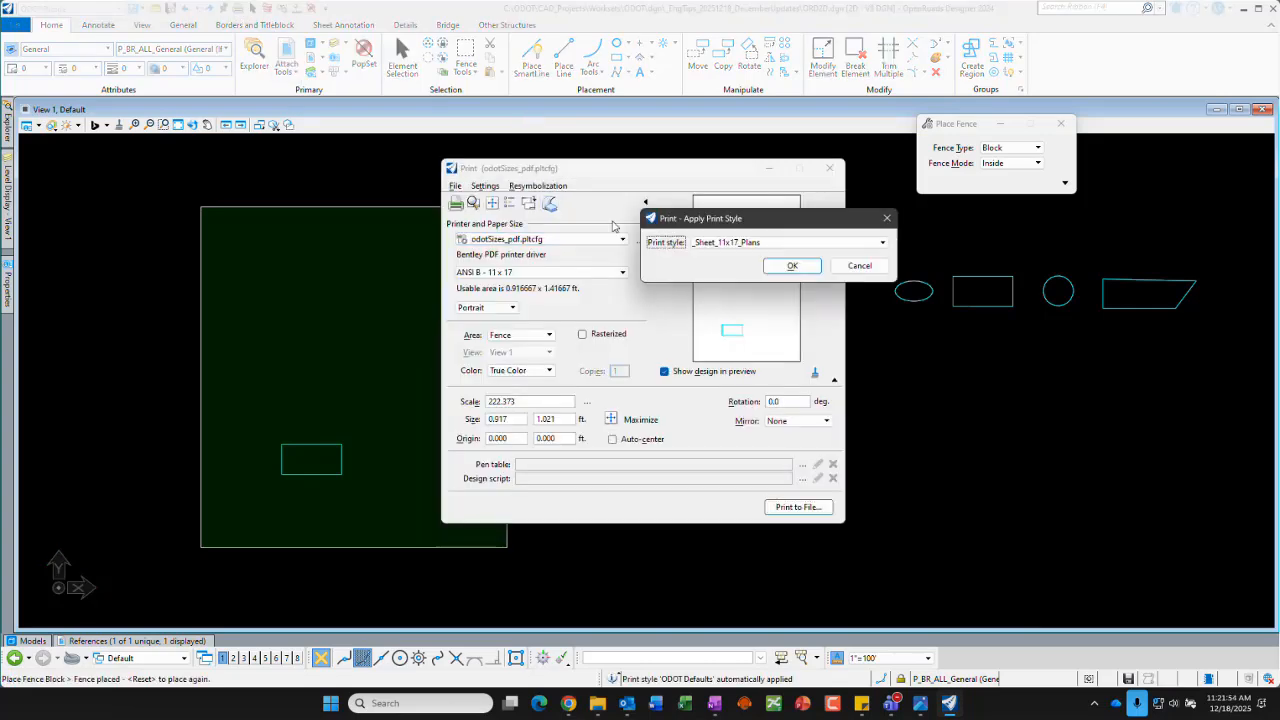
pyautogui.click(810, 245)
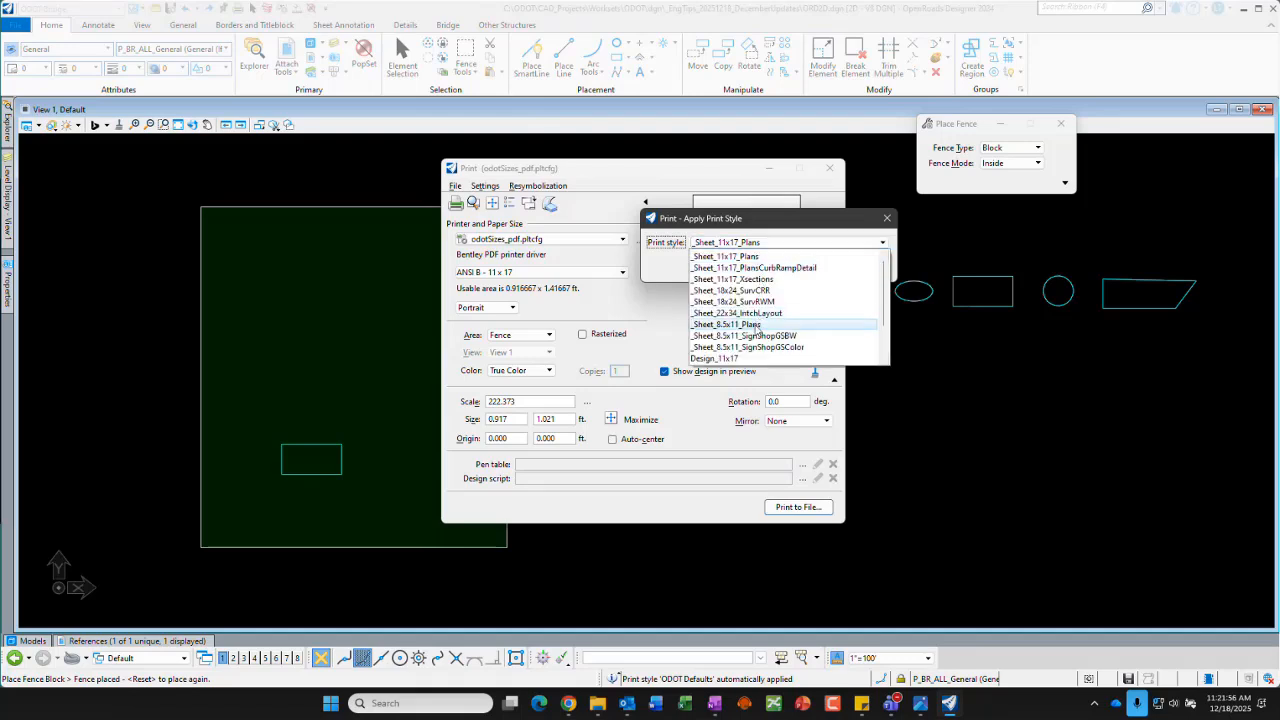
pyautogui.scroll(-2, 740, 318)
pyautogui.click(738, 318)
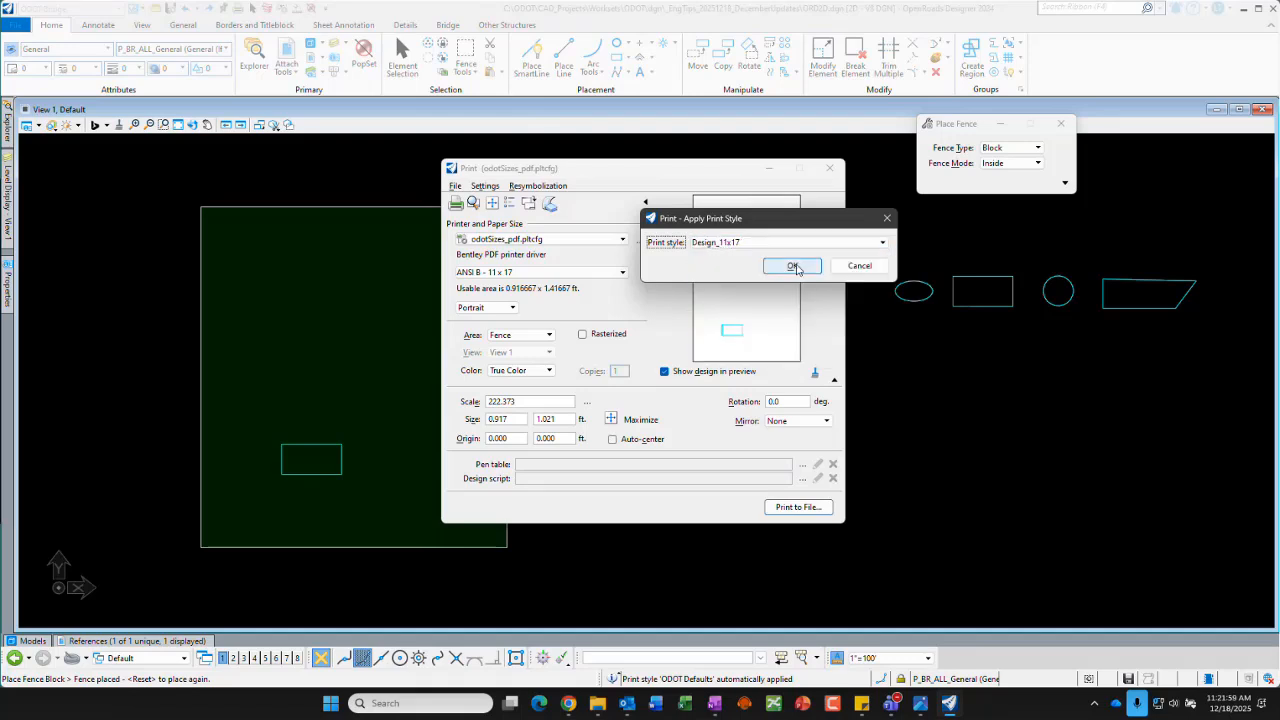
pyautogui.click(792, 266)
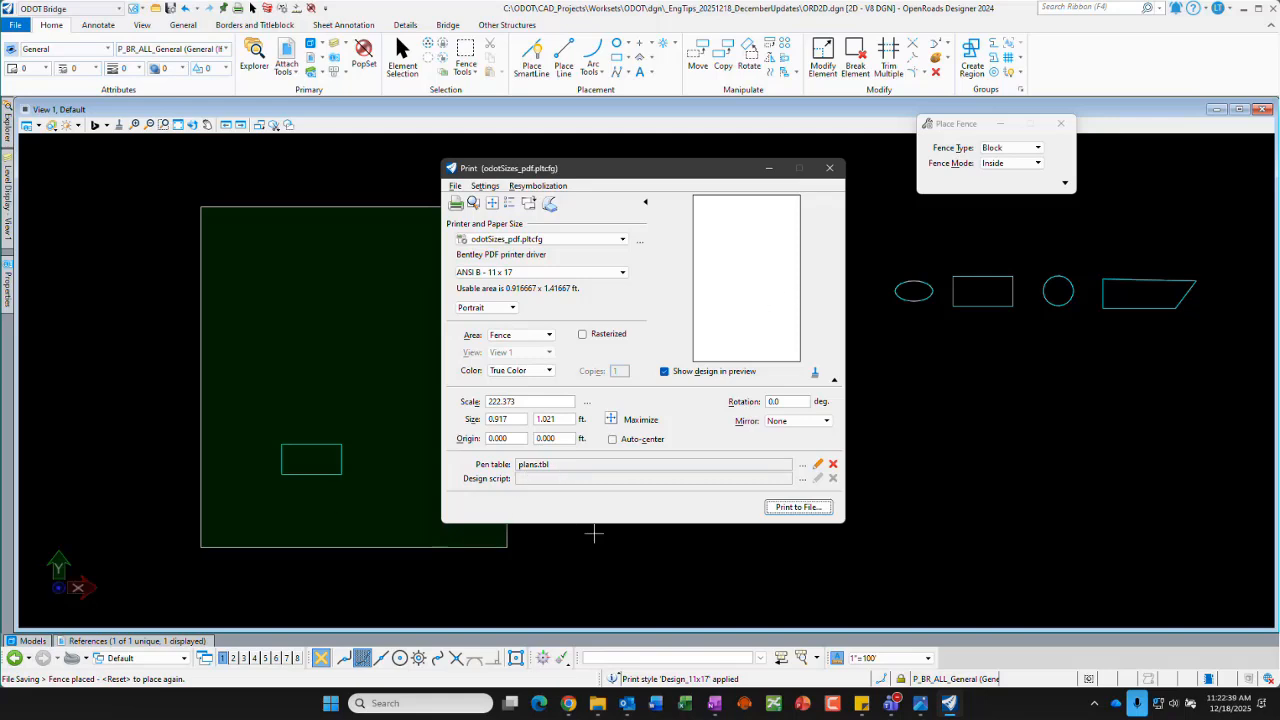
pyautogui.click(829, 170)
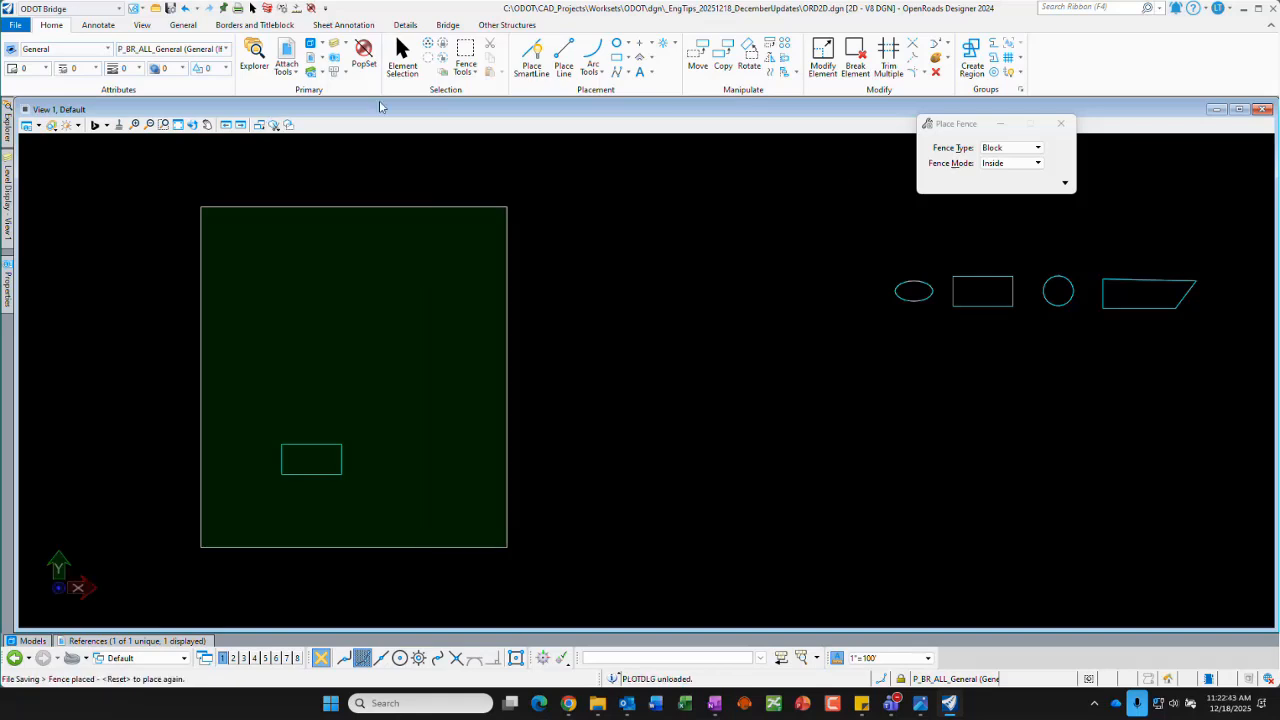
# Remove the fence around the copied rectangle and bring back the ODOT Bridge Details tools with element selection active
pyautogui.click(466, 47)
pyautogui.click(402, 58)
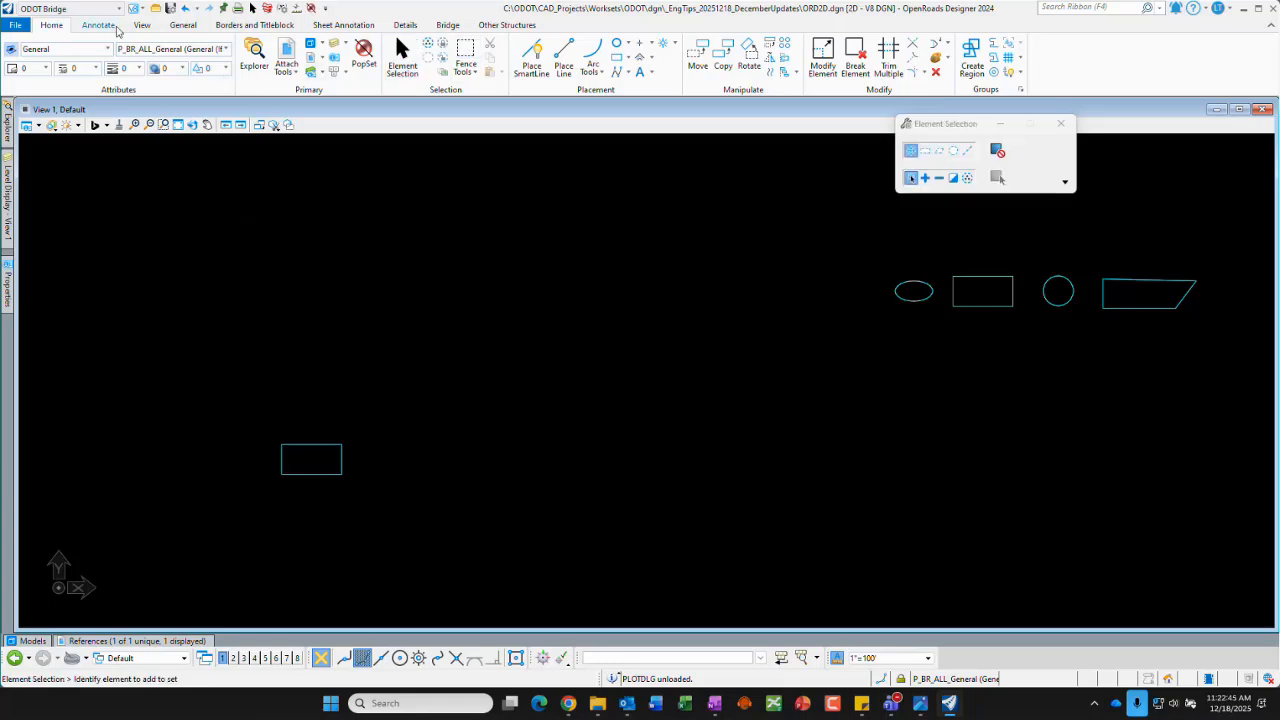
pyautogui.click(405, 25)
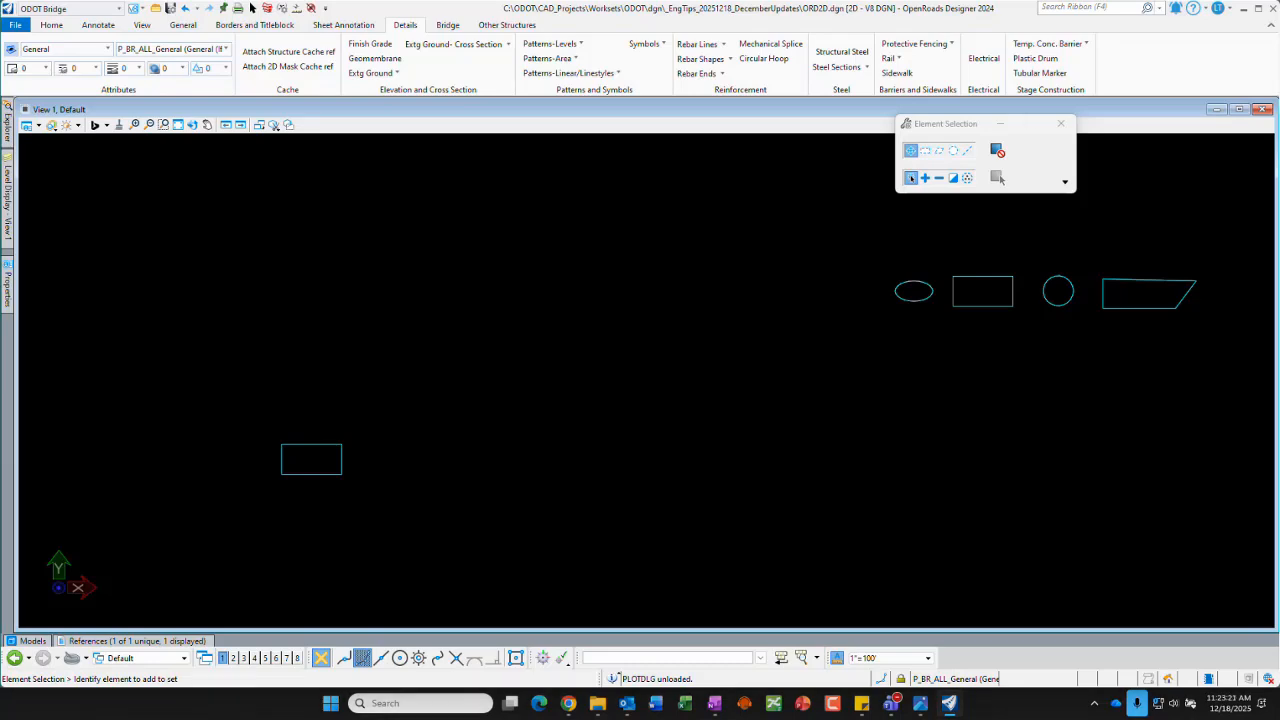
pyautogui.hotkey('alt', 'Tab')
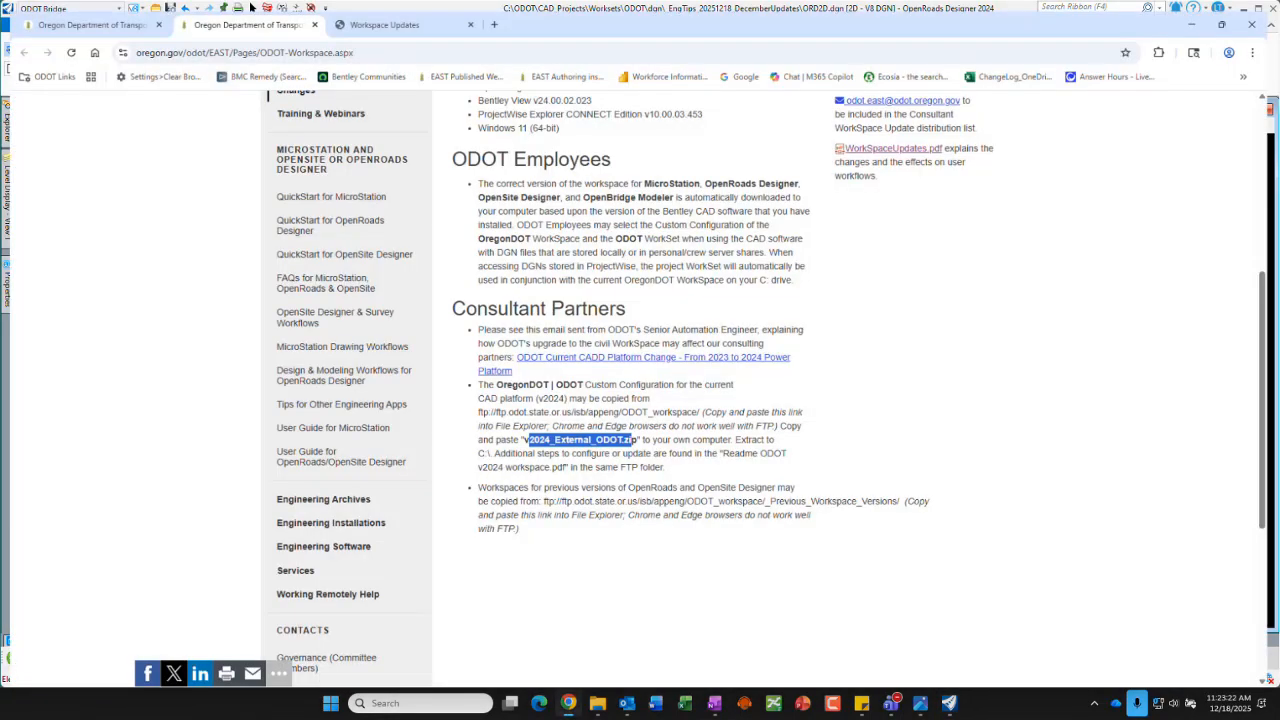
pyautogui.hotkey('alt', 'Tab')
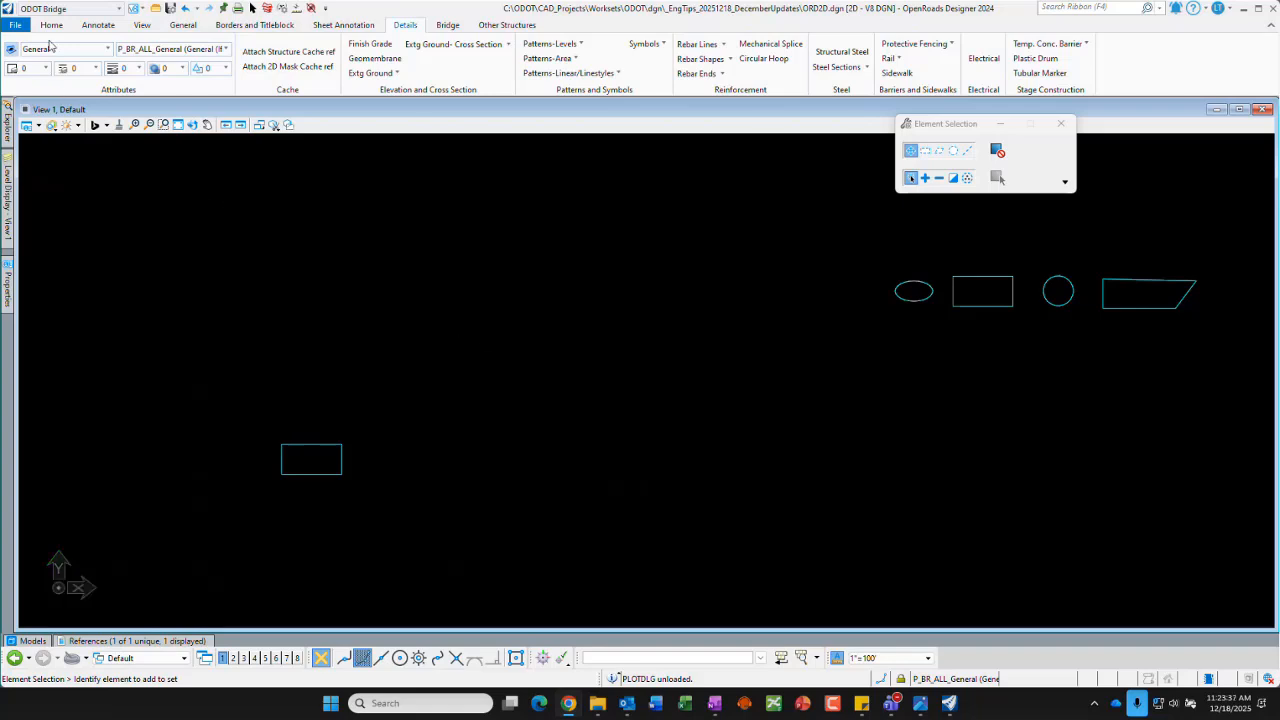
# Switch to the OpenRoads Modeling workflow and bring up its Corridors tools
pyautogui.click(88, 9)
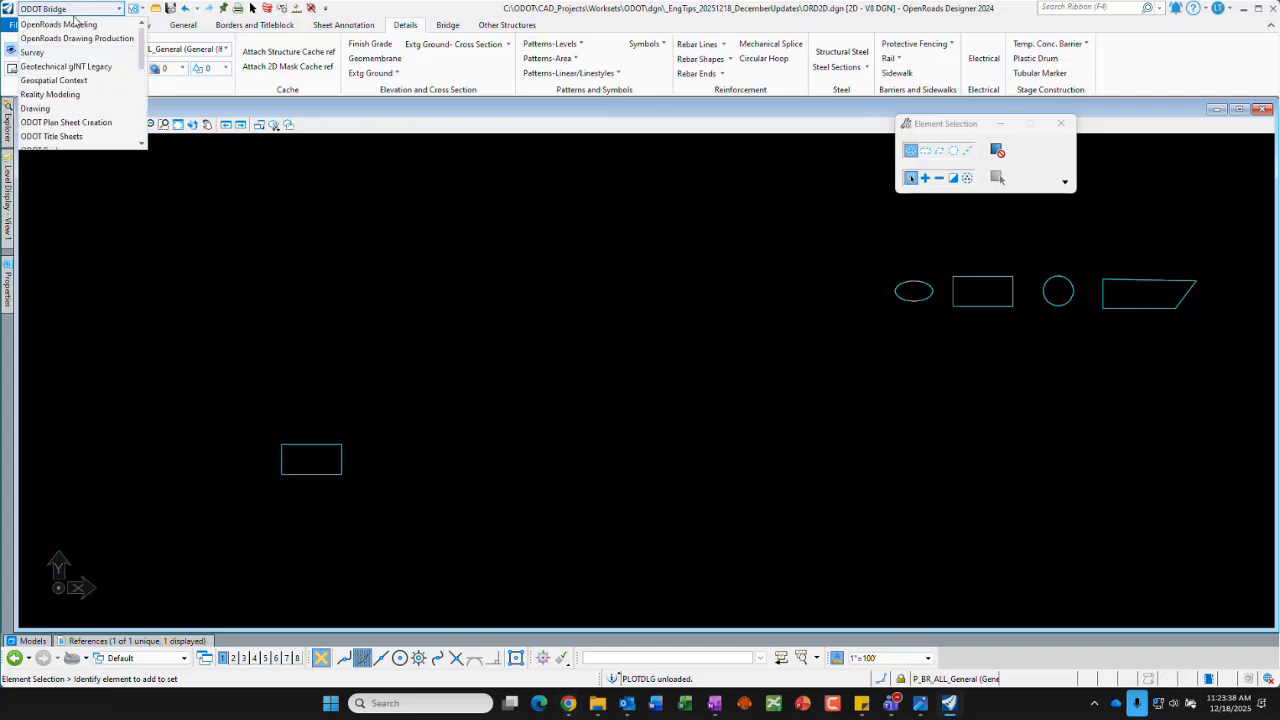
pyautogui.click(70, 24)
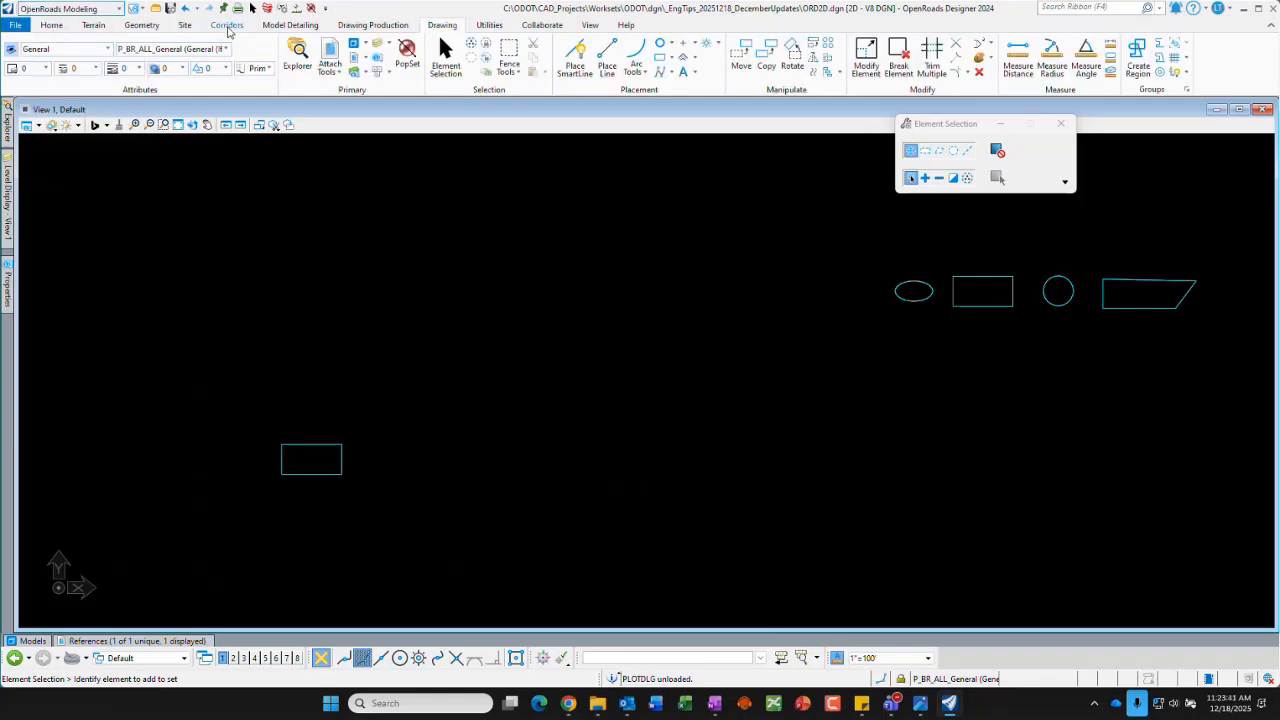
pyautogui.click(226, 25)
pyautogui.scroll(-8, 696, 423)
pyautogui.scroll(-2, 696, 423)
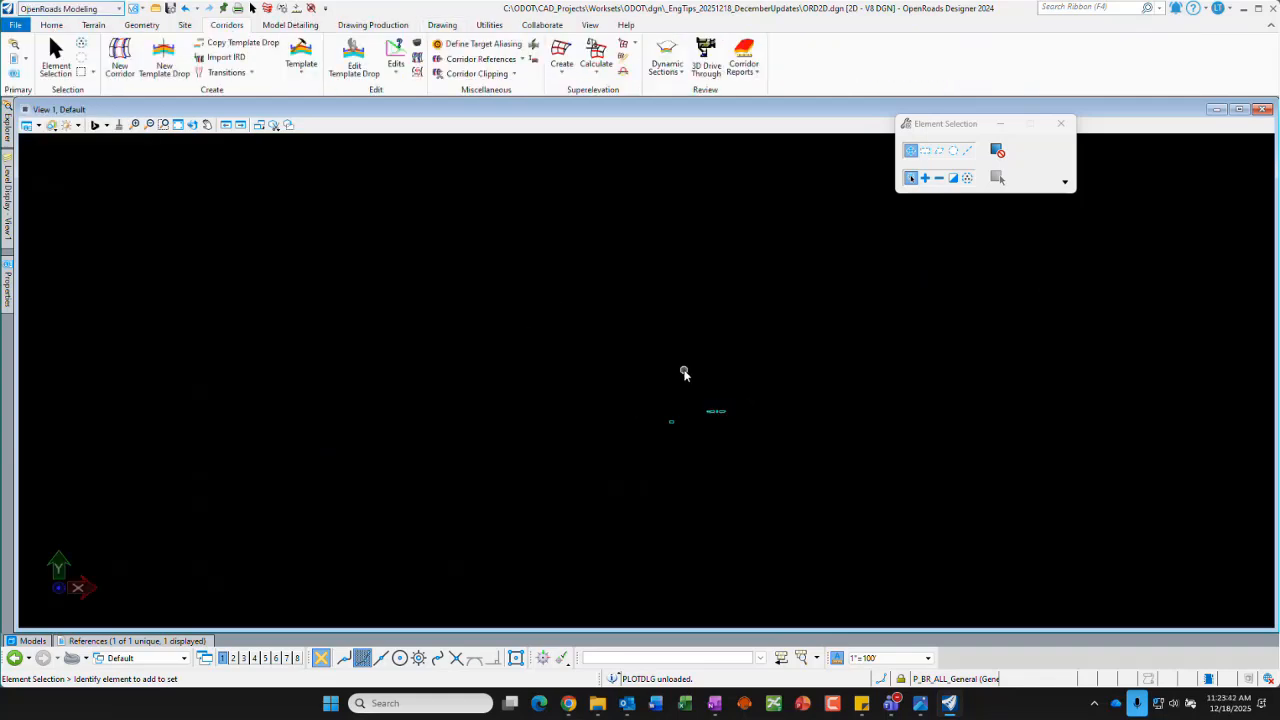
pyautogui.scroll(-2, 1014, 351)
pyautogui.scroll(4, 176, 230)
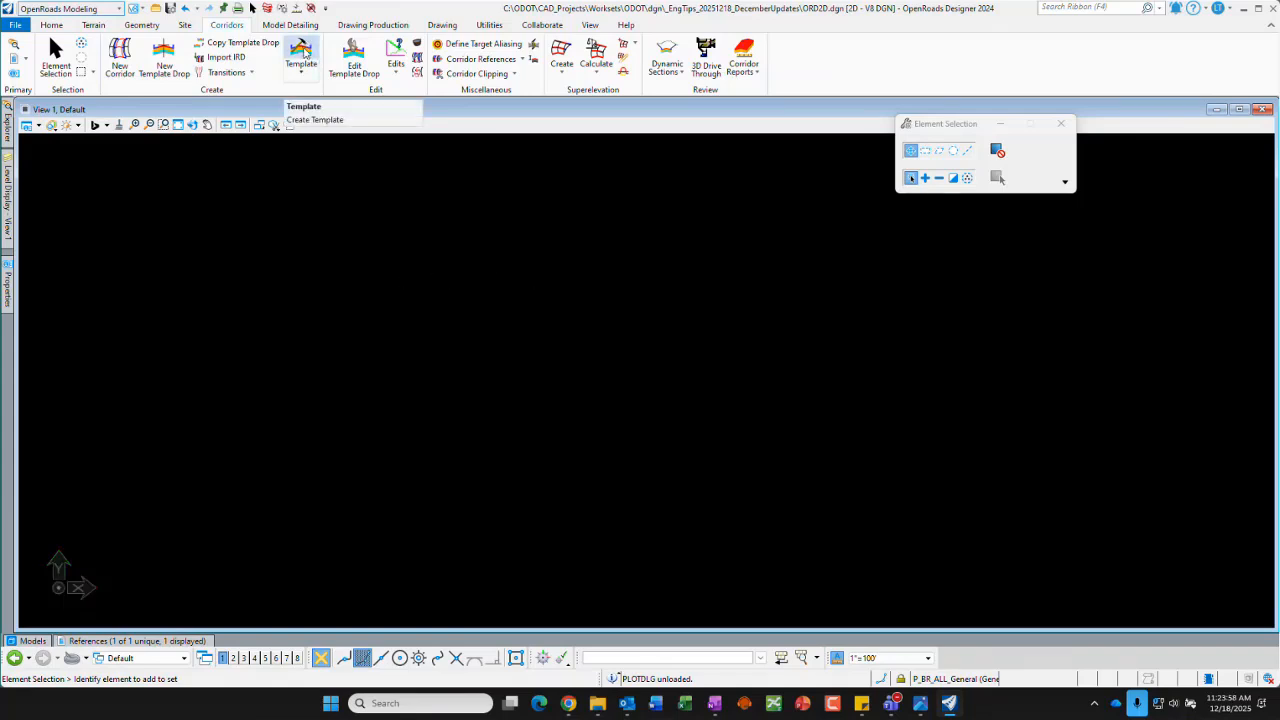
# Open the ODOT_ORD_seed.itl library as read-only in Create Template and display Fish Channel Template from the Templates folder
pyautogui.click(303, 52)
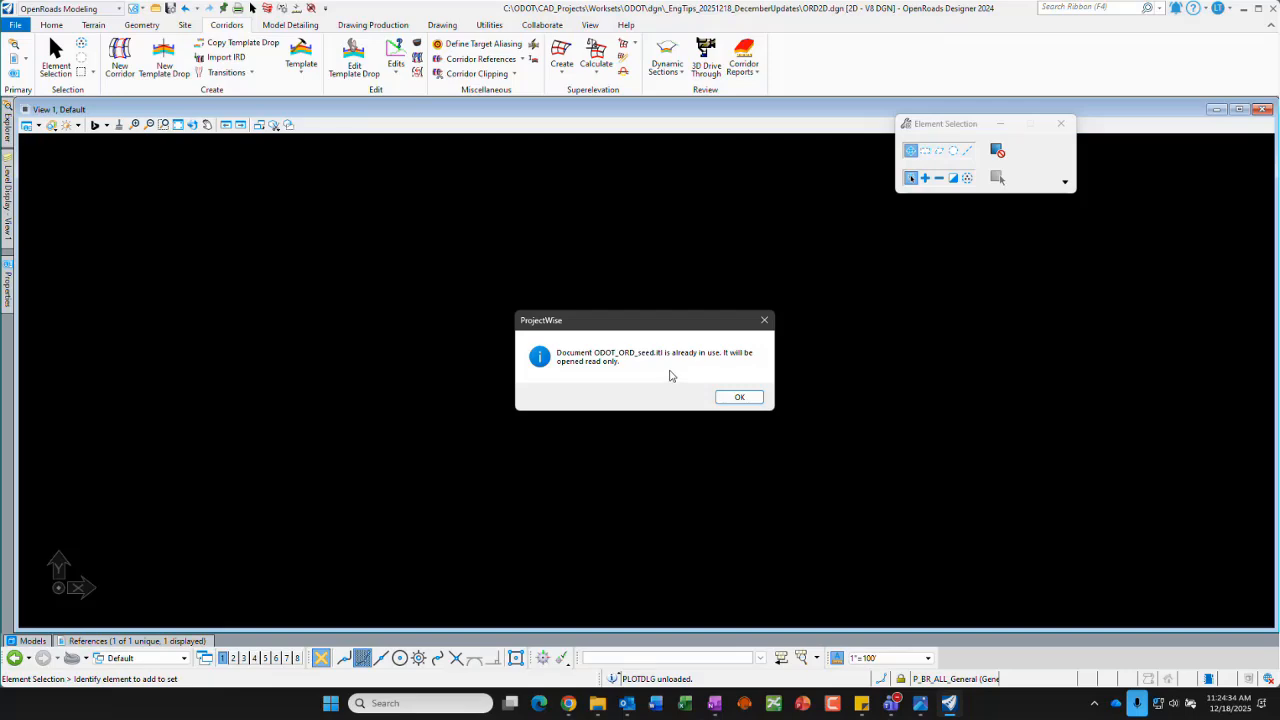
pyautogui.click(740, 398)
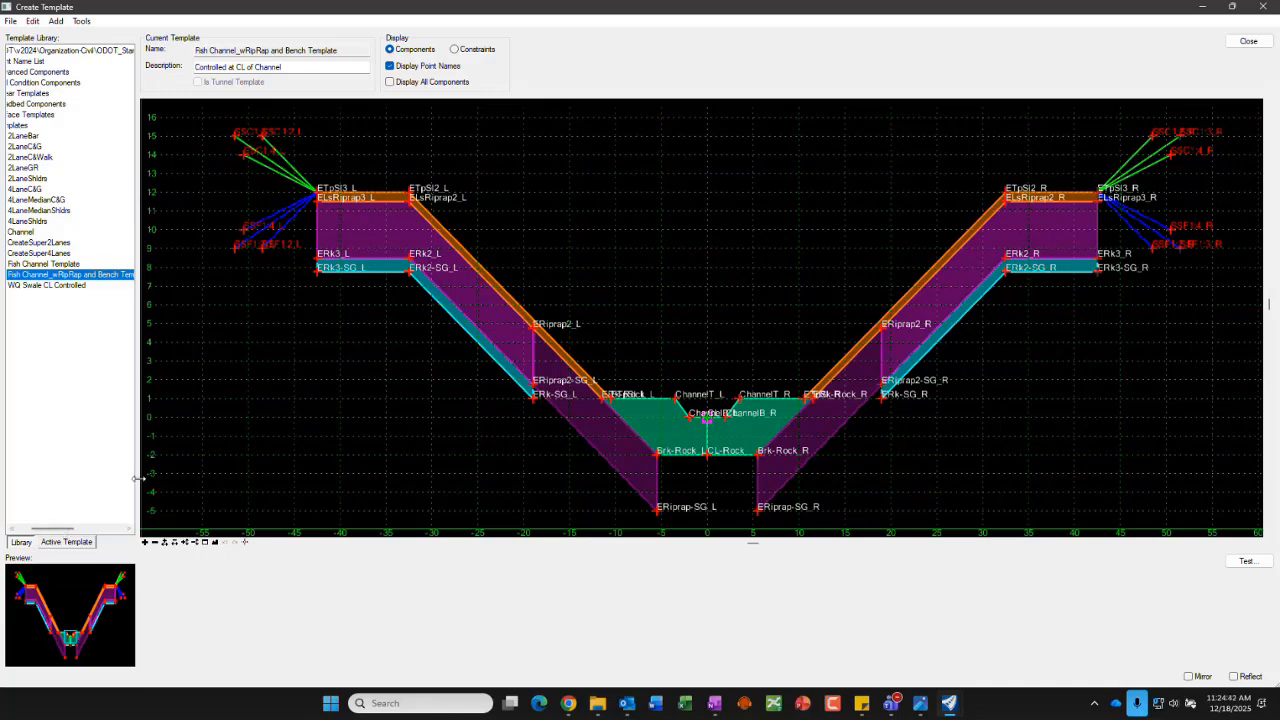
pyautogui.moveTo(137, 479); pyautogui.dragTo(309, 489)
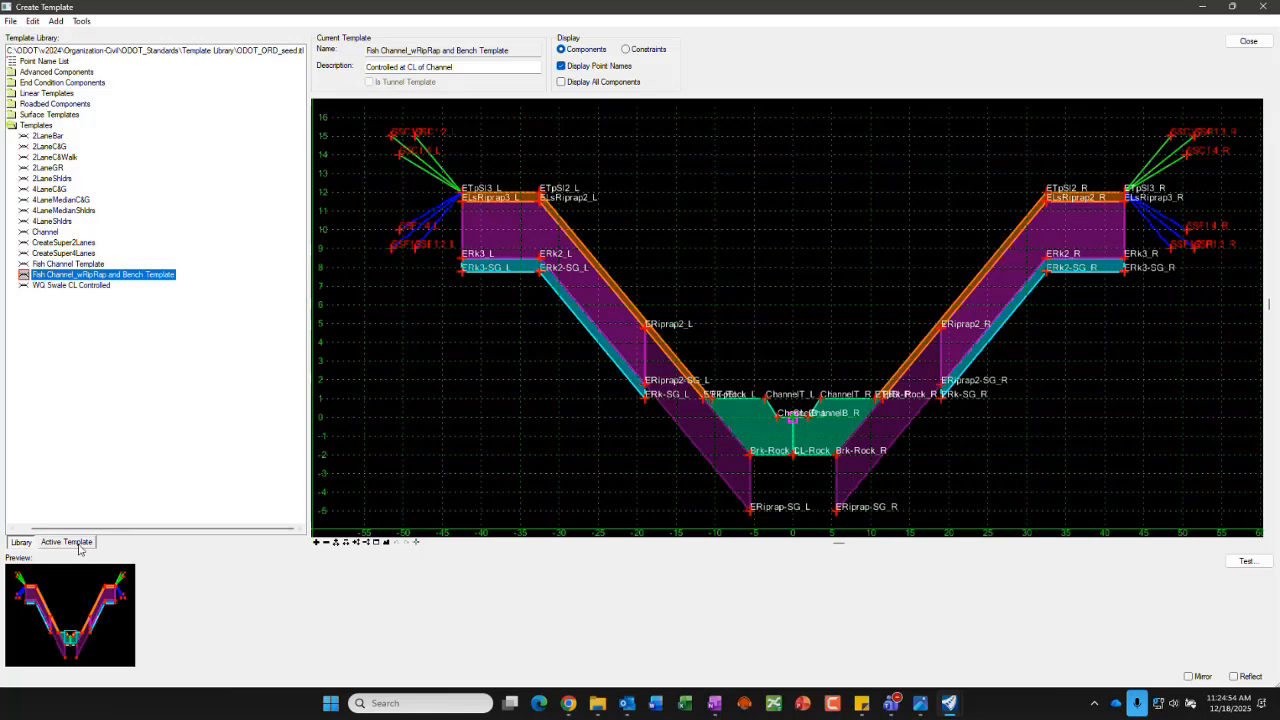
pyautogui.click(26, 529)
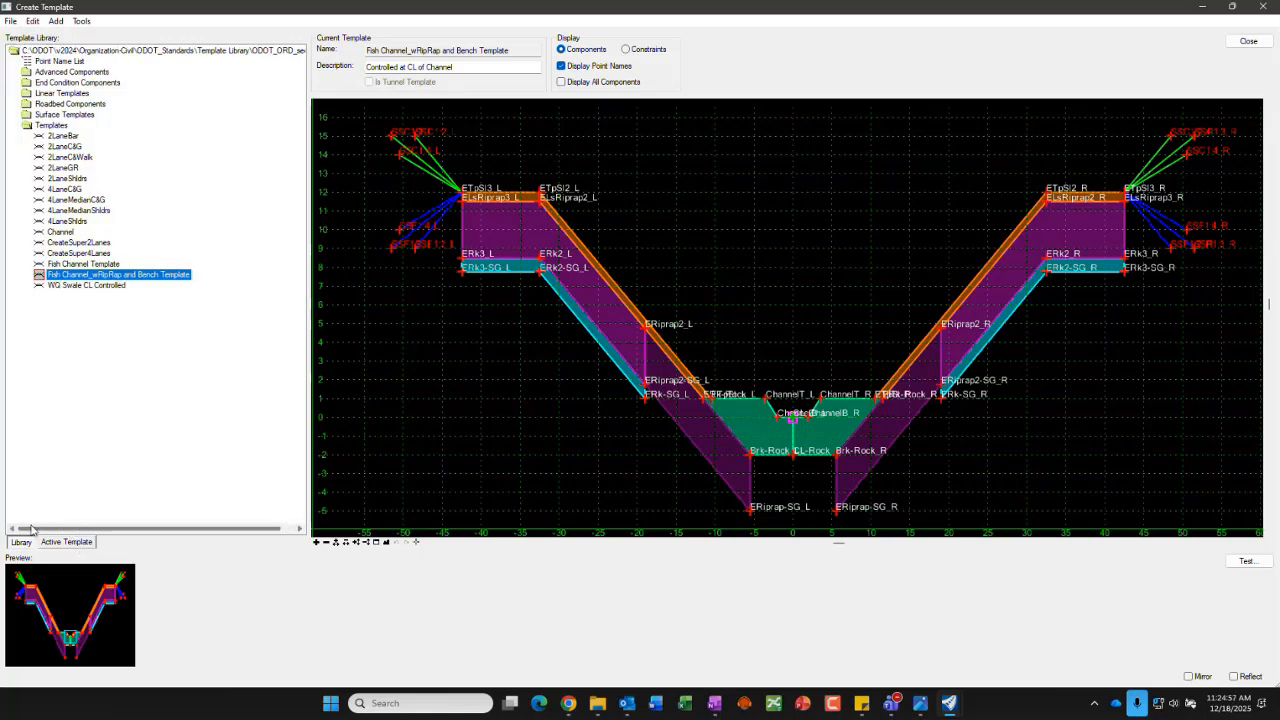
pyautogui.click(112, 264)
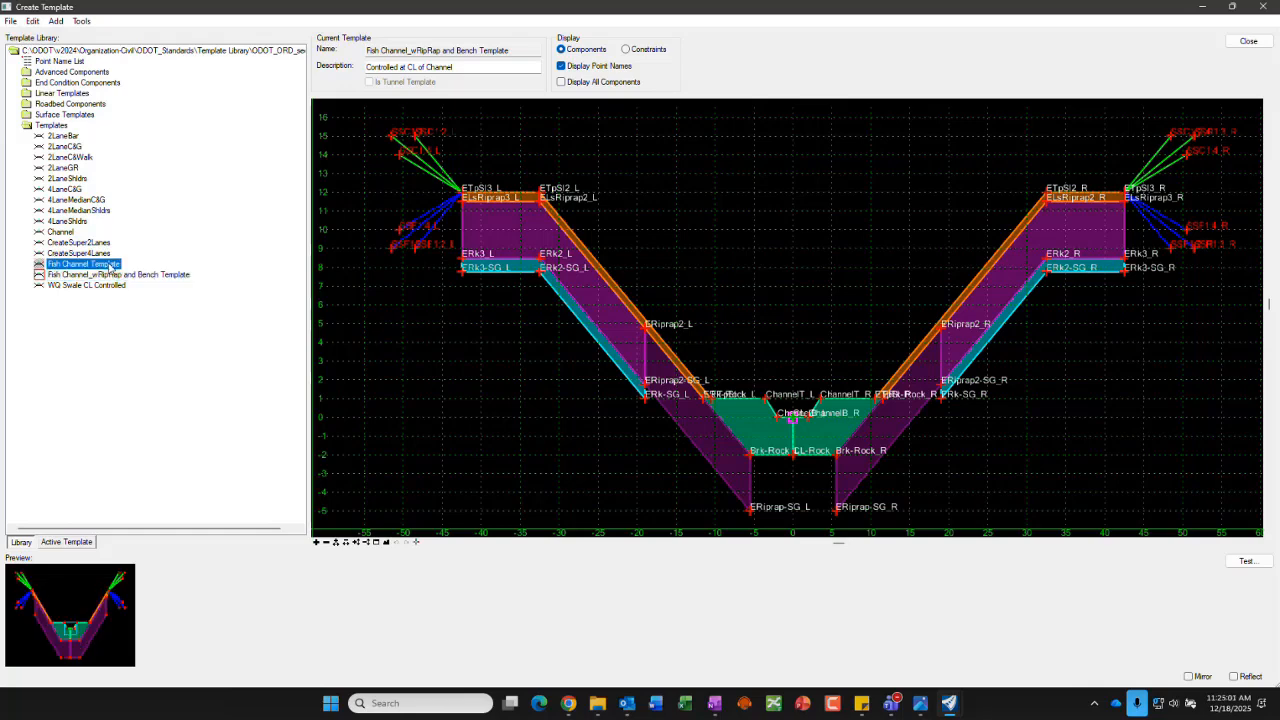
pyautogui.doubleClick(112, 266)
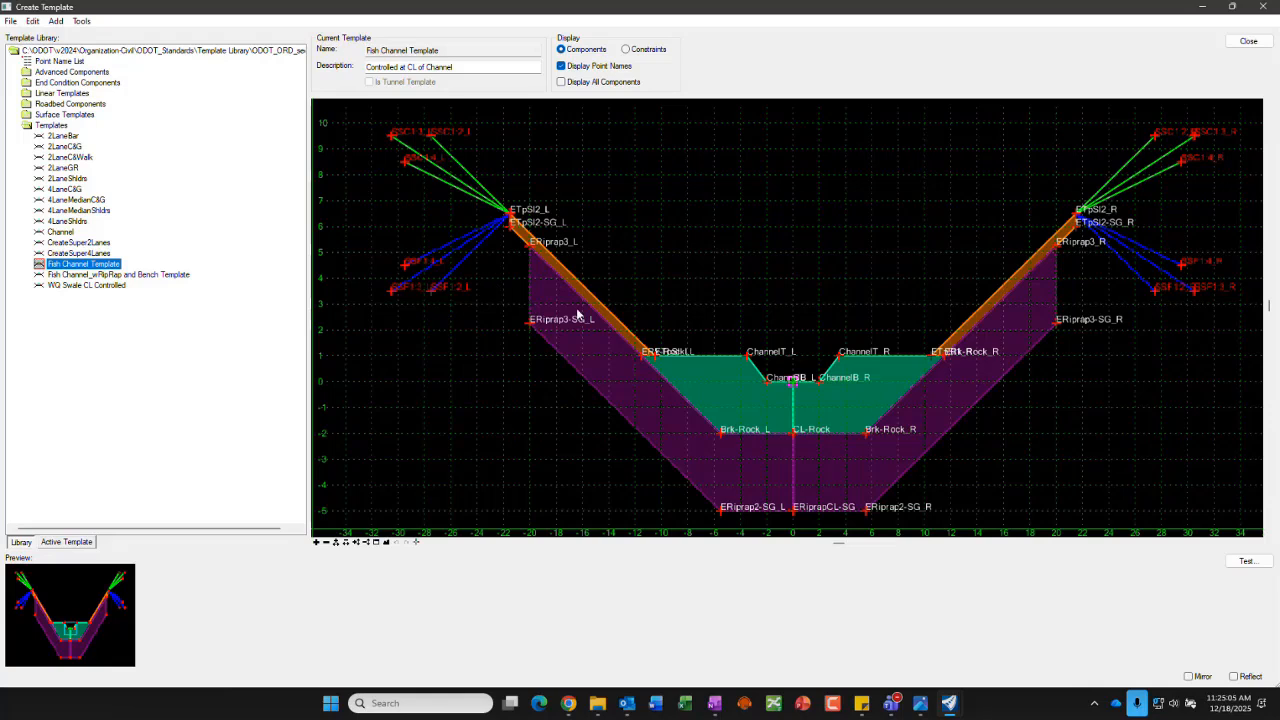
# Display the Fish Channel_wRipRap and Bench Template and WQ Swale CL Controlled templates to compare their cross sections
pyautogui.moveTo(584, 295)
pyautogui.moveTo(614, 410)
pyautogui.click(568, 703)
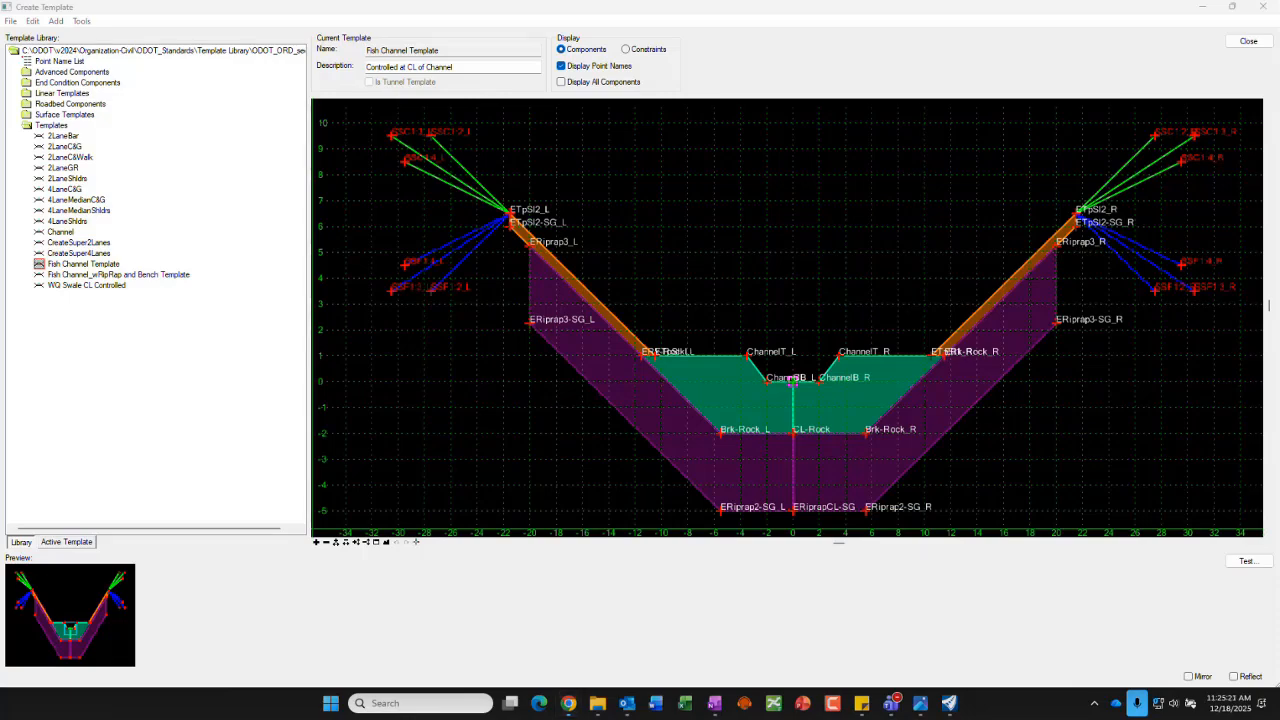
pyautogui.click(891, 703)
pyautogui.doubleClick(80, 286)
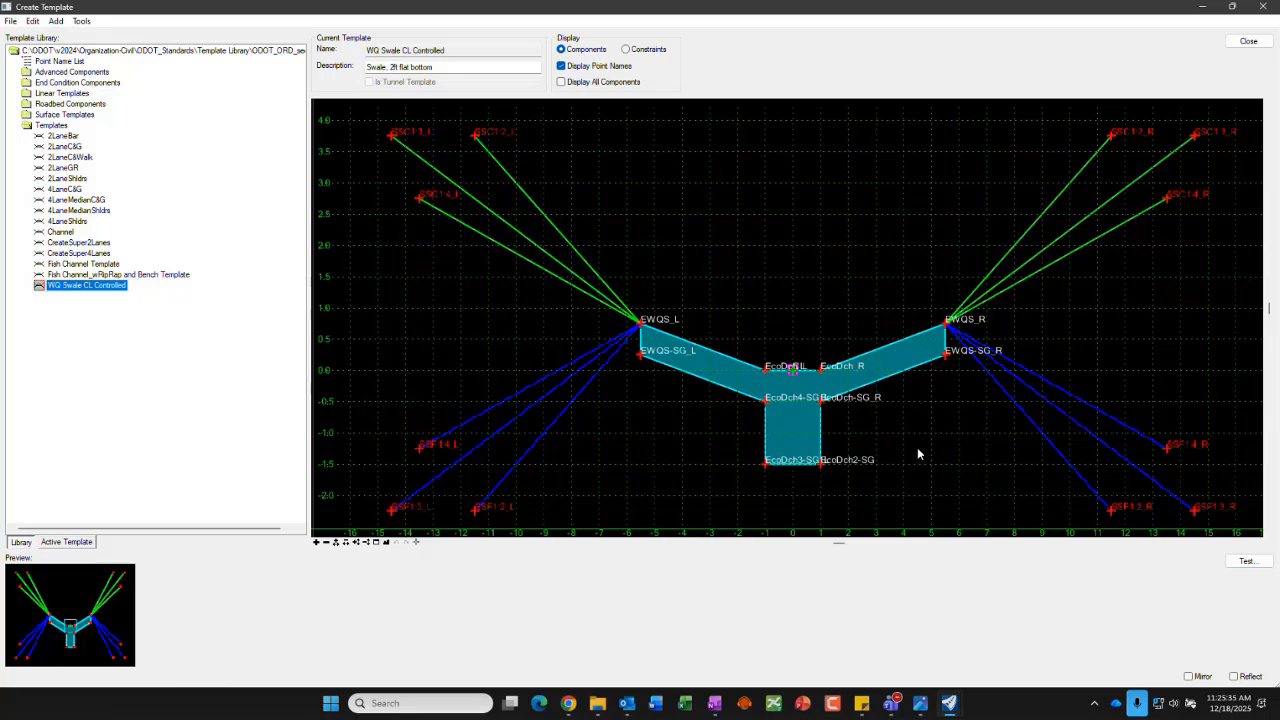
pyautogui.moveTo(793, 372)
pyautogui.doubleClick(83, 275)
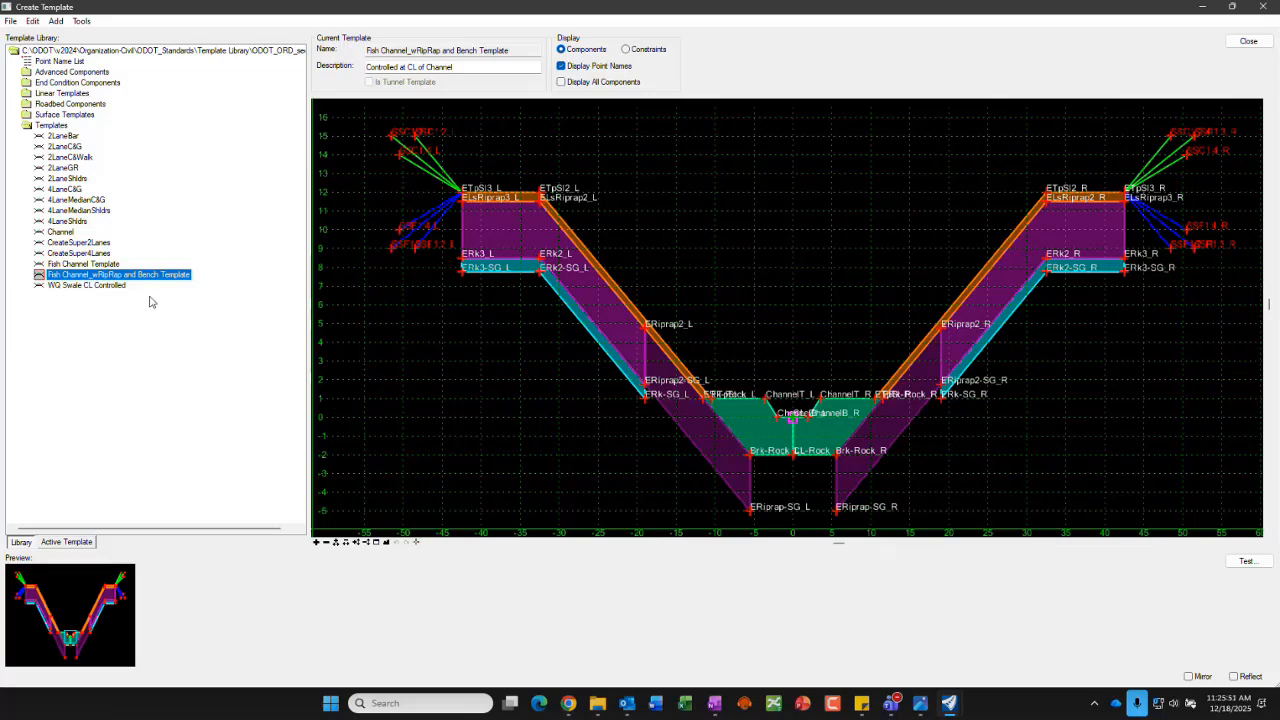
pyautogui.doubleClick(89, 286)
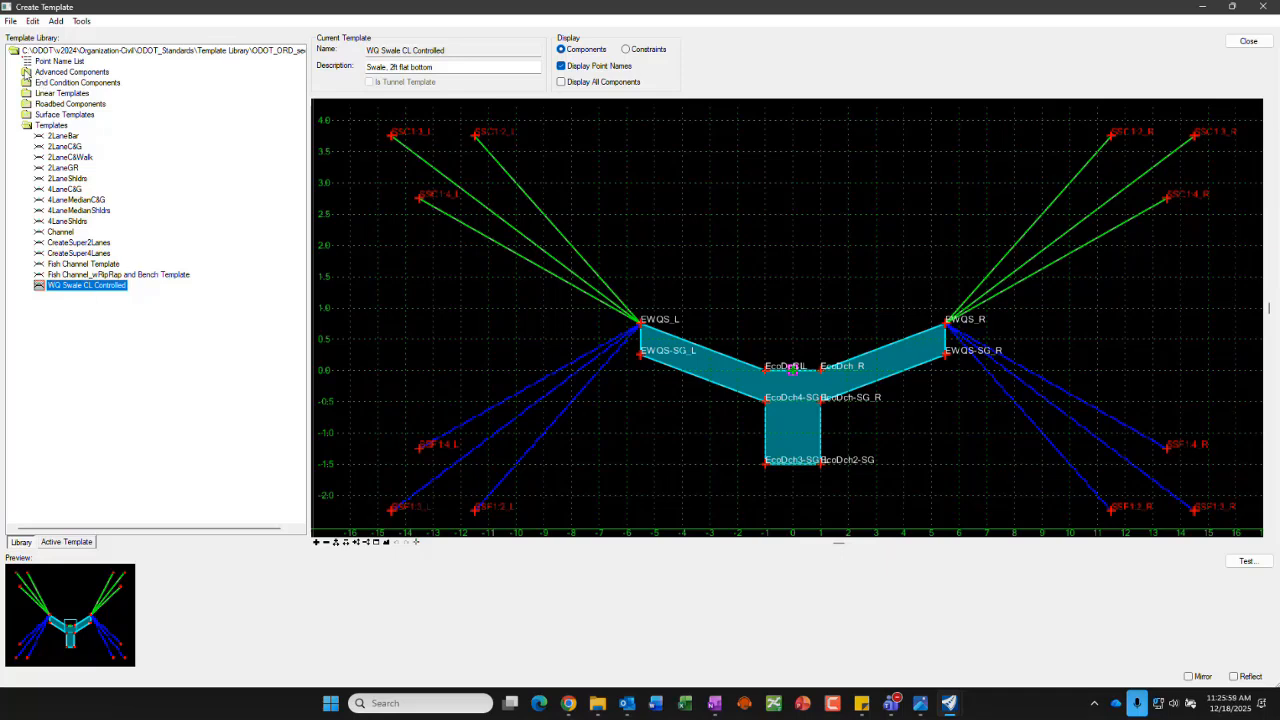
# Expand Advanced Components and its Drainage folder, and display the WQ Swale and Biofiltration Slope From Top components
pyautogui.doubleClick(25, 71)
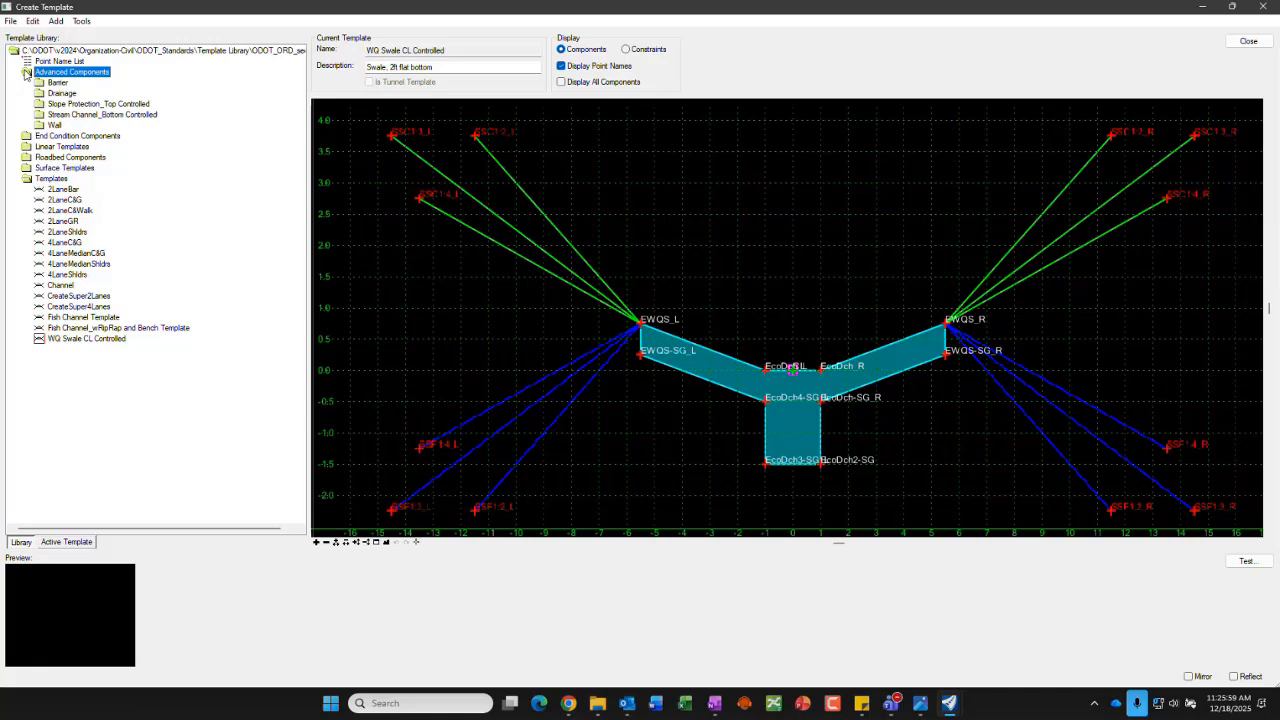
pyautogui.click(92, 104)
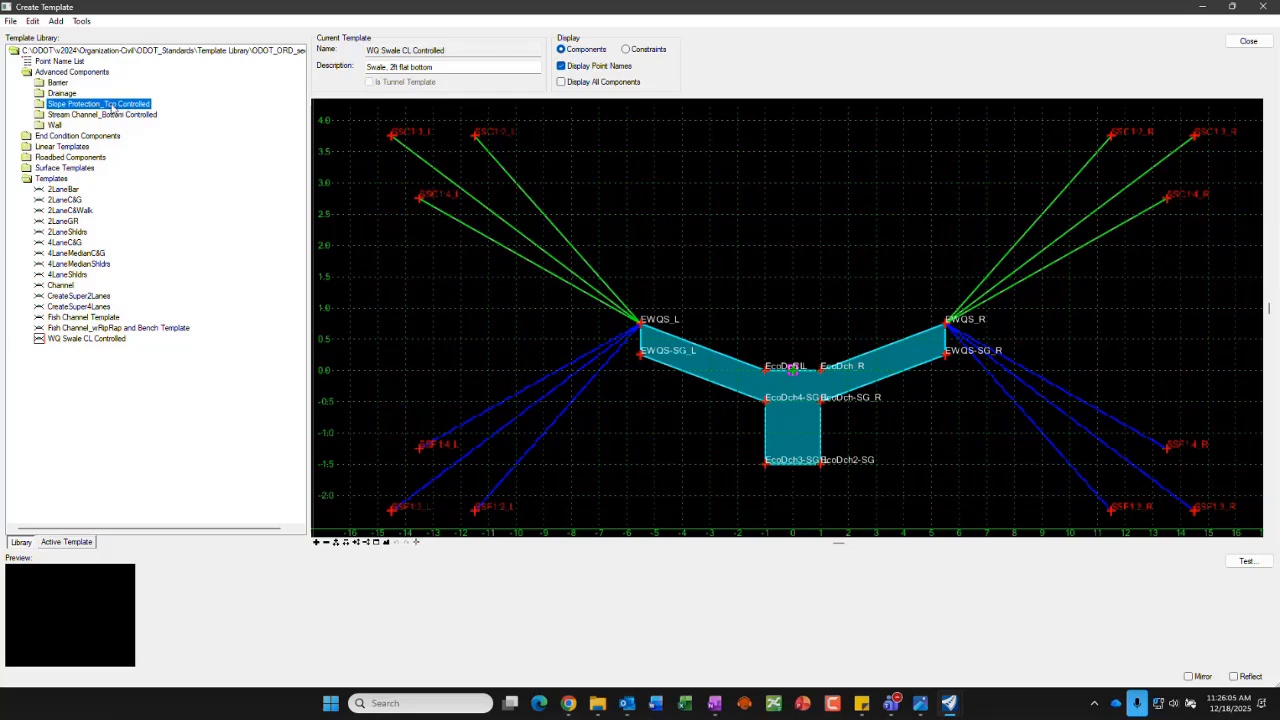
pyautogui.click(68, 116)
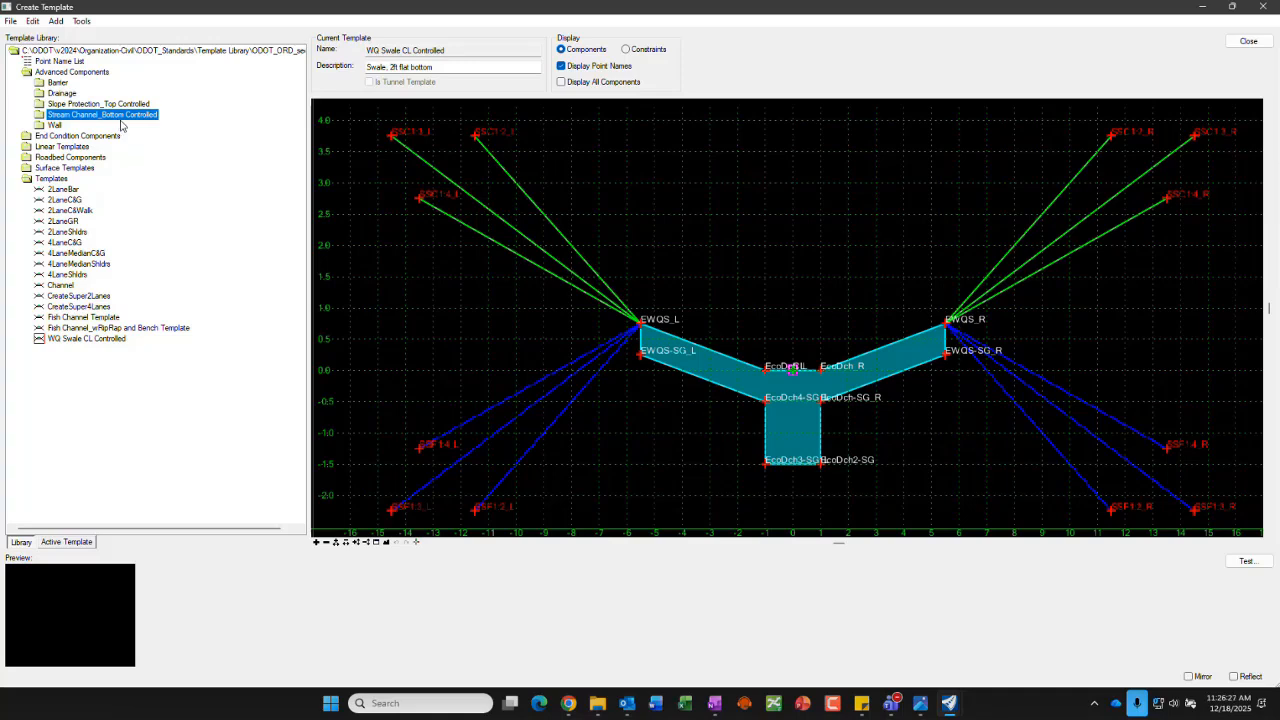
pyautogui.doubleClick(63, 94)
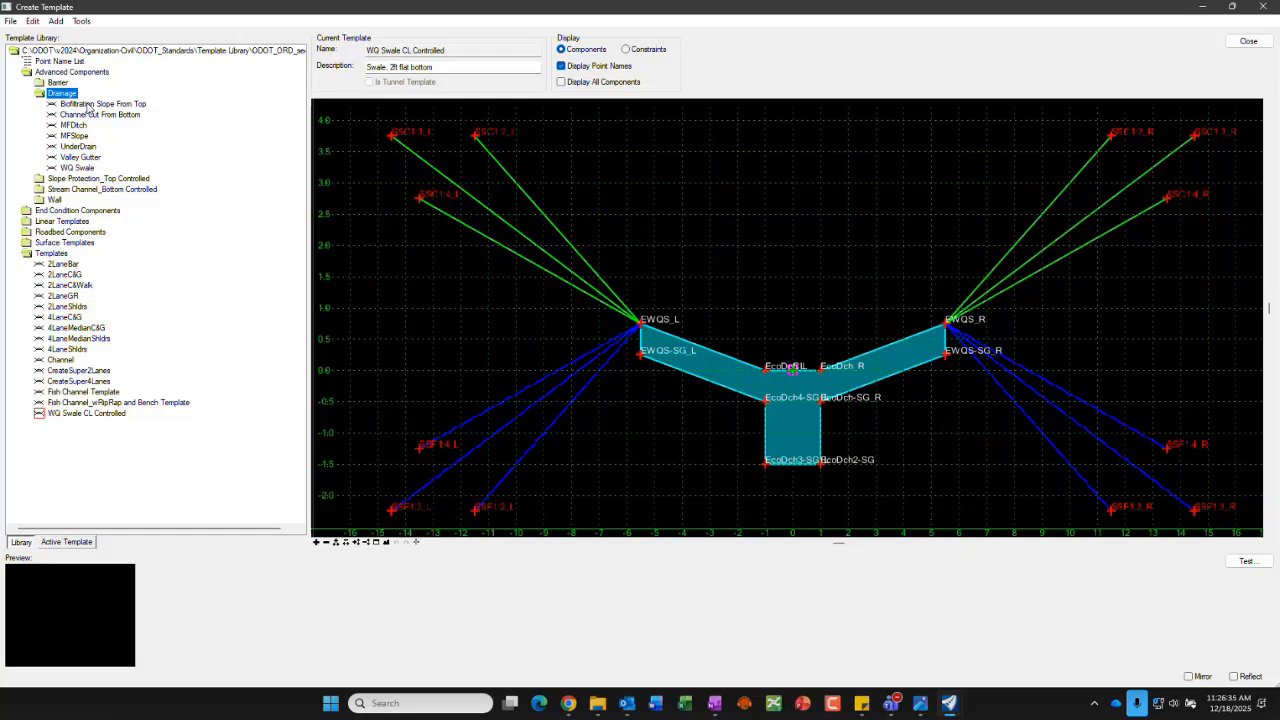
pyautogui.click(78, 169)
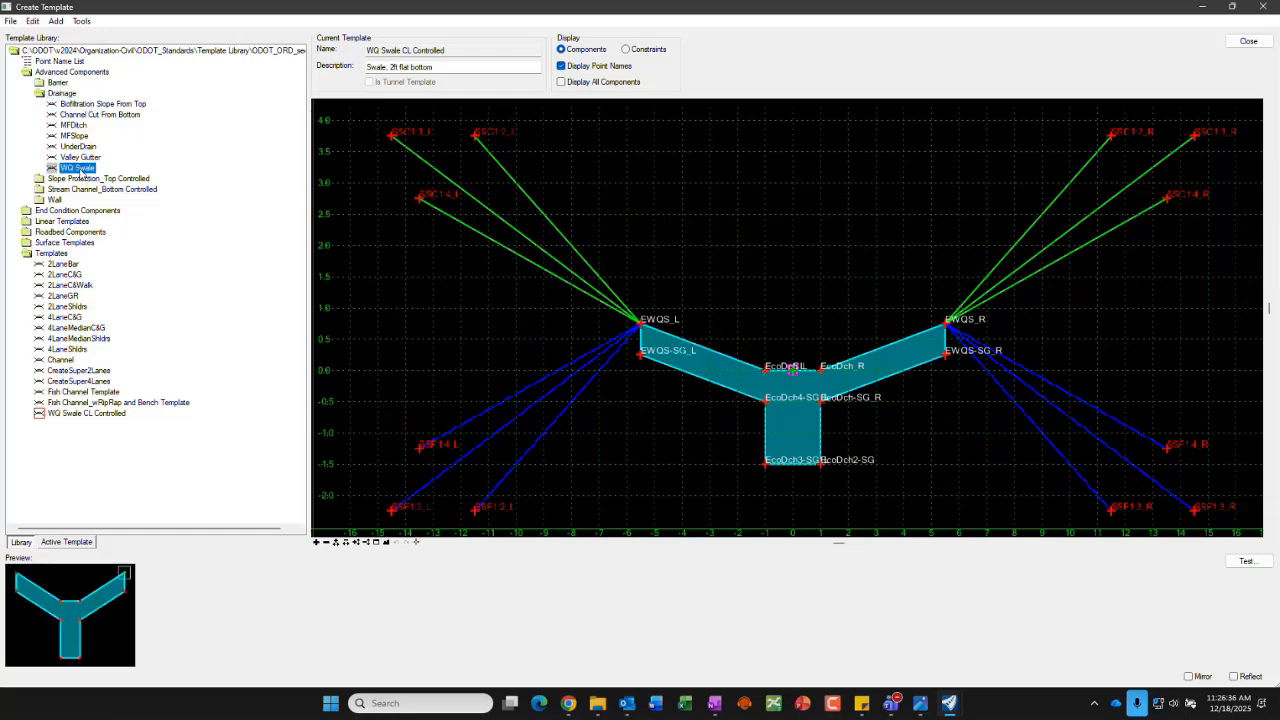
pyautogui.doubleClick(78, 170)
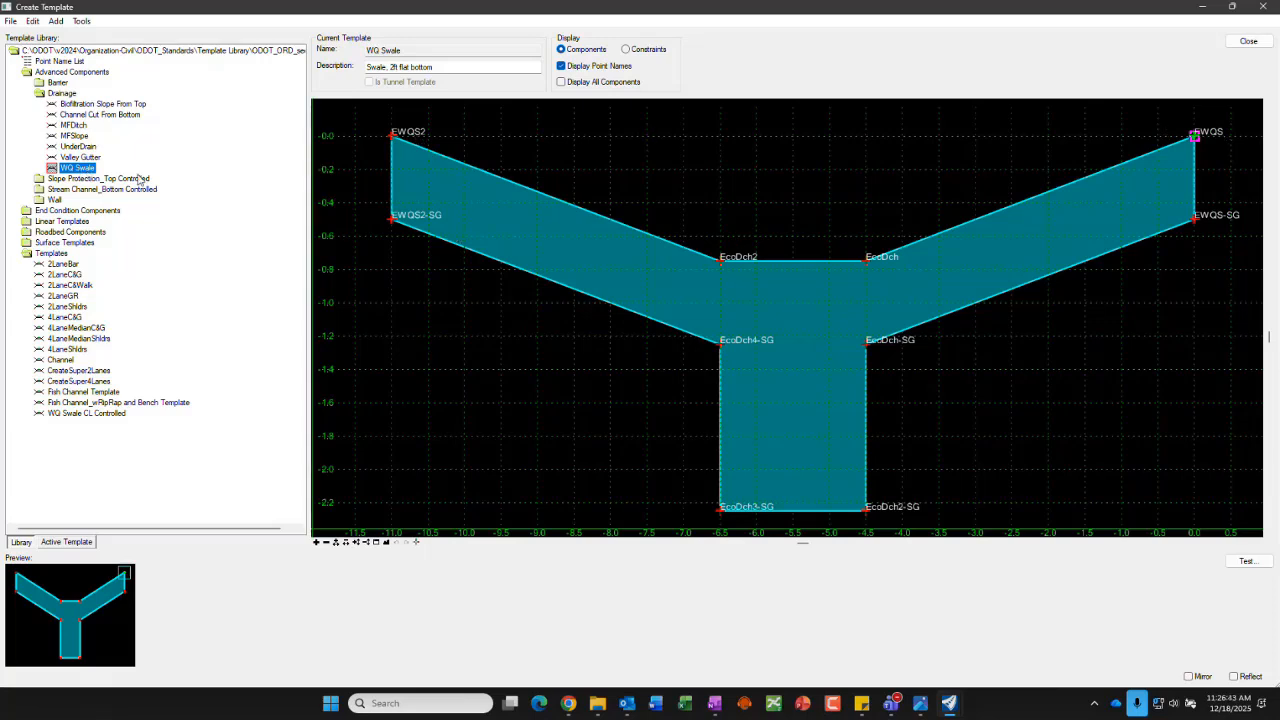
pyautogui.doubleClick(102, 104)
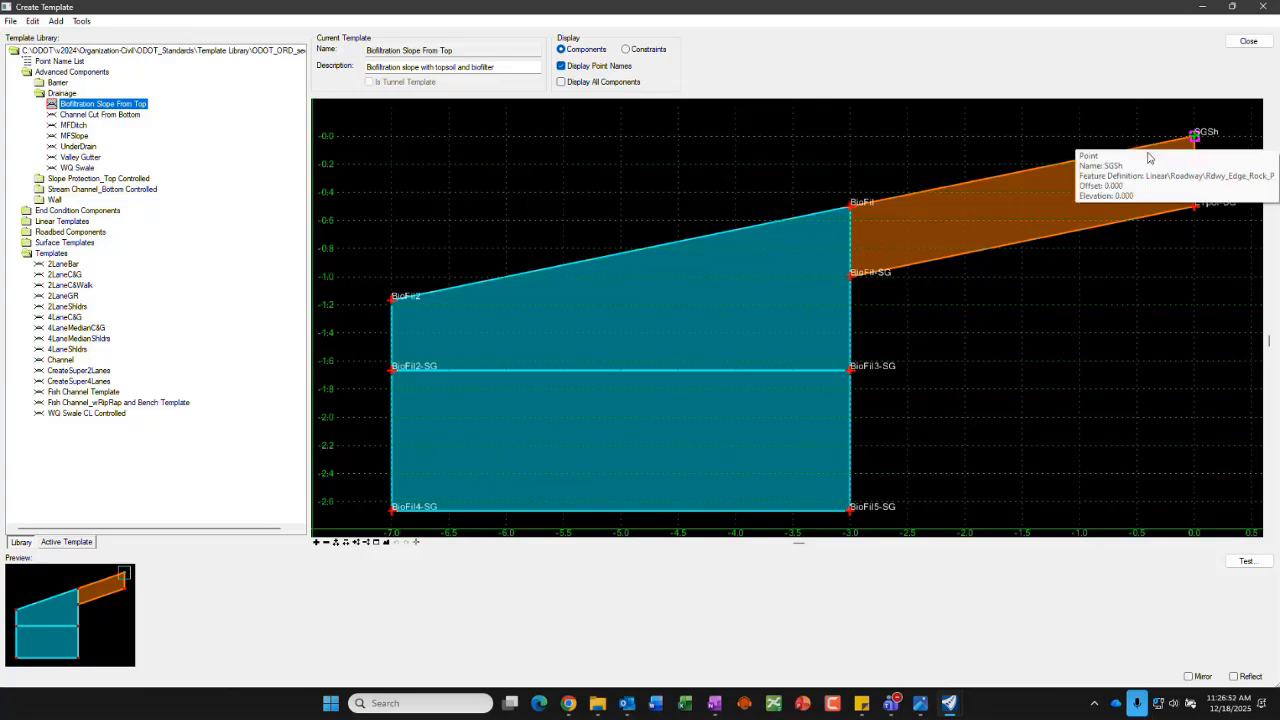
# Expand the Slope Protection_Top Controlled folder and display its three Filter Blanket components one after another
pyautogui.doubleClick(43, 180)
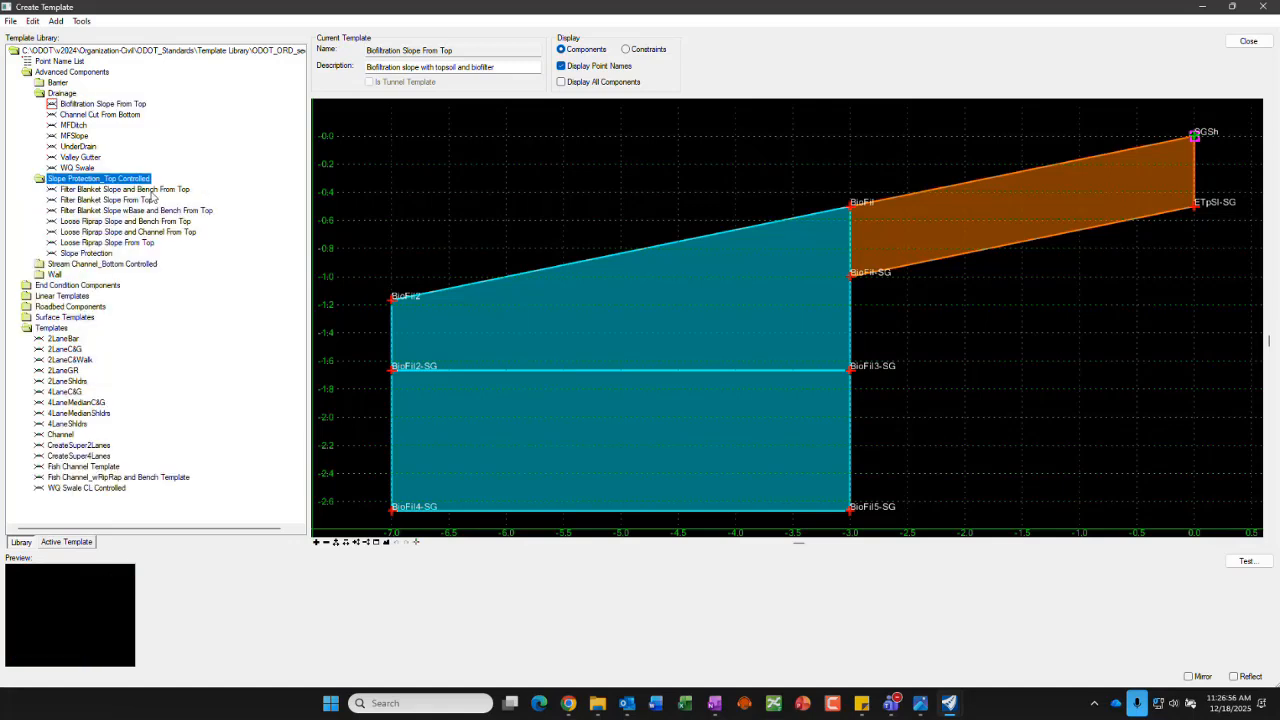
pyautogui.doubleClick(128, 191)
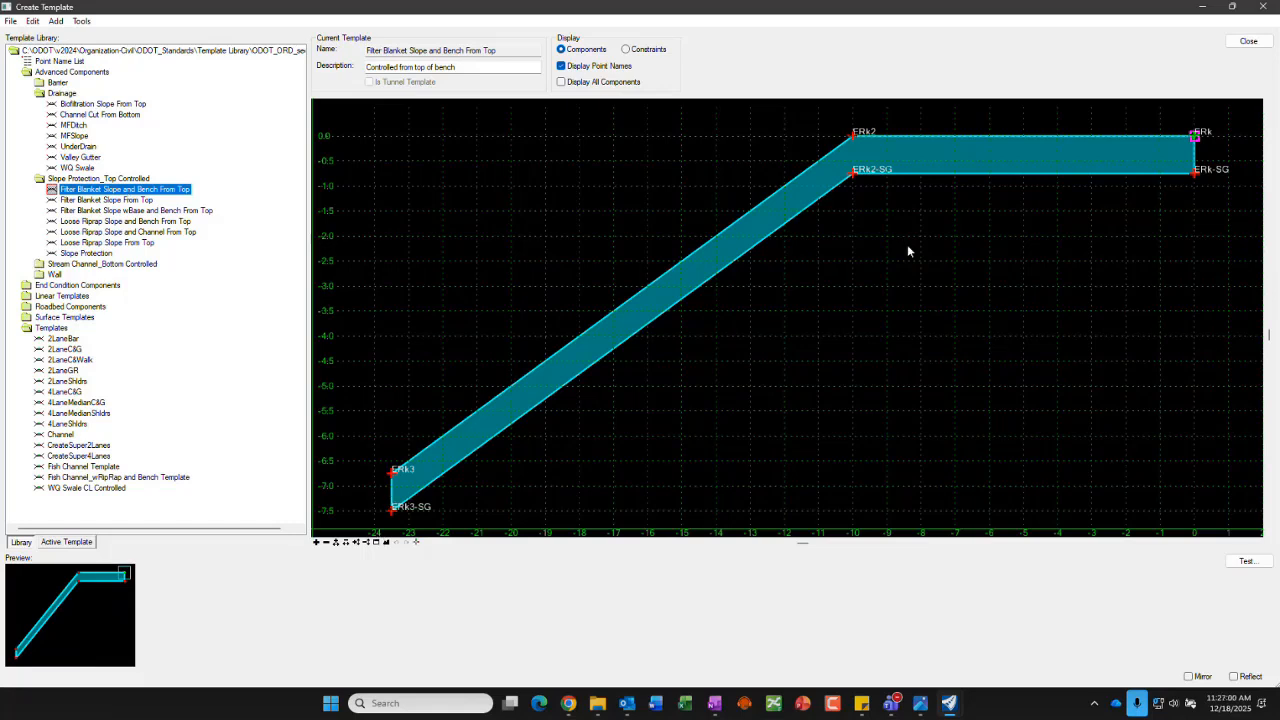
pyautogui.moveTo(1197, 139)
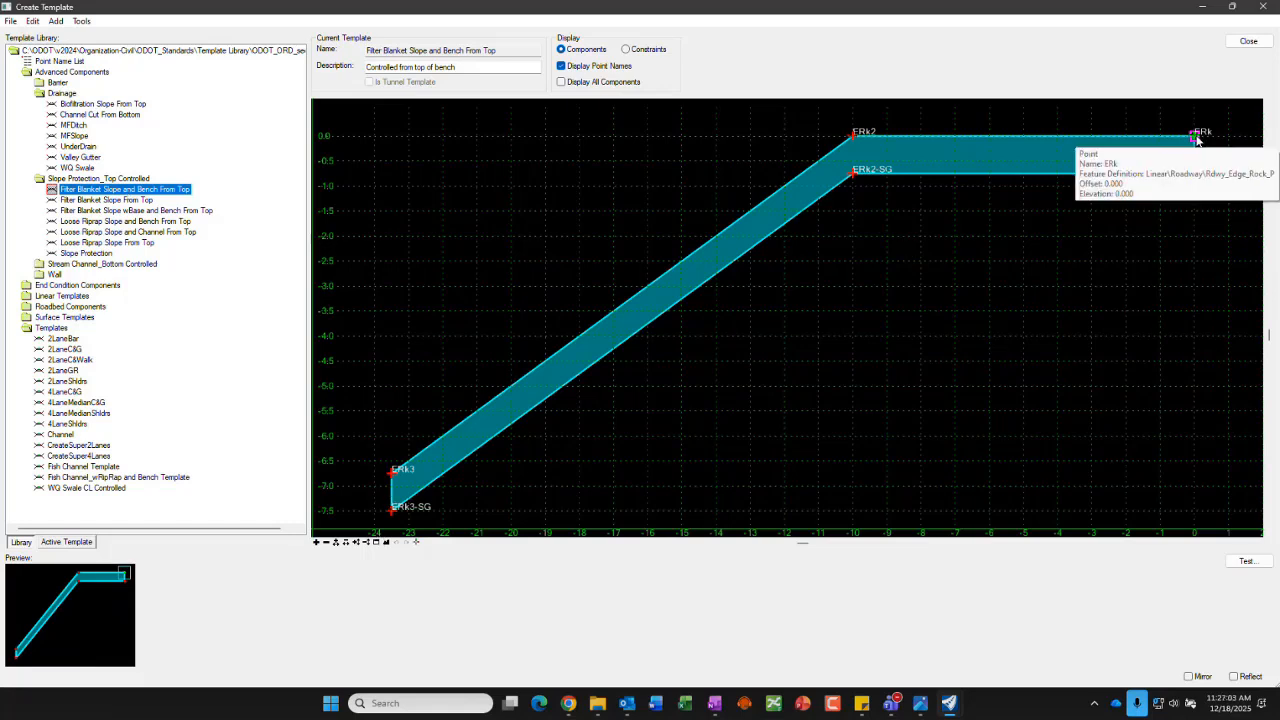
pyautogui.click(101, 201)
pyautogui.doubleClick(101, 203)
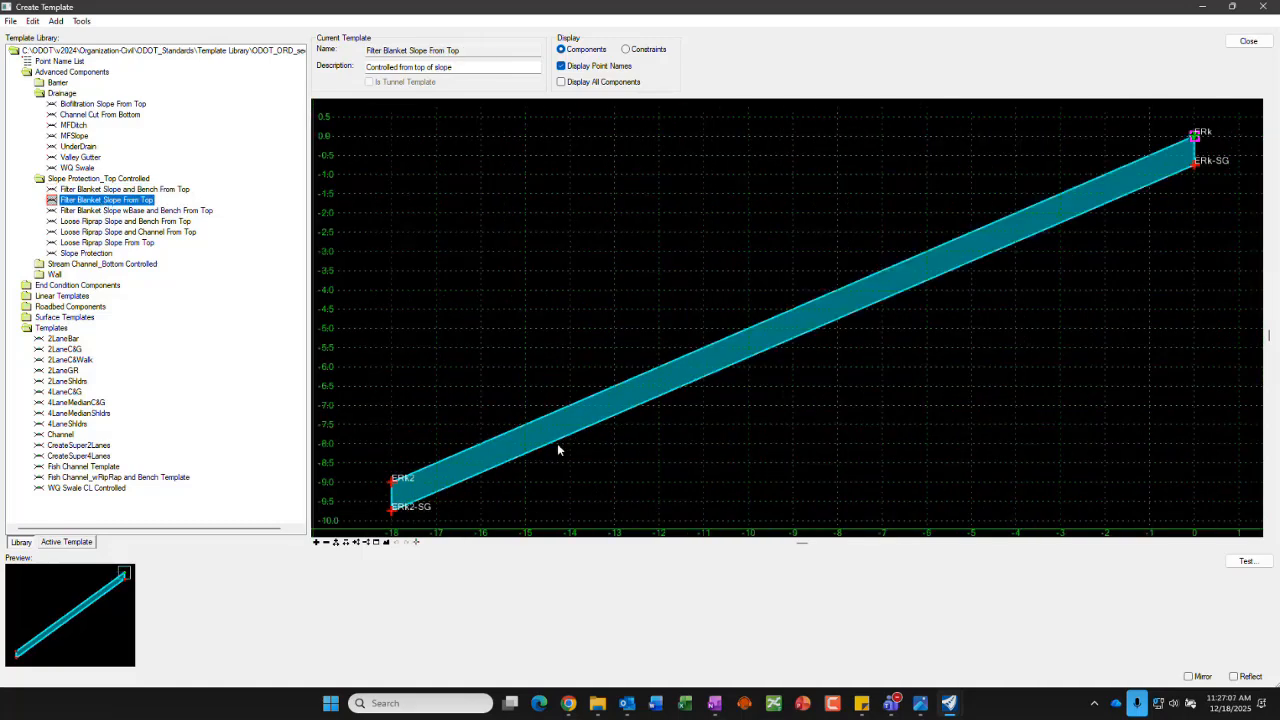
pyautogui.moveTo(507, 466)
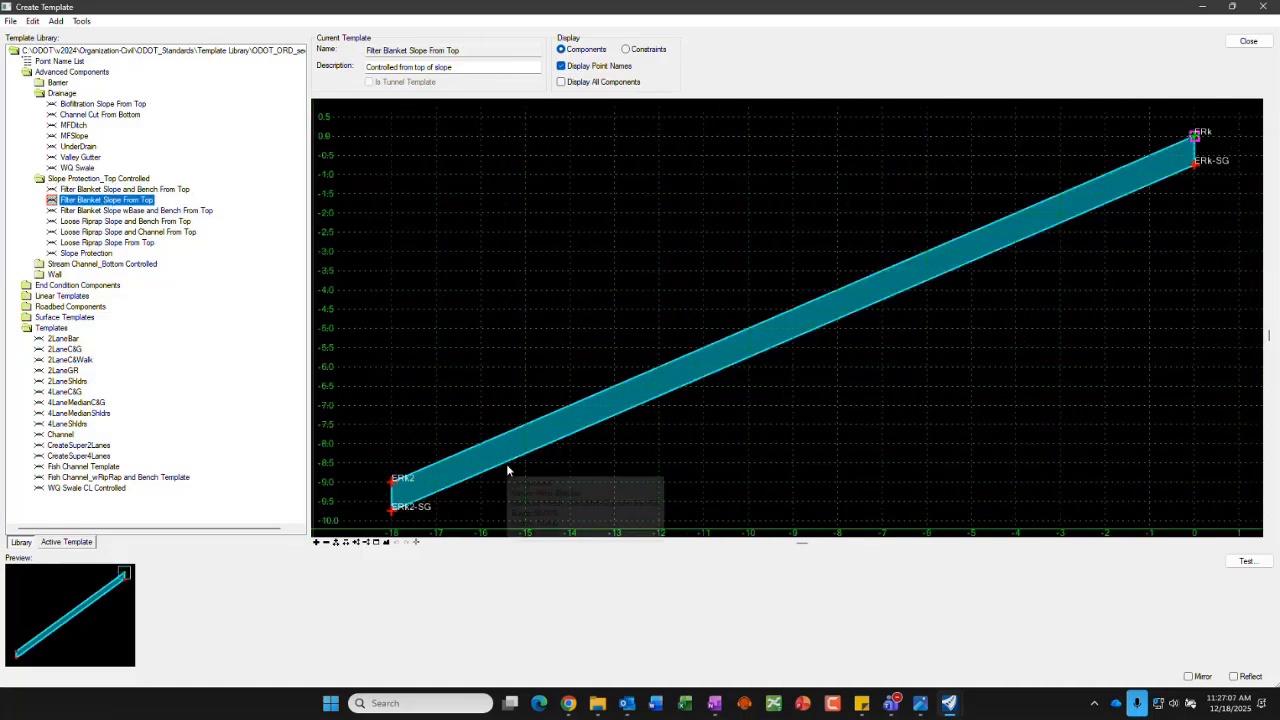
pyautogui.click(129, 211)
pyautogui.doubleClick(129, 212)
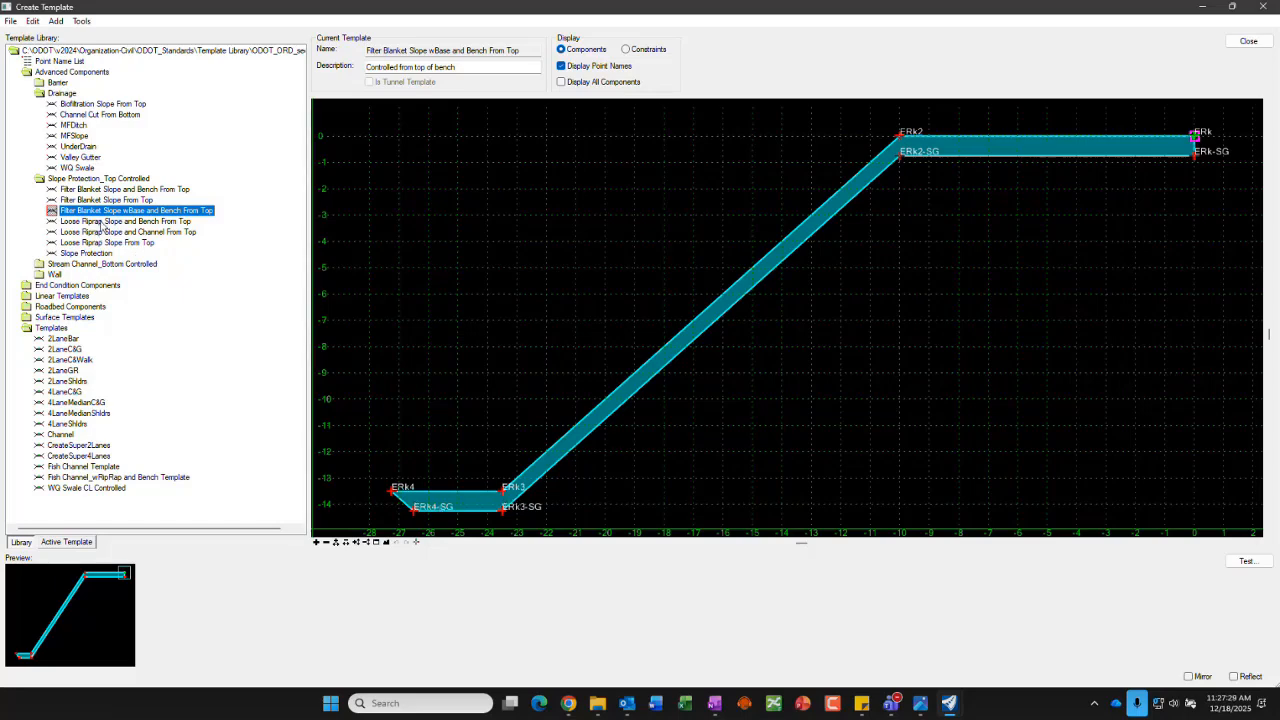
# Display the three Loose Riprap components controlled from the top and the Slope Protection component, inspecting its riprap and base layers
pyautogui.click(101, 221)
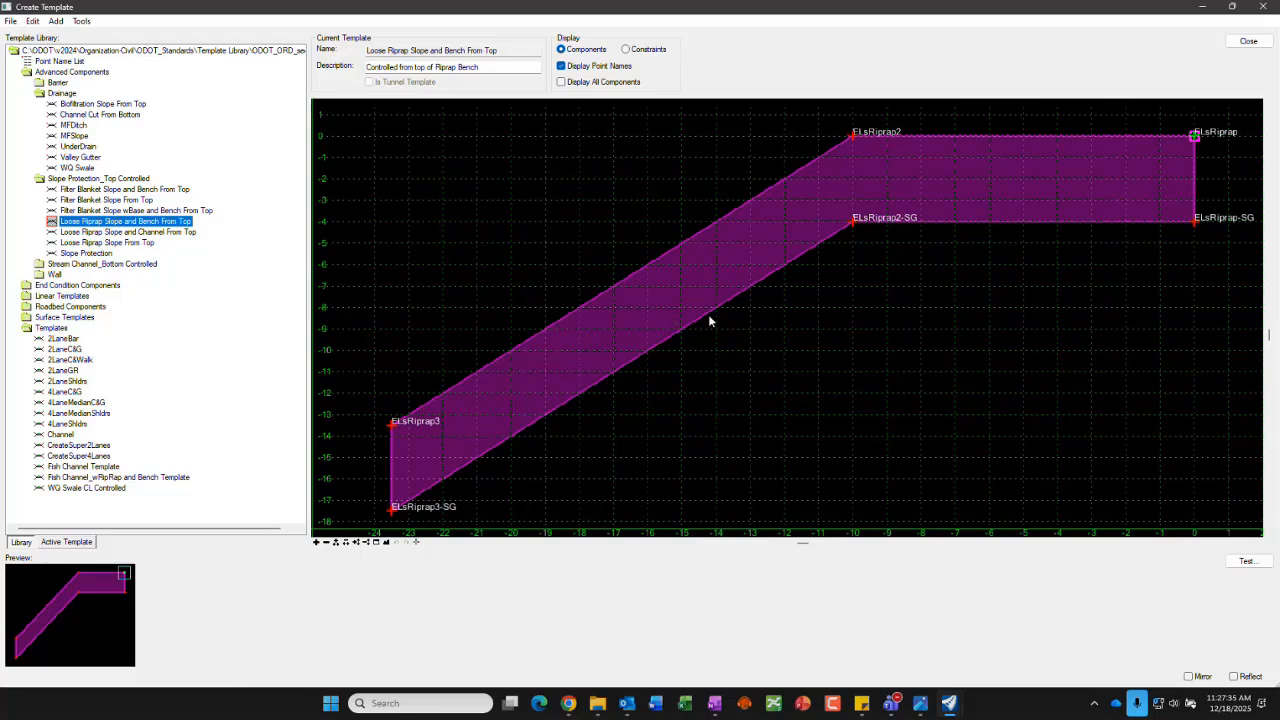
pyautogui.moveTo(738, 300)
pyautogui.click(95, 232)
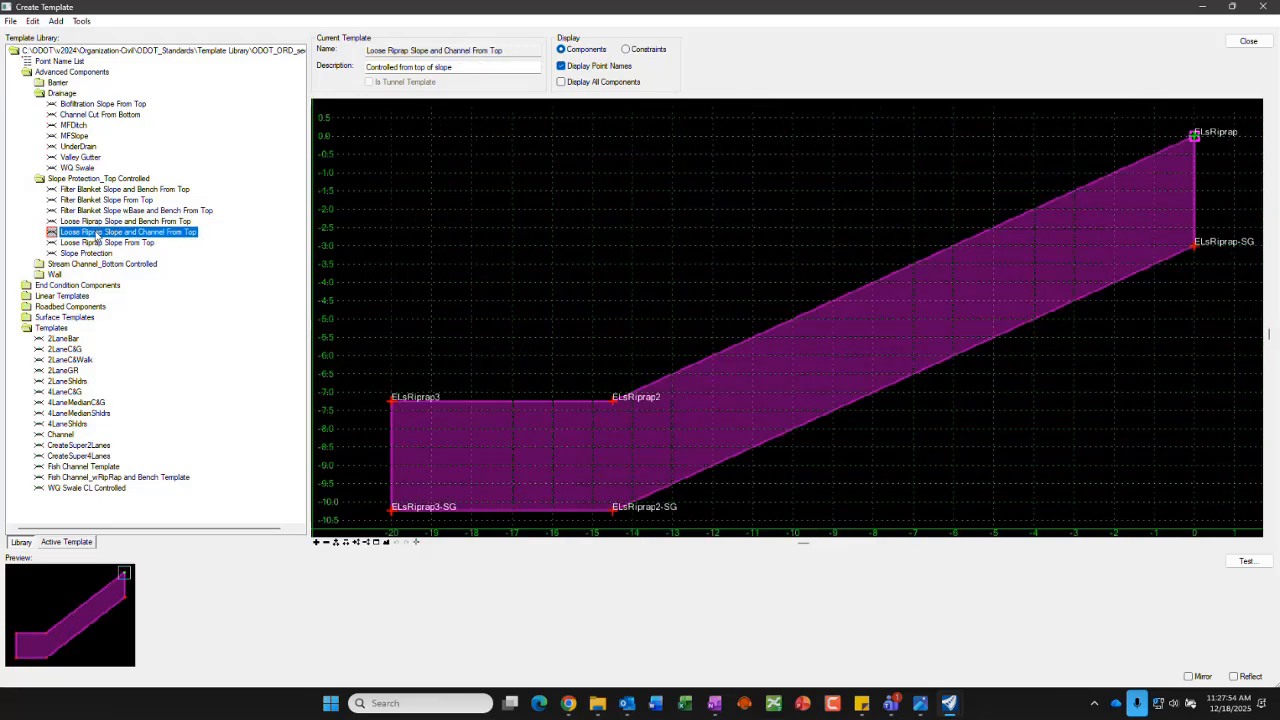
pyautogui.click(99, 243)
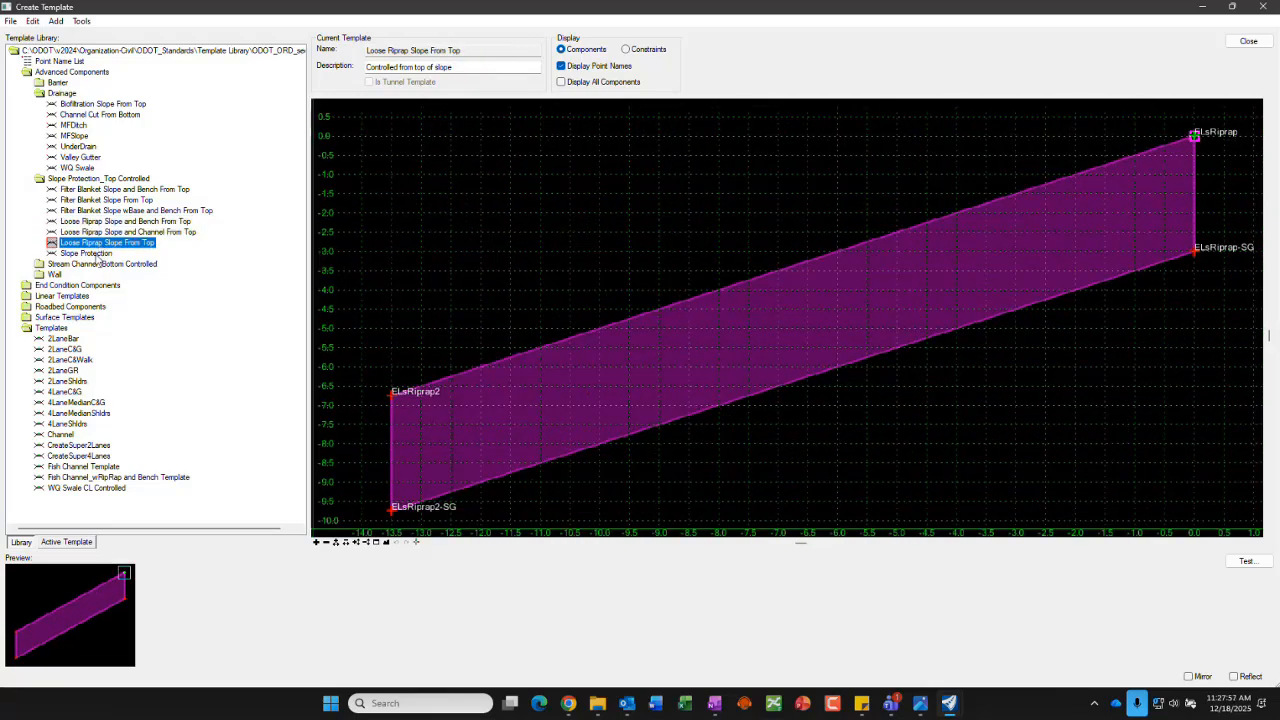
pyautogui.click(100, 255)
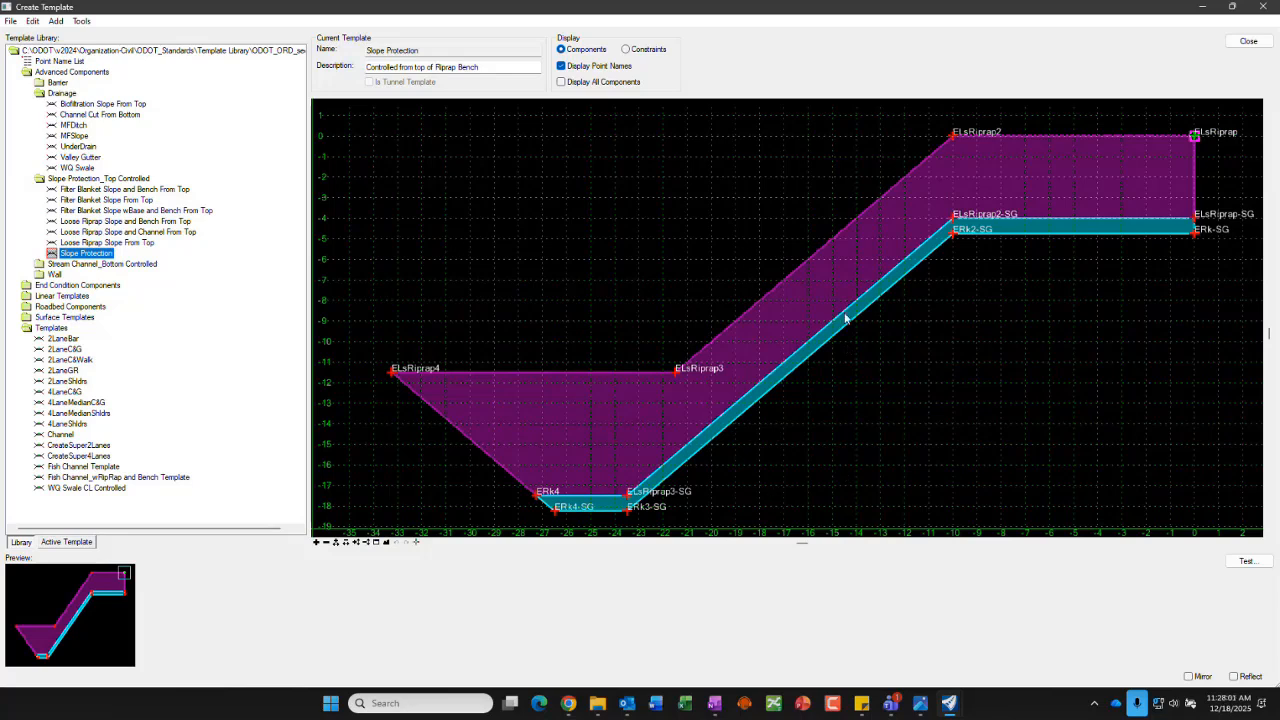
pyautogui.moveTo(830, 335)
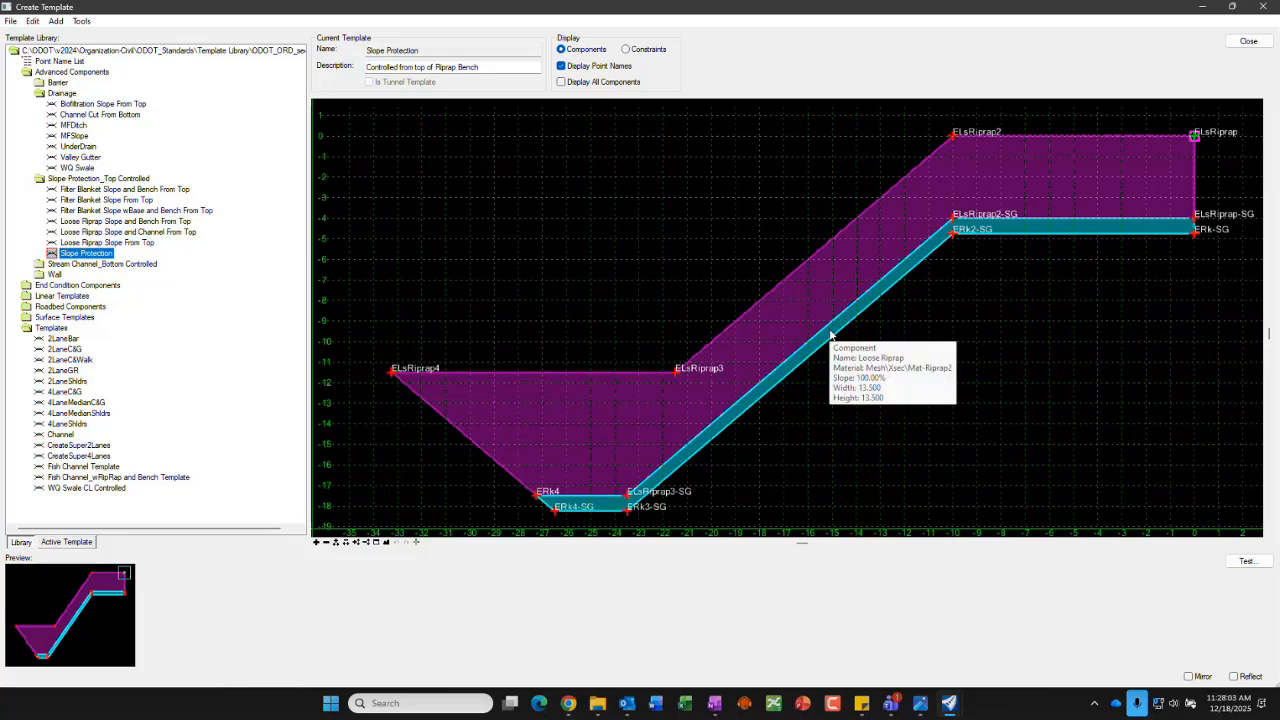
pyautogui.moveTo(867, 313)
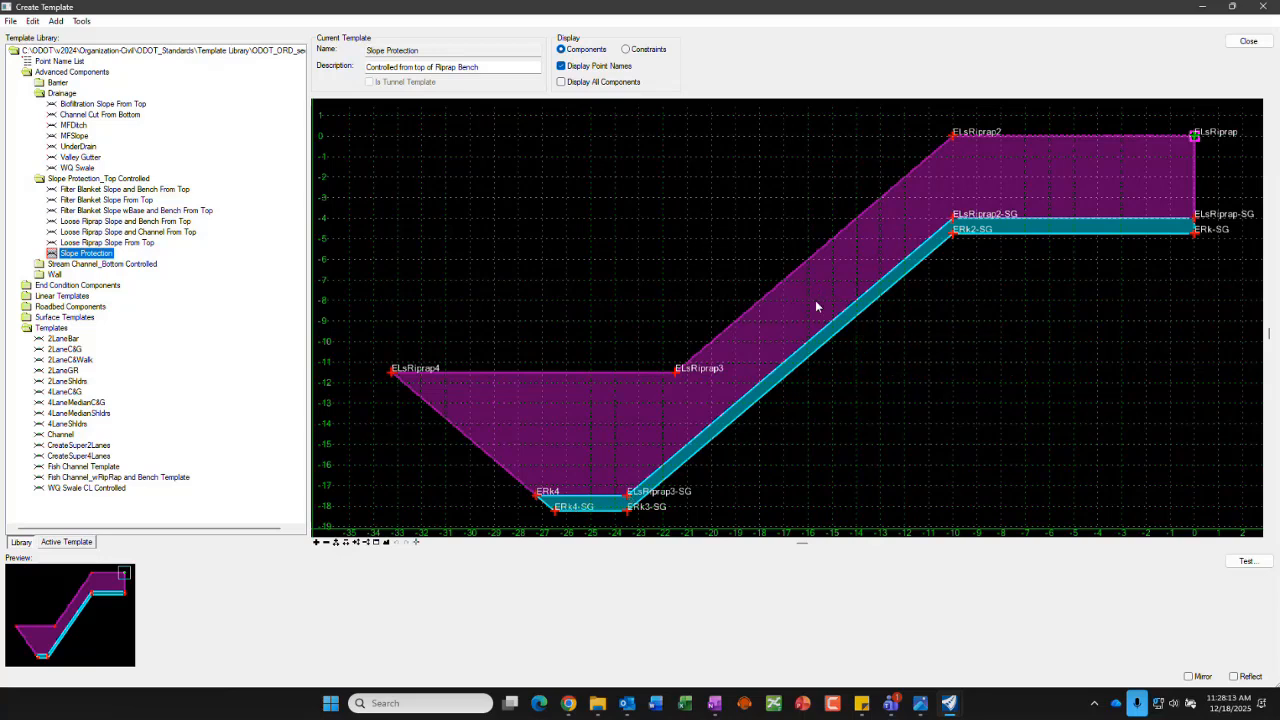
# Expand the Stream Channel_Bottom Controlled folder and display its two Filter Blanket components and the Fish Channel component
pyautogui.doubleClick(39, 265)
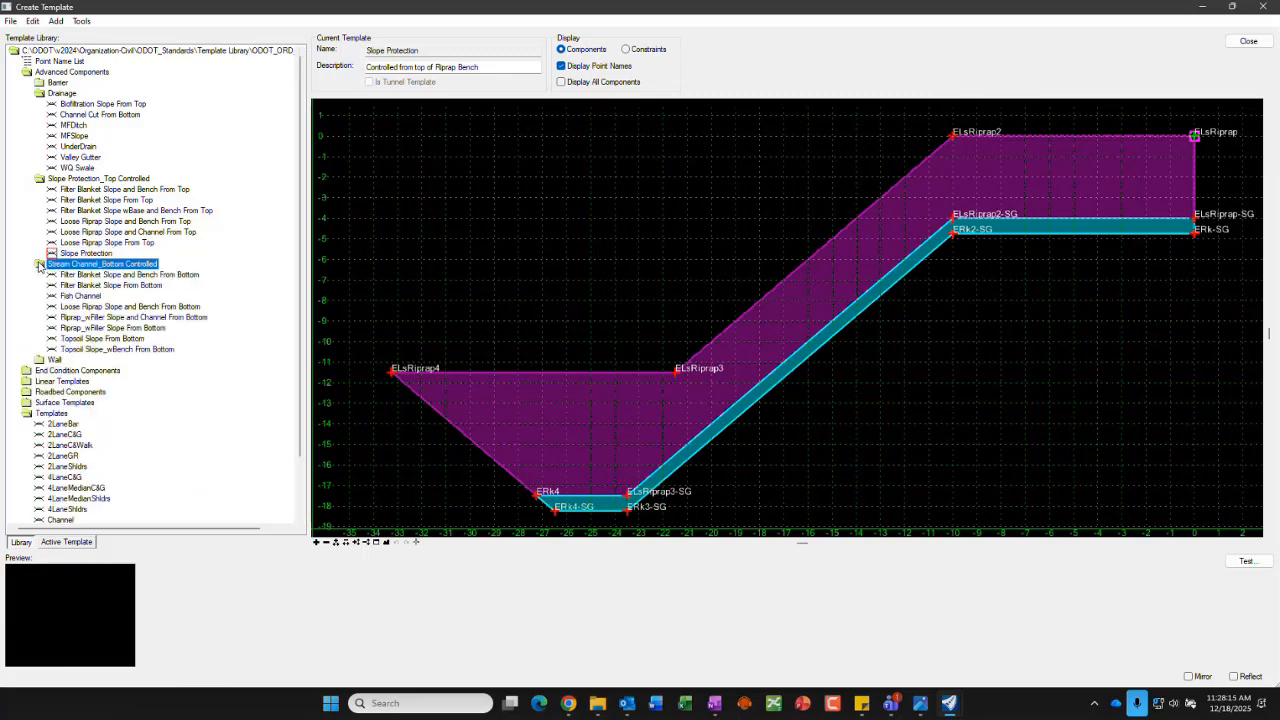
pyautogui.doubleClick(133, 276)
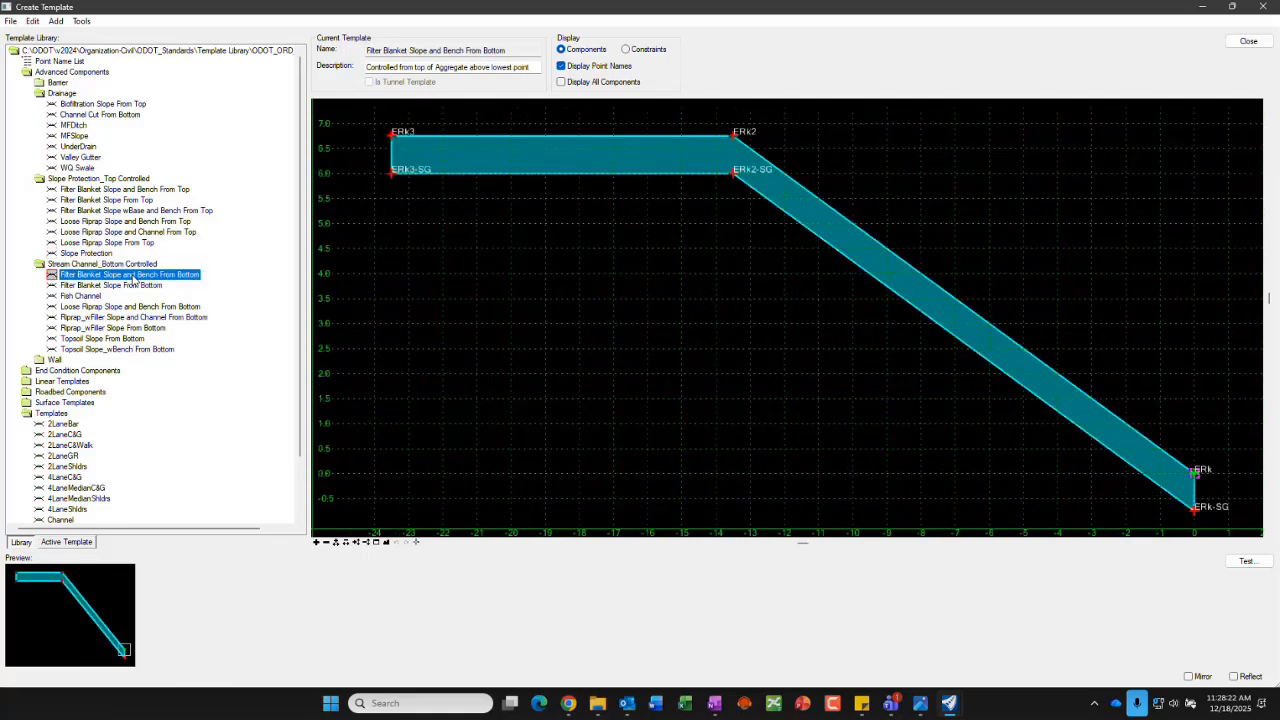
pyautogui.moveTo(1197, 476)
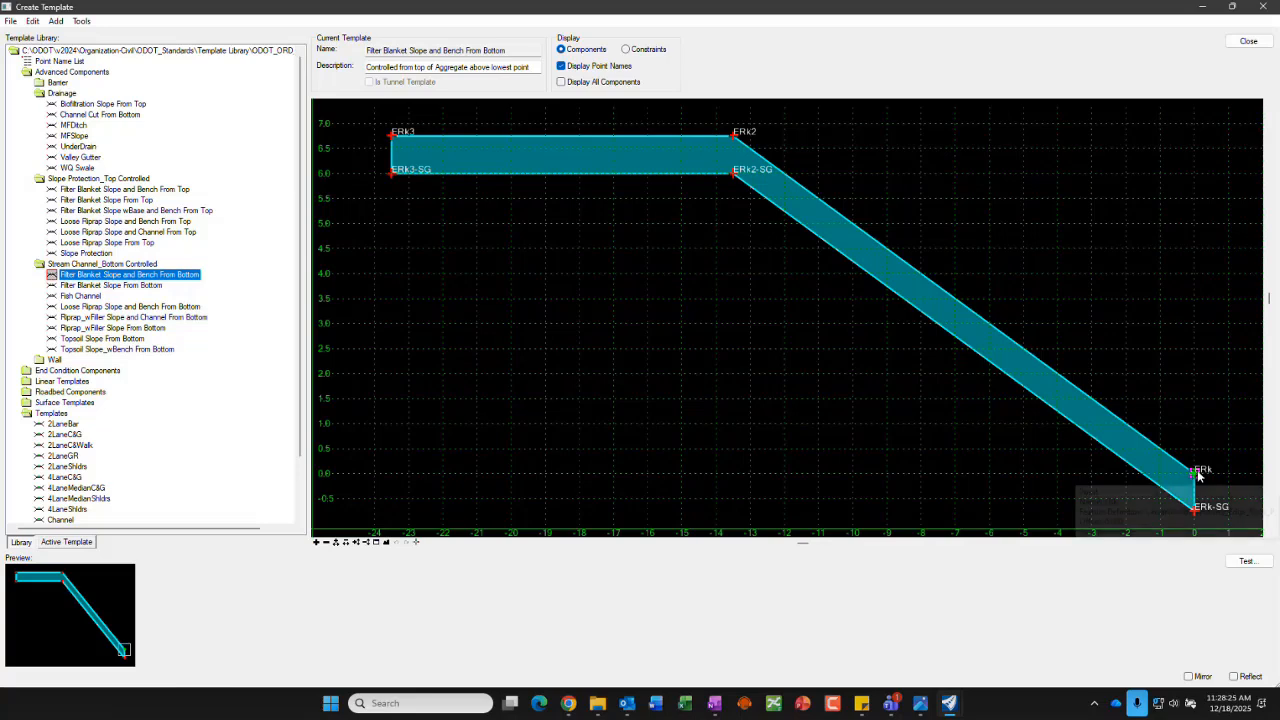
pyautogui.click(88, 286)
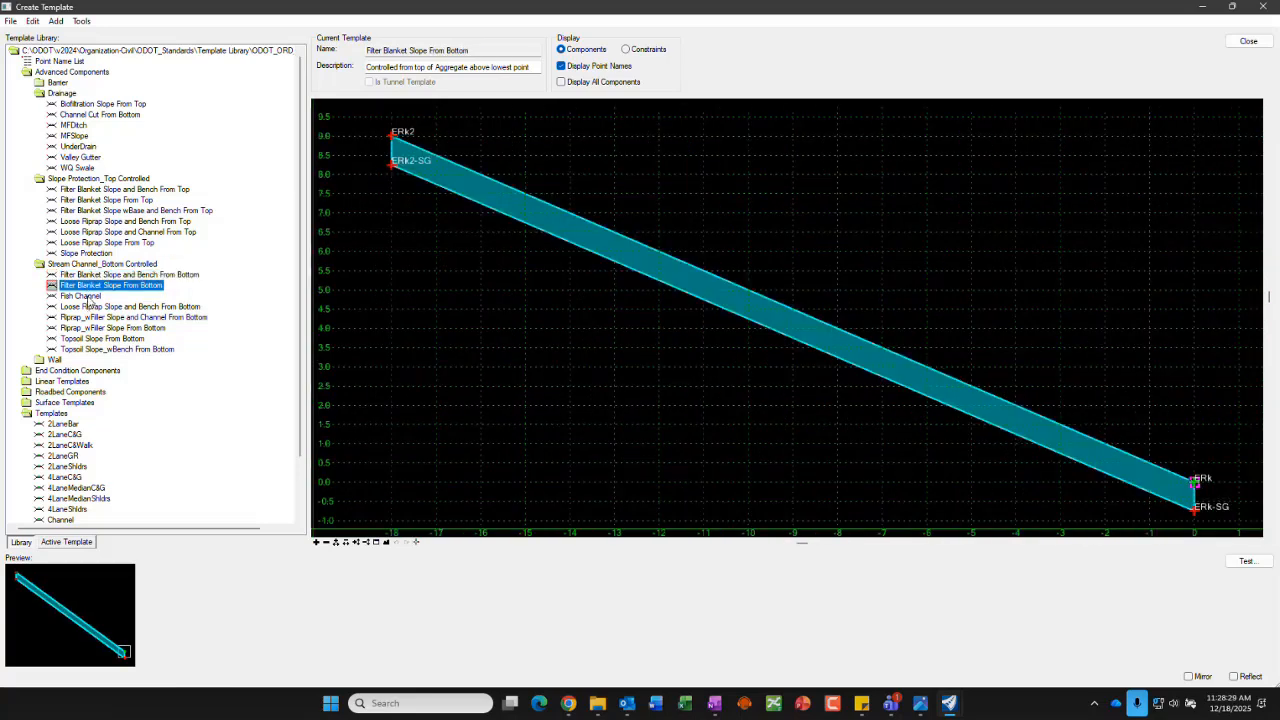
pyautogui.click(88, 296)
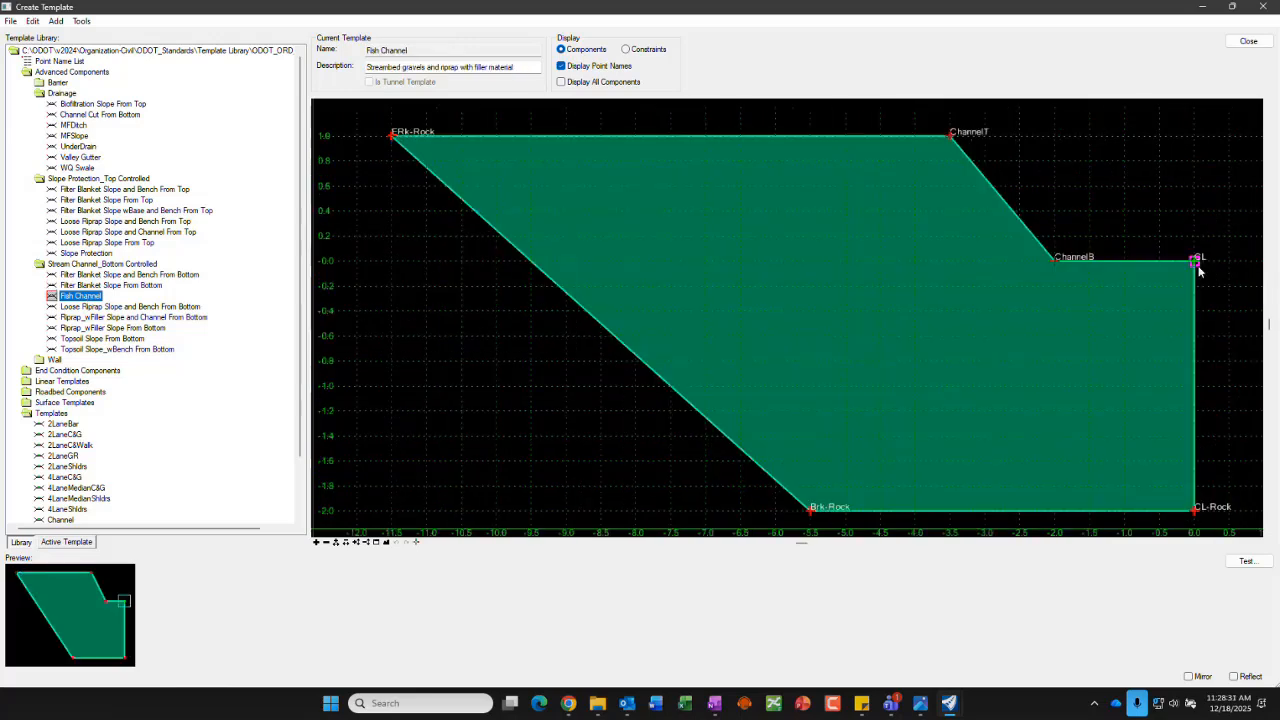
pyautogui.moveTo(1200, 267)
# Display the bottom-controlled Loose Riprap, Riprap_wFiller and Topsoil Slope components one after another
pyautogui.click(114, 308)
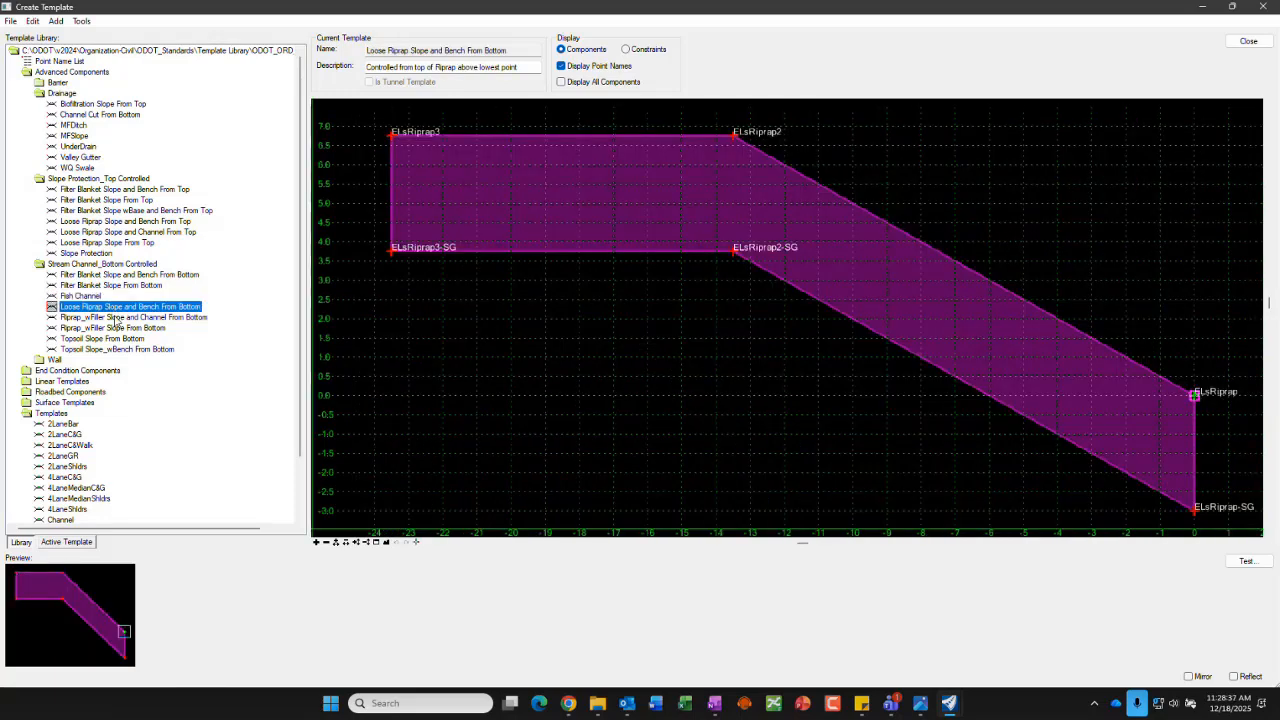
pyautogui.click(115, 318)
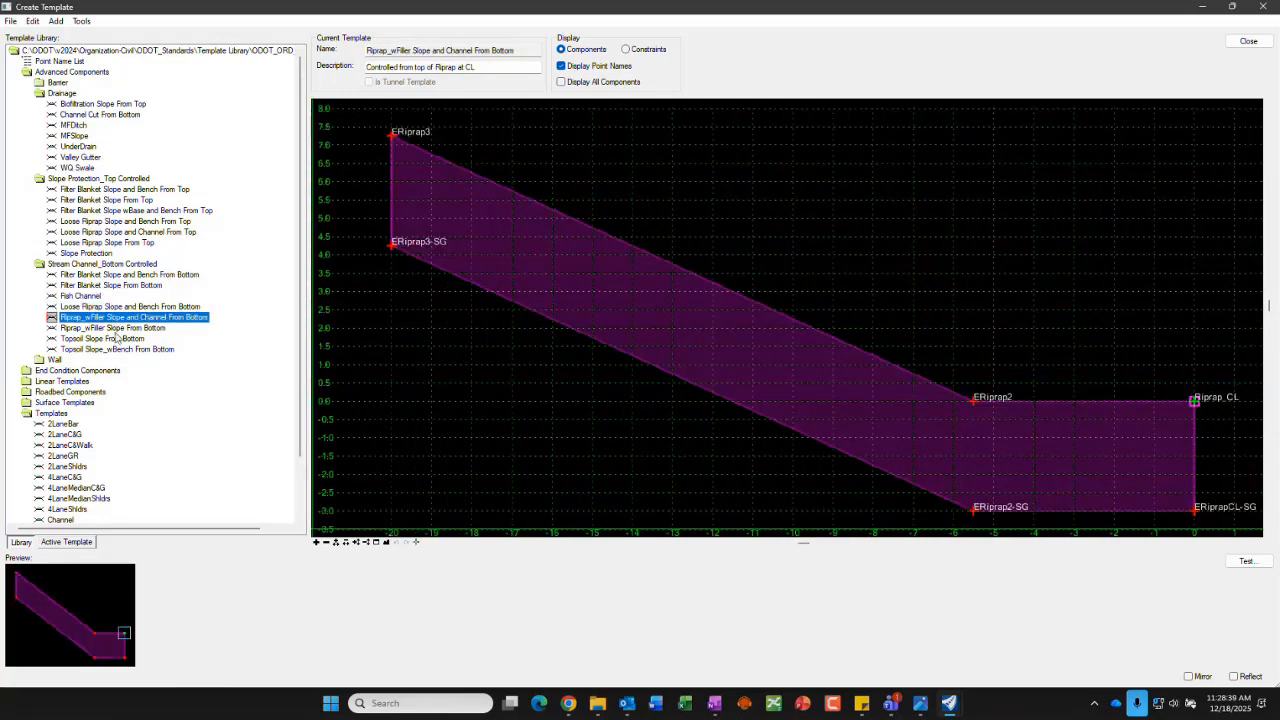
pyautogui.click(118, 329)
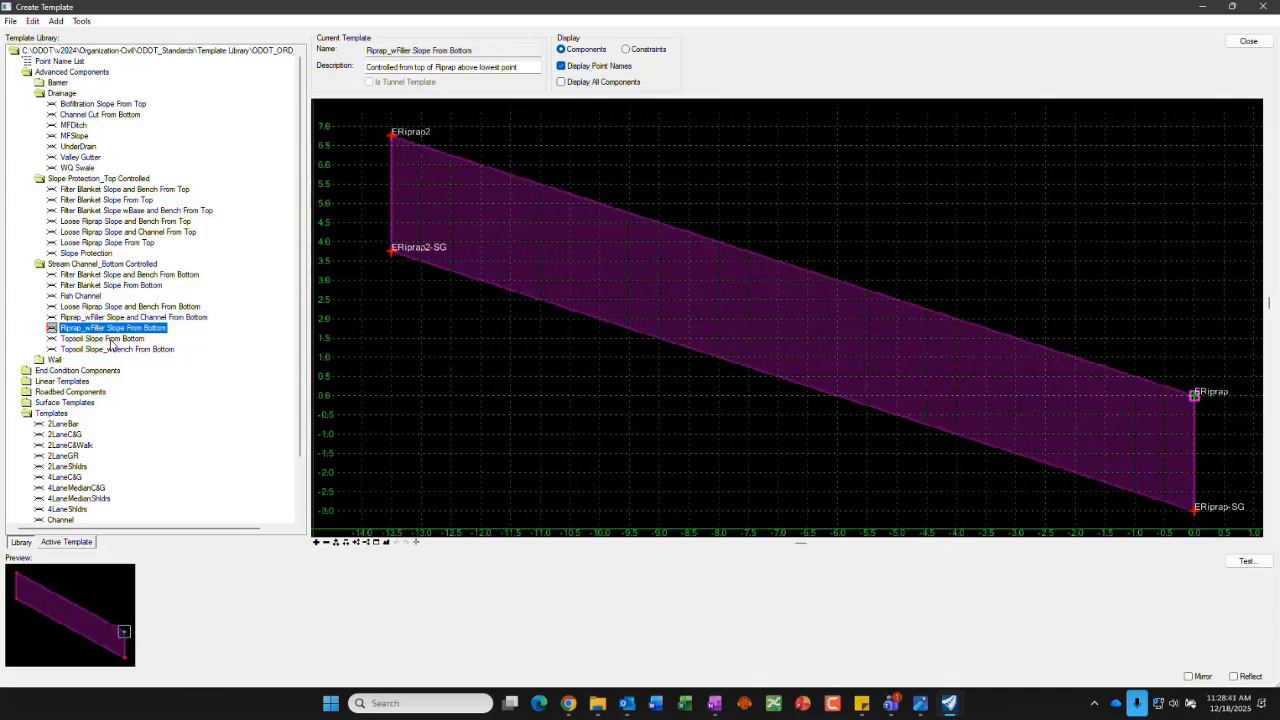
pyautogui.click(113, 339)
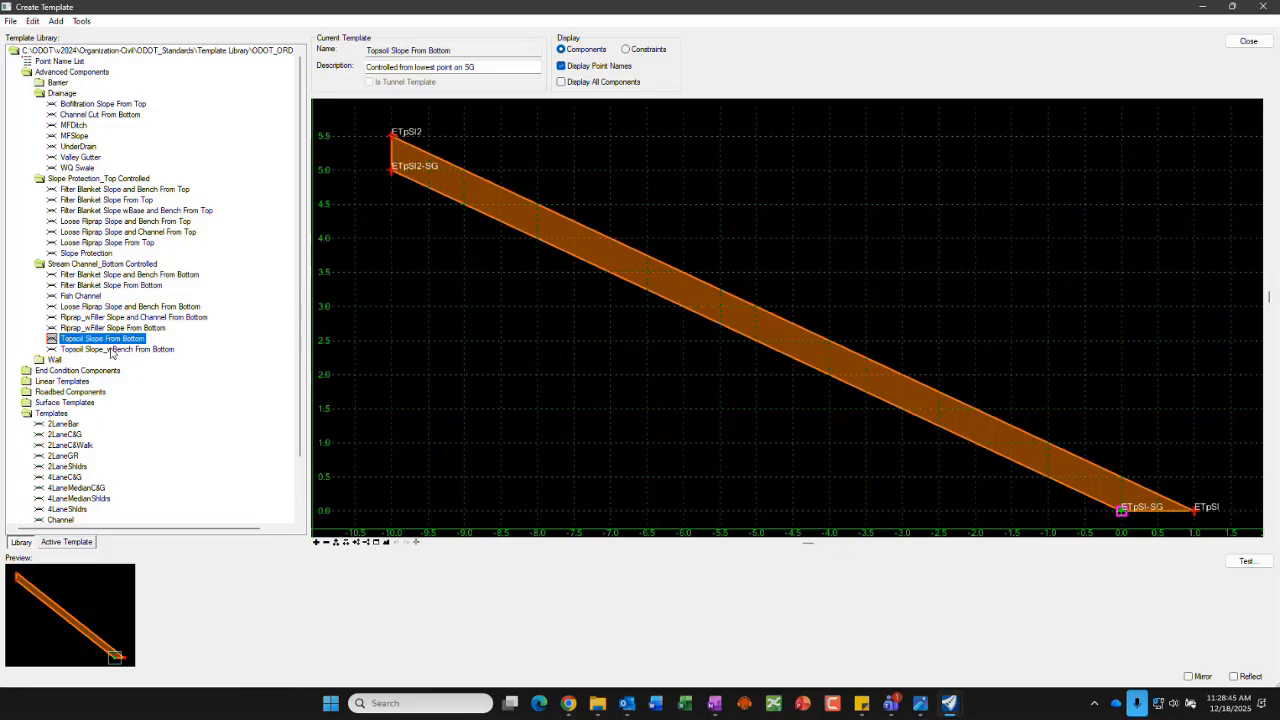
pyautogui.click(112, 350)
# Display Fish Channel_wRipRap and Bench Template from the Templates folder again, and close the Create Template window
pyautogui.scroll(-2, 150, 350)
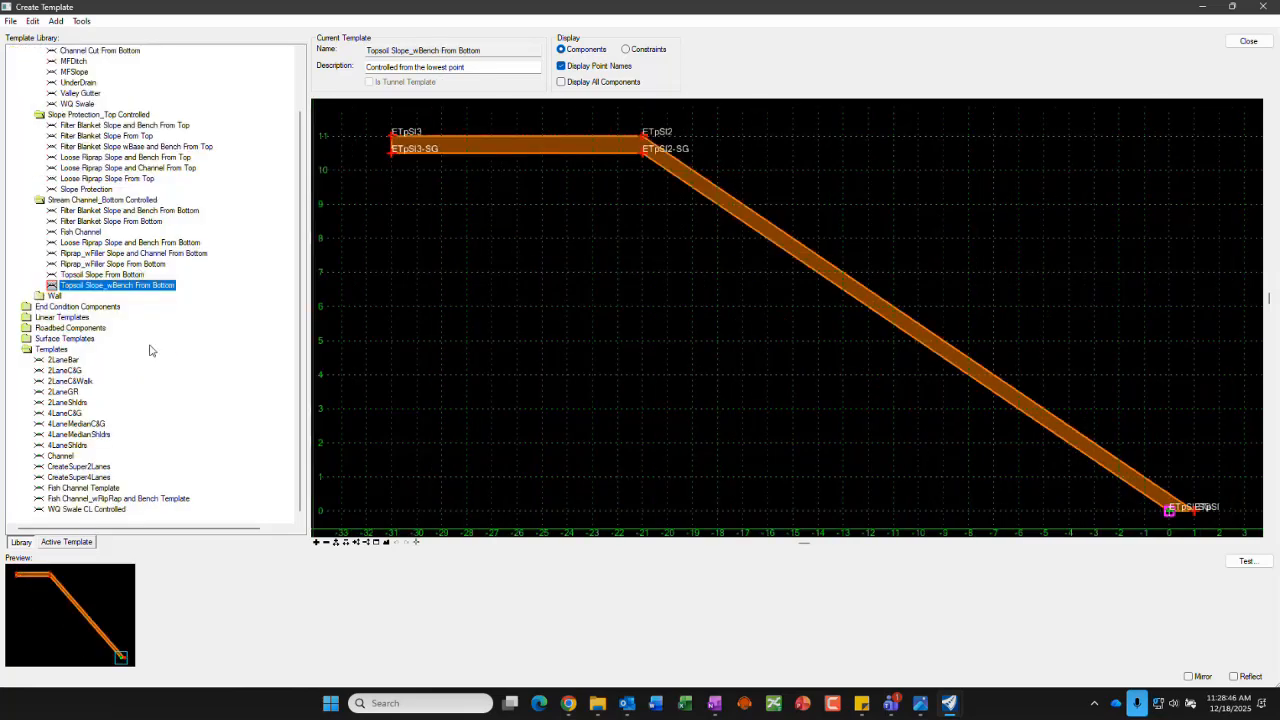
pyautogui.click(99, 498)
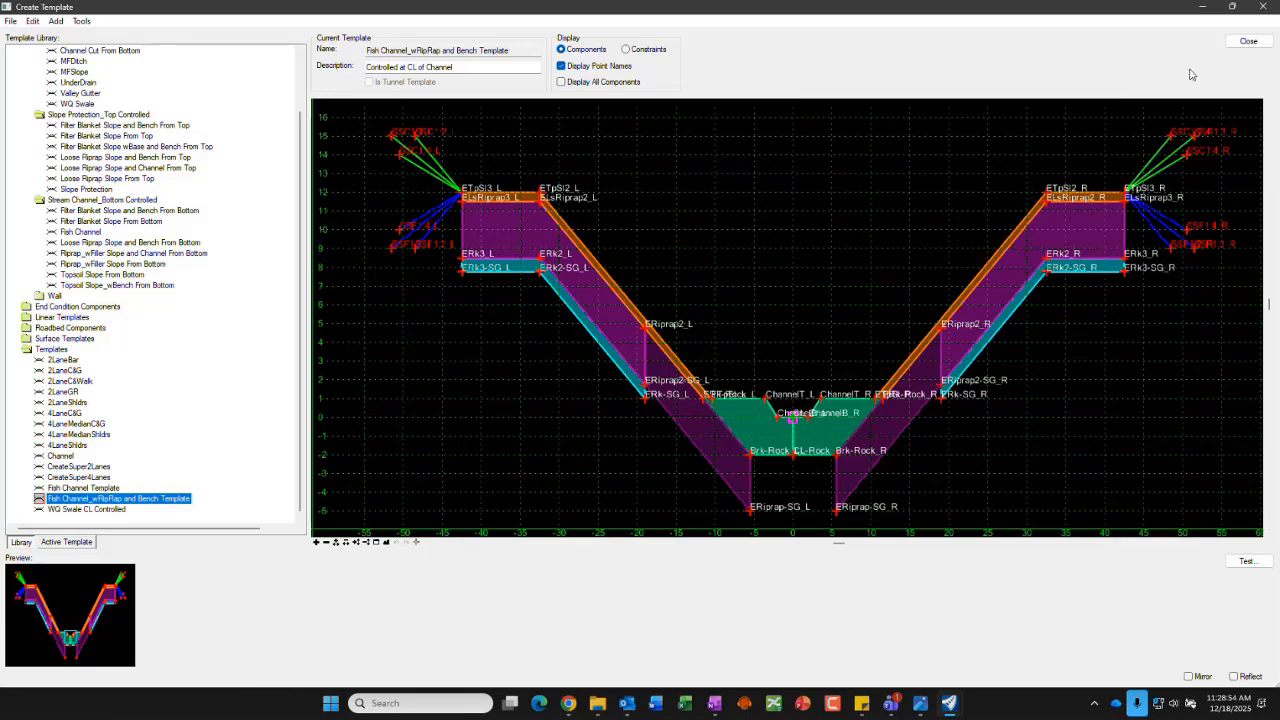
pyautogui.click(1249, 42)
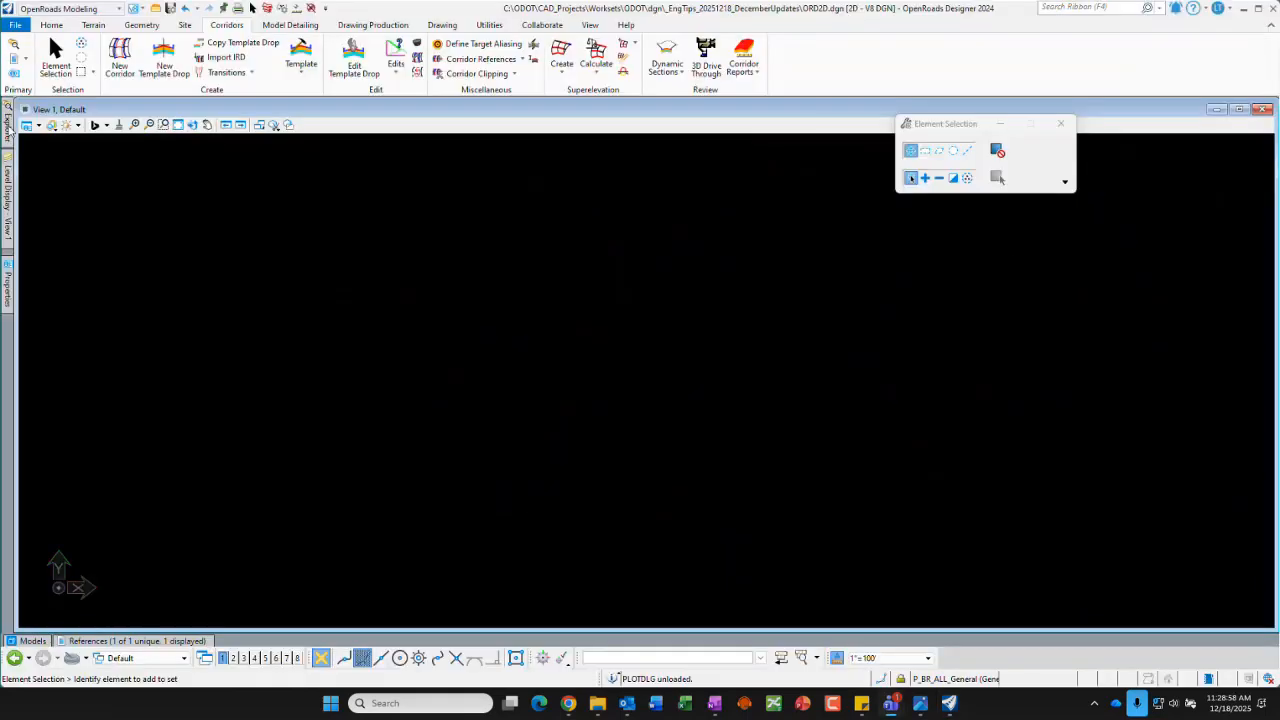
# Pin the Explorer open and expand the OpenRoads Standards library down to the Xsec mesh feature definitions in the ODOT_Features_Annotation library
pyautogui.moveTo(9, 129)
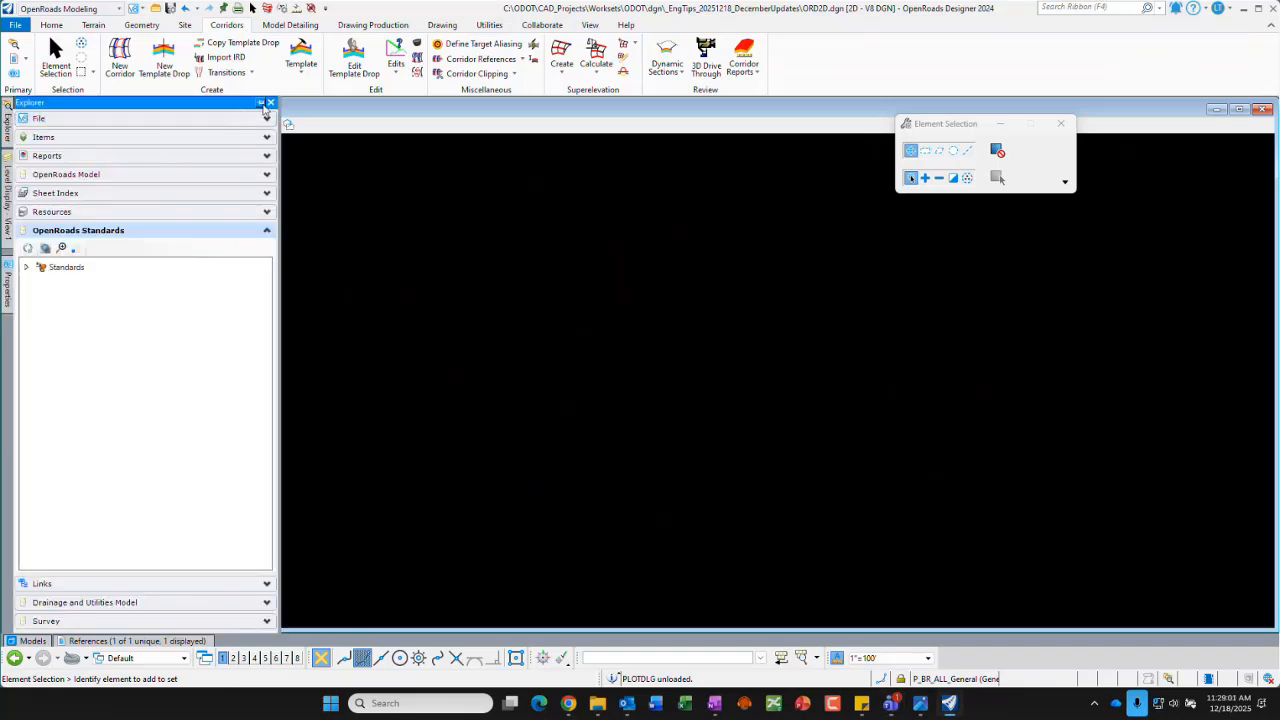
pyautogui.click(261, 103)
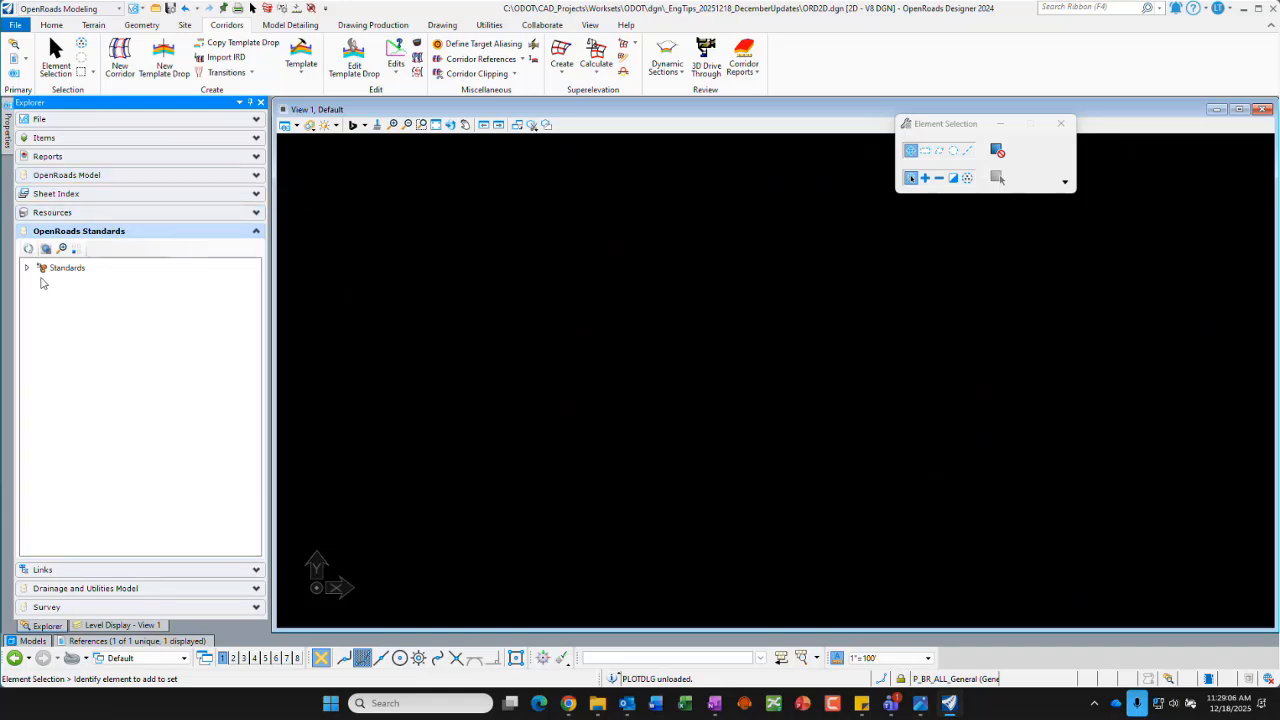
pyautogui.click(26, 268)
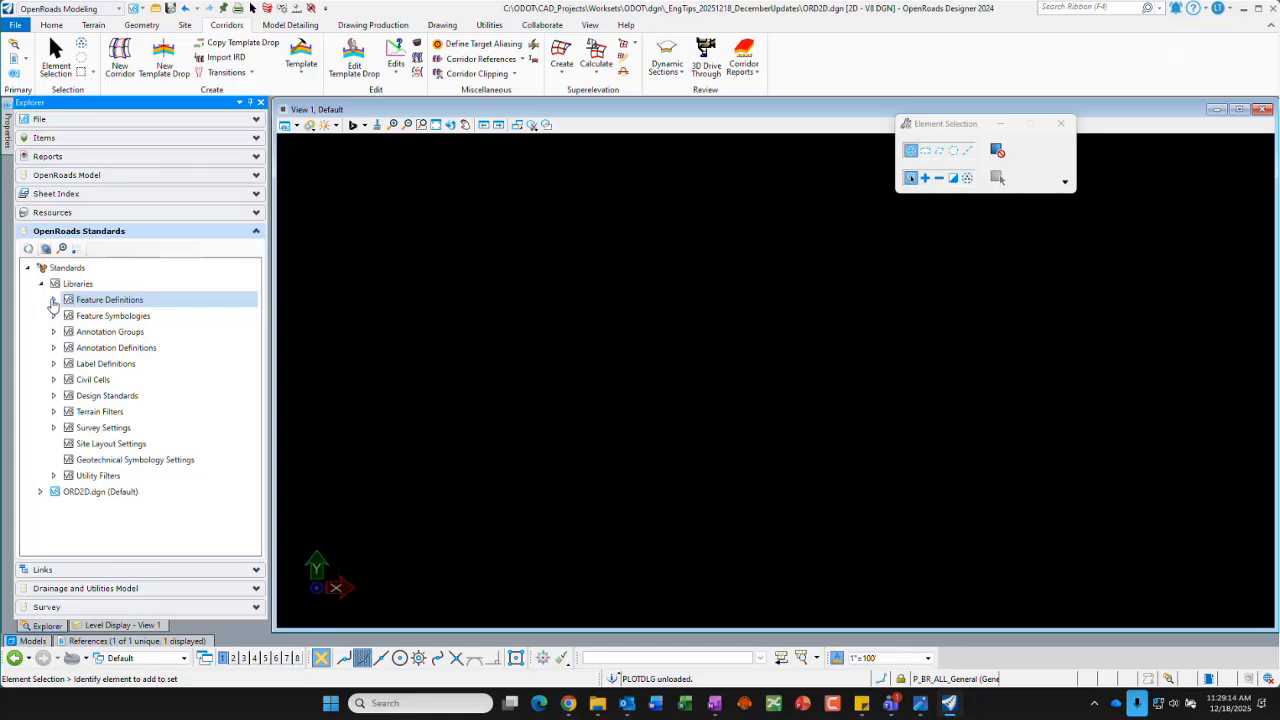
pyautogui.click(53, 301)
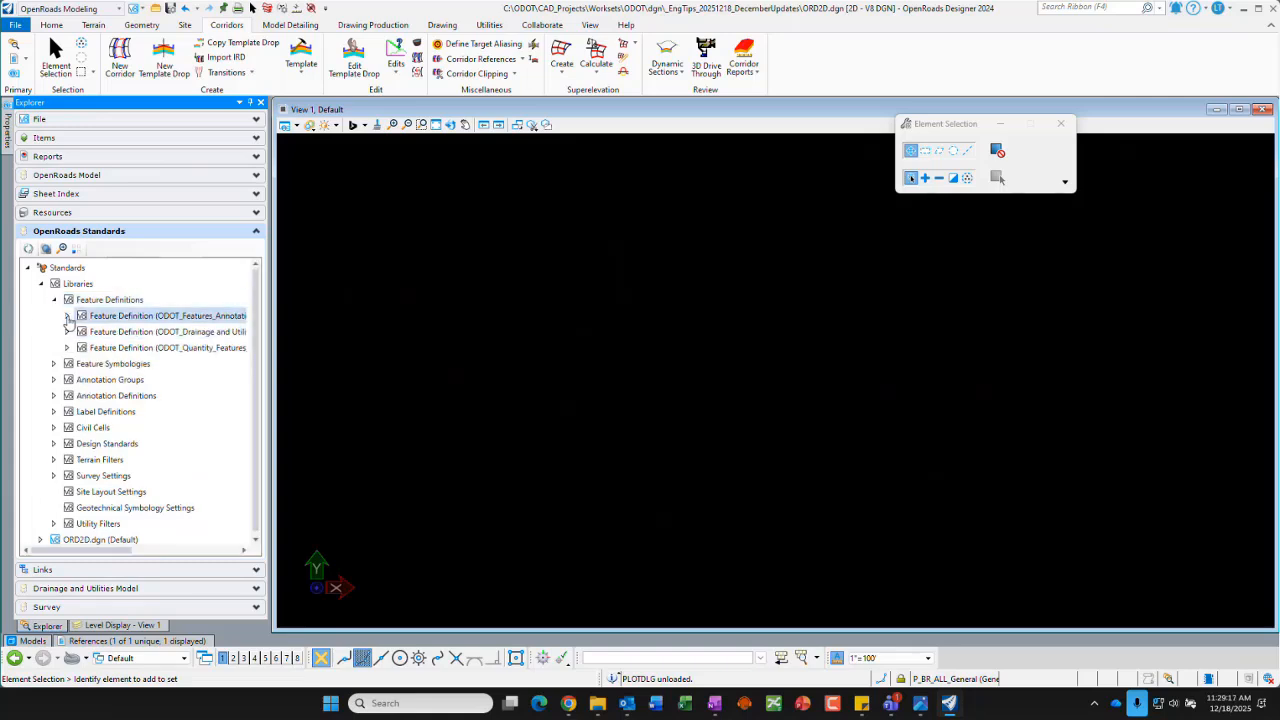
pyautogui.click(66, 317)
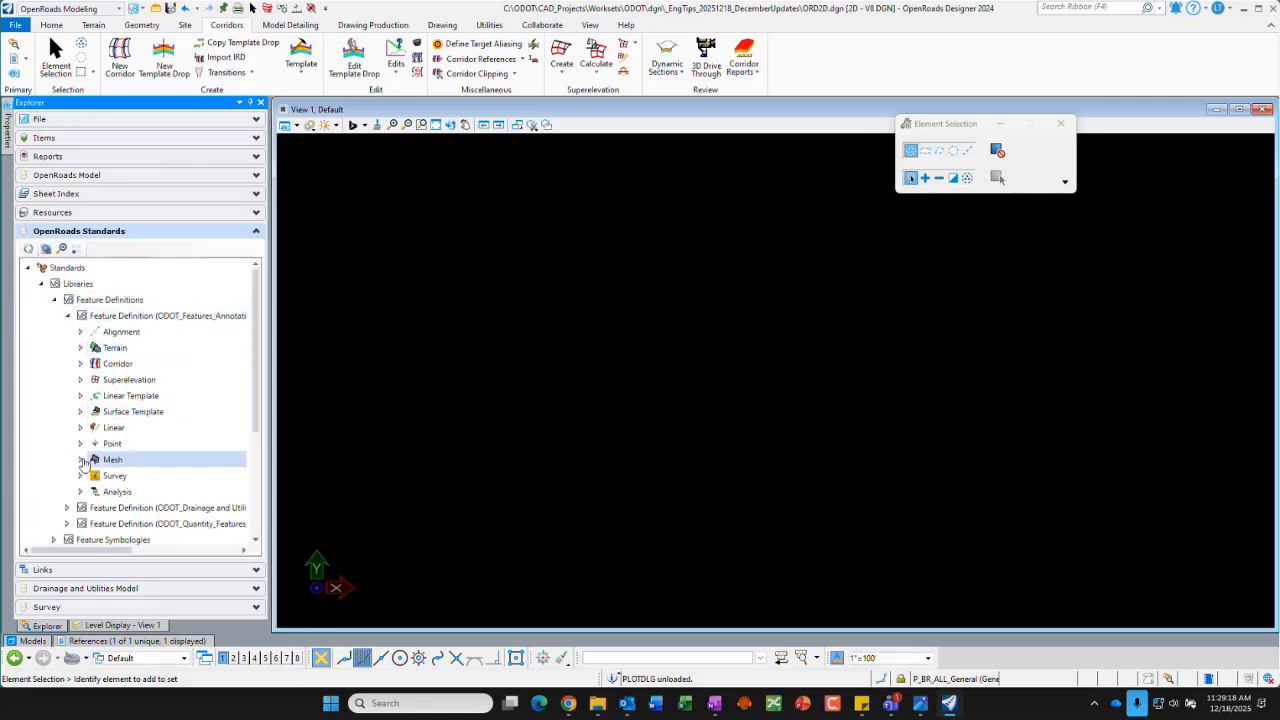
pyautogui.click(81, 460)
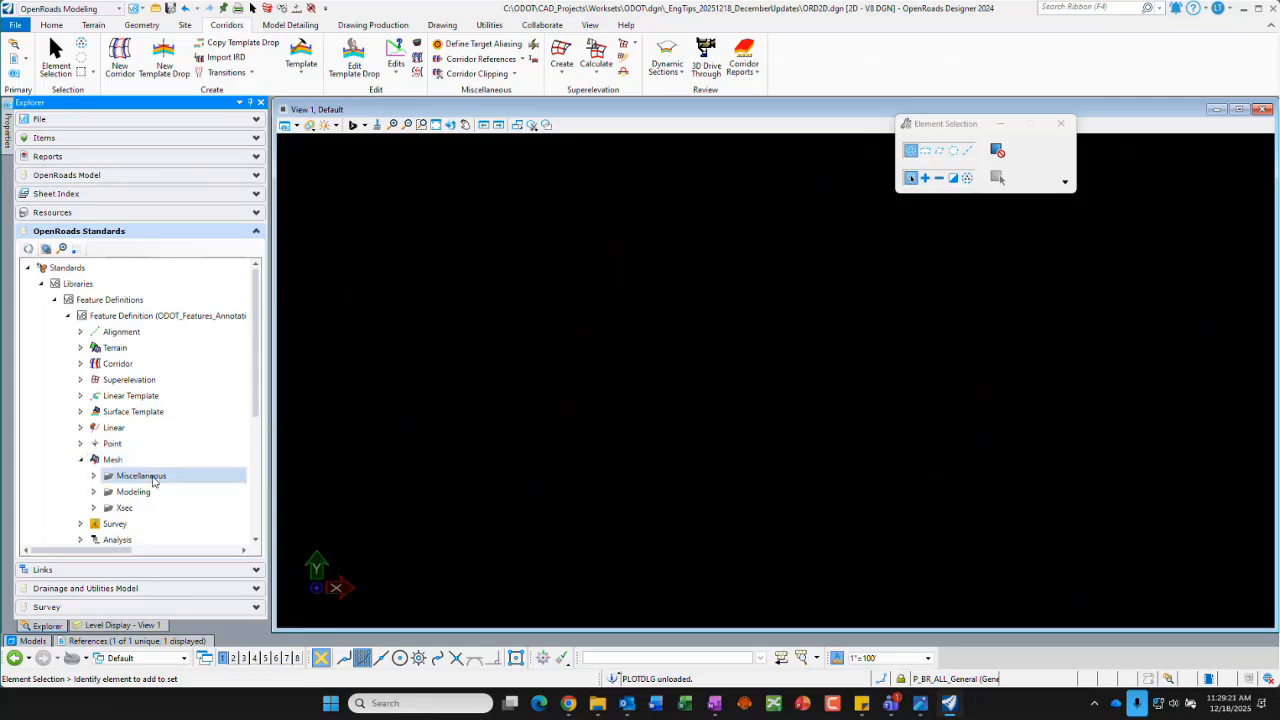
pyautogui.click(81, 523)
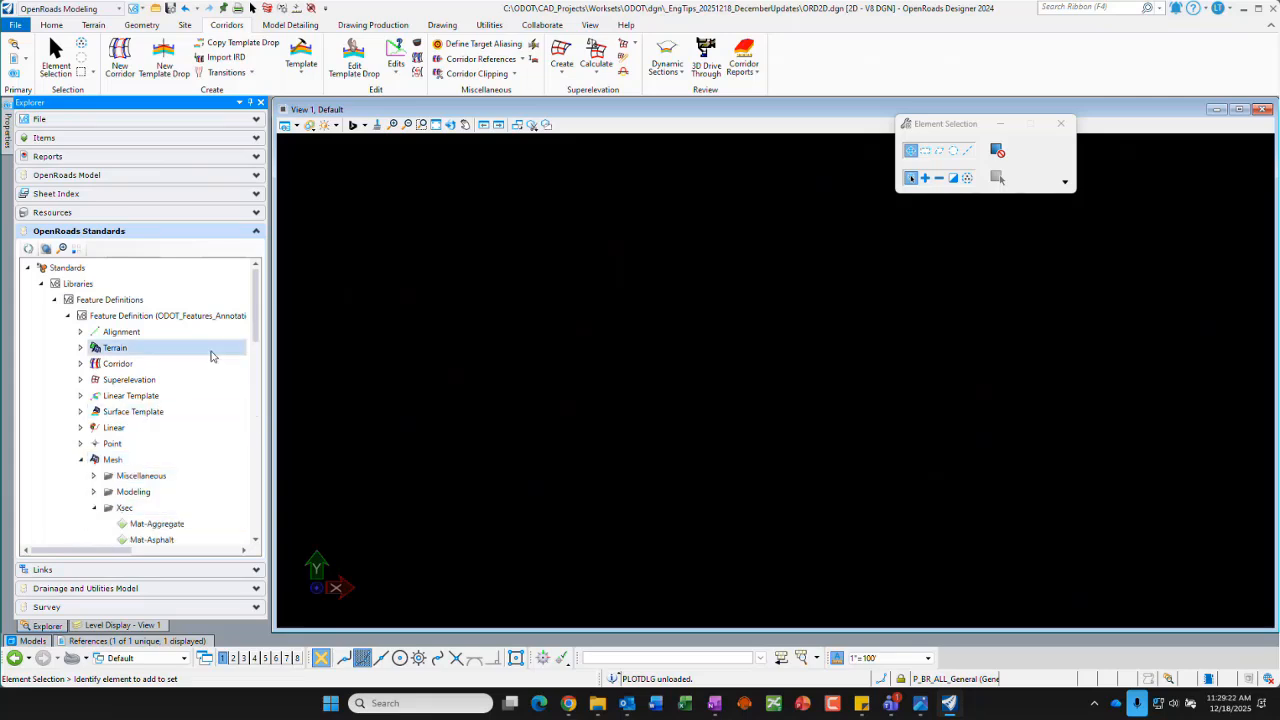
# Review the Xsec mesh materials from Mat-Concrete onward, widening the Explorer to read full names, and select Mat-Gravels and Riprap w Filler Material
pyautogui.scroll(-6, 218, 349)
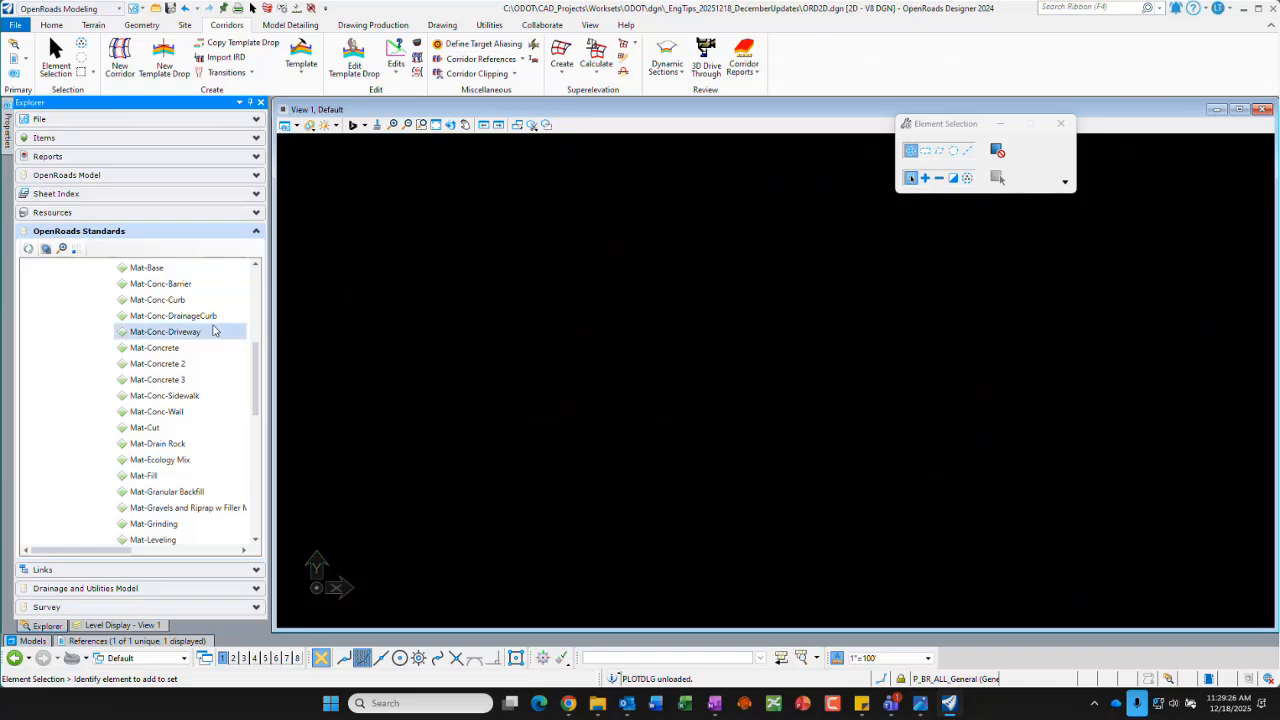
pyautogui.scroll(1, 218, 330)
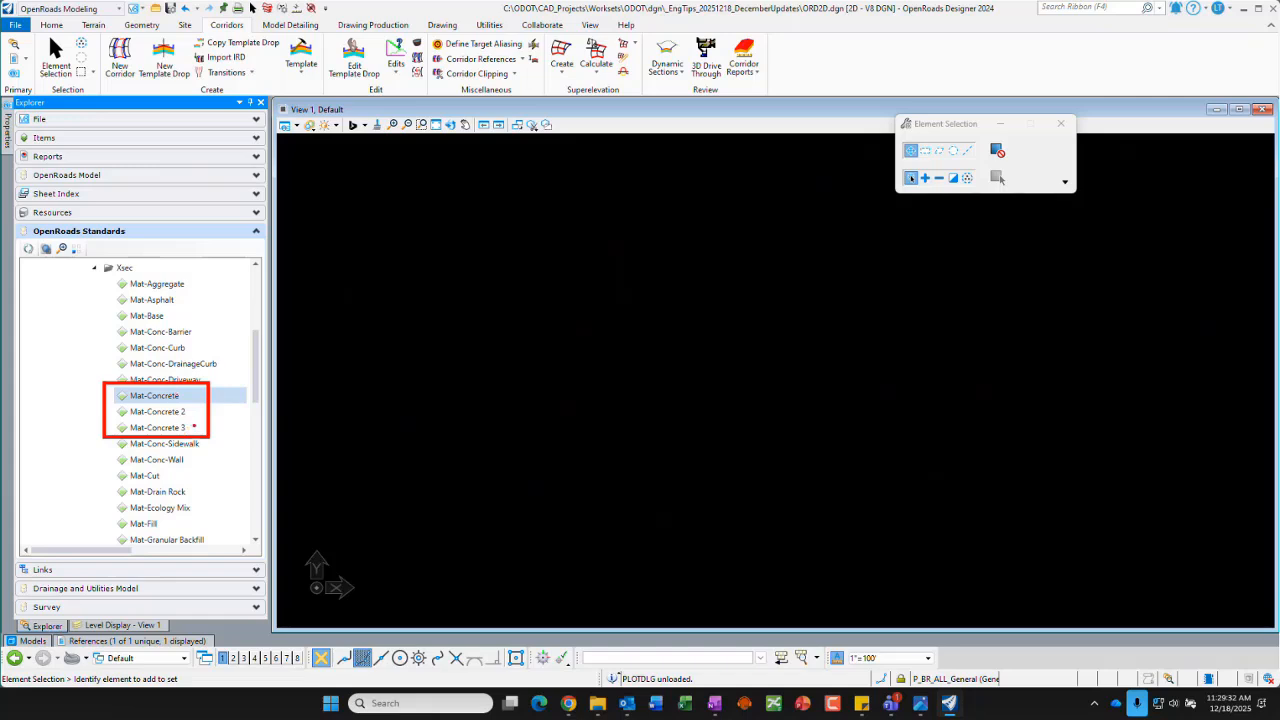
pyautogui.click(184, 366)
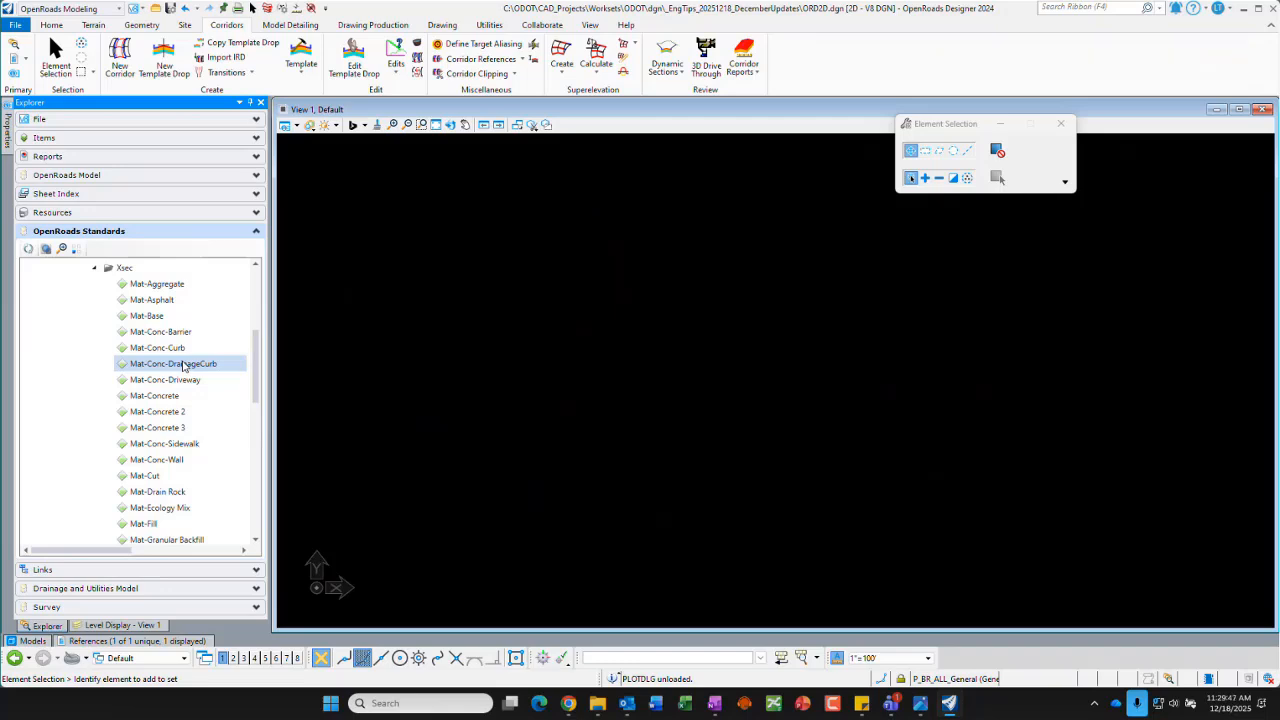
pyautogui.scroll(-2, 184, 366)
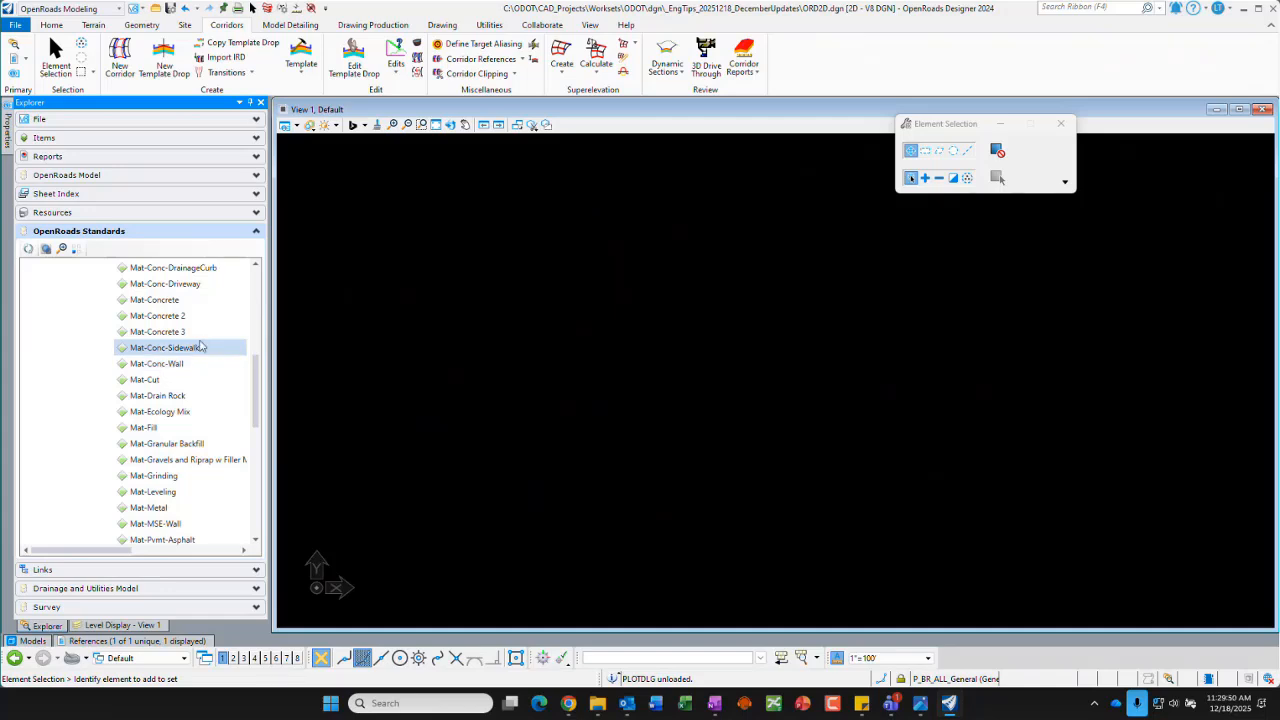
pyautogui.scroll(-1, 200, 346)
pyautogui.scroll(-1, 200, 346)
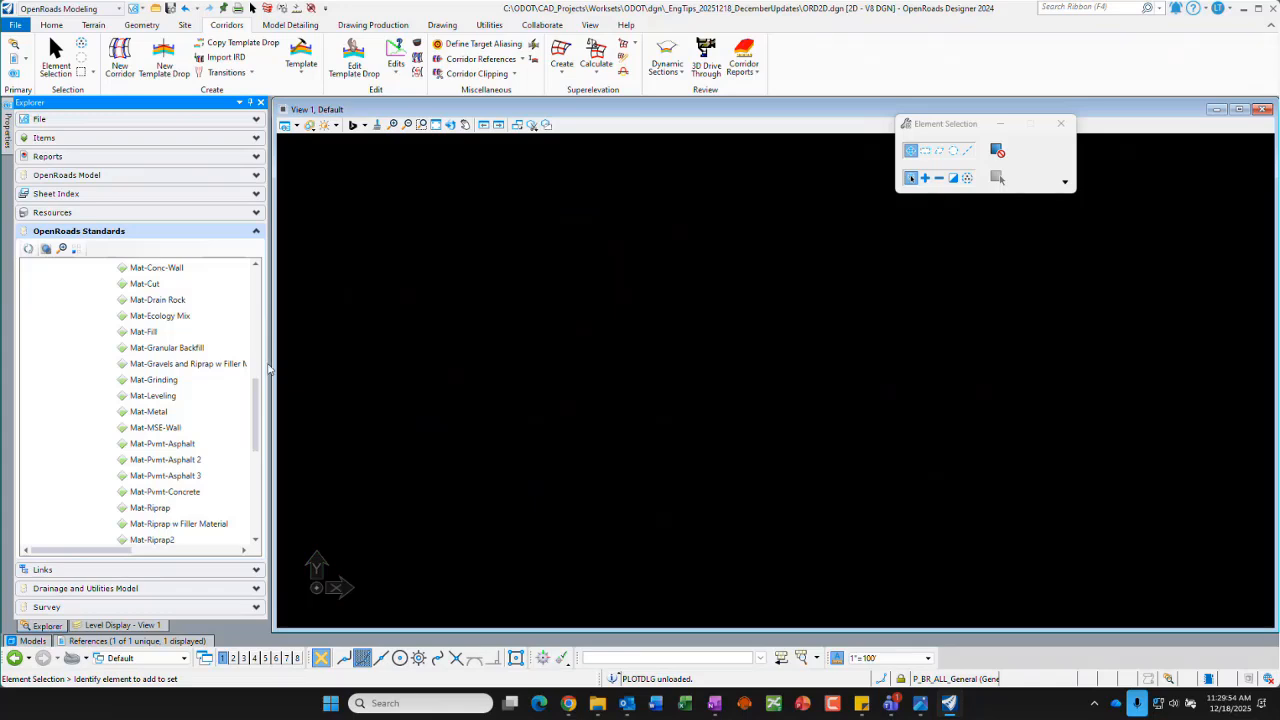
pyautogui.moveTo(268, 370); pyautogui.dragTo(316, 370)
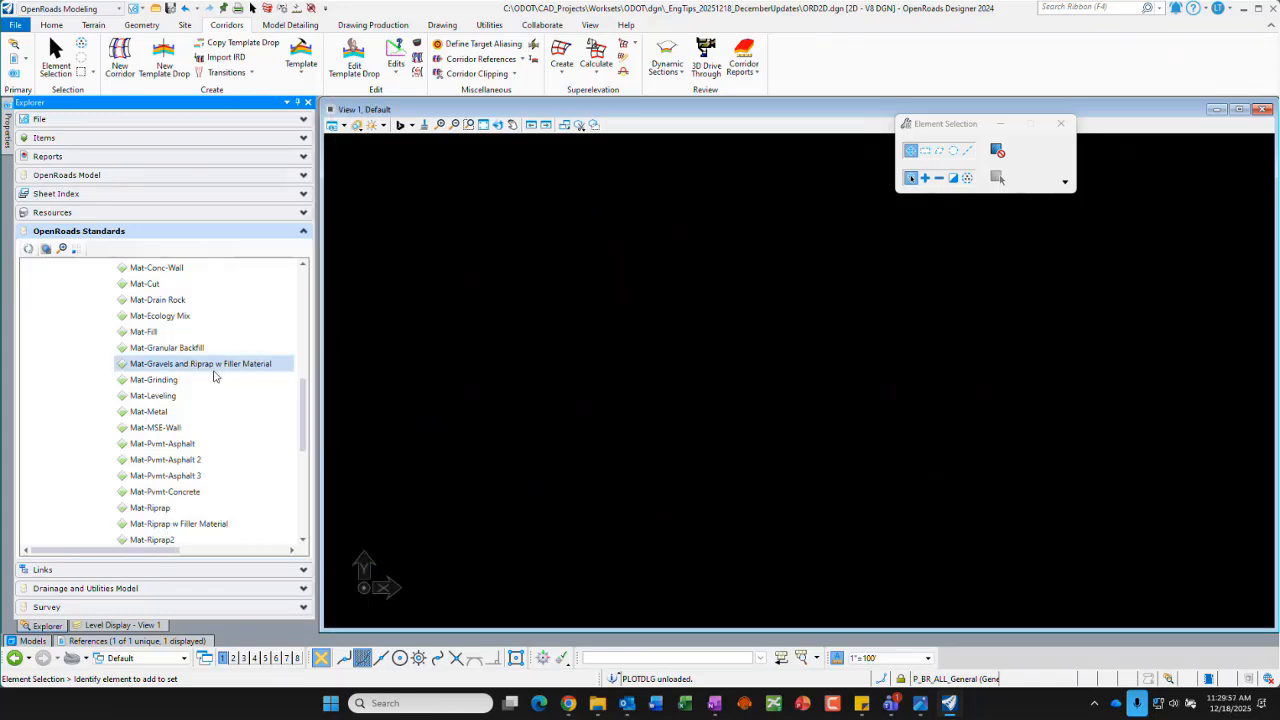
pyautogui.click(193, 368)
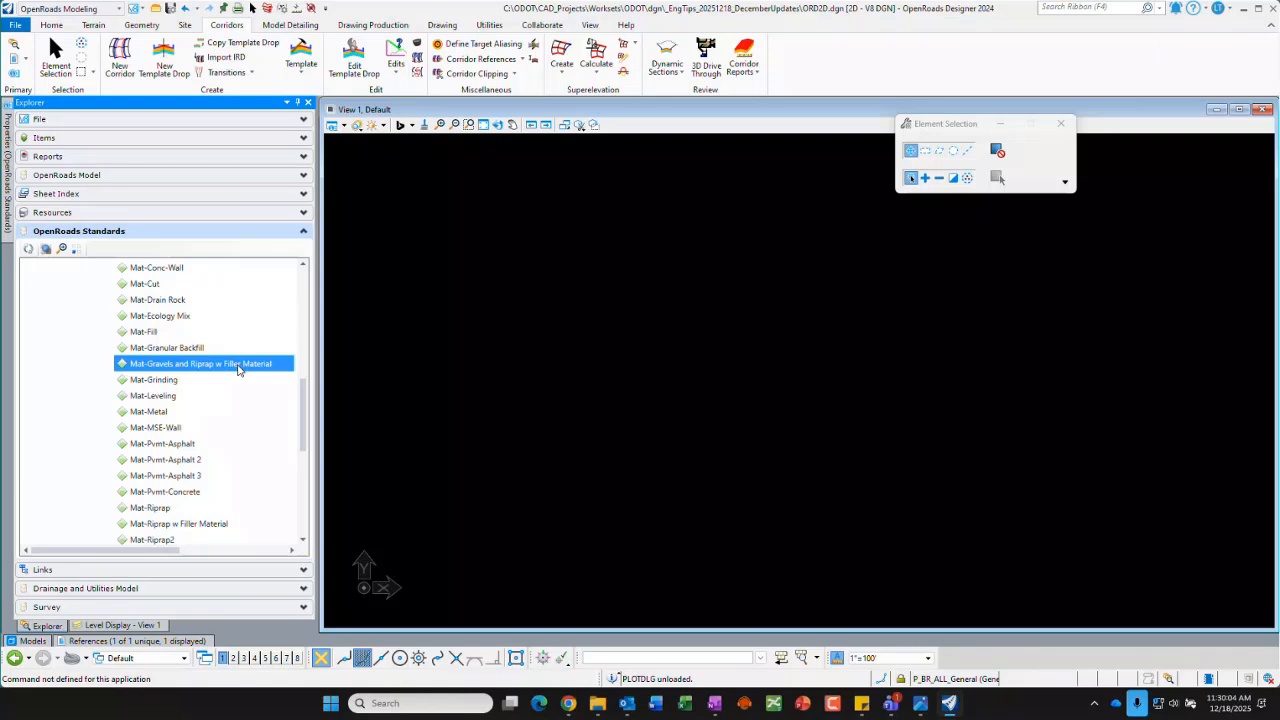
# Highlight the Mat-Riprap, Mat-Riprap2, Mat-Riprap w Filler Material and Mat-Topsoil meshes in turn, and set the Explorer back to auto-hide
pyautogui.scroll(-3, 238, 369)
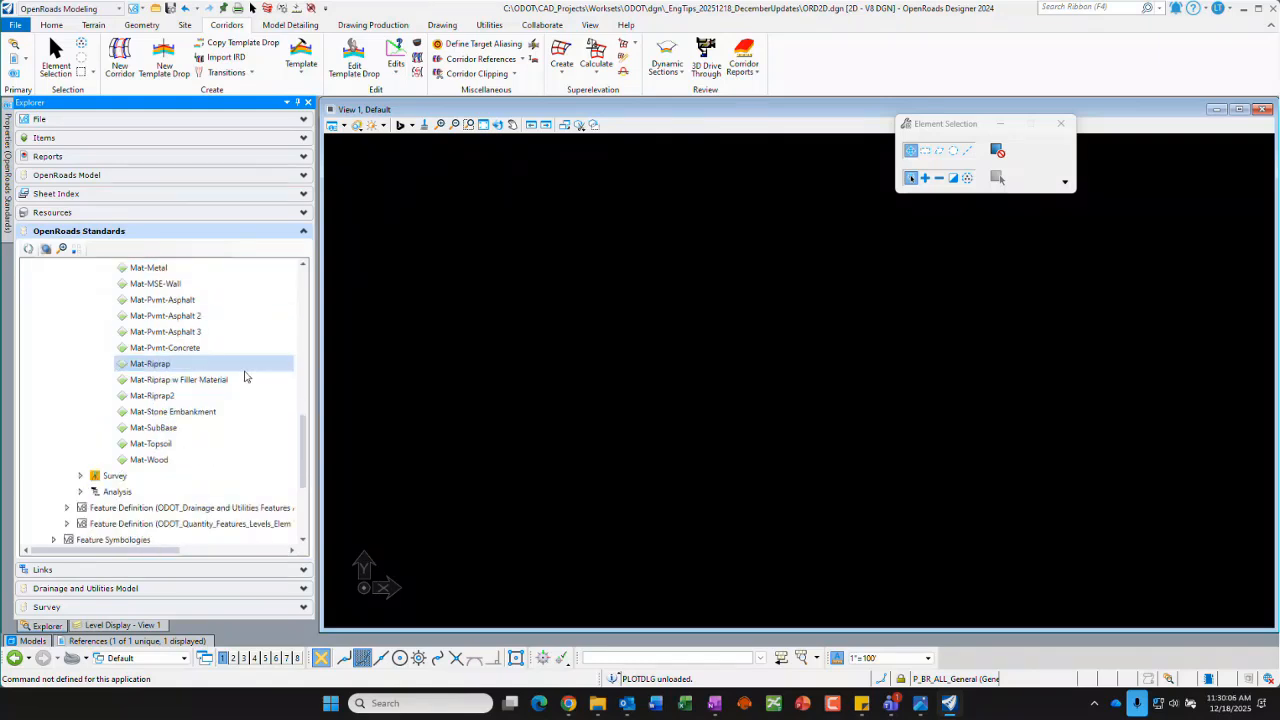
pyautogui.click(216, 364)
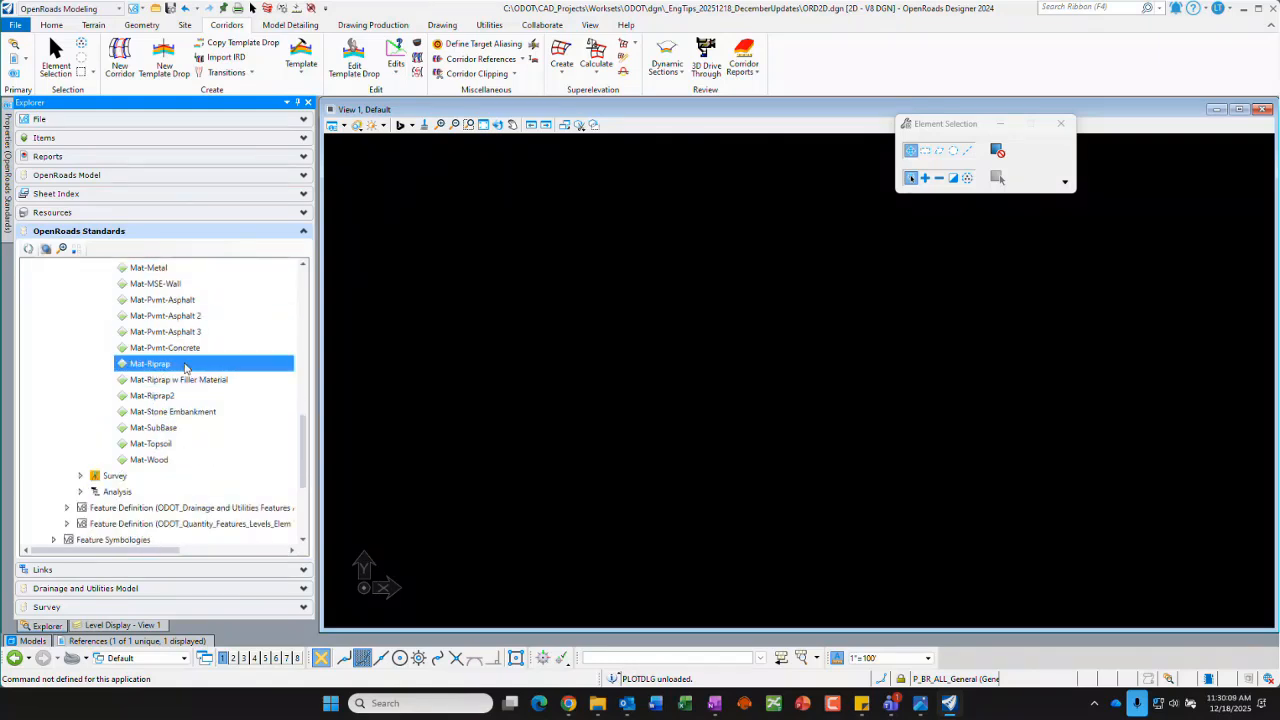
pyautogui.click(166, 397)
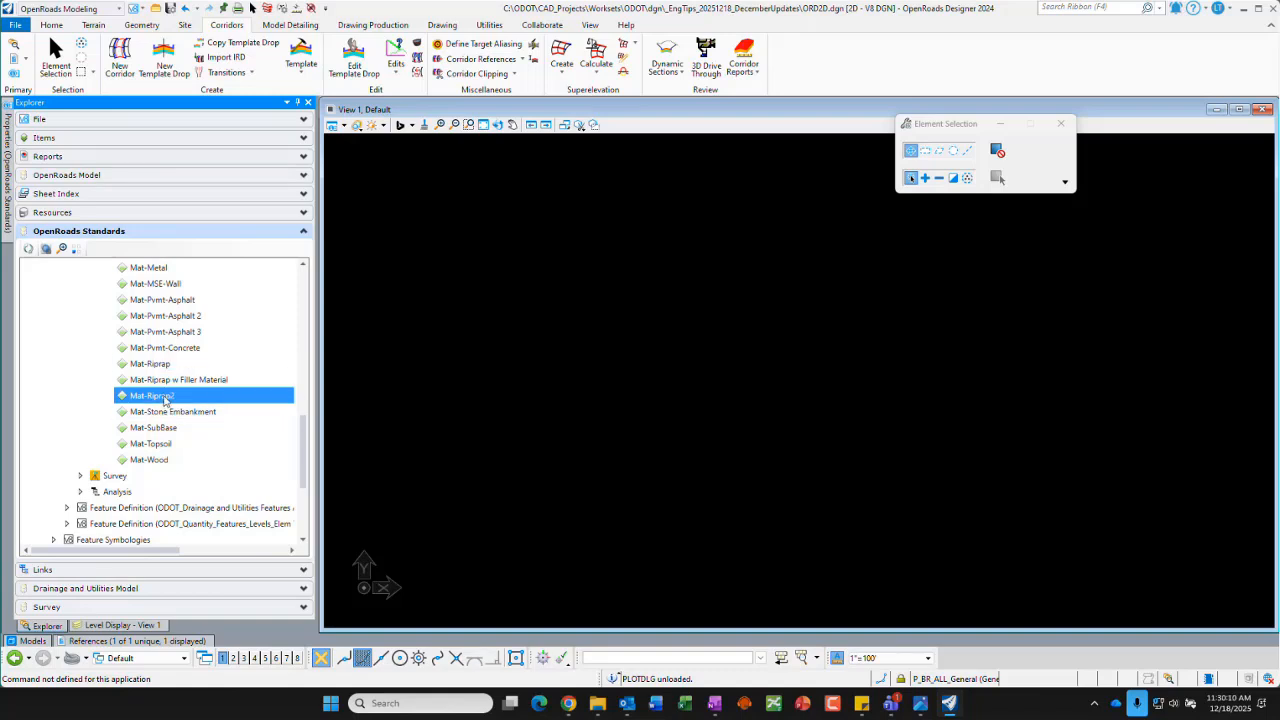
pyautogui.click(185, 381)
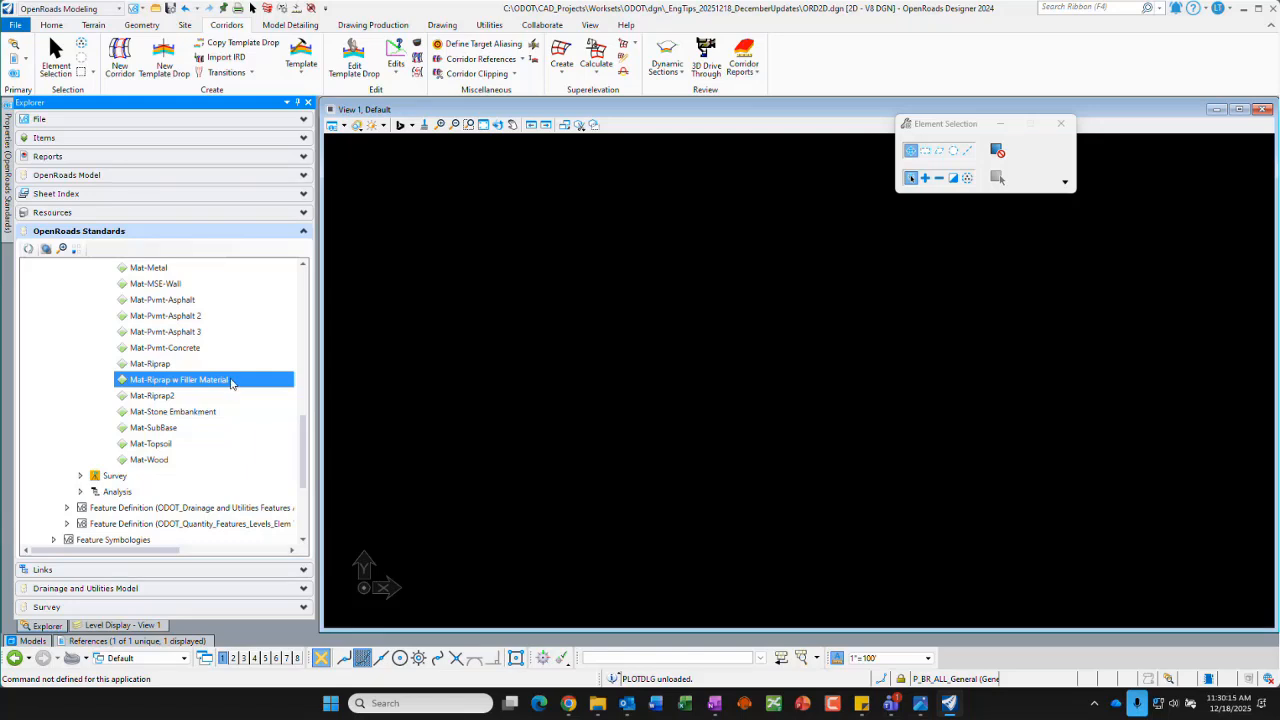
pyautogui.click(166, 444)
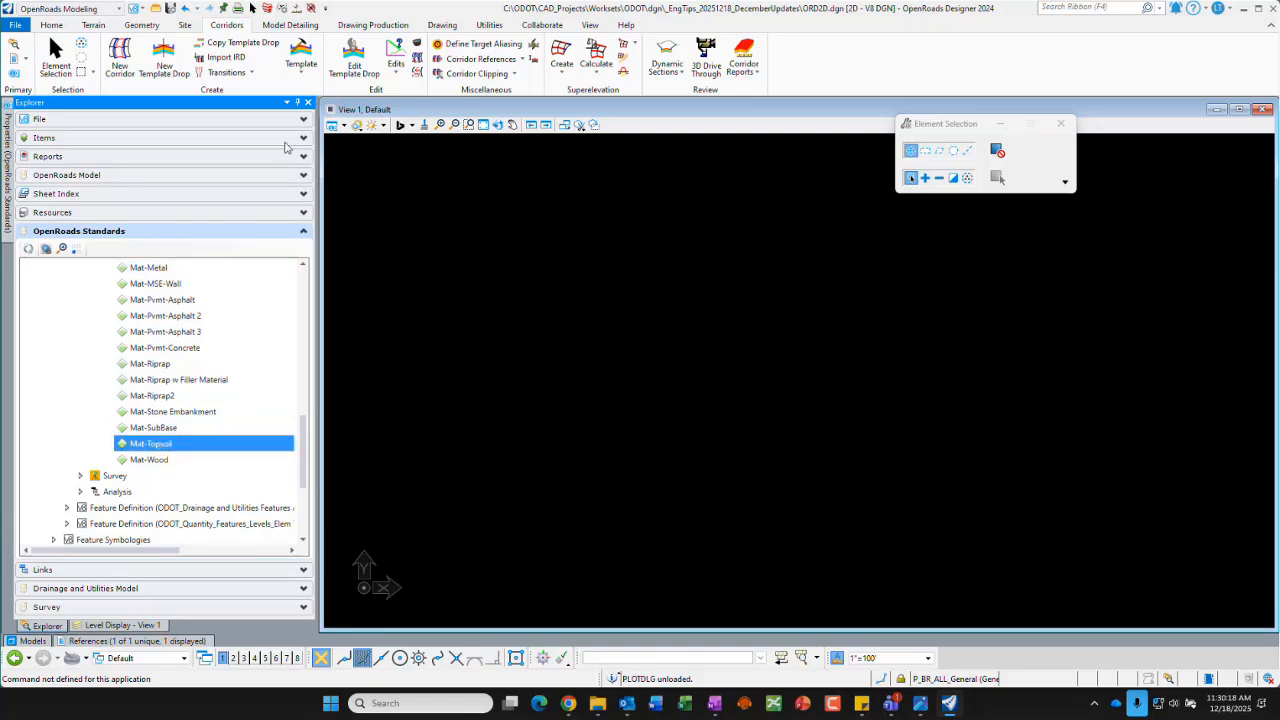
pyautogui.click(297, 103)
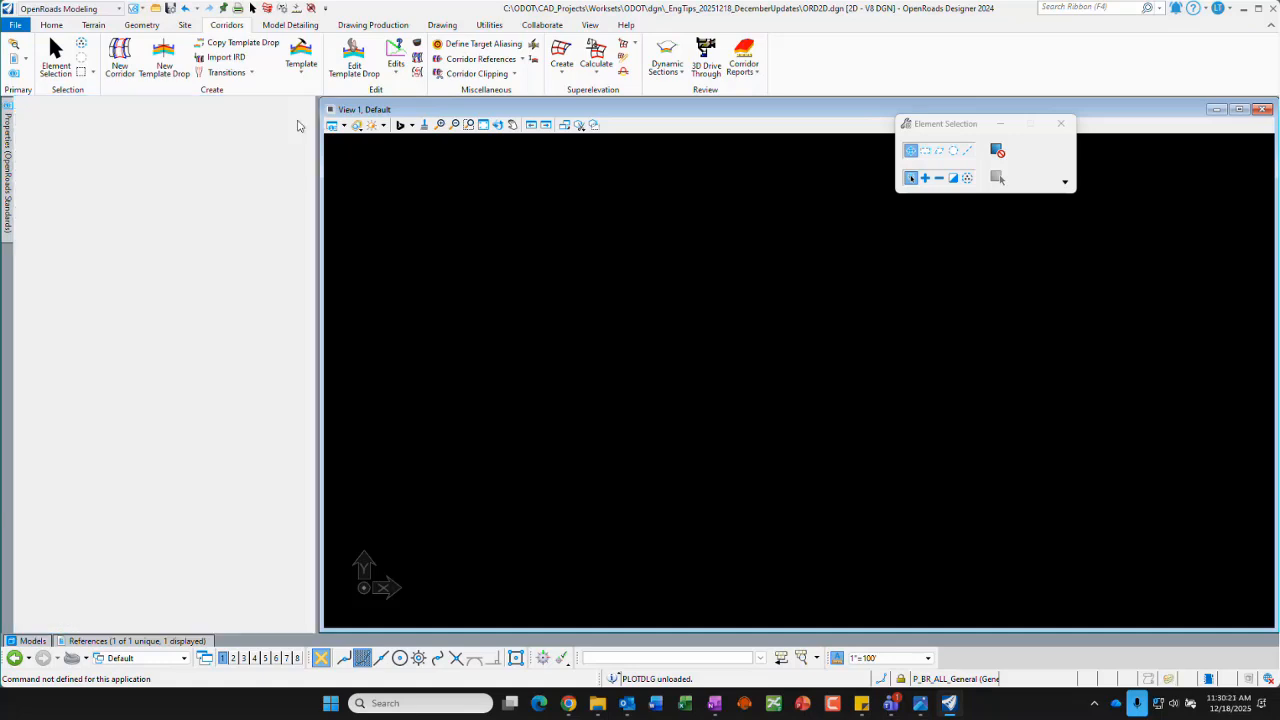
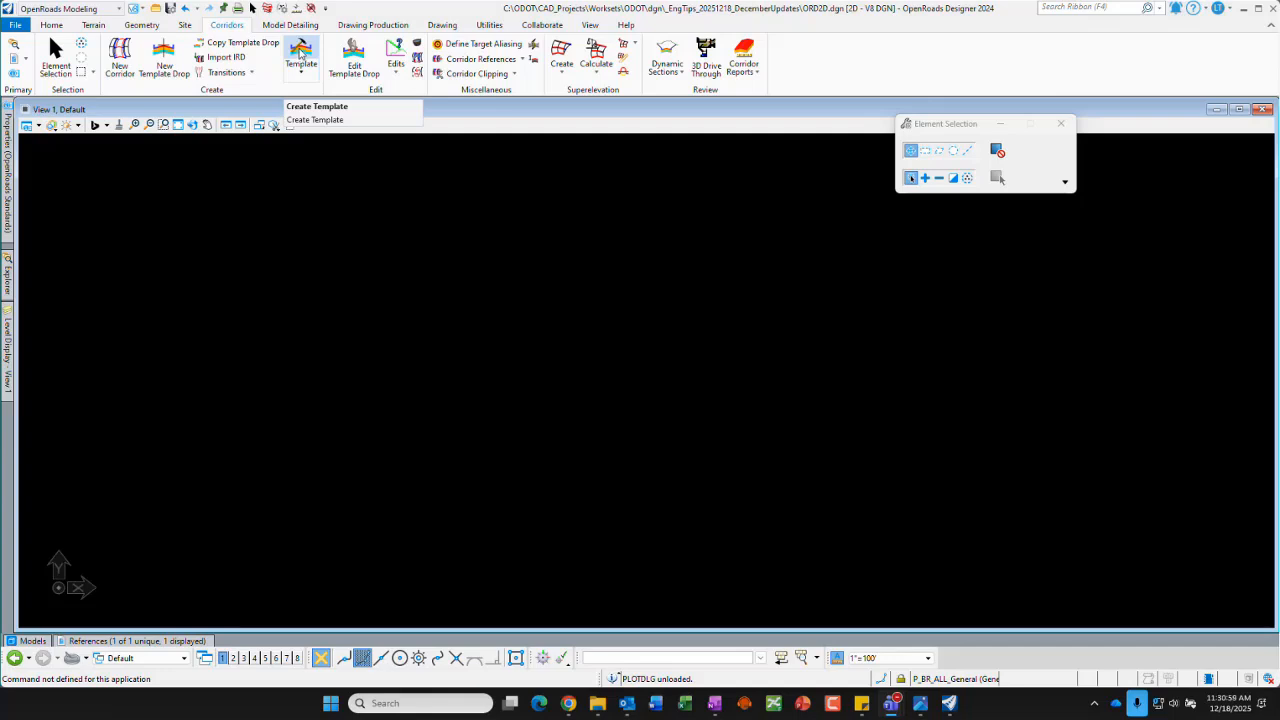
# Launch Create Template and open the K99999_ODOT.itl library from the ODOT workset's Standards\Template Library folder
pyautogui.click(300, 52)
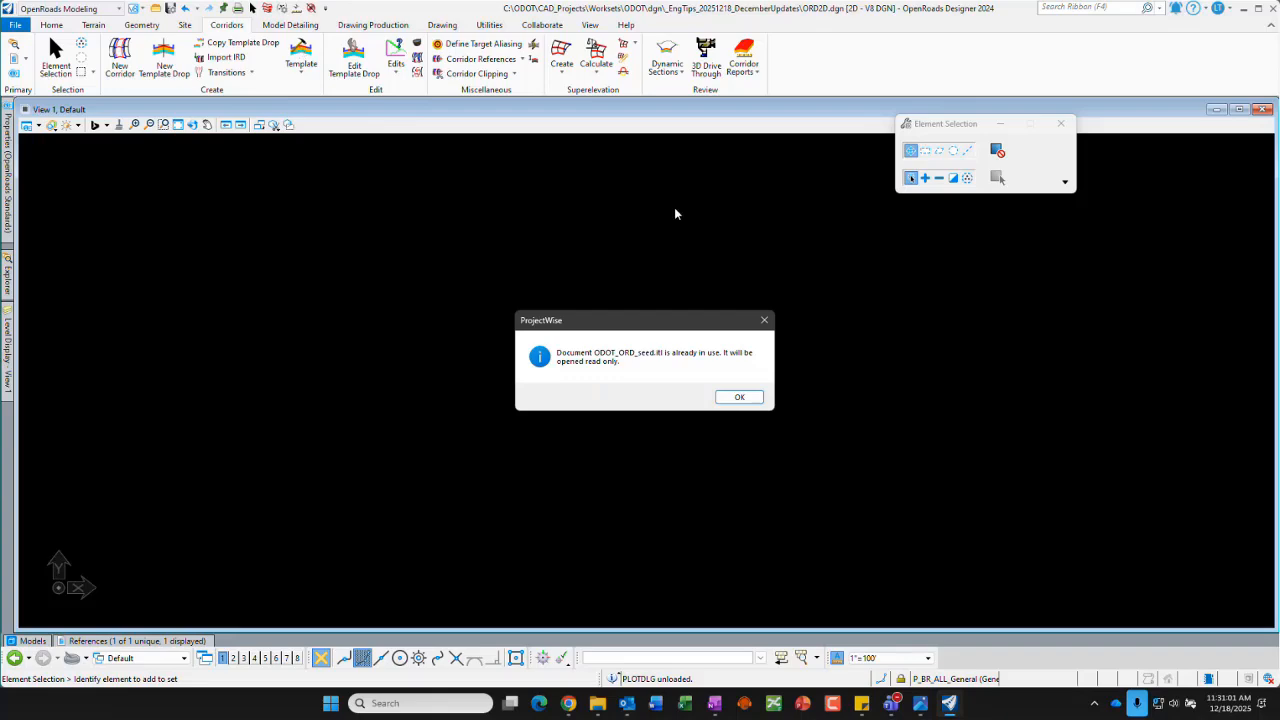
pyautogui.click(756, 398)
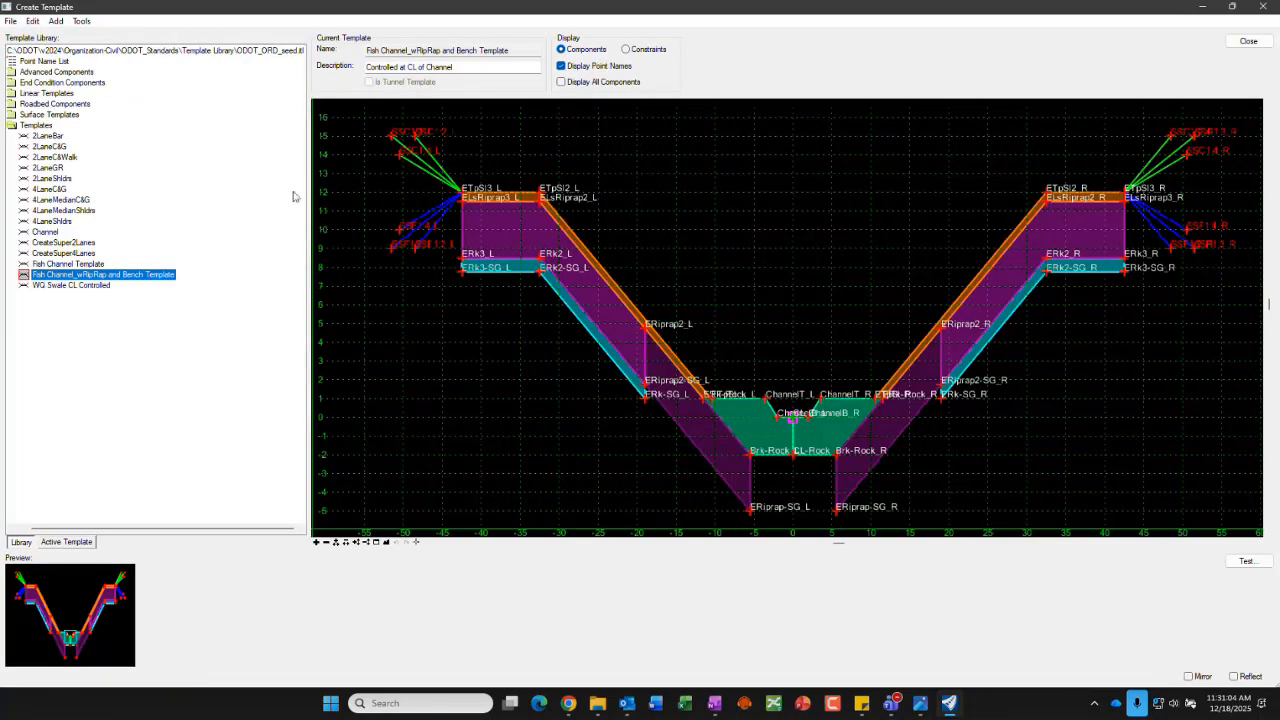
pyautogui.click(11, 21)
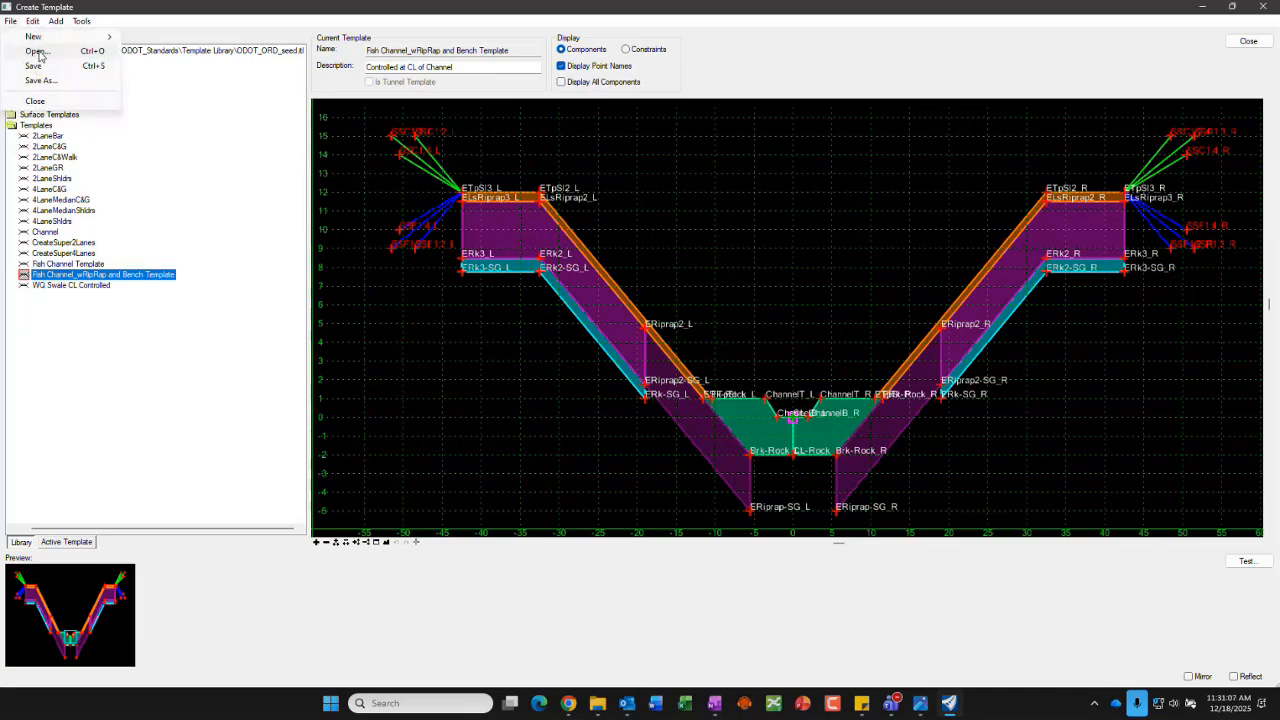
pyautogui.click(37, 52)
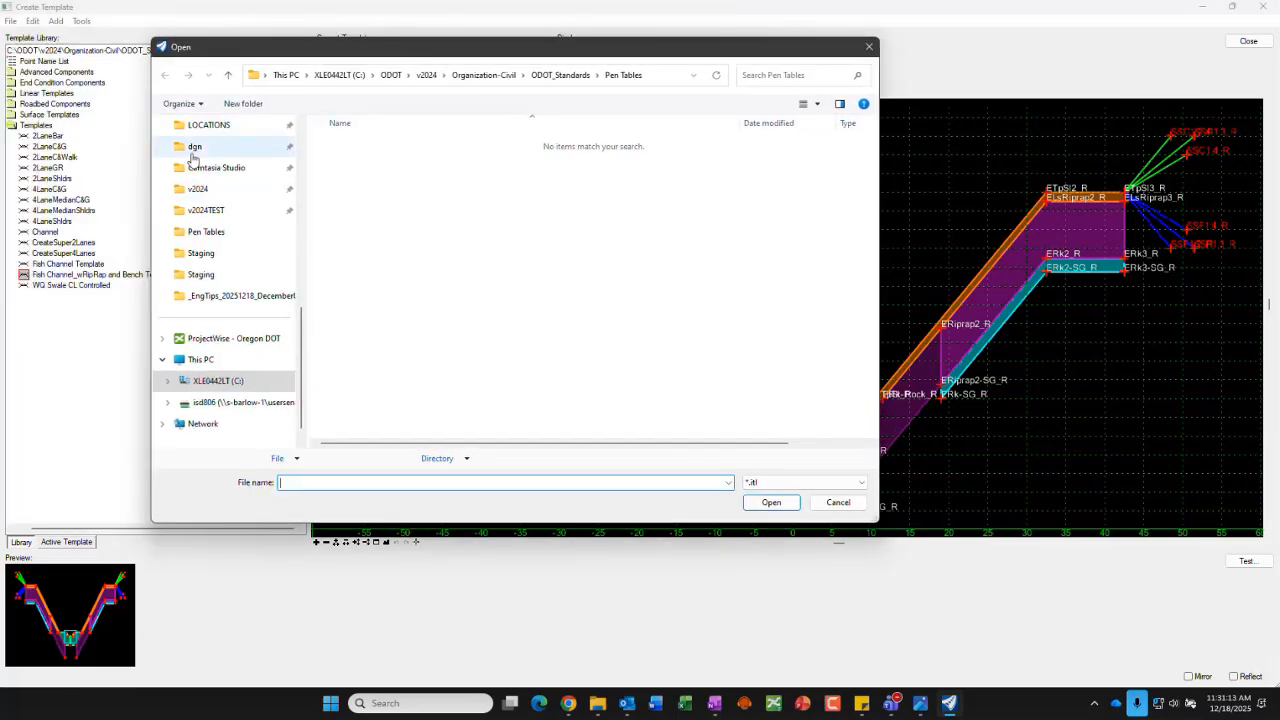
pyautogui.click(193, 150)
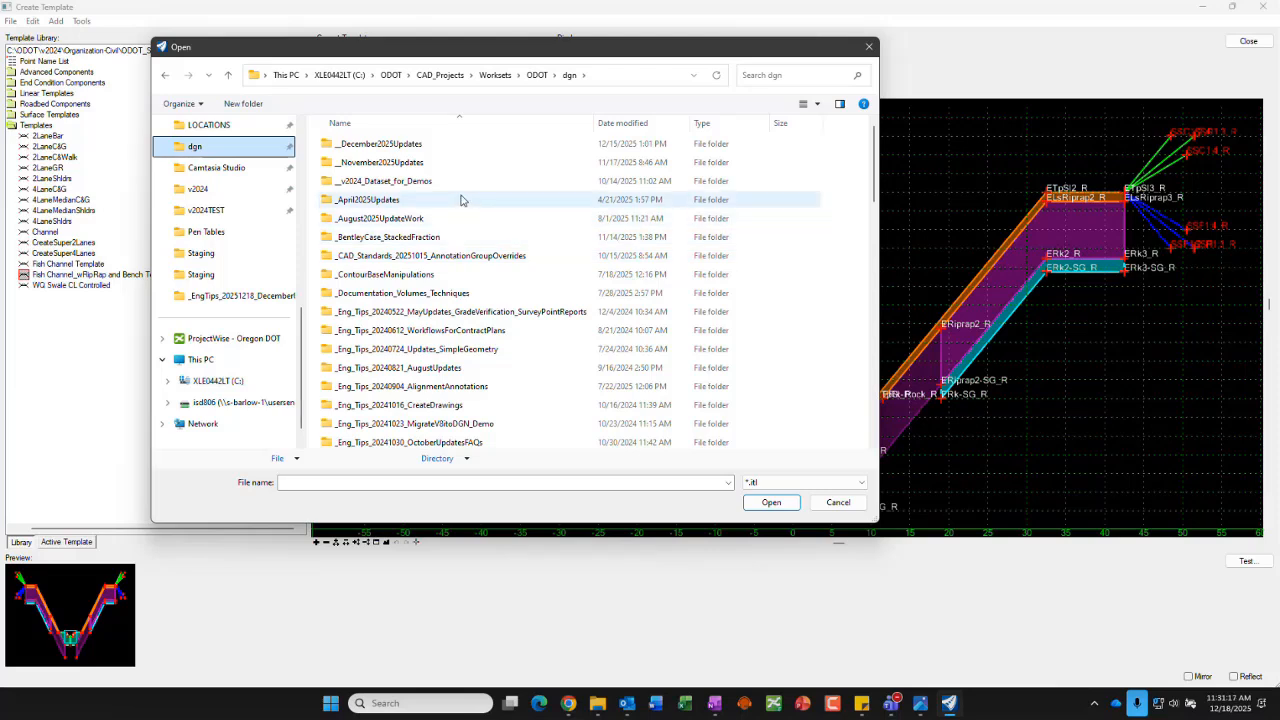
pyautogui.click(534, 76)
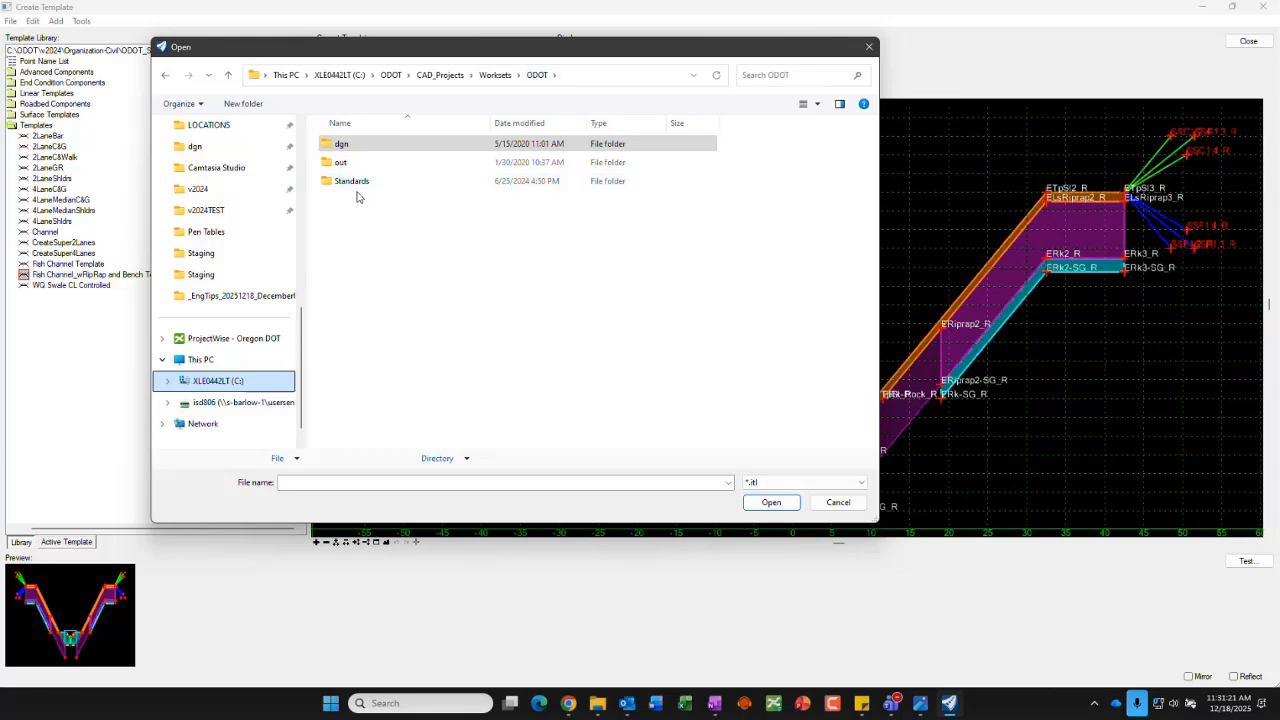
pyautogui.click(356, 185)
pyautogui.doubleClick(356, 185)
pyautogui.doubleClick(362, 314)
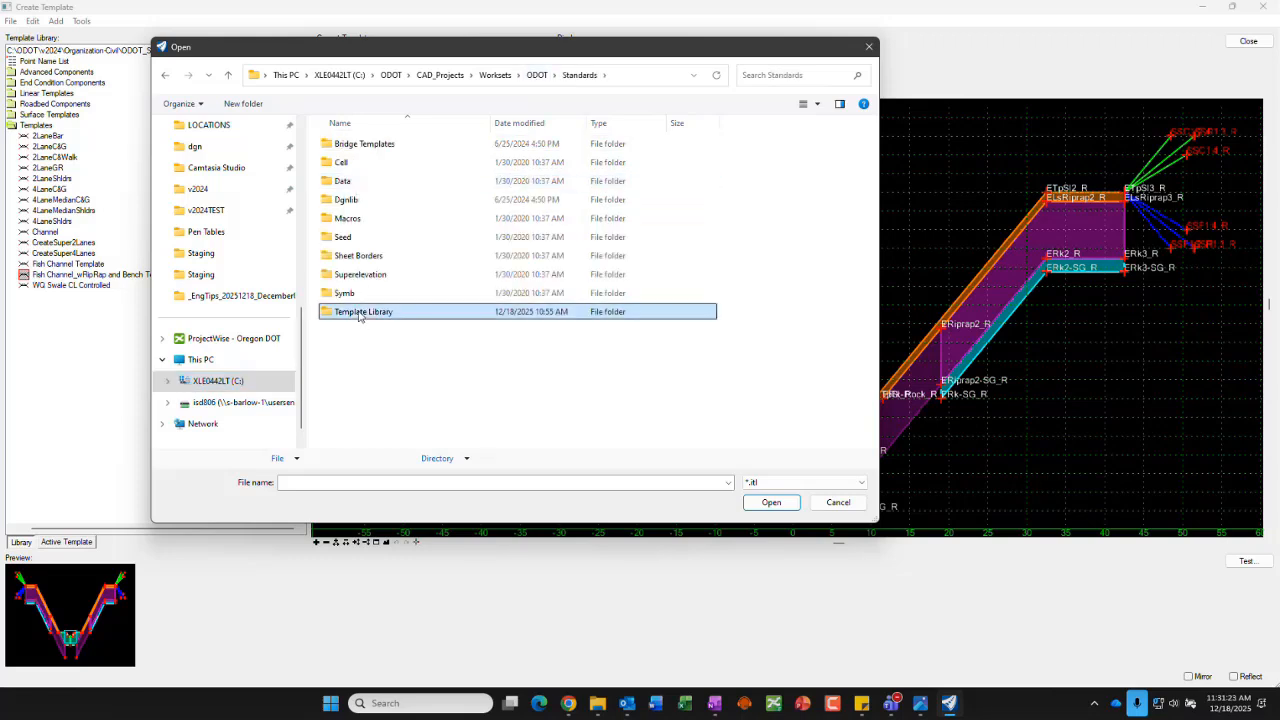
pyautogui.click(365, 219)
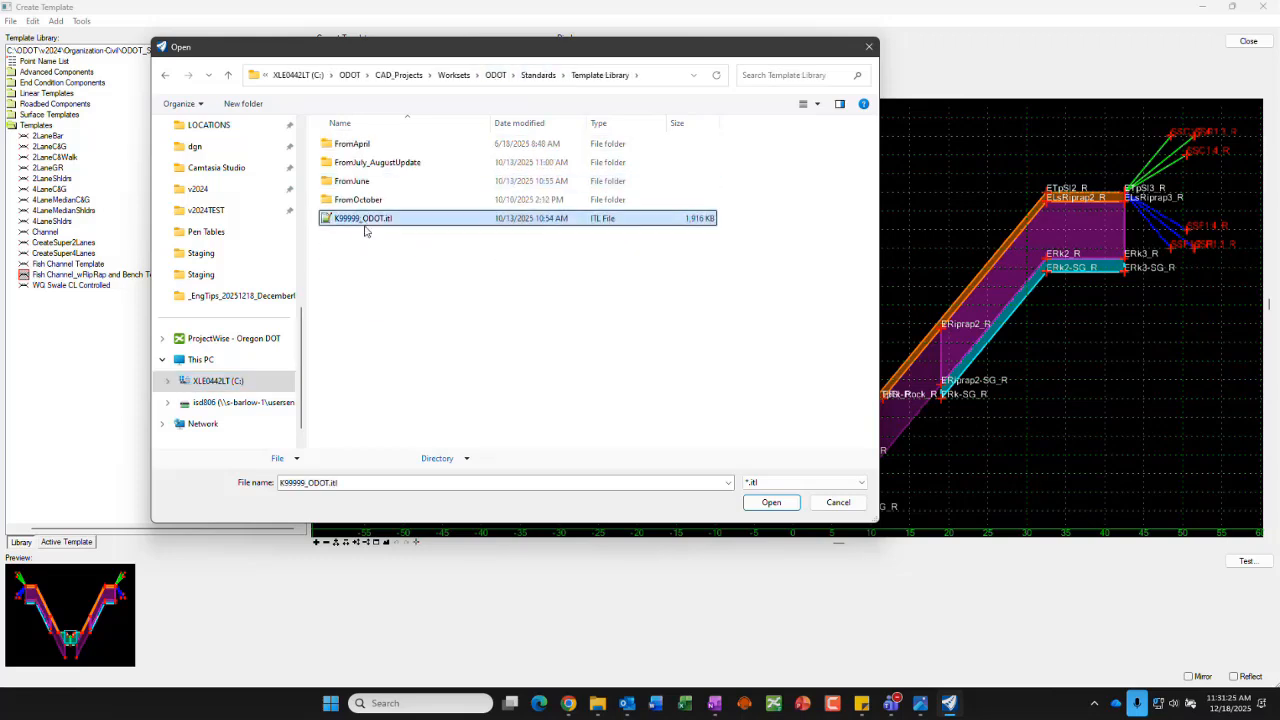
pyautogui.click(771, 503)
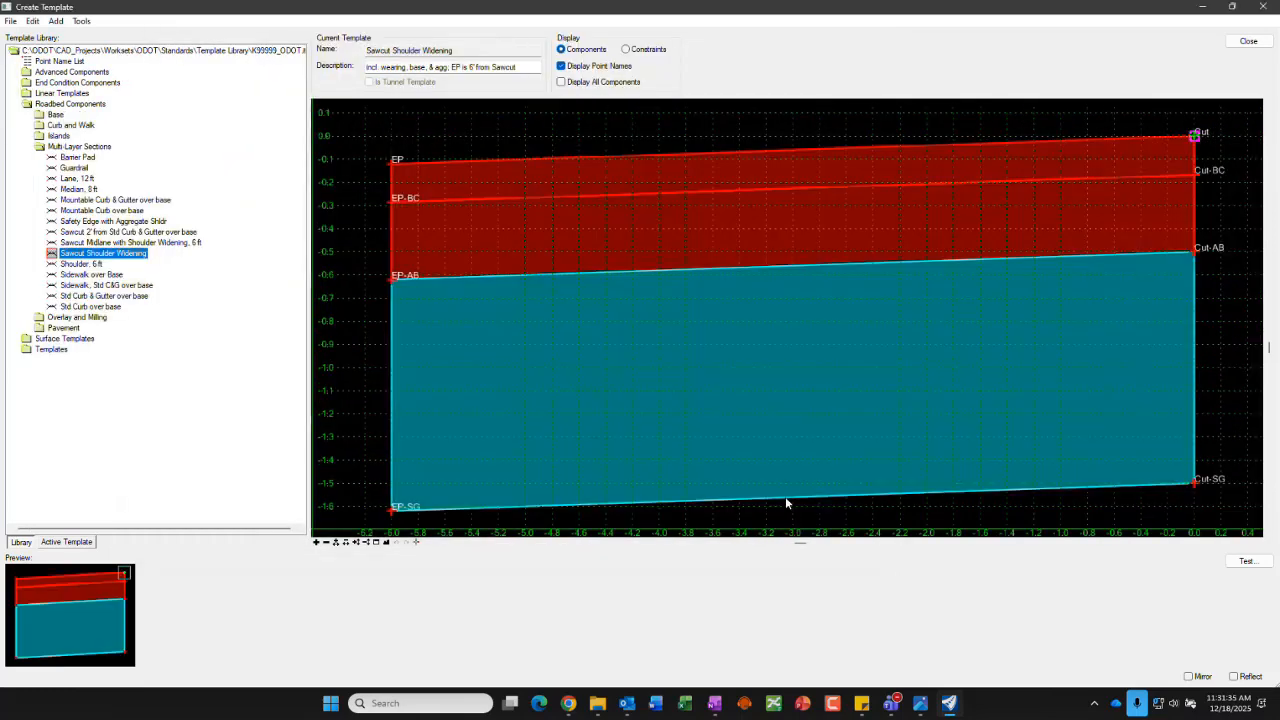
# Expand the Templates and Advanced Components folders of the project template library to examine their contents
pyautogui.moveTo(786, 503)
pyautogui.click(28, 351)
pyautogui.click(28, 351)
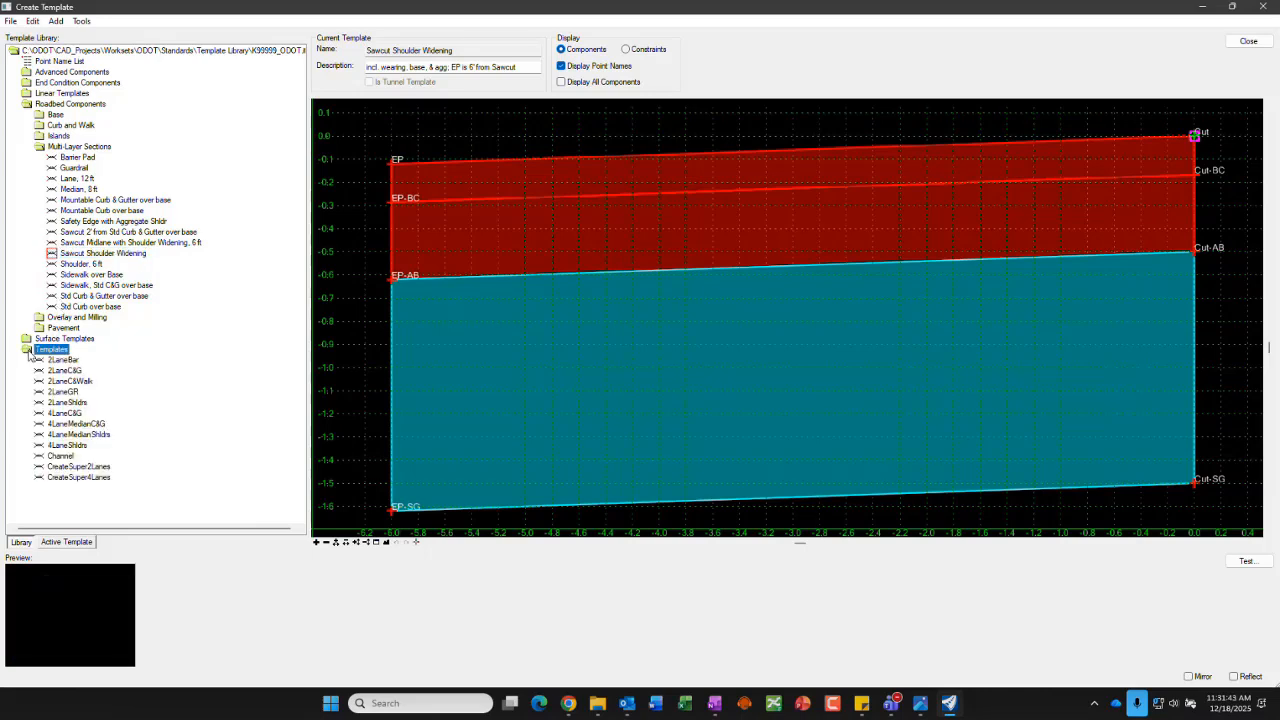
pyautogui.click(28, 74)
pyautogui.click(28, 74)
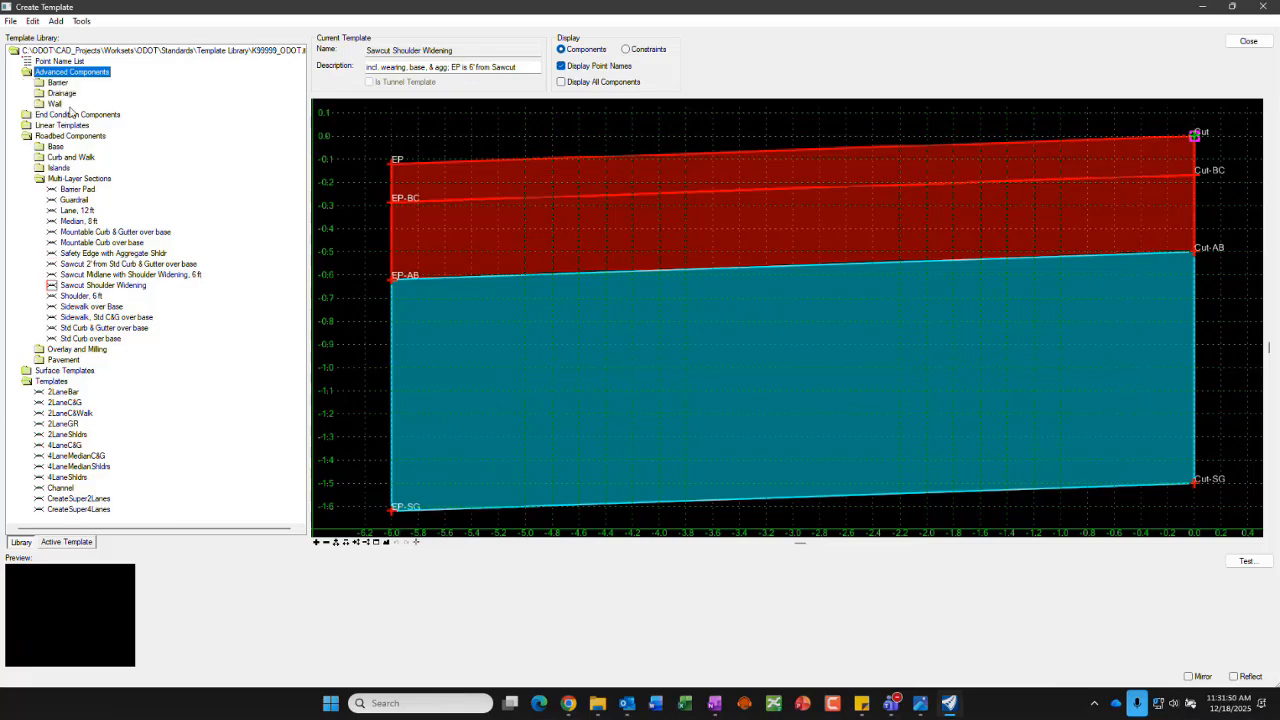
# Open the Template Library Organizer and load ODOT_ORD_seed.itl from v2024\Organization-Civil\ODOT_Standards\Template Library as the second library
pyautogui.click(83, 21)
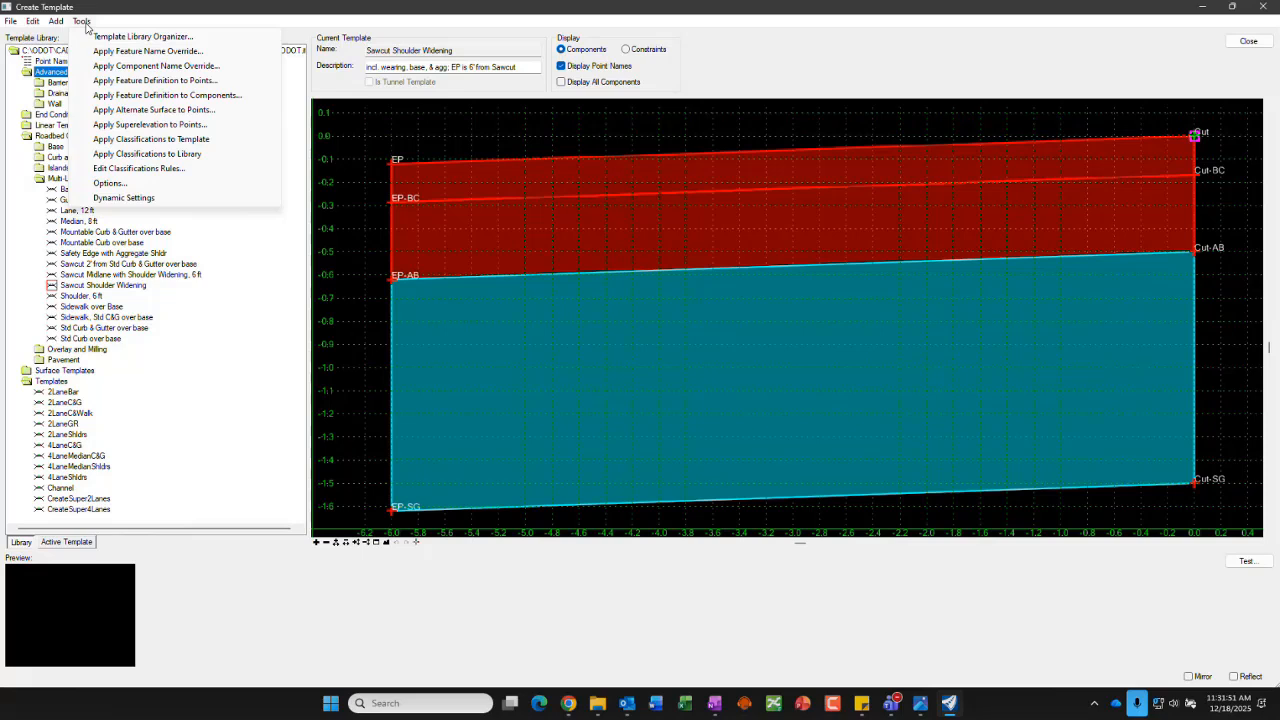
pyautogui.click(170, 37)
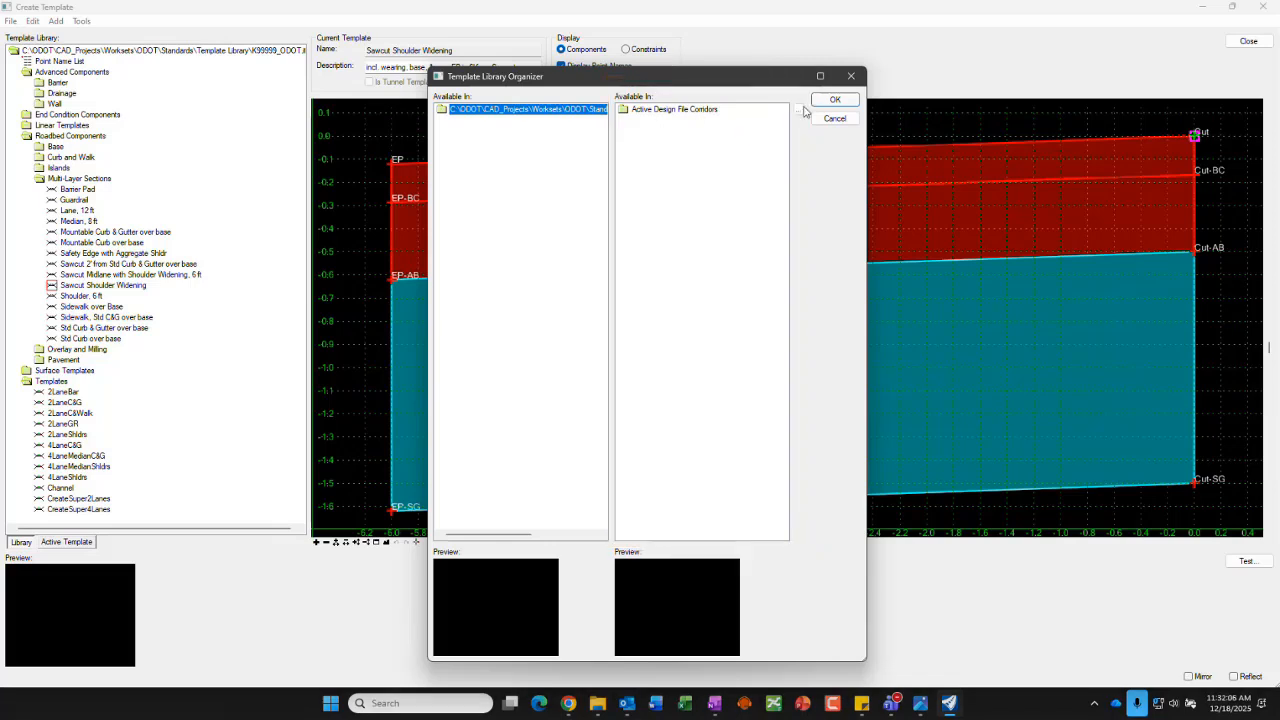
pyautogui.click(799, 111)
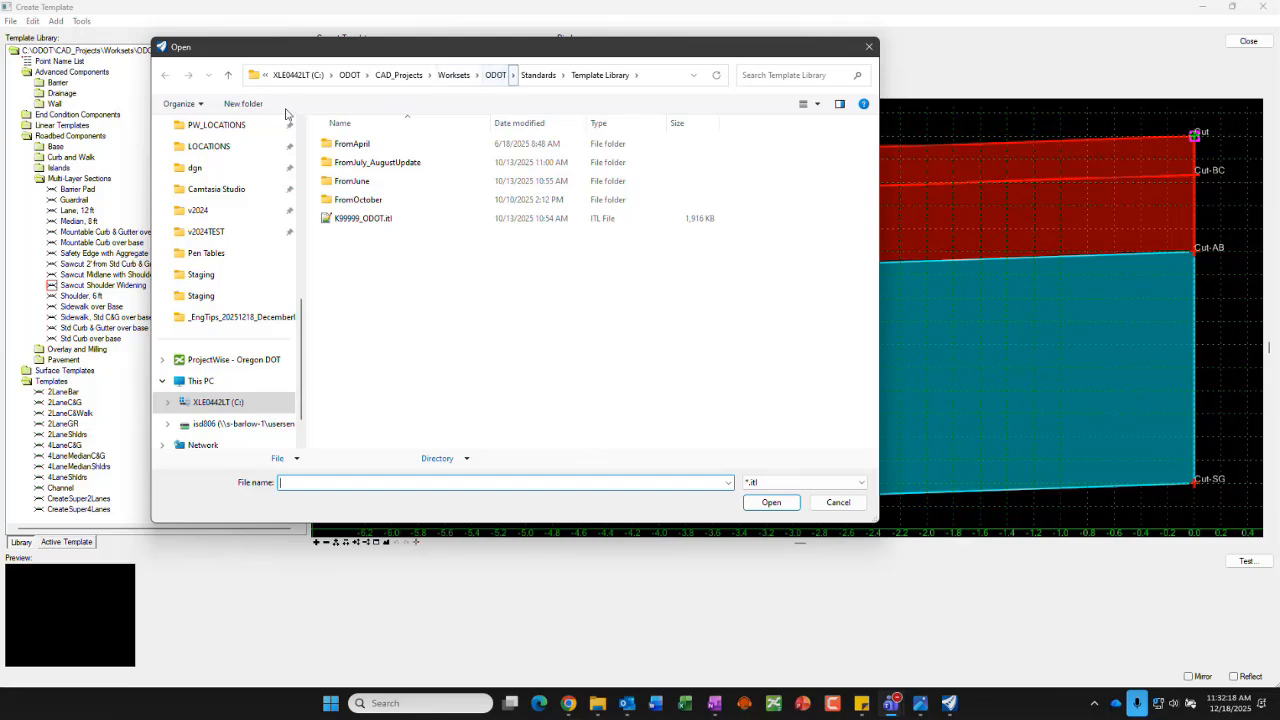
pyautogui.click(352, 78)
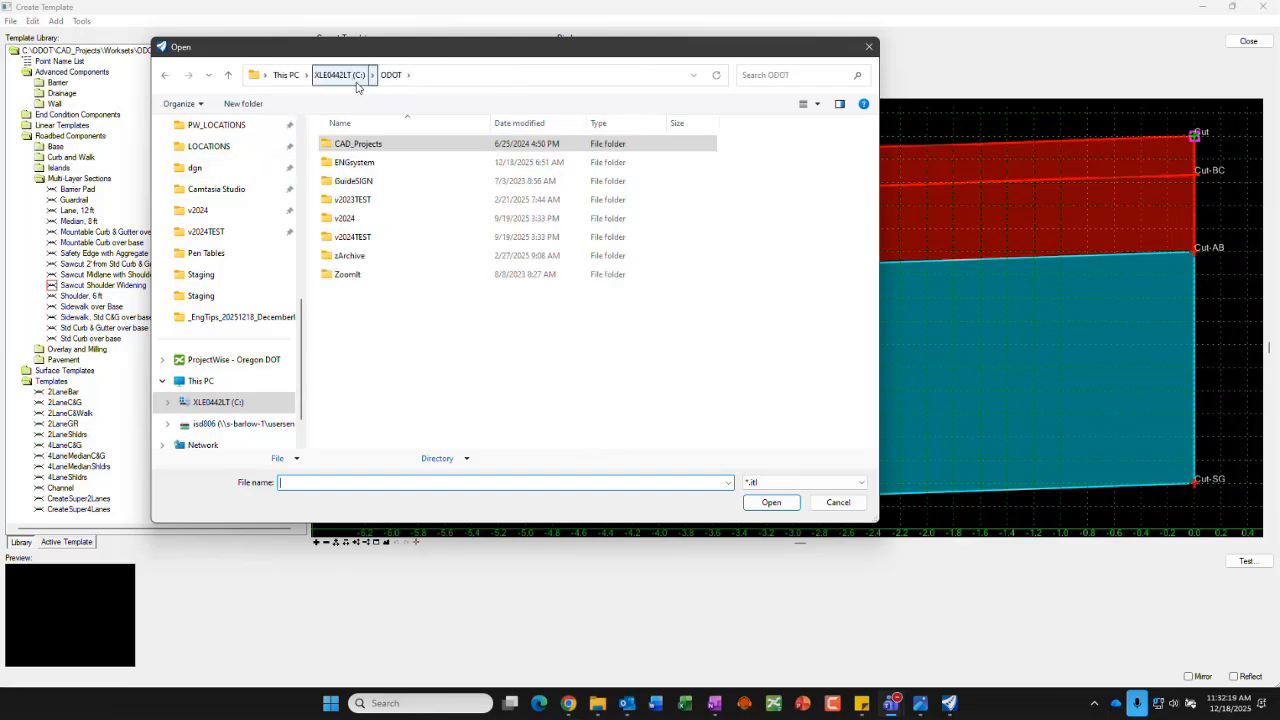
pyautogui.doubleClick(350, 218)
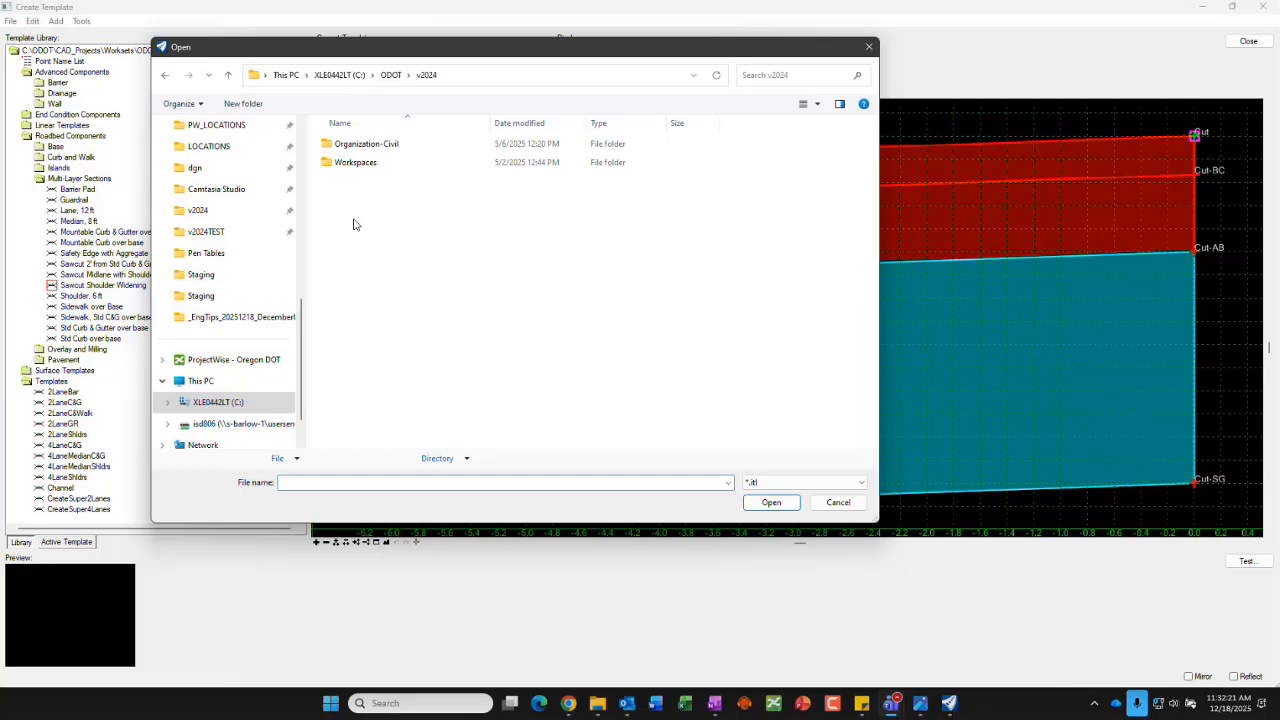
pyautogui.doubleClick(366, 146)
pyautogui.doubleClick(366, 163)
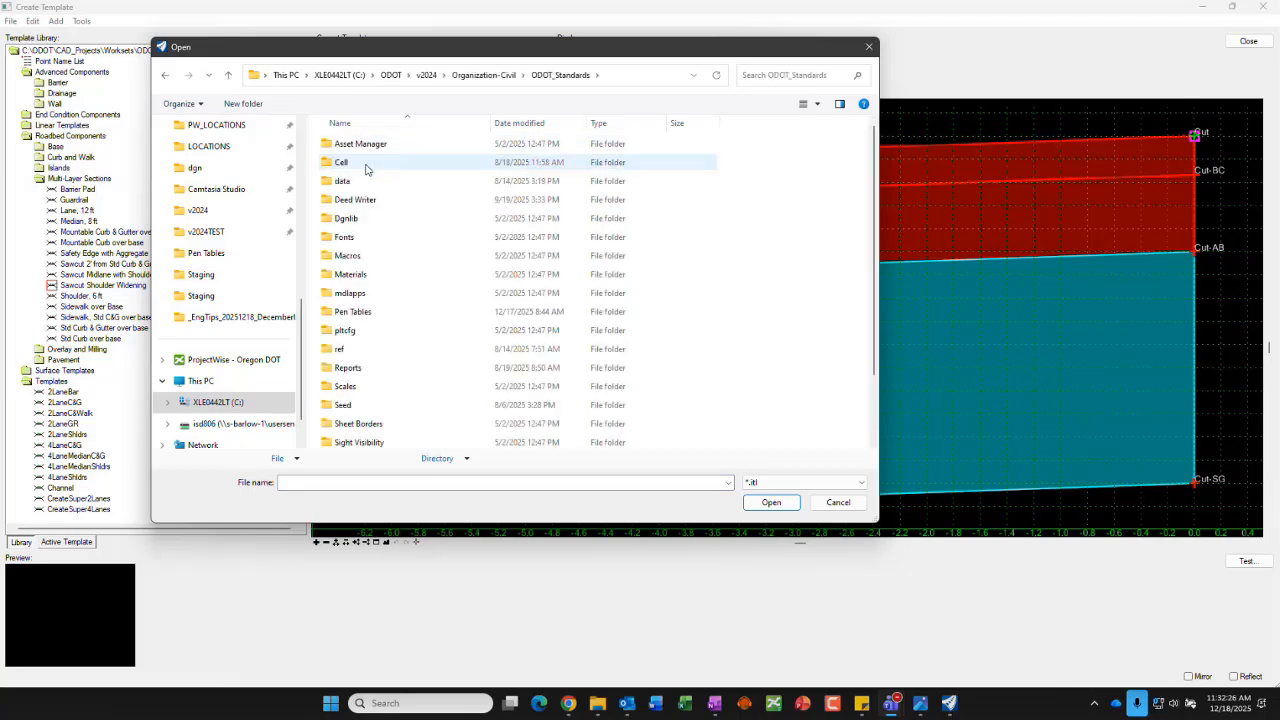
pyautogui.scroll(-2, 368, 360)
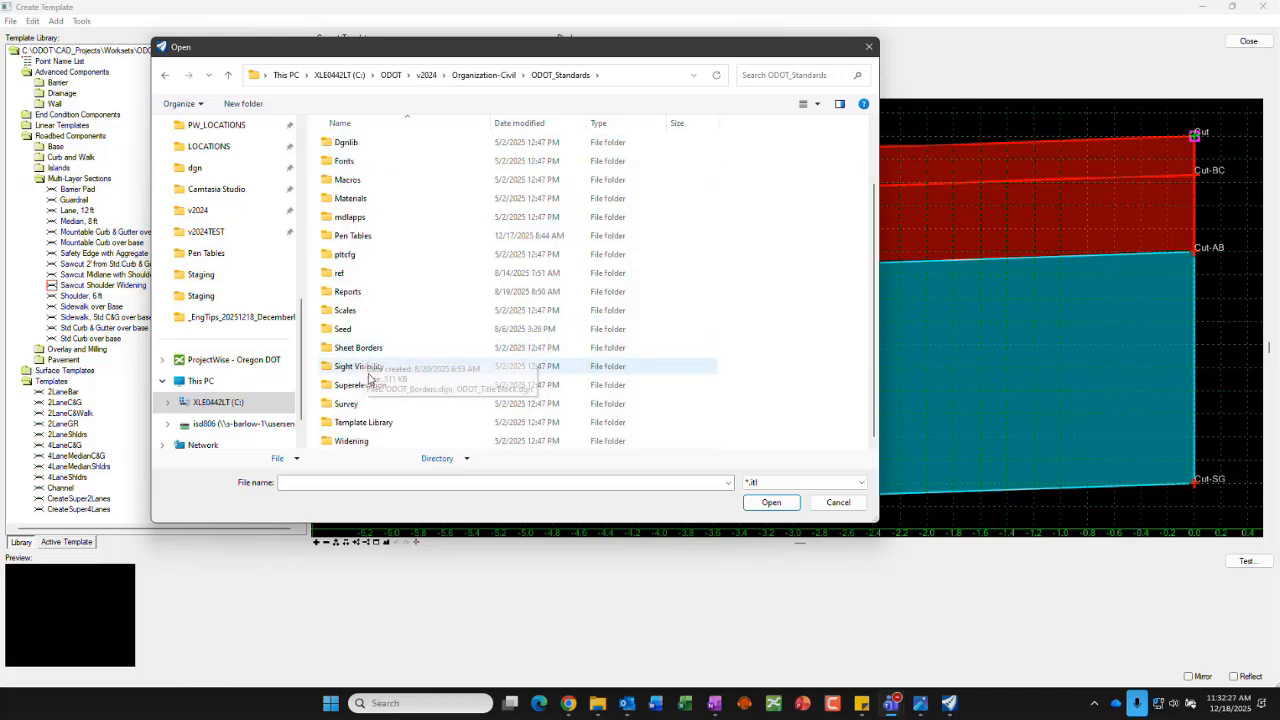
pyautogui.doubleClick(366, 423)
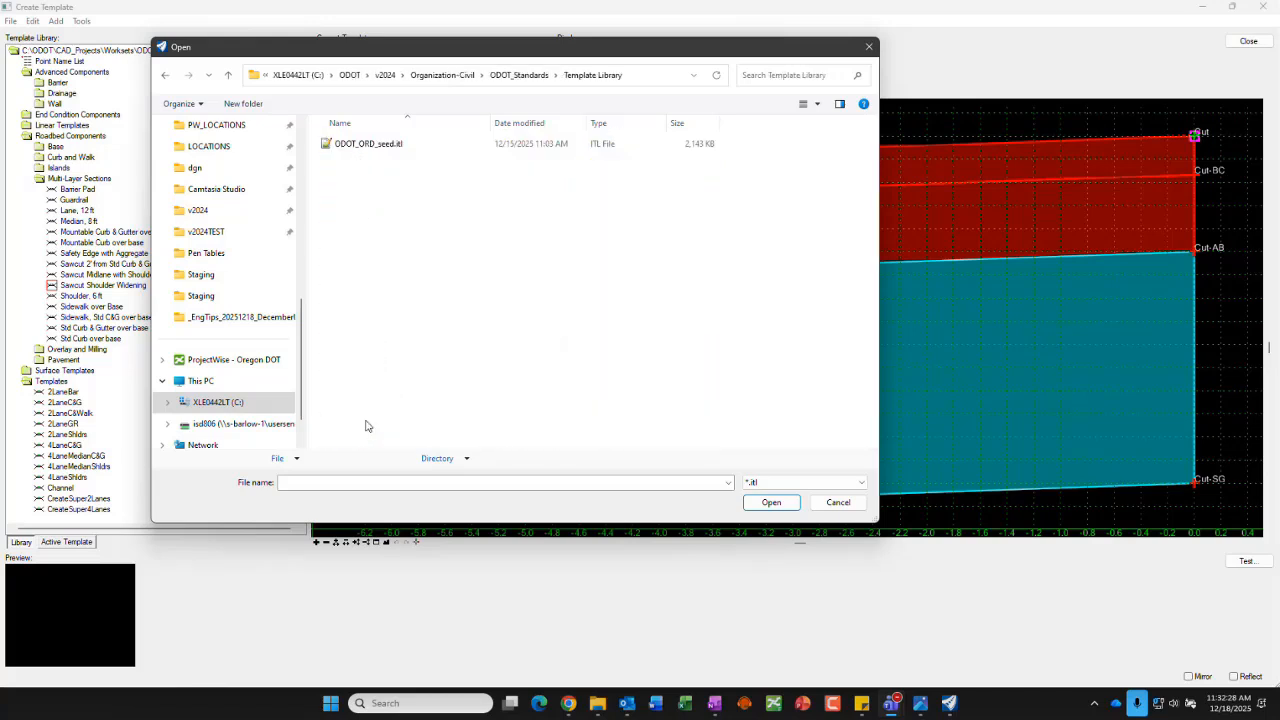
pyautogui.click(353, 147)
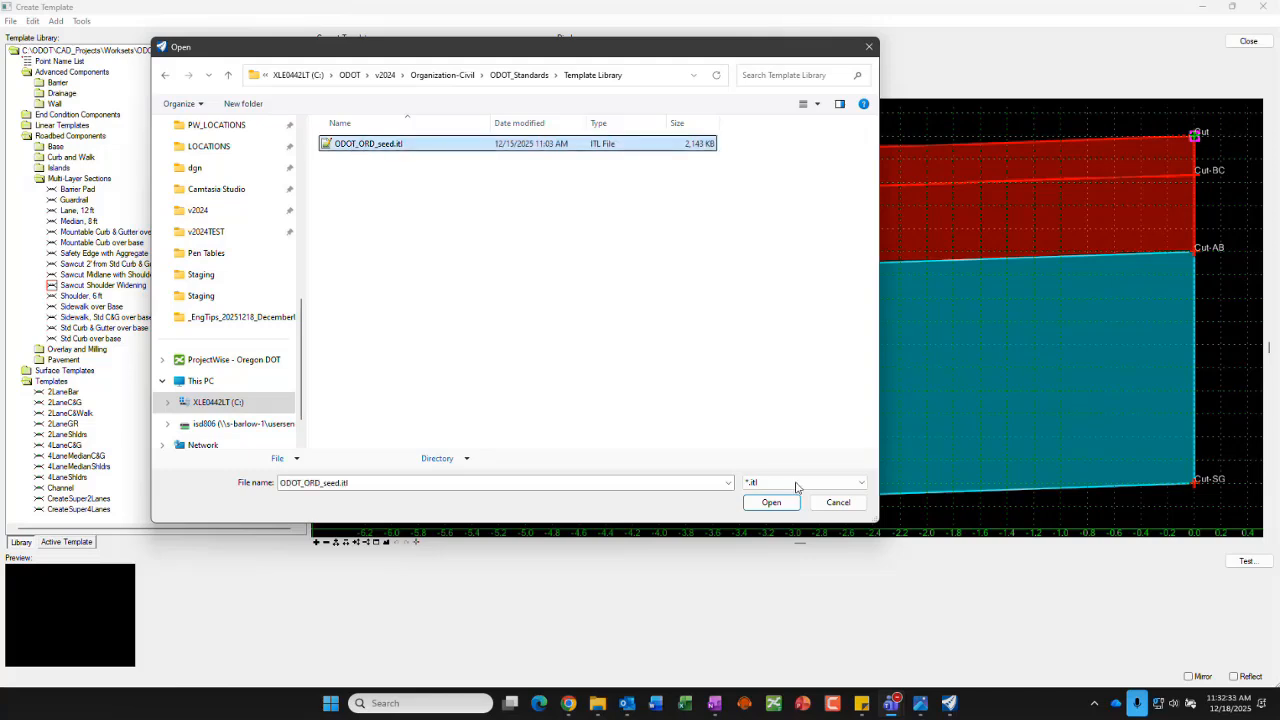
pyautogui.click(771, 503)
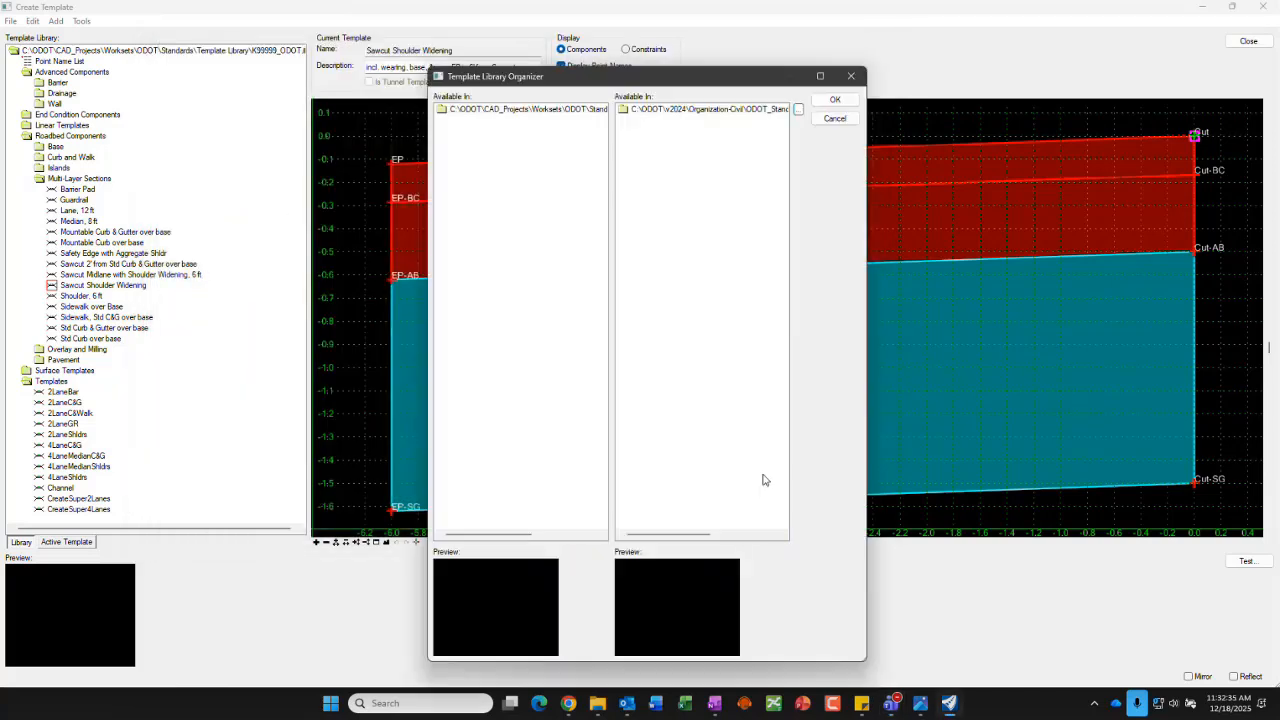
# Expand both libraries and the seed library's Advanced Components and Templates folders, previewing Fish Channel Template and WQ Swale CL Controlled
pyautogui.doubleClick(624, 112)
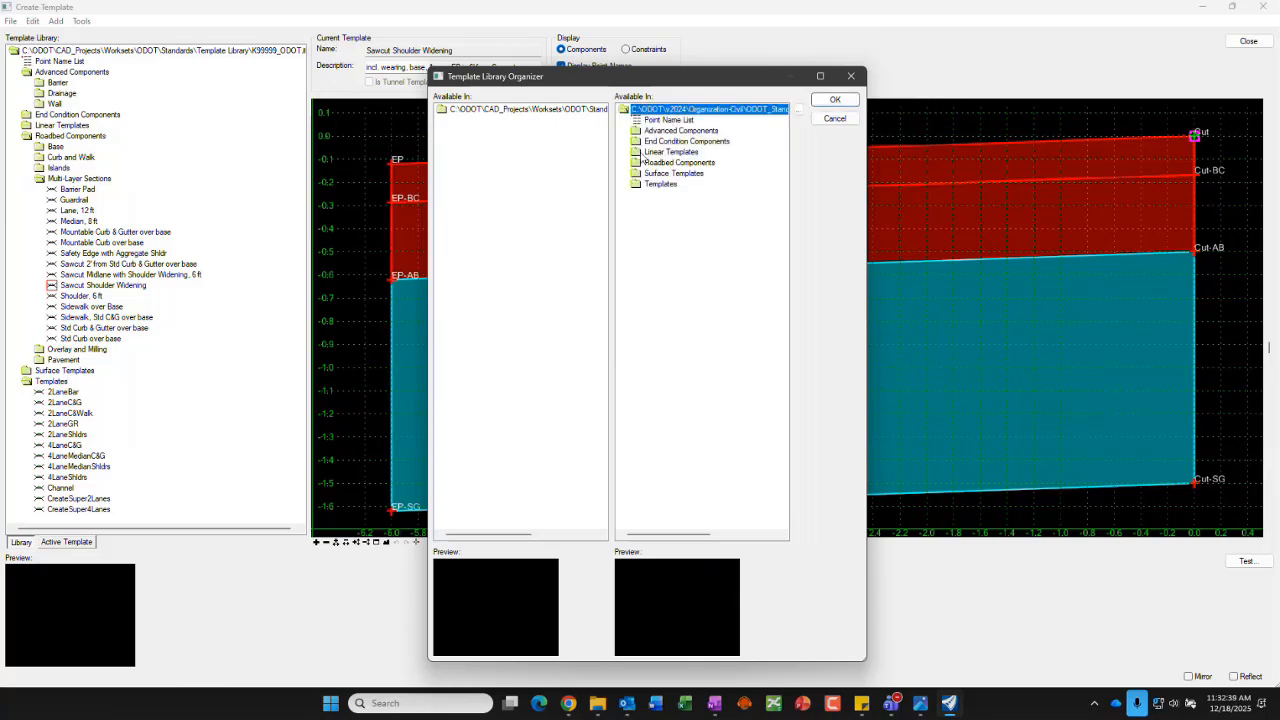
pyautogui.doubleClick(640, 131)
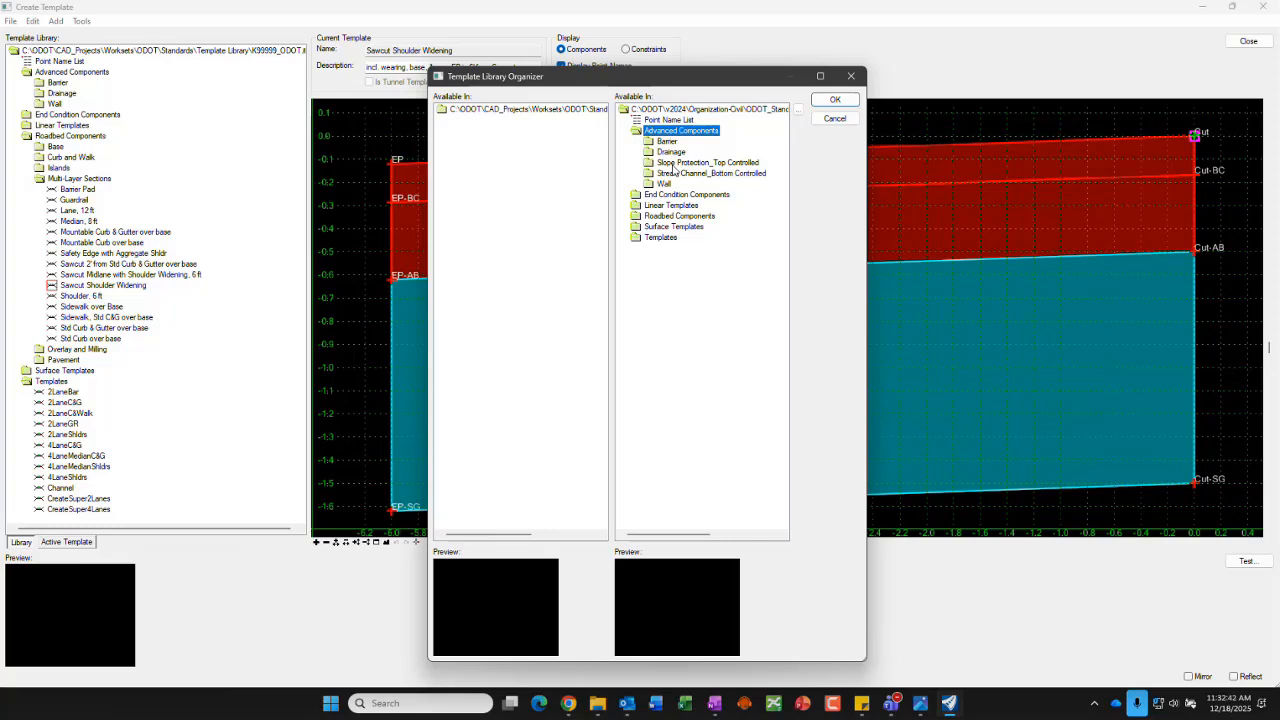
pyautogui.doubleClick(441, 111)
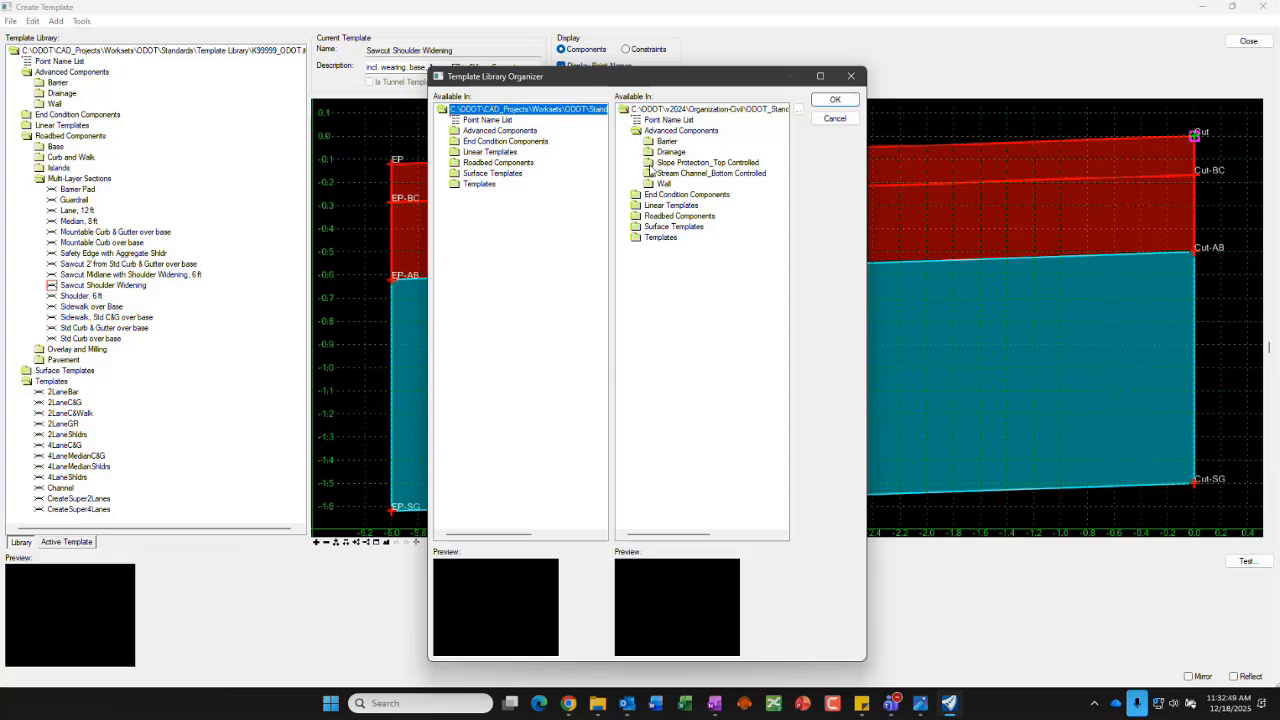
pyautogui.doubleClick(638, 240)
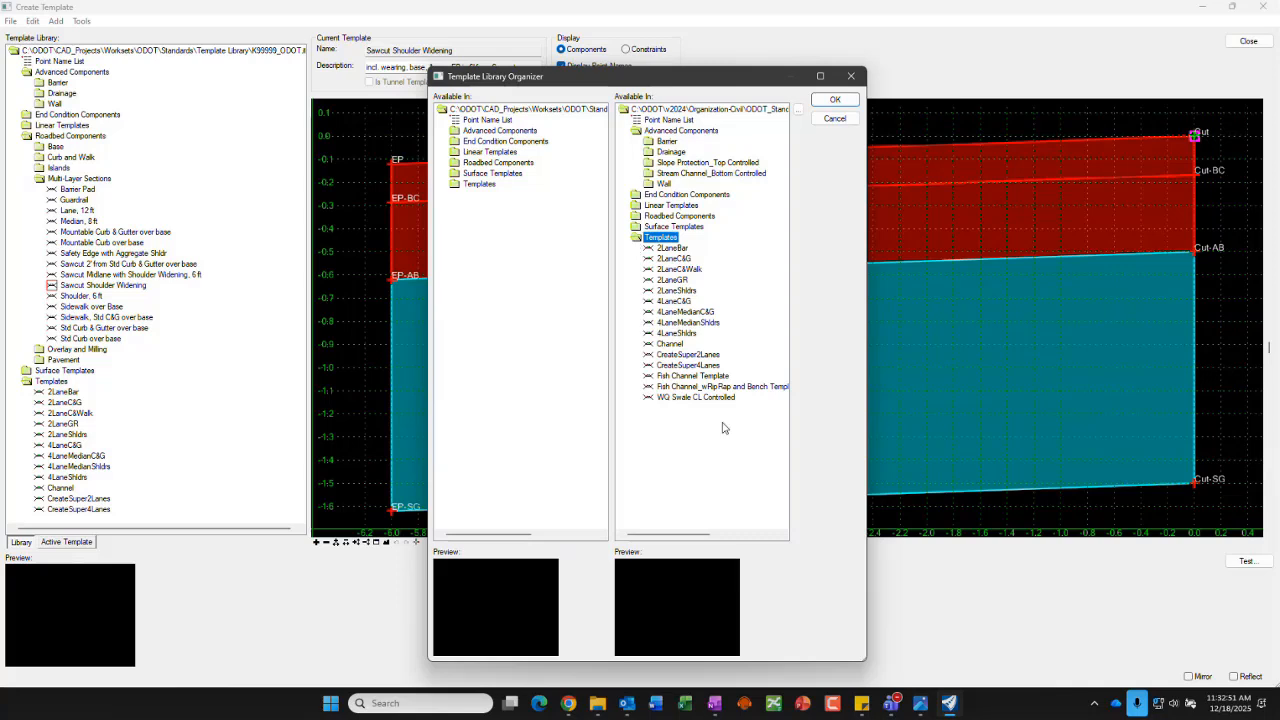
pyautogui.click(682, 377)
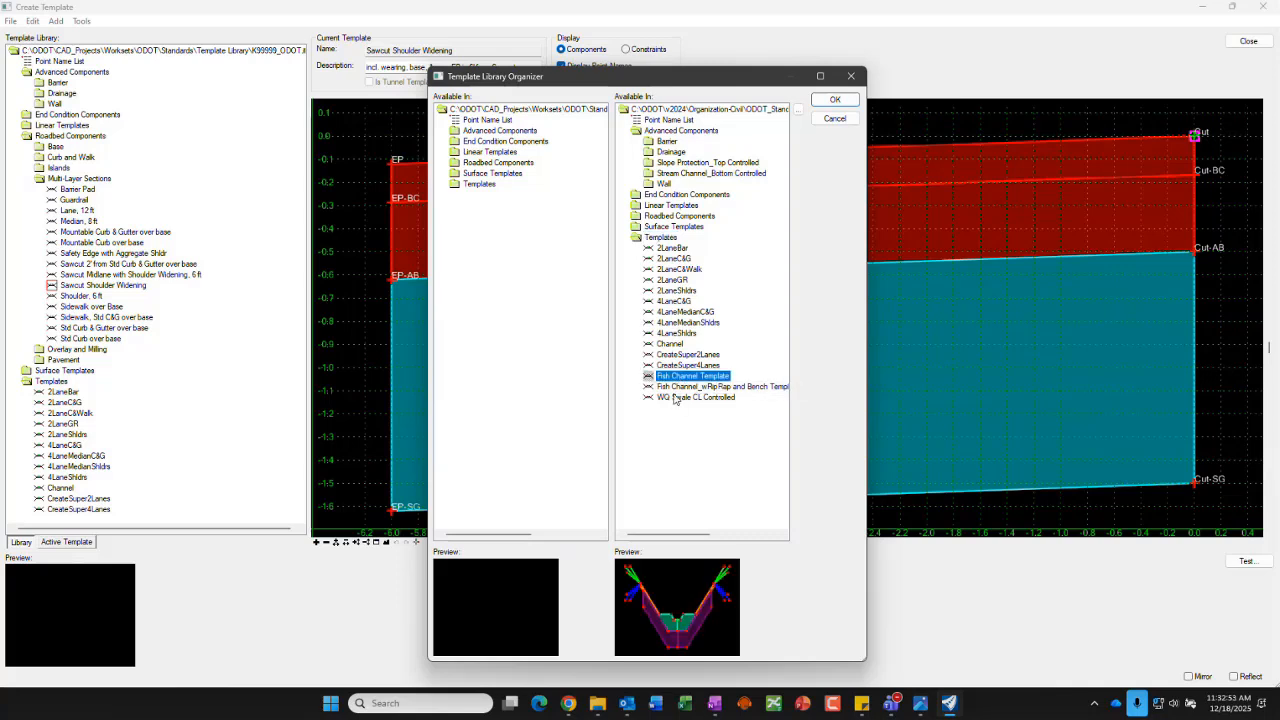
pyautogui.click(675, 398)
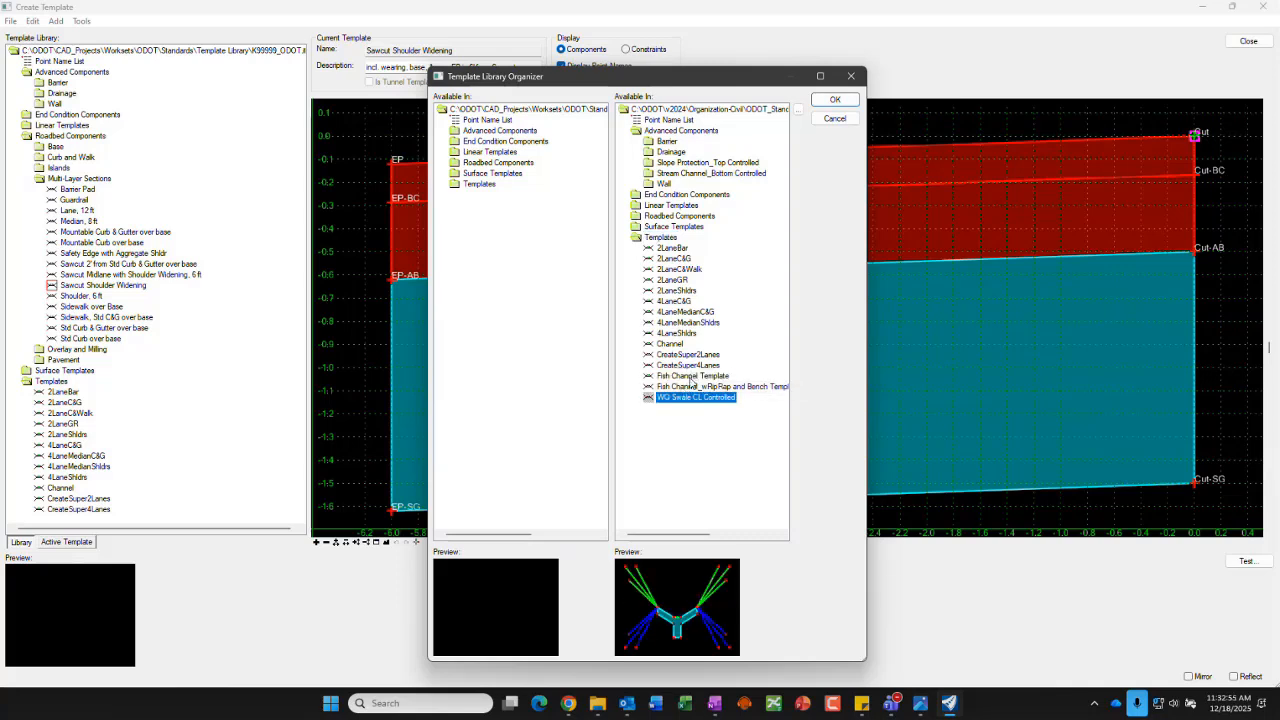
# Copy Fish Channel Template, Fish Channel_wRipRap and Bench Template, and WQ Swale CL Controlled into the project library's Templates folder
pyautogui.click(690, 377)
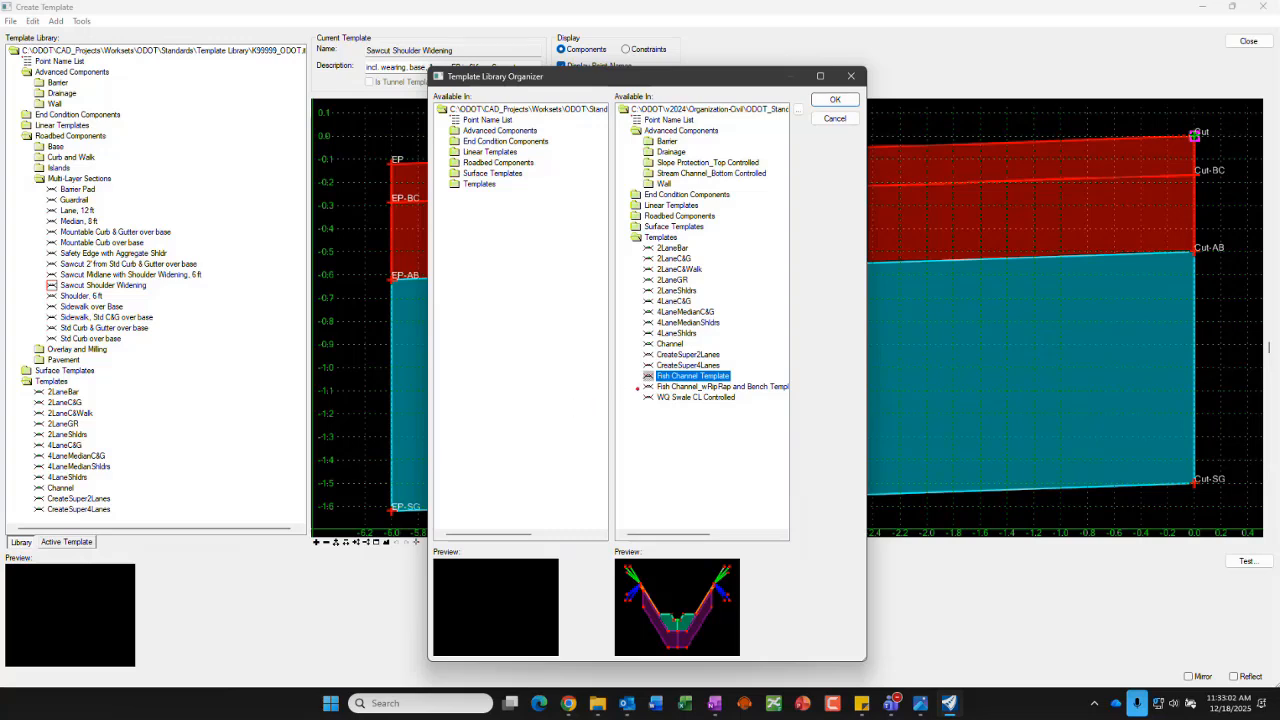
pyautogui.moveTo(629, 402)
pyautogui.mouseDown()
pyautogui.moveTo(548, 472)
pyautogui.moveTo(498, 395)
pyautogui.moveTo(470, 205)
pyautogui.mouseUp()
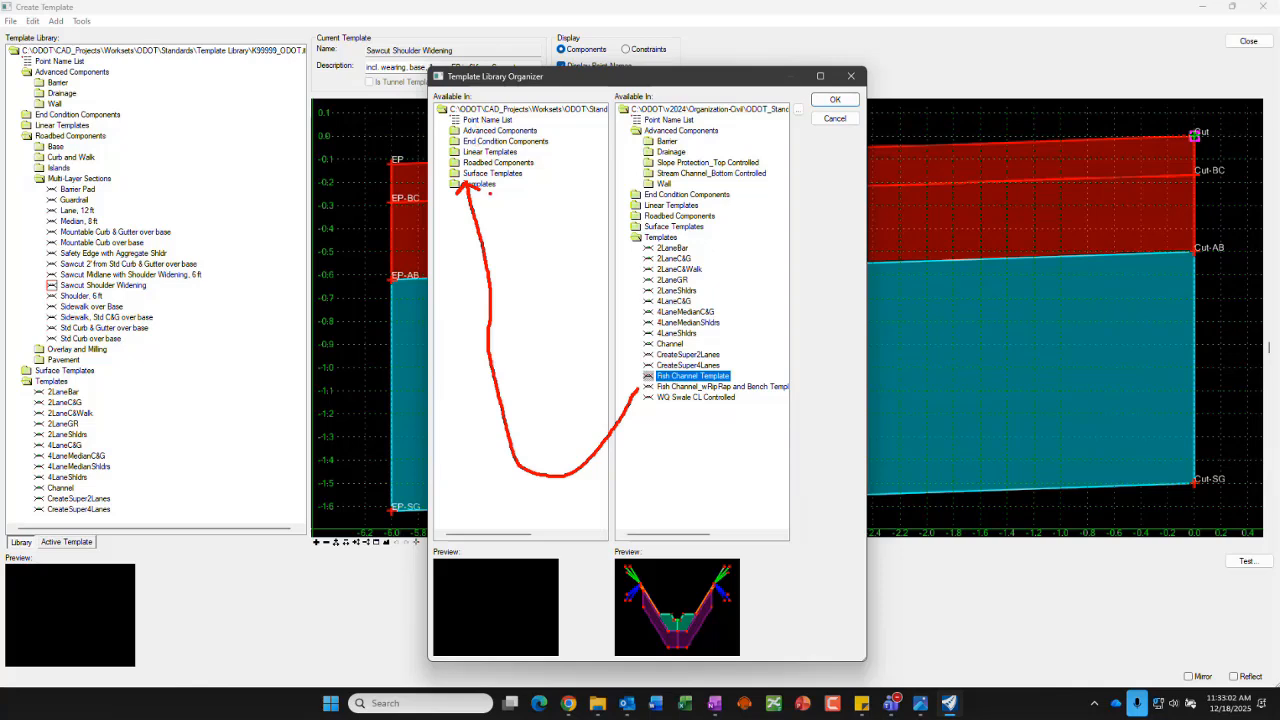
pyautogui.press('Escape')
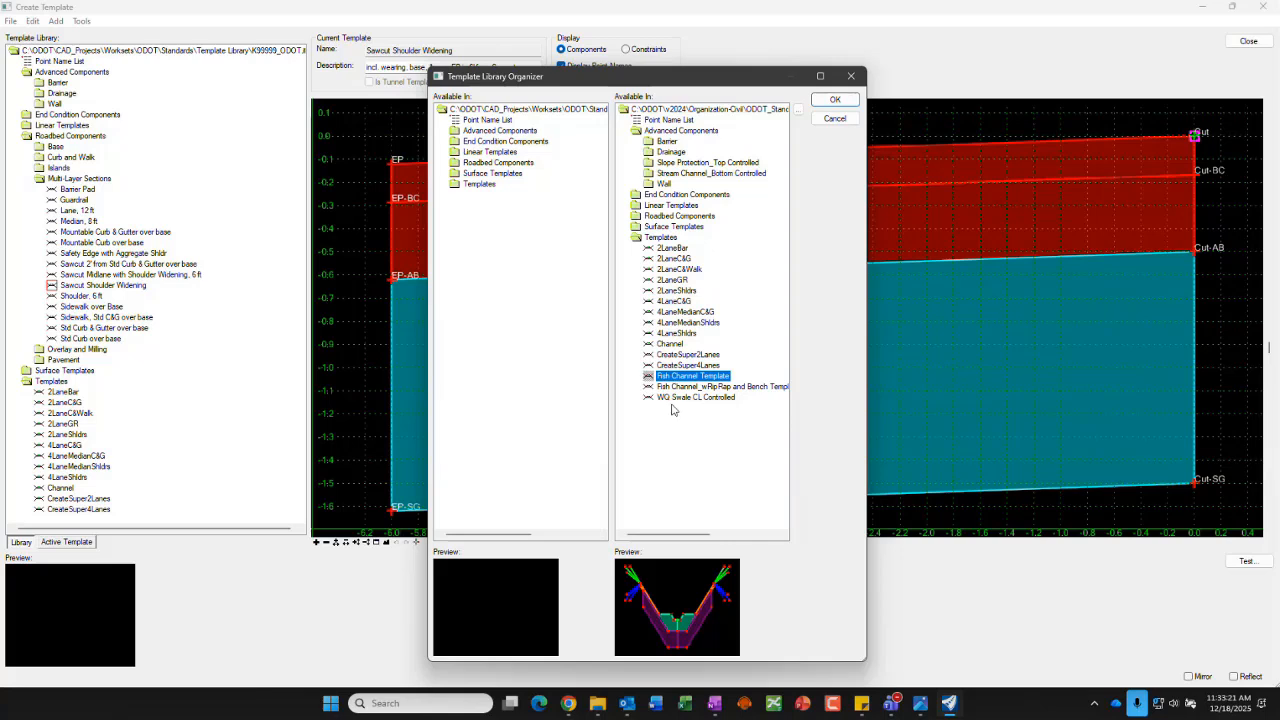
pyautogui.moveTo(664, 378); pyautogui.dragTo(450, 196)
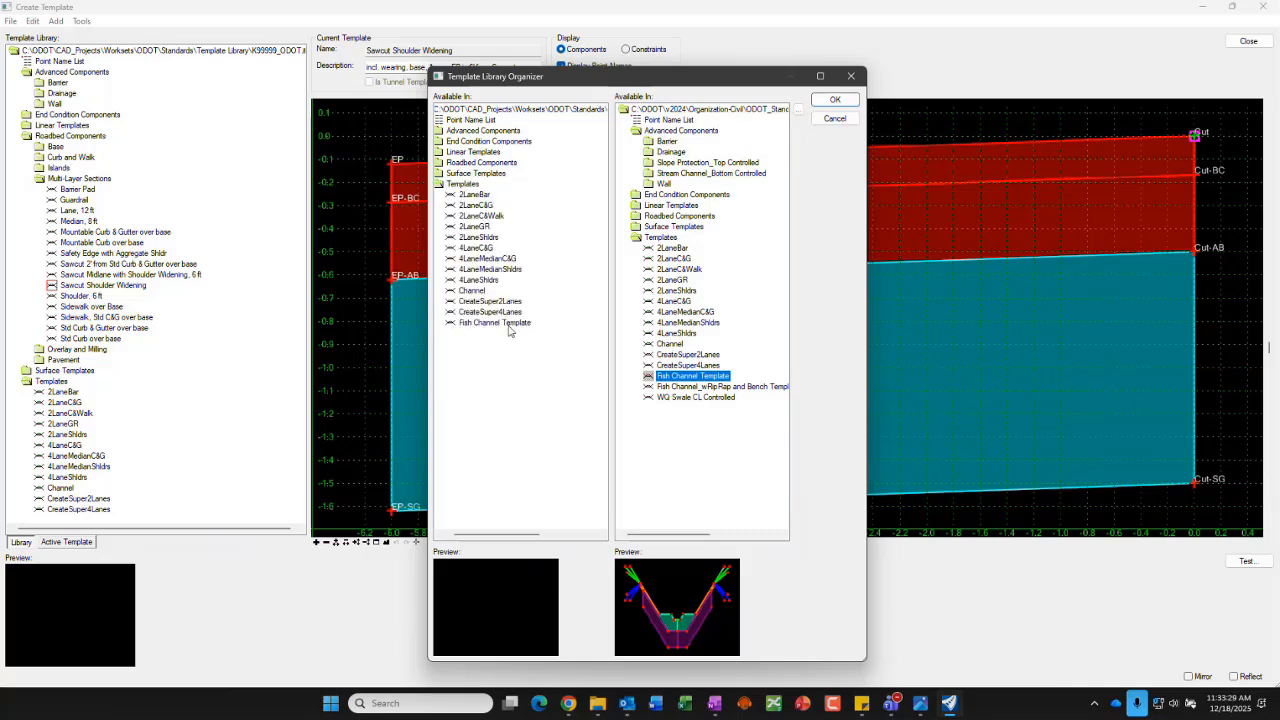
pyautogui.click(684, 389)
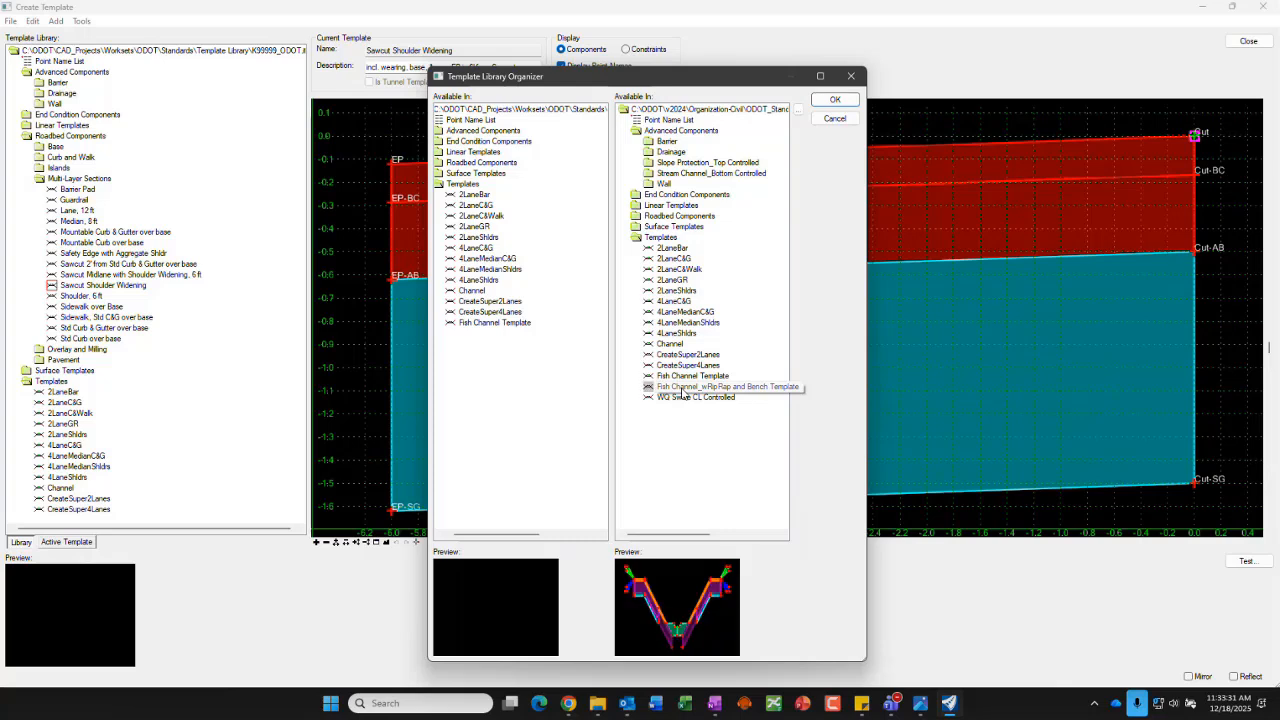
pyautogui.moveTo(682, 389); pyautogui.dragTo(490, 248)
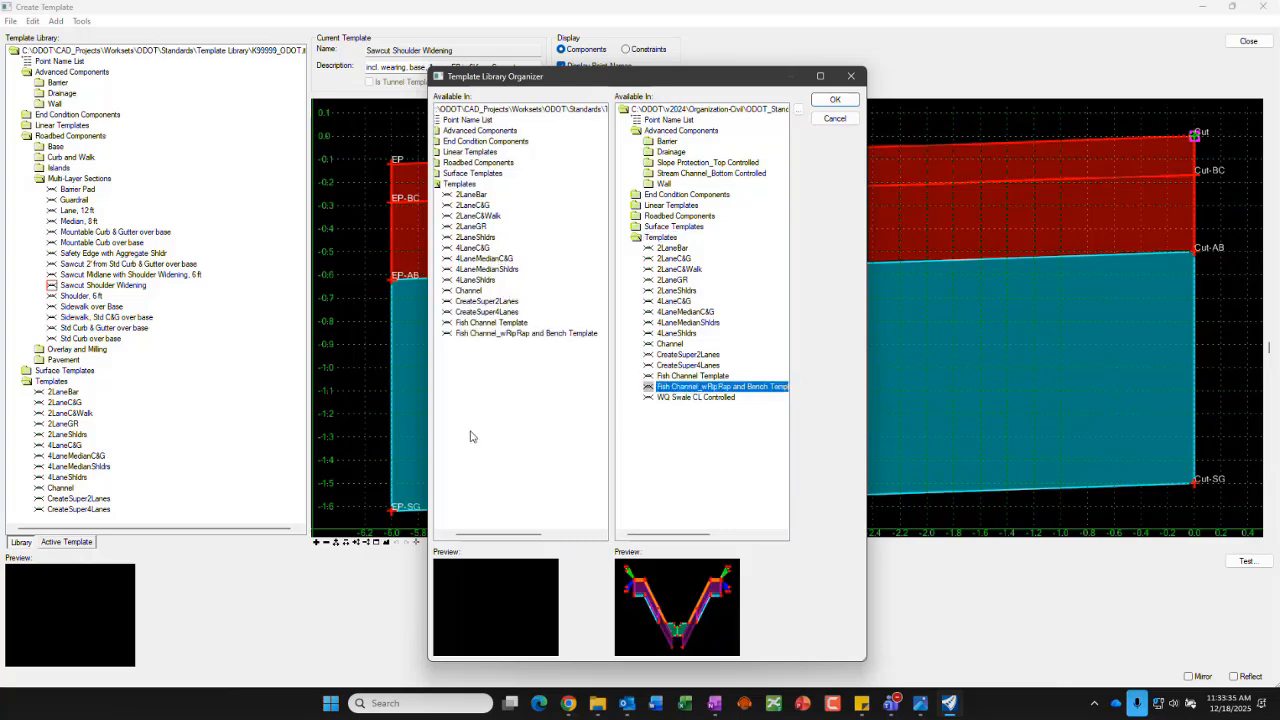
pyautogui.moveTo(687, 402); pyautogui.dragTo(497, 344)
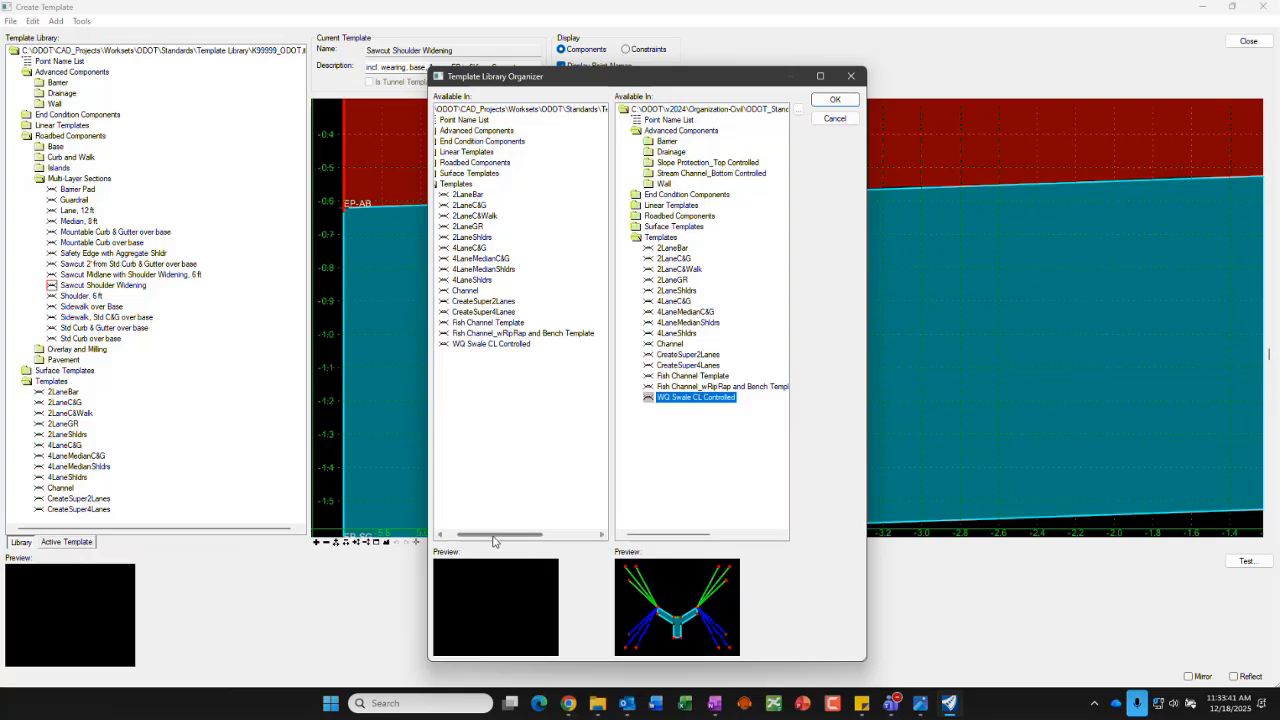
pyautogui.moveTo(500, 536); pyautogui.dragTo(445, 538)
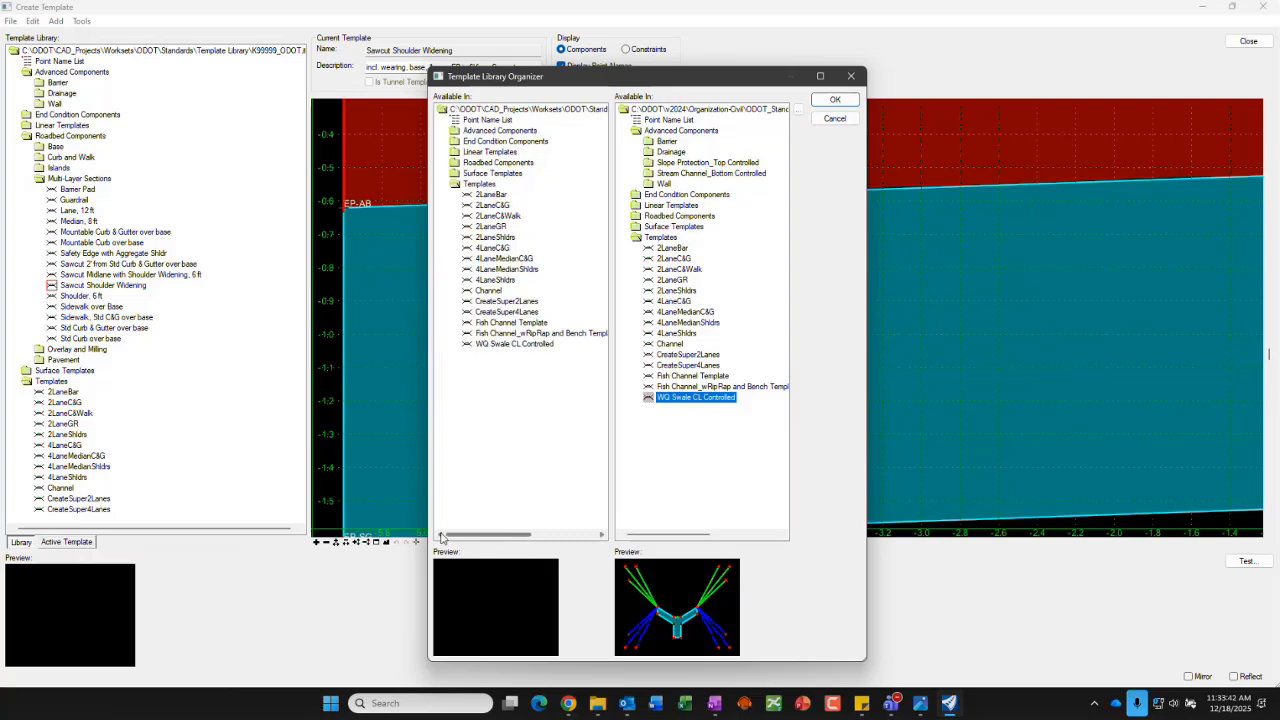
# Copy the Biofiltration Slope From Top, Channel Cut From Bottom and WQ Swale components into the project library's Advanced Components Drainage folder
pyautogui.click(658, 165)
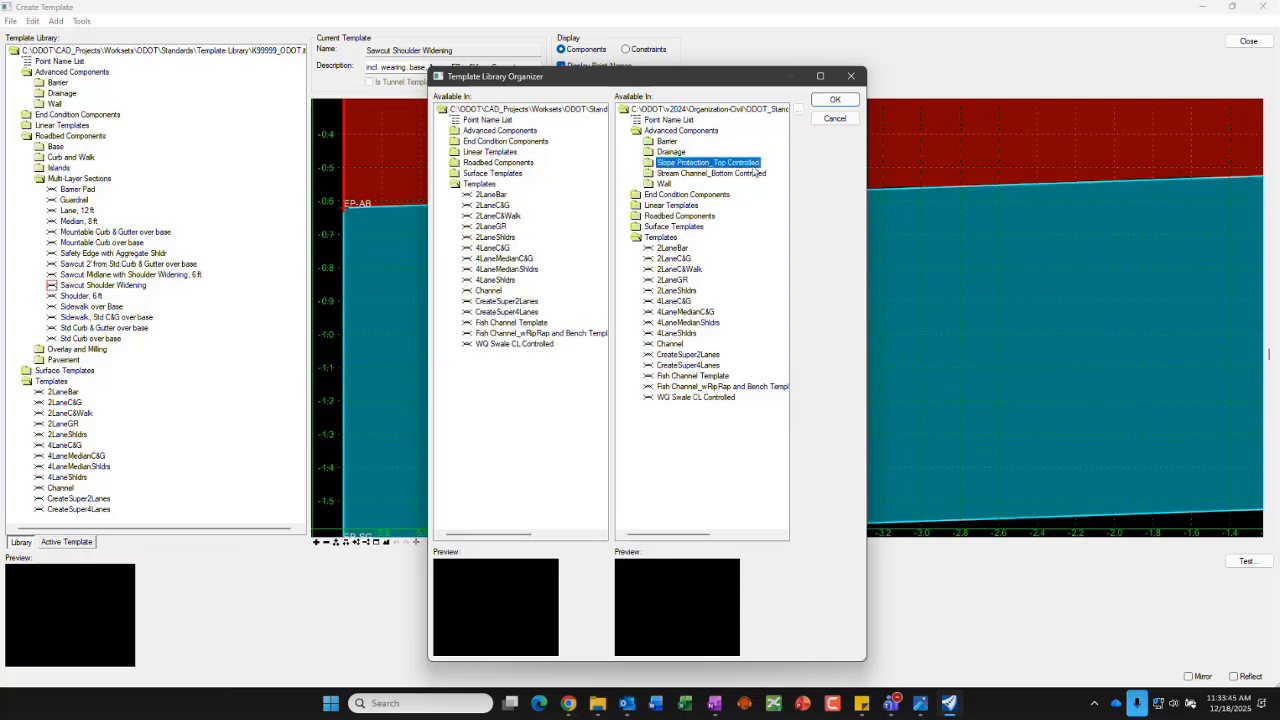
pyautogui.click(648, 176)
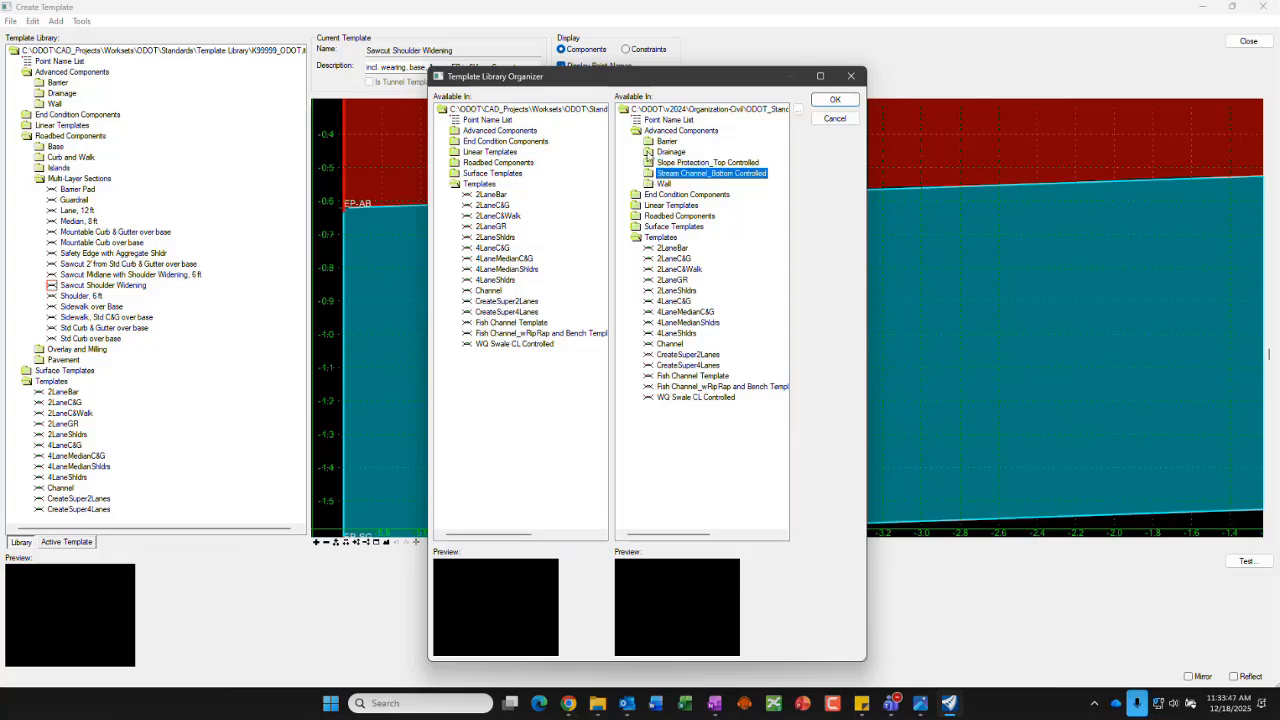
pyautogui.doubleClick(648, 152)
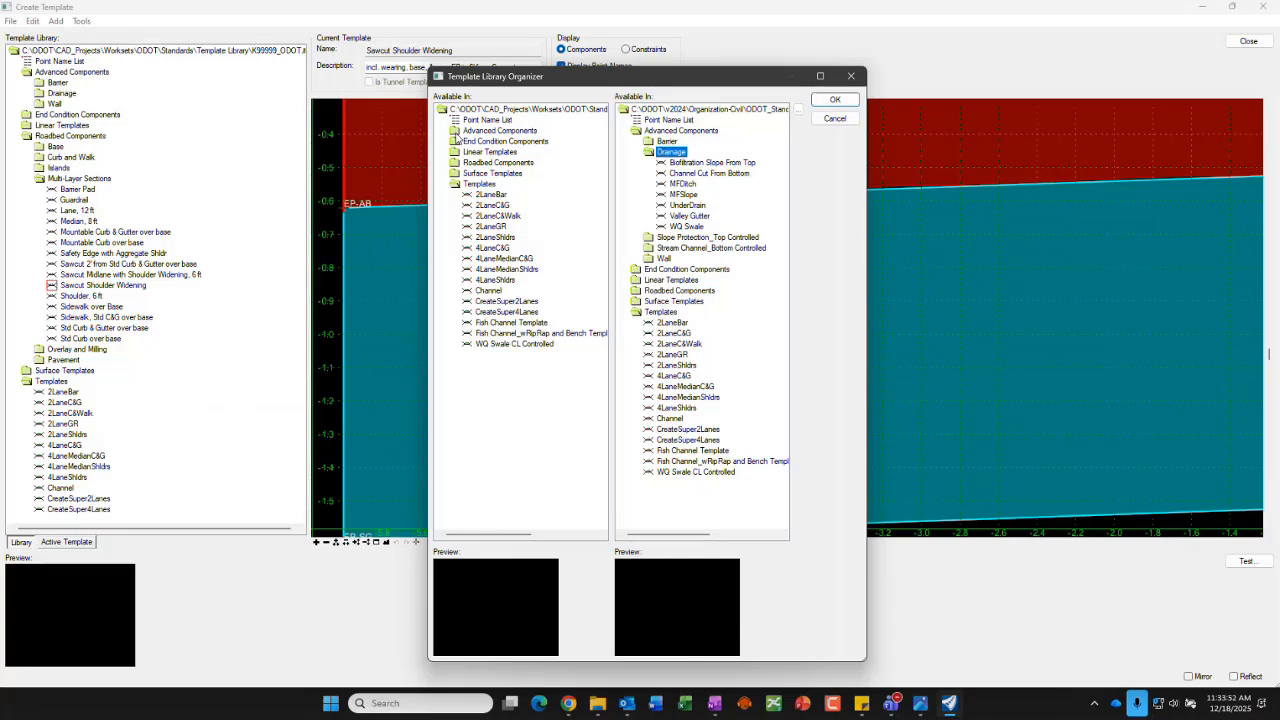
pyautogui.doubleClick(457, 132)
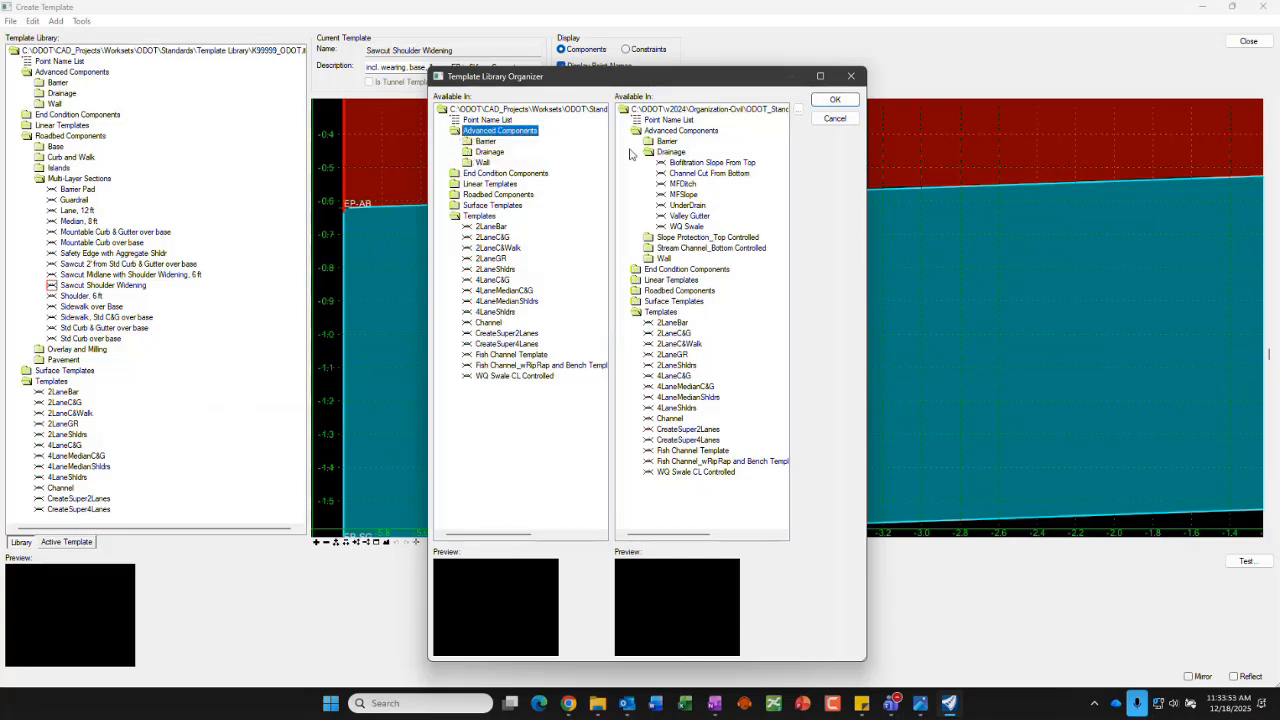
pyautogui.click(682, 166)
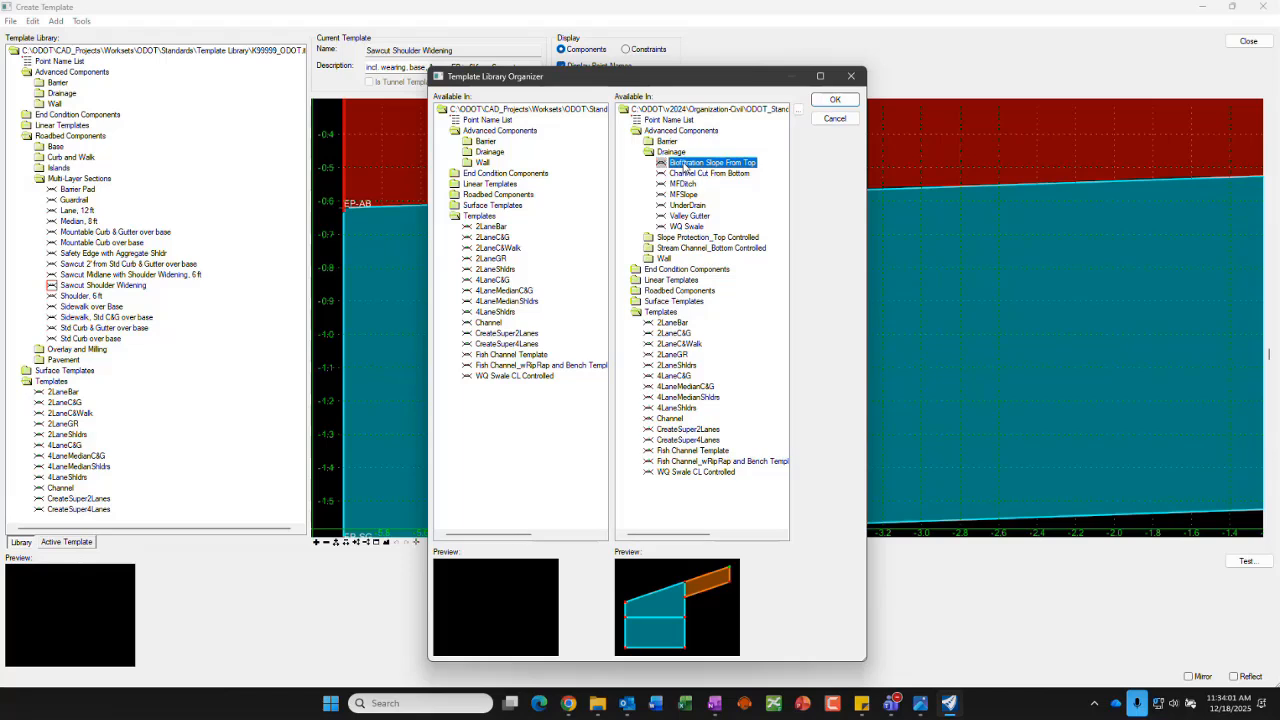
pyautogui.moveTo(684, 168); pyautogui.dragTo(562, 159)
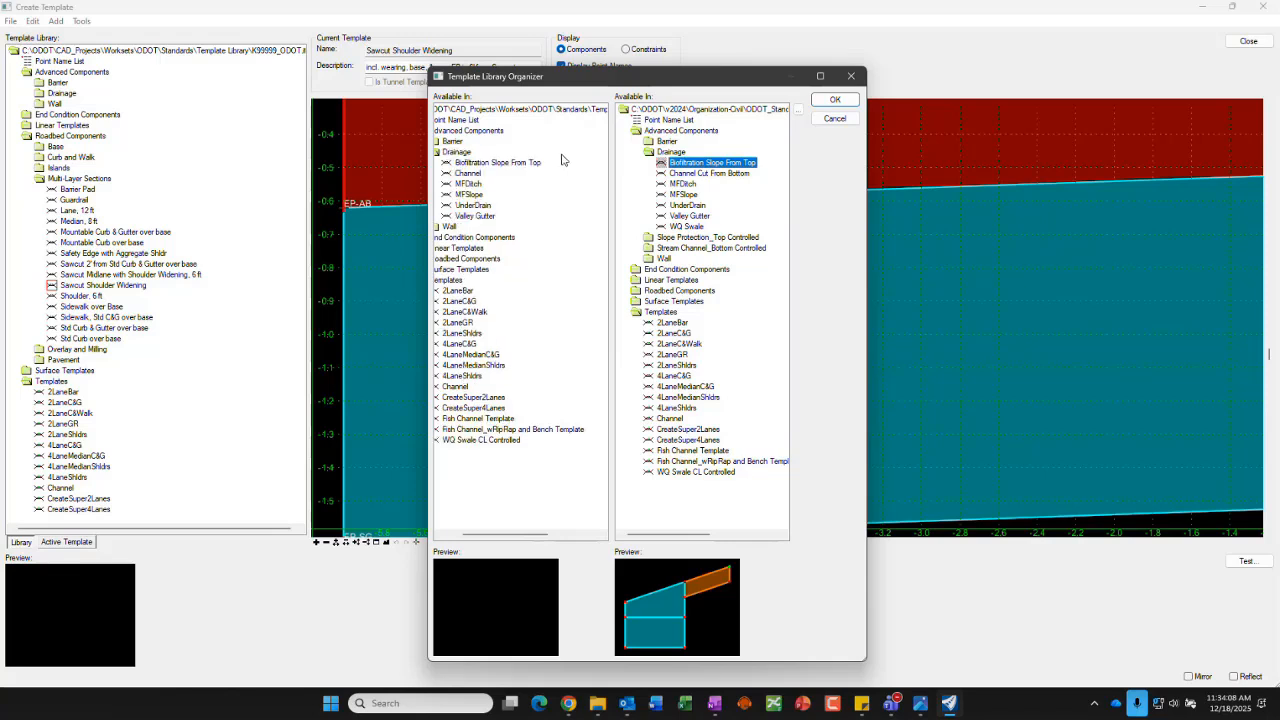
pyautogui.click(687, 174)
pyautogui.moveTo(687, 176); pyautogui.dragTo(570, 177)
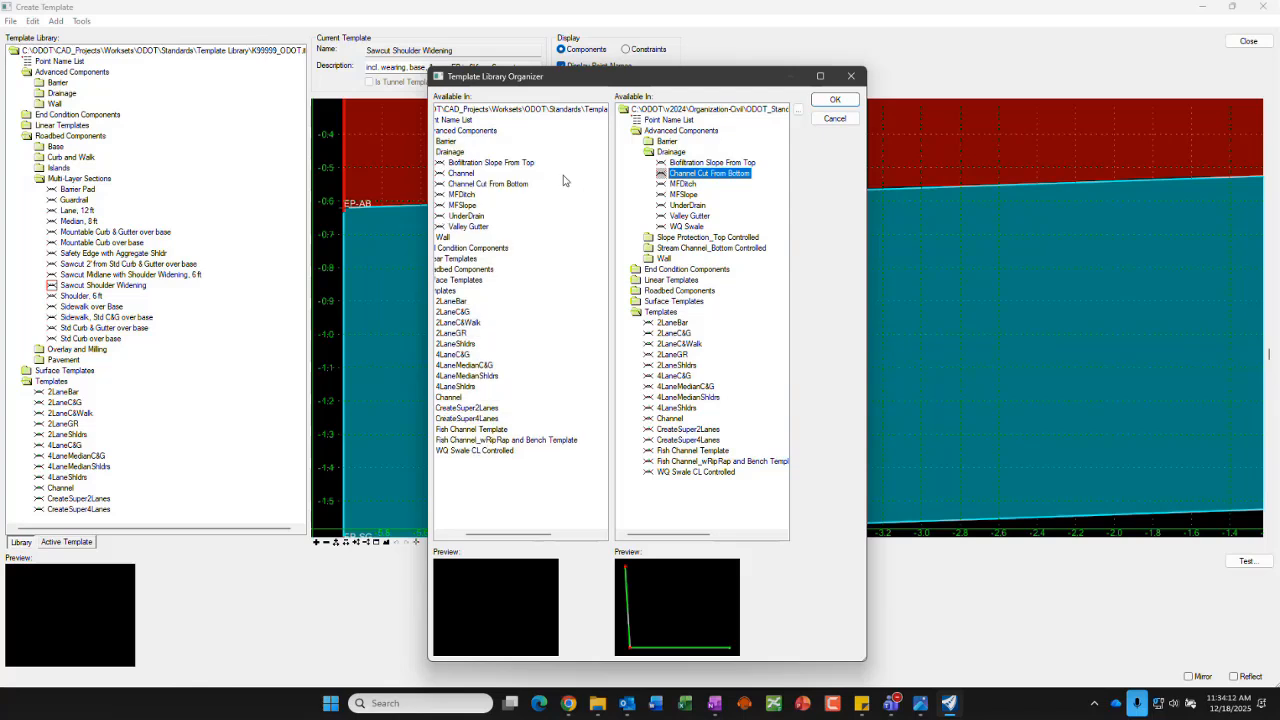
pyautogui.moveTo(684, 226); pyautogui.dragTo(543, 206)
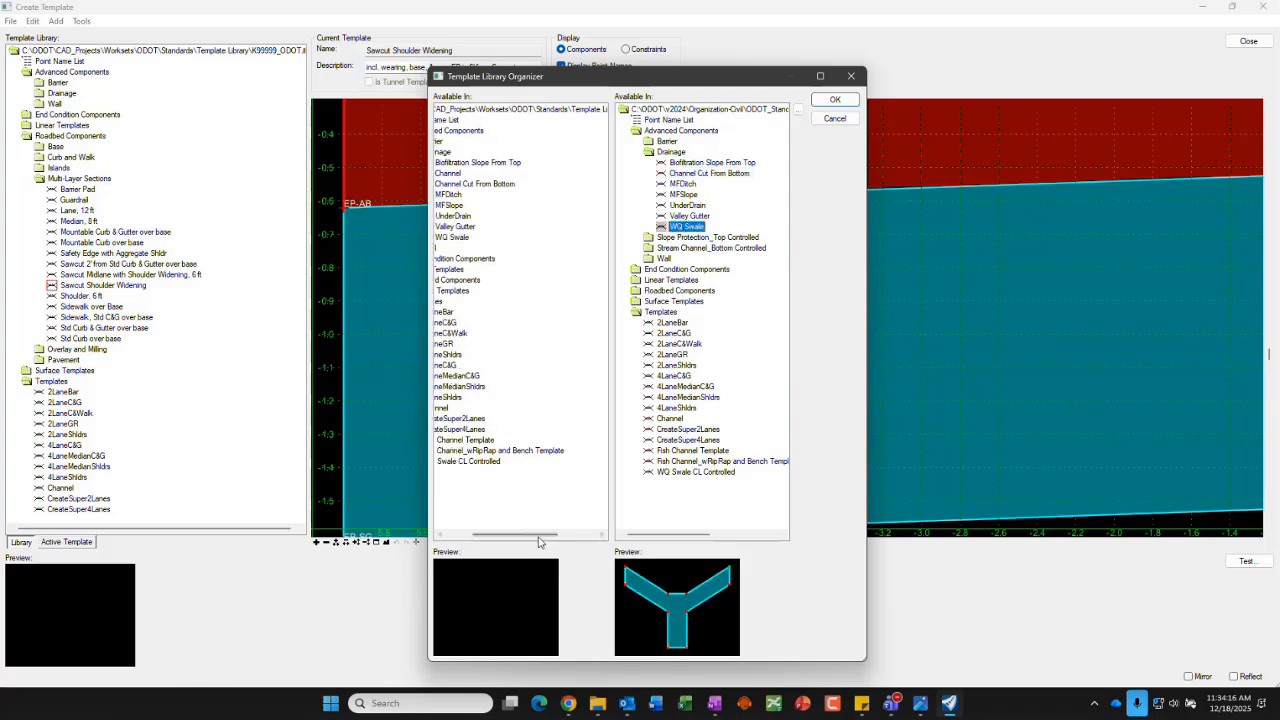
pyautogui.moveTo(505, 534); pyautogui.dragTo(453, 531)
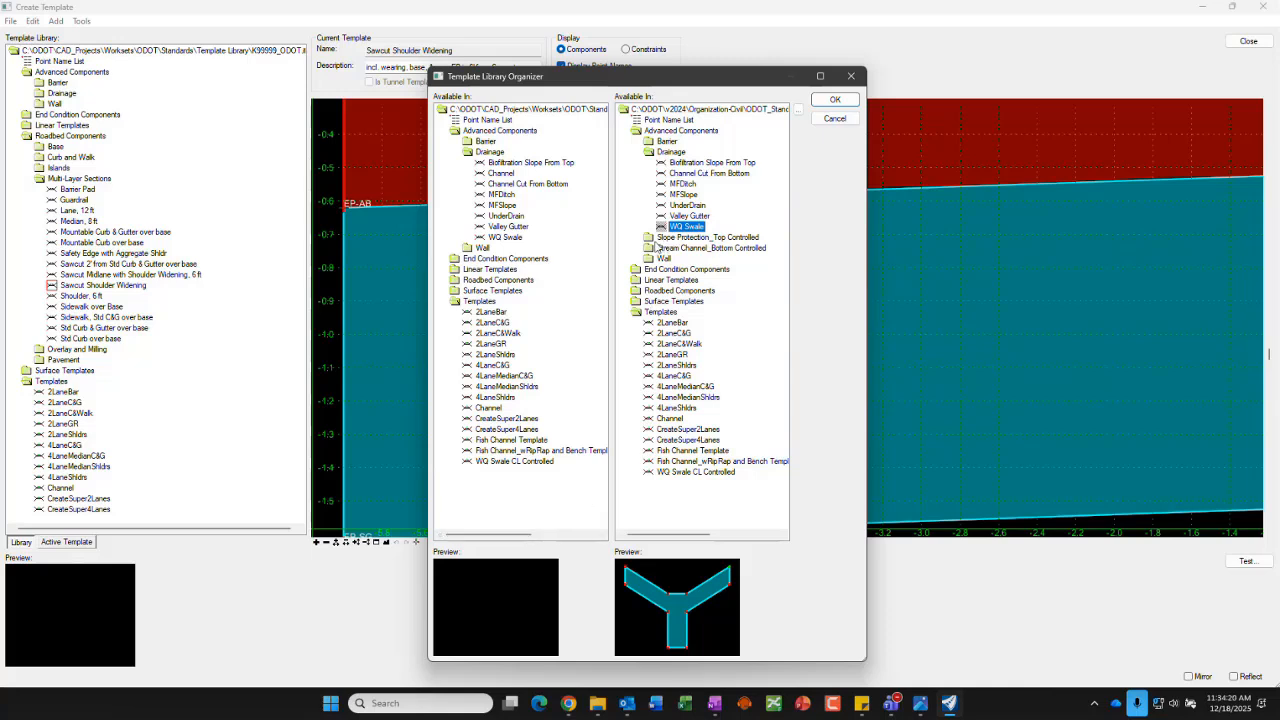
# Copy the Slope Protection_Top Controlled and Stream Channel_Bottom Controlled folders from the seed library into the project library's Advanced Components folder
pyautogui.click(649, 239)
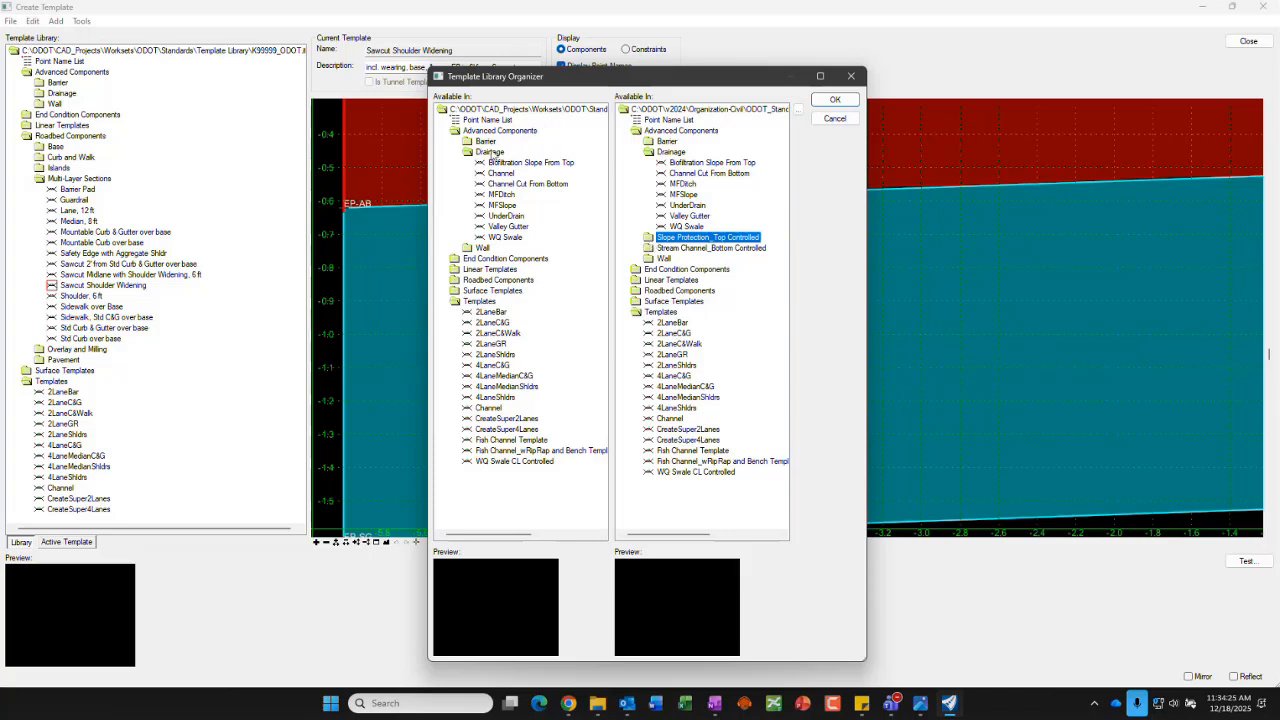
pyautogui.doubleClick(470, 152)
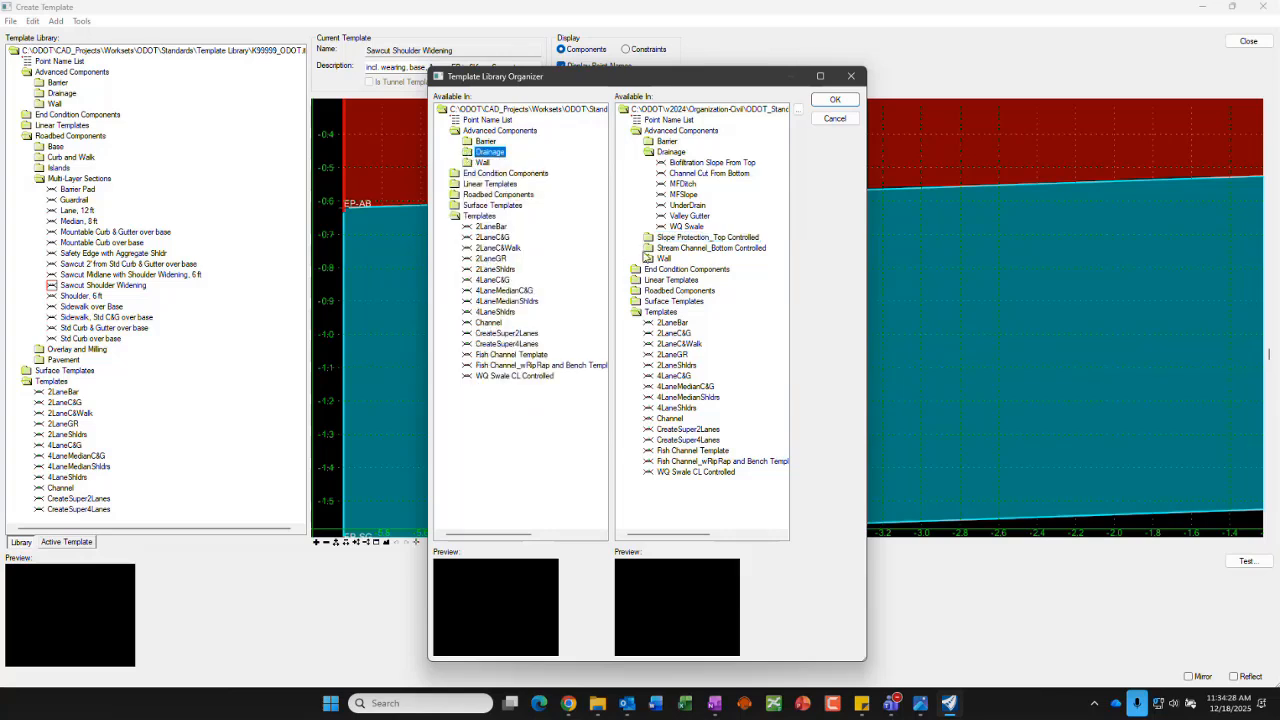
pyautogui.click(648, 241)
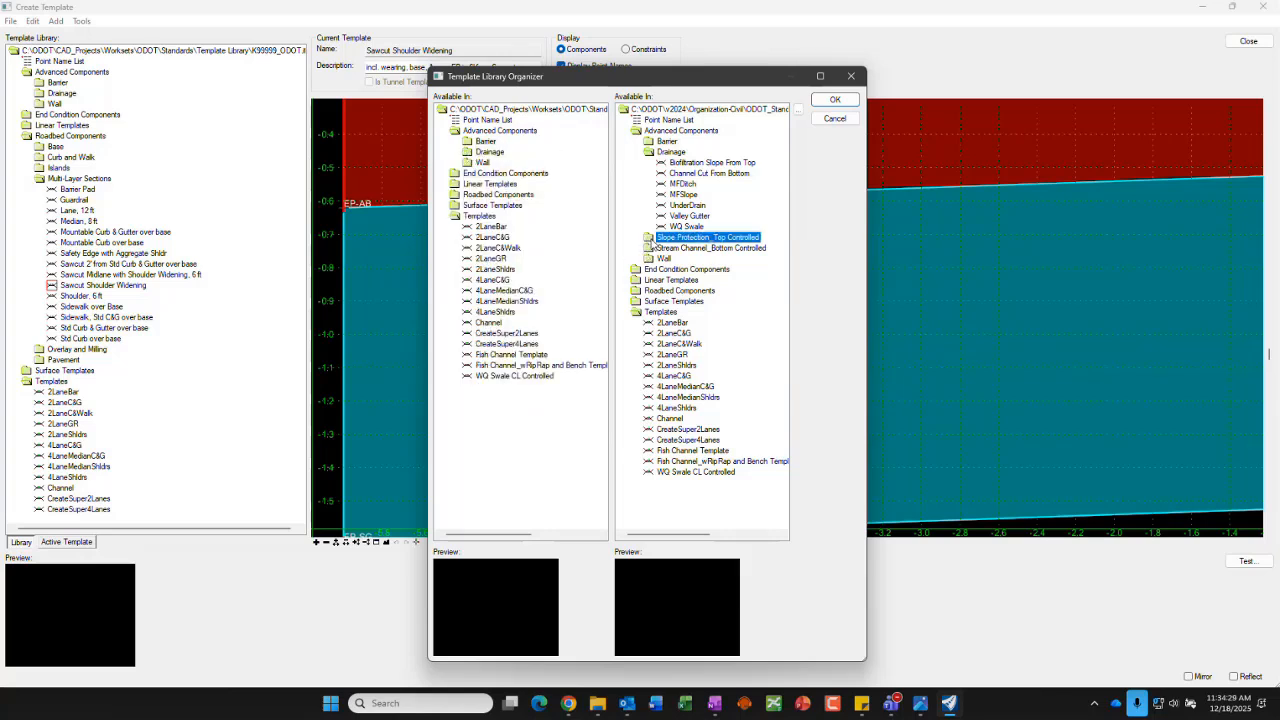
pyautogui.doubleClick(648, 241)
pyautogui.moveTo(624, 155); pyautogui.dragTo(579, 139)
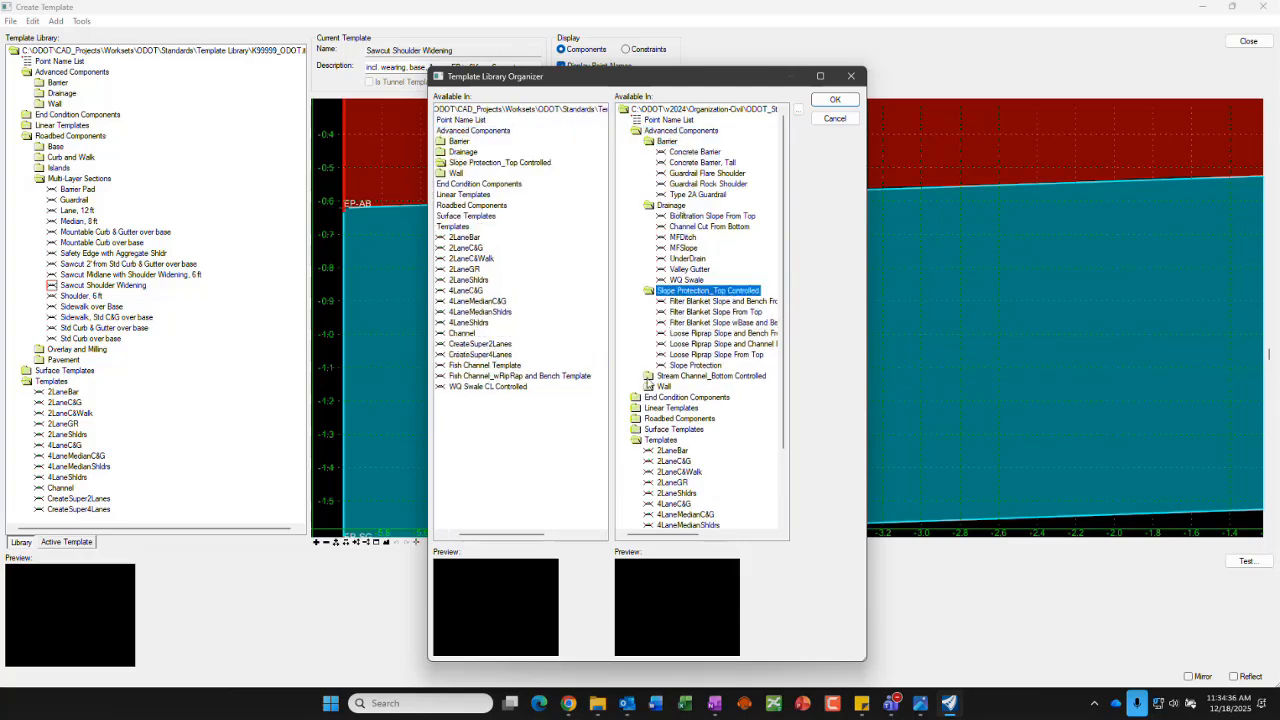
pyautogui.doubleClick(705, 375)
pyautogui.moveTo(705, 375); pyautogui.dragTo(505, 132)
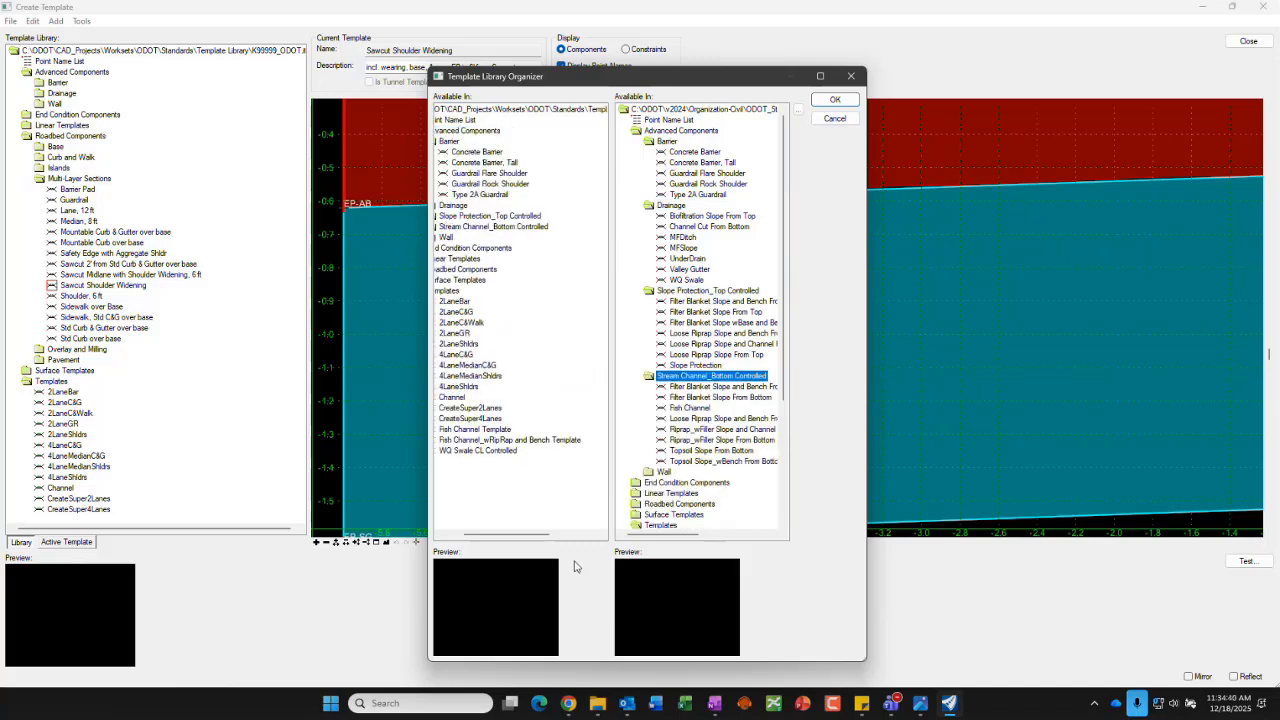
# Expand the two copied folders in the project library to check their contents, and save the changes to K99999_ODOT.itl
pyautogui.click(455, 537)
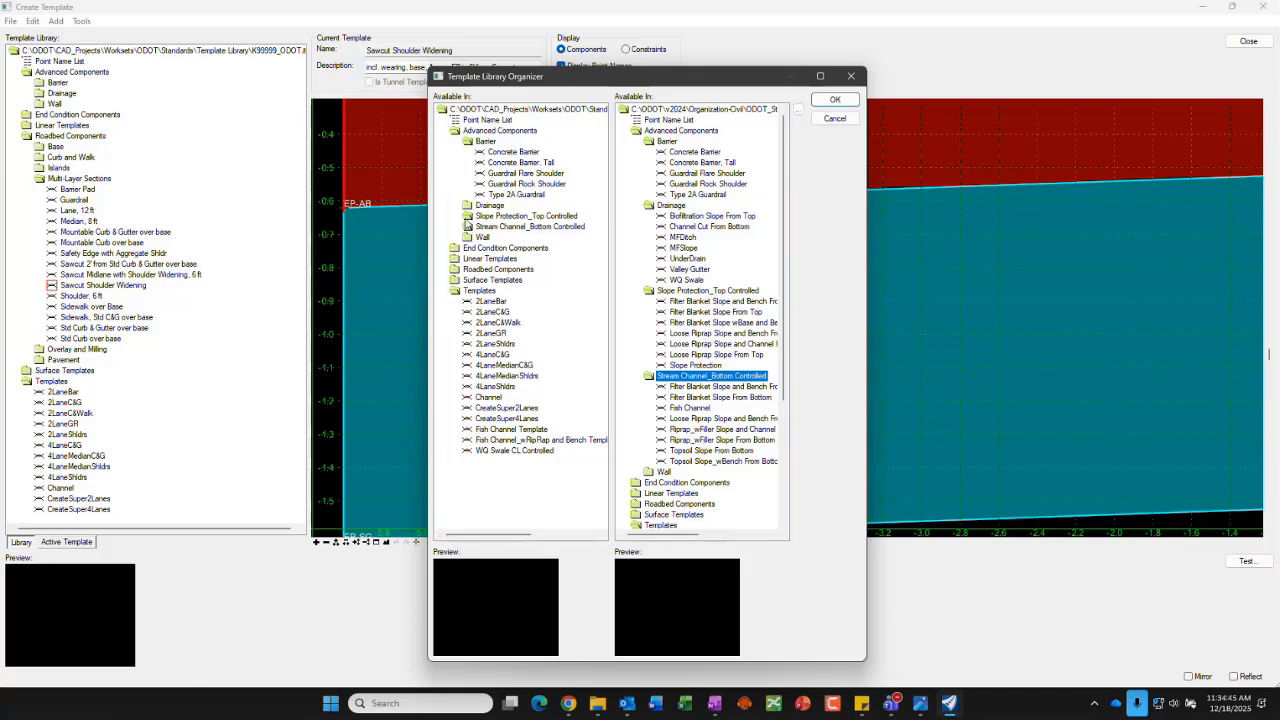
pyautogui.doubleClick(466, 218)
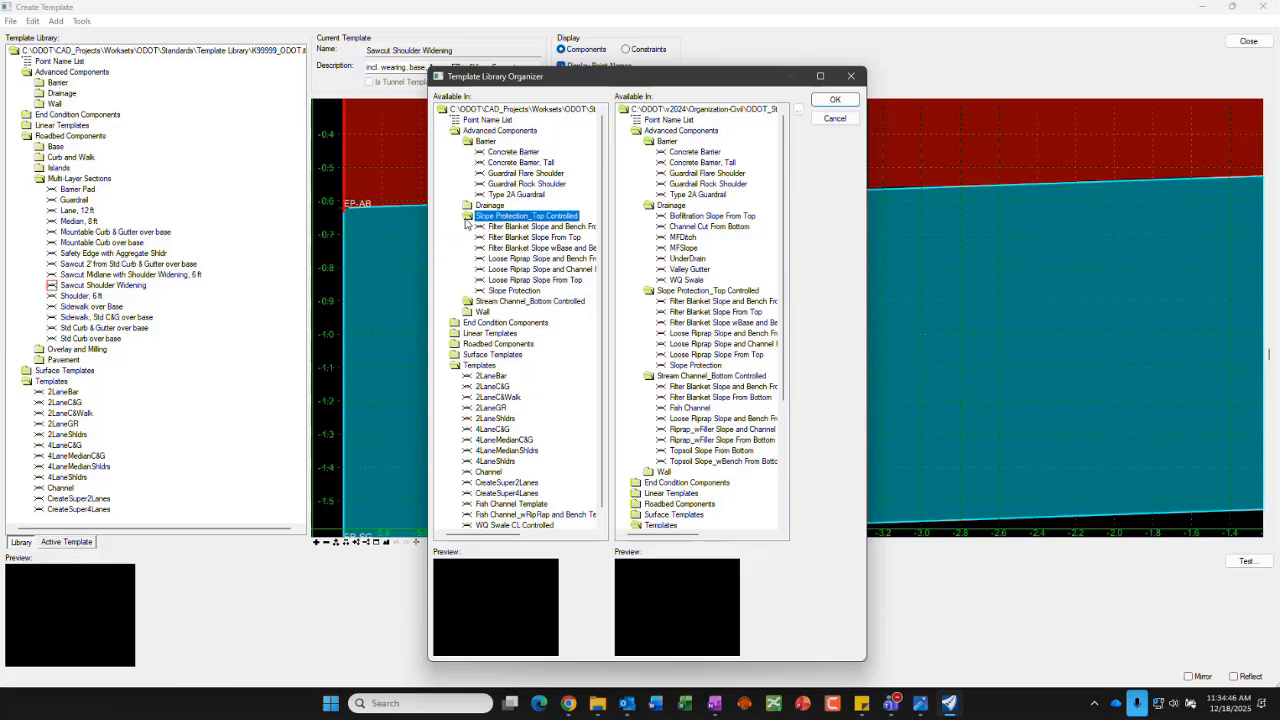
pyautogui.click(467, 304)
pyautogui.doubleClick(467, 304)
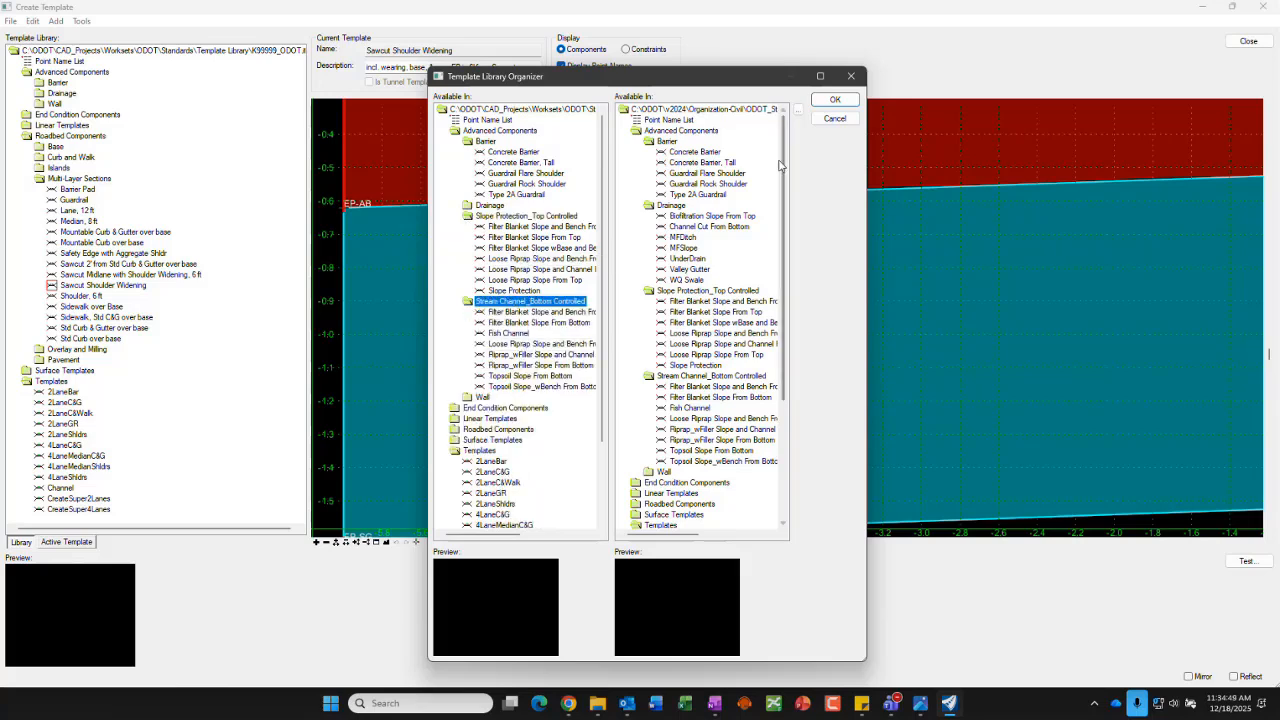
pyautogui.click(836, 101)
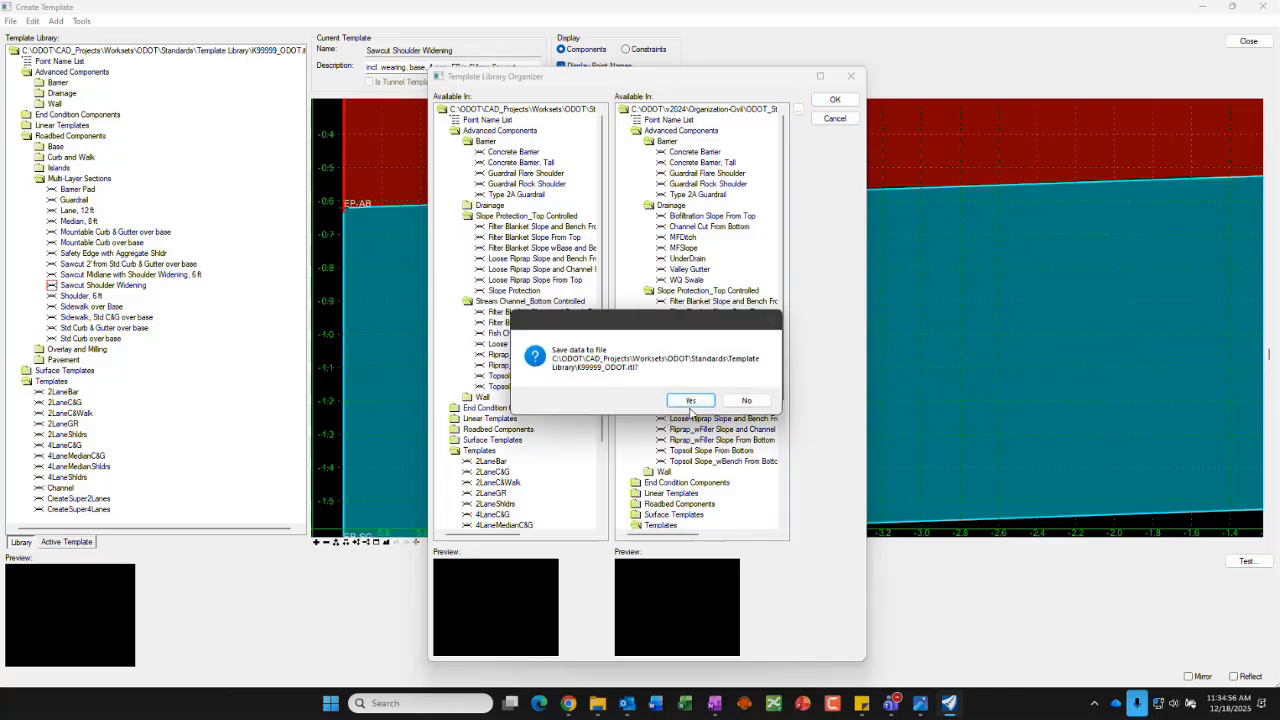
pyautogui.click(690, 401)
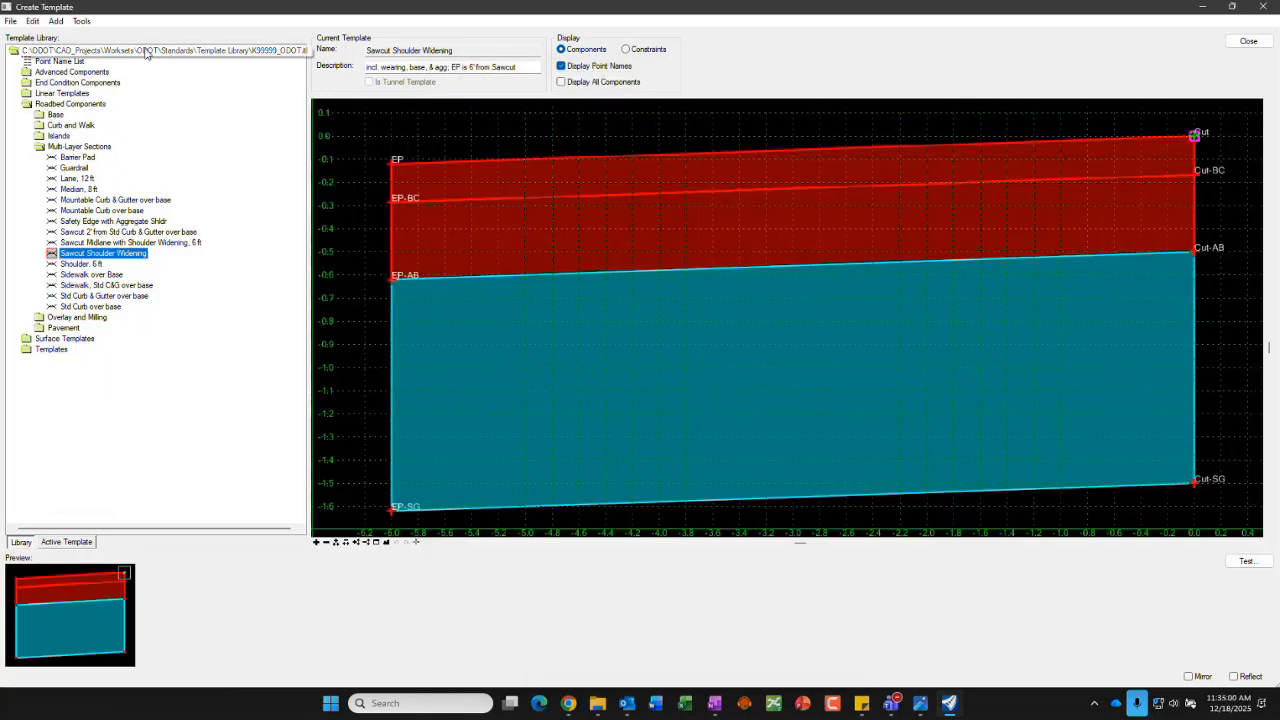
# Open Fish Channel Template from the project library's Templates folder for viewing, and expand the Advanced Components folder
pyautogui.doubleClick(42, 350)
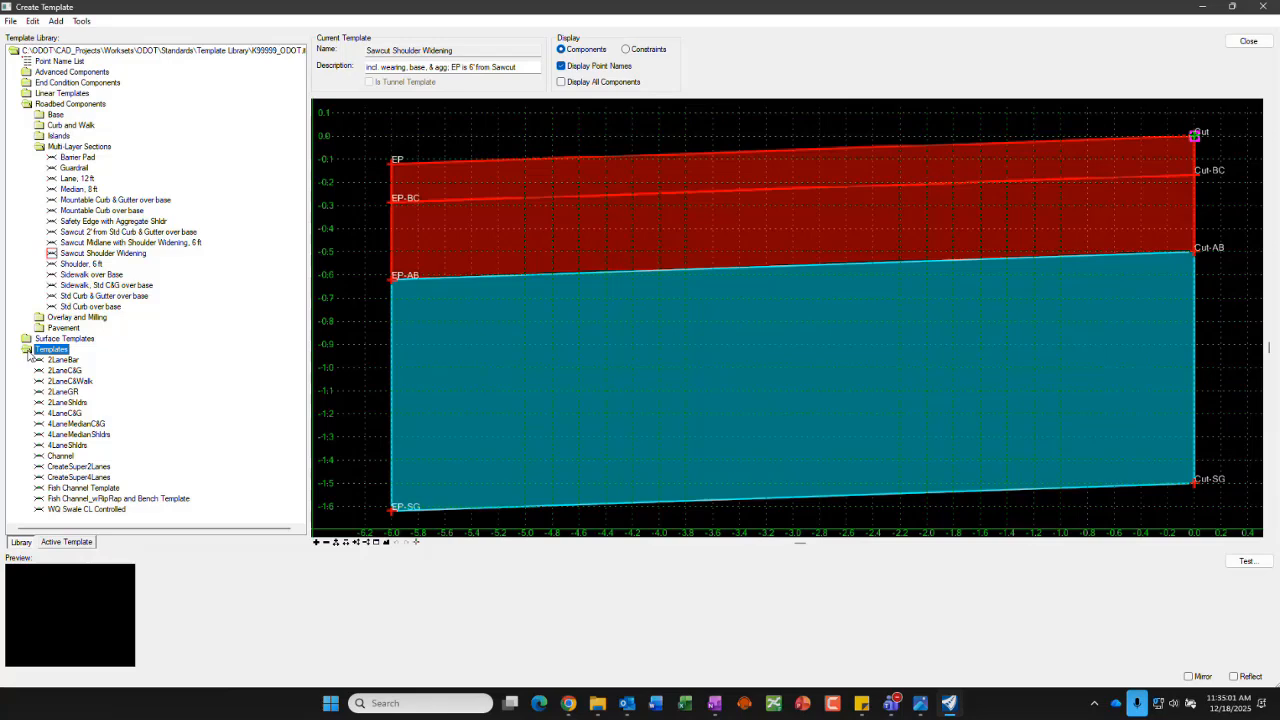
pyautogui.doubleClick(84, 488)
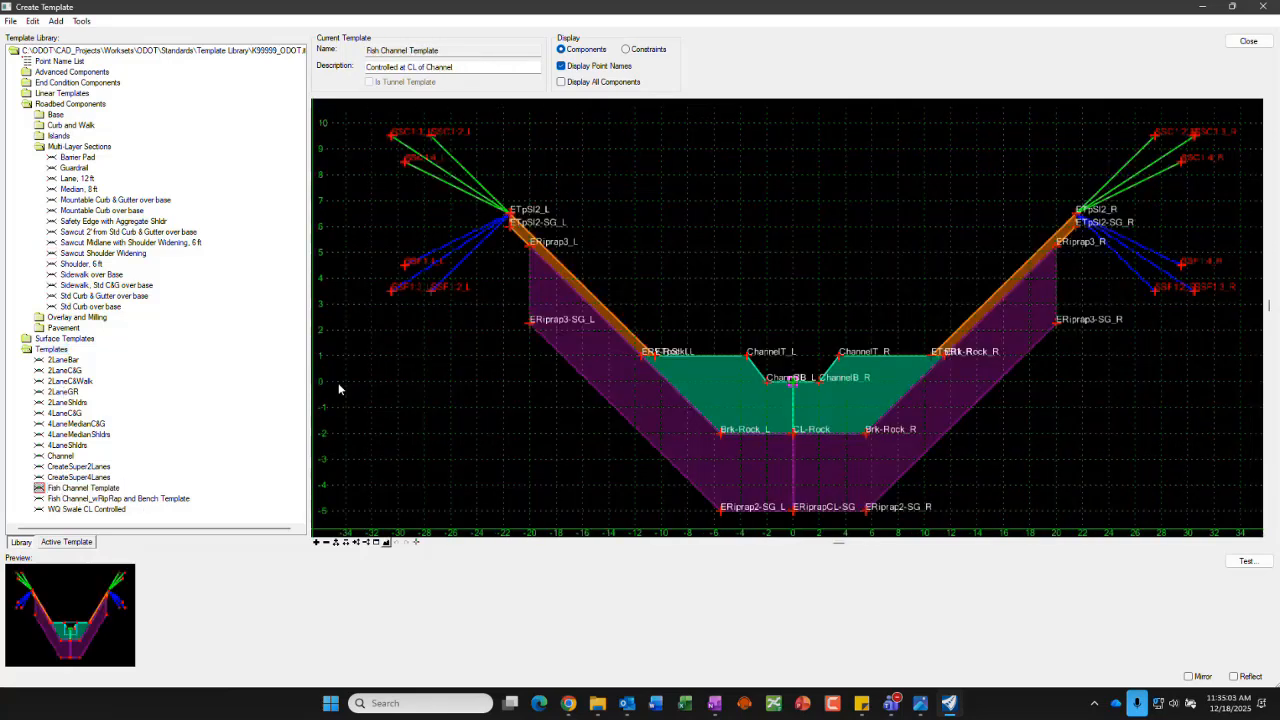
pyautogui.doubleClick(34, 73)
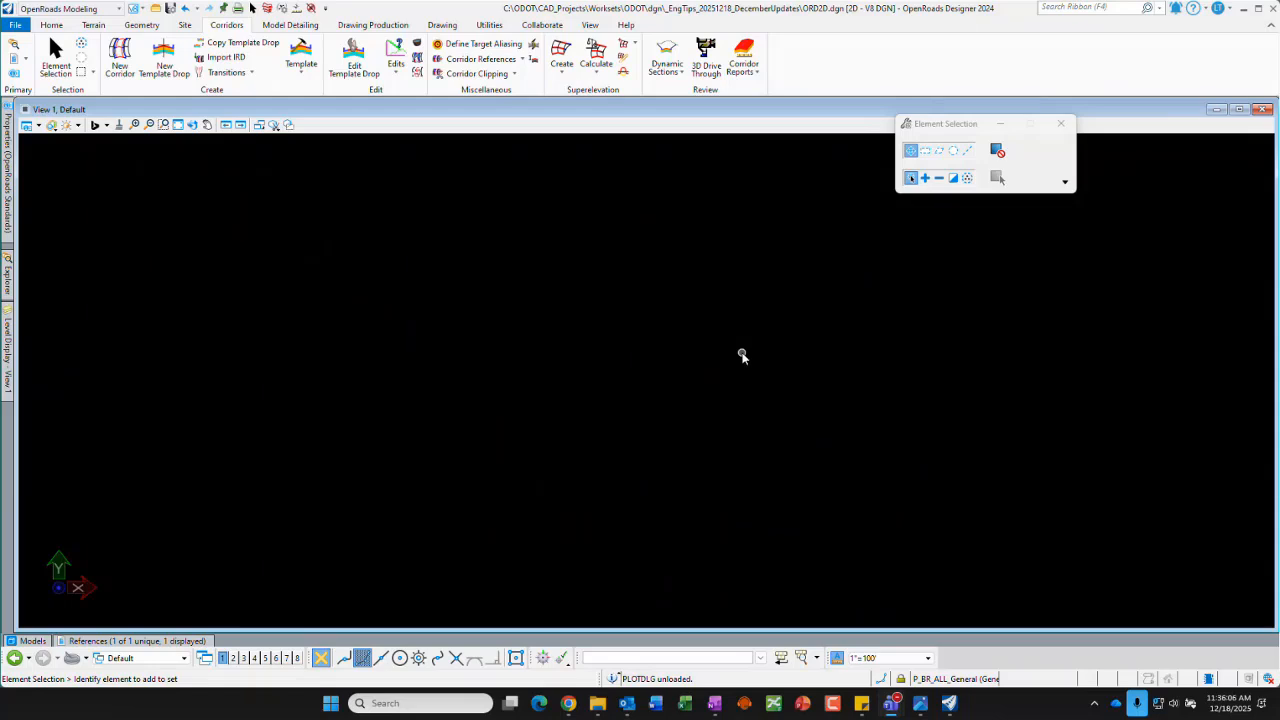
# Open StandardPointNames.pdf from the Staging folder in Adobe Acrobat and maximize its window
pyautogui.moveTo(598, 708)
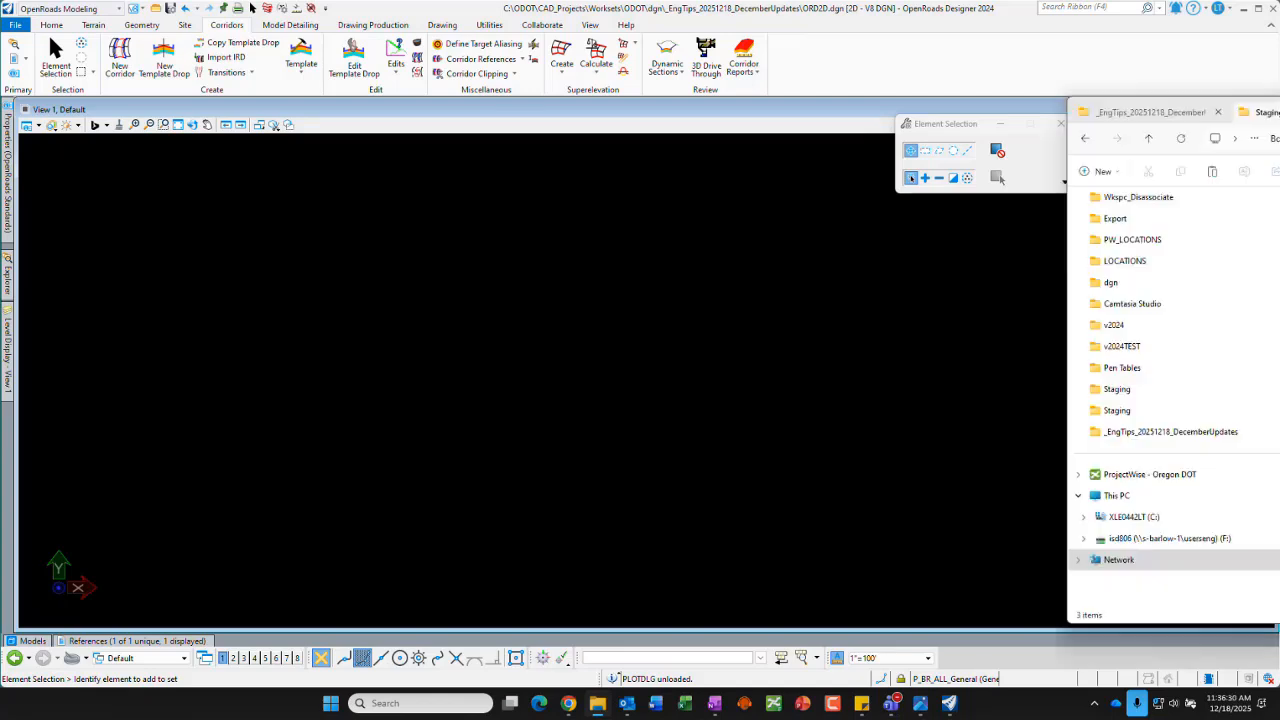
pyautogui.moveTo(1279, 108); pyautogui.dragTo(895, 87)
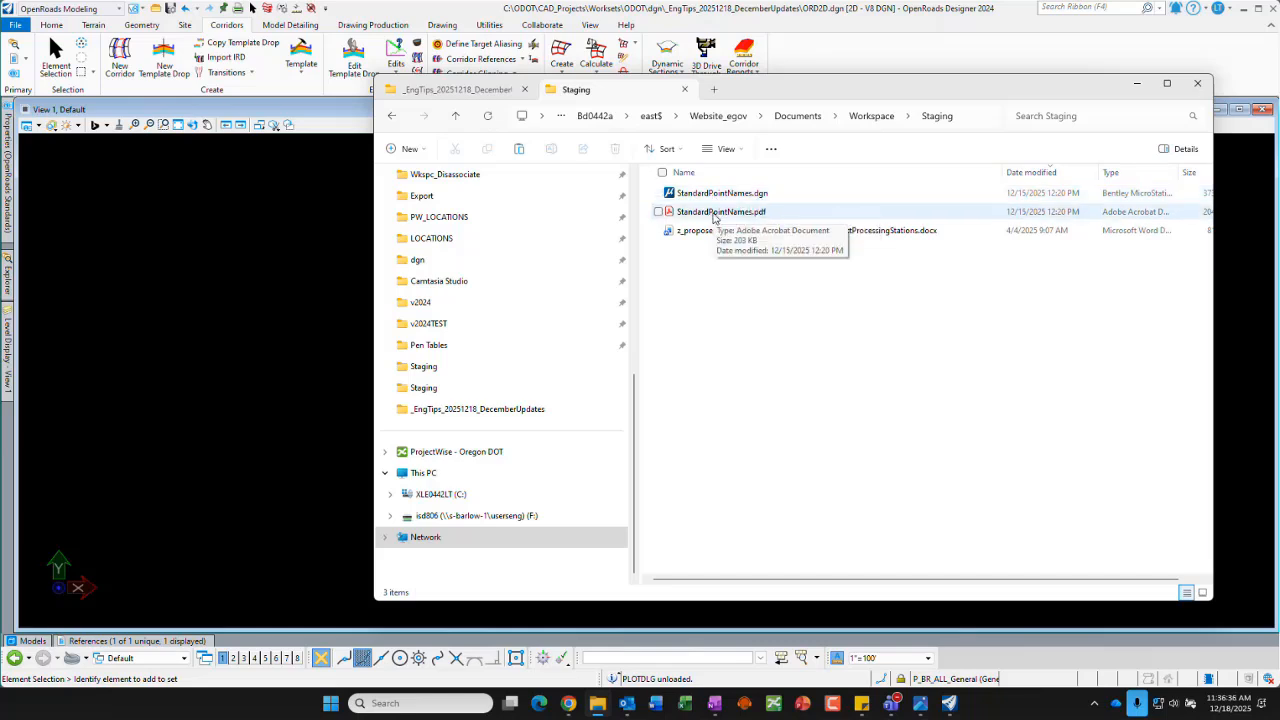
pyautogui.doubleClick(713, 213)
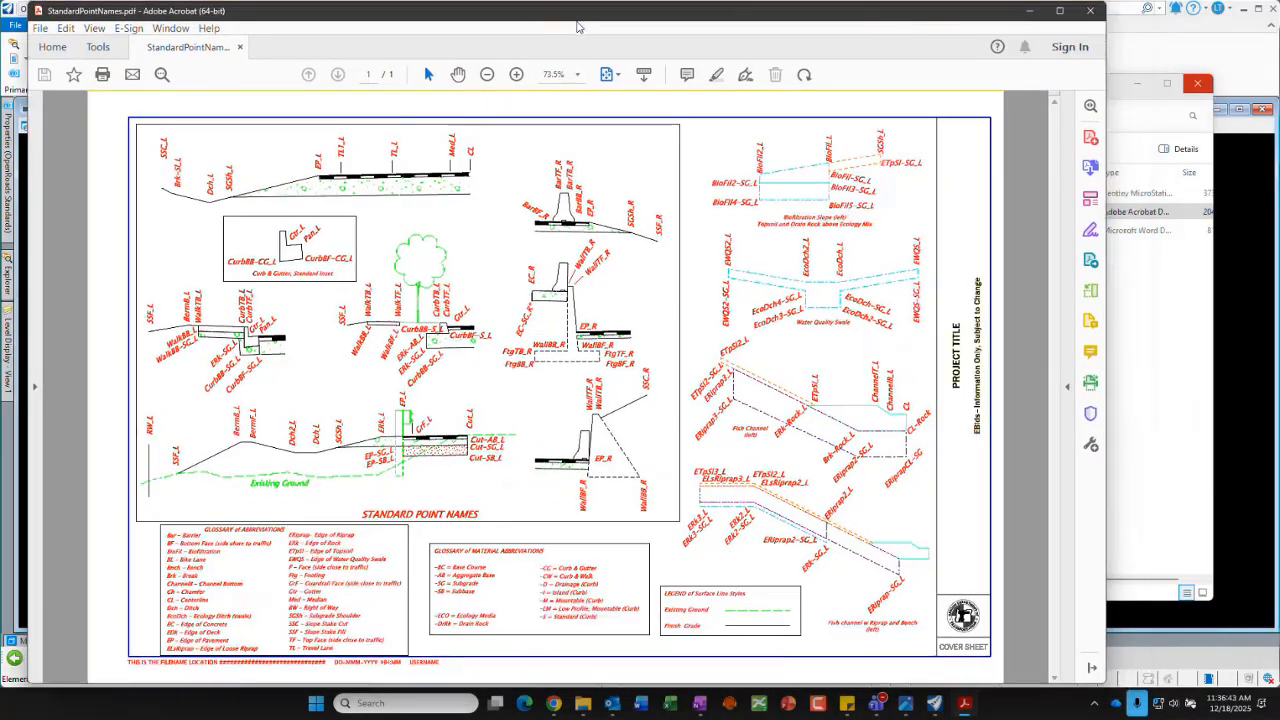
pyautogui.doubleClick(590, 11)
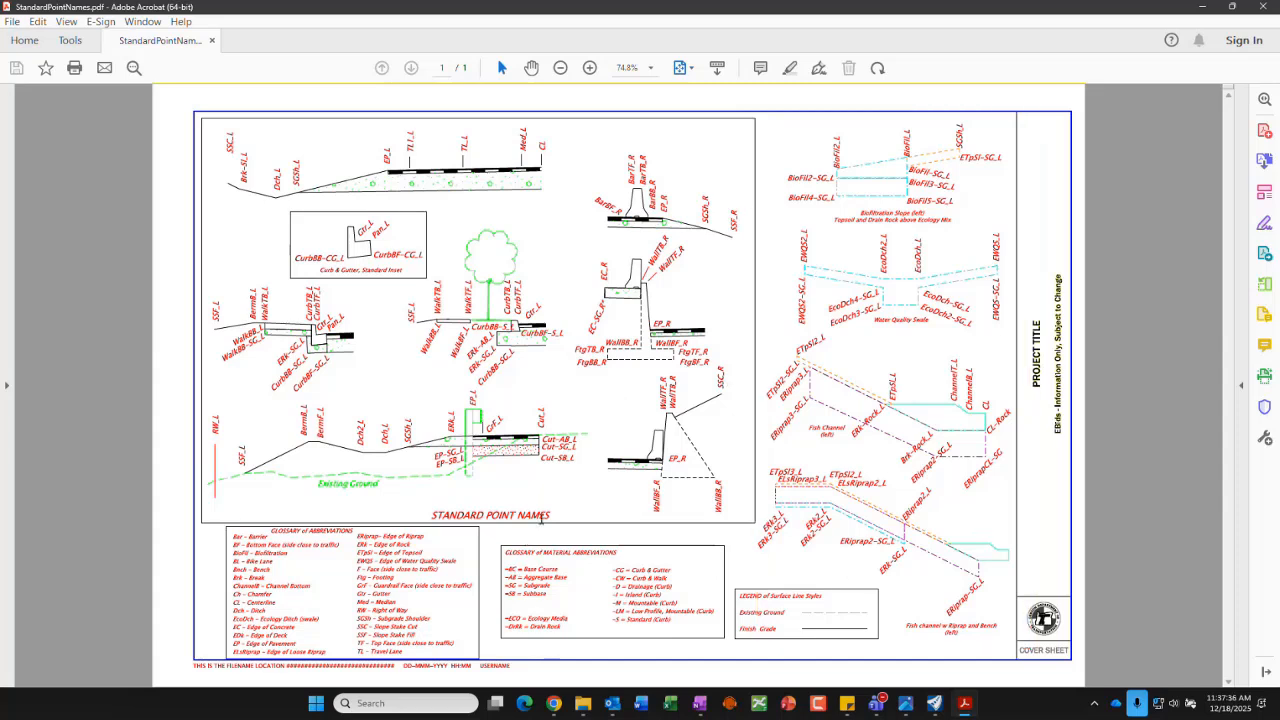
# Examine the Glossary of Abbreviations on the standard point names sheet at 300% zoom
pyautogui.keyDown('ctrl'); pyautogui.scroll(4, 368, 614); pyautogui.keyUp('ctrl')
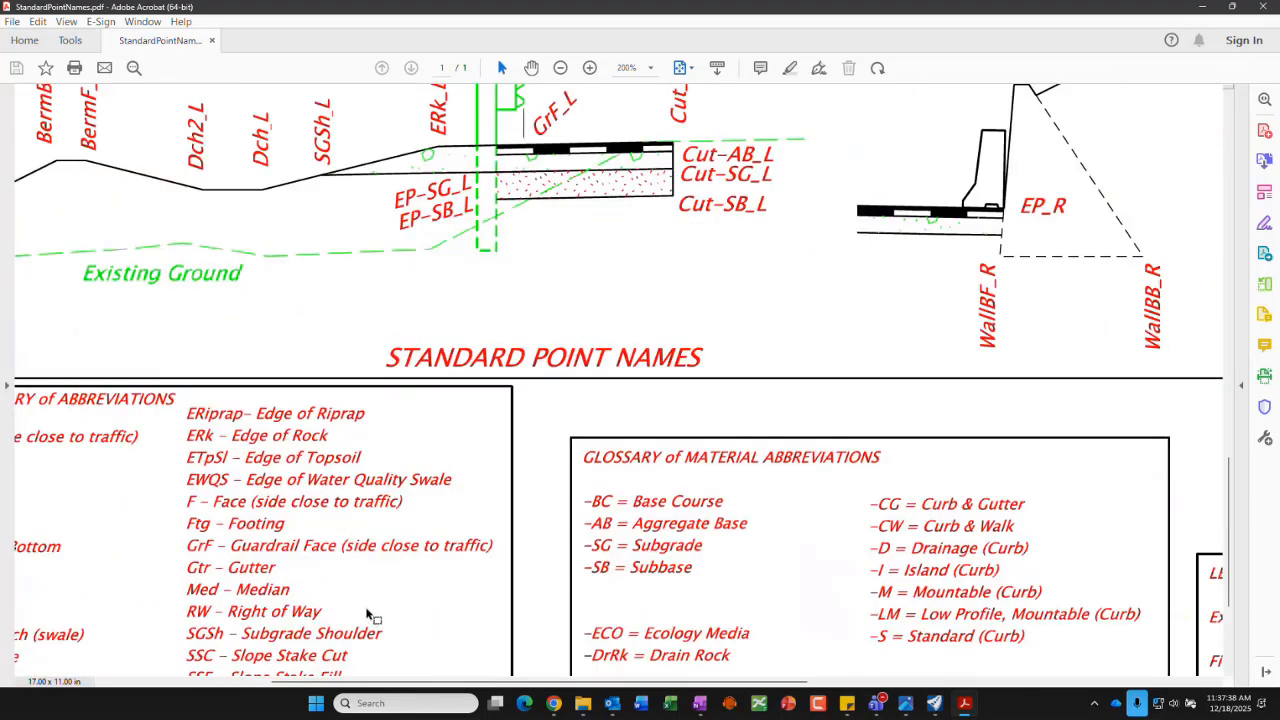
pyautogui.scroll(-1, 760, 560)
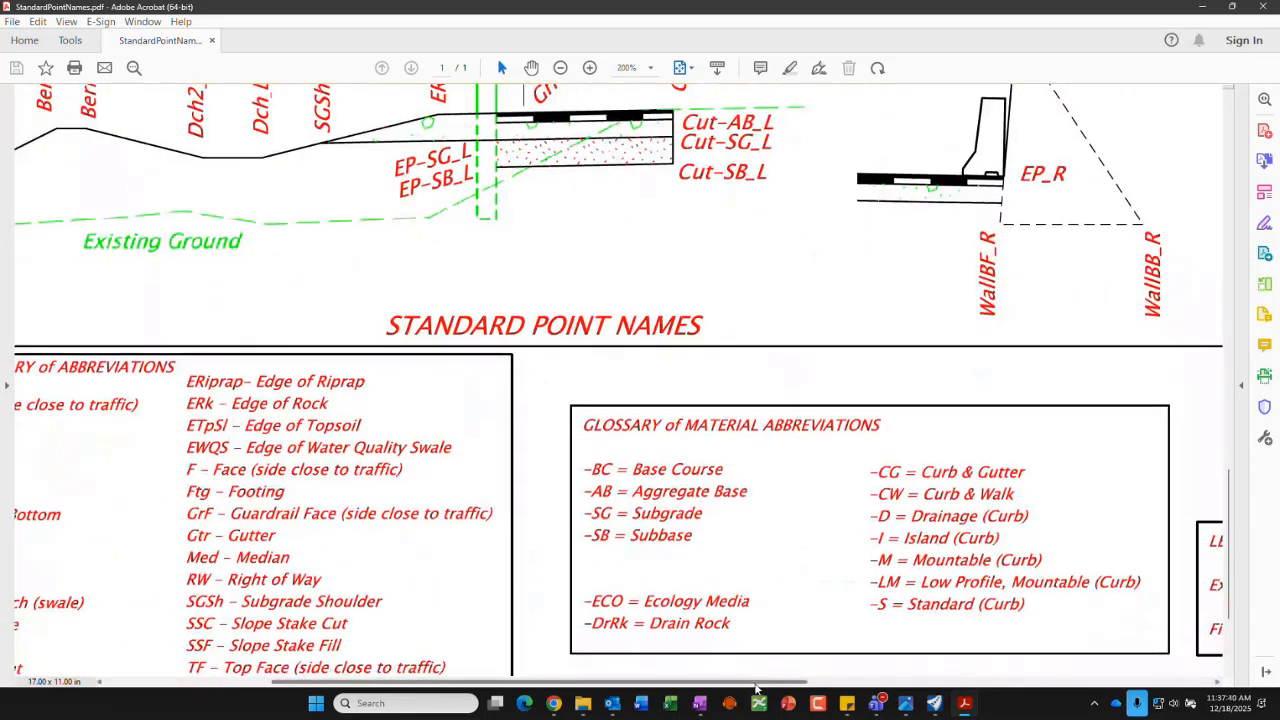
pyautogui.moveTo(757, 688); pyautogui.dragTo(590, 688)
pyautogui.scroll(-3, 885, 448)
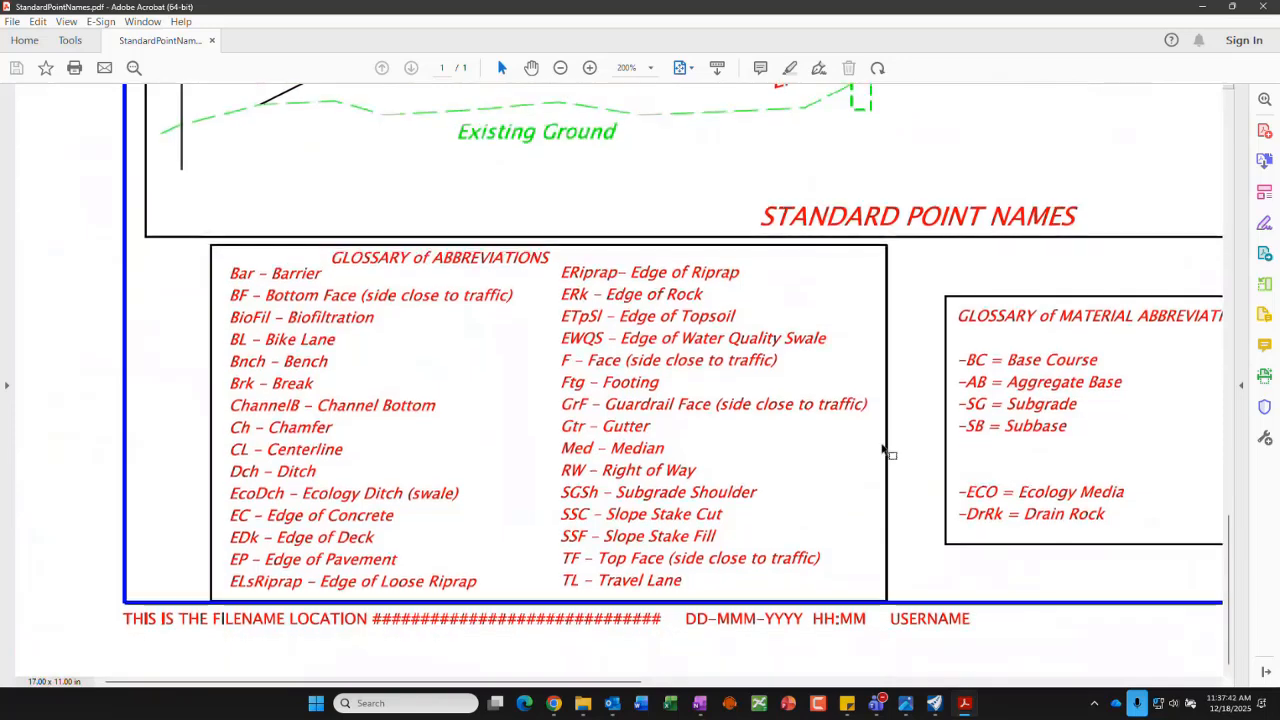
pyautogui.keyDown('ctrl'); pyautogui.scroll(1, 343, 443); pyautogui.keyUp('ctrl')
pyautogui.scroll(-1, 496, 418)
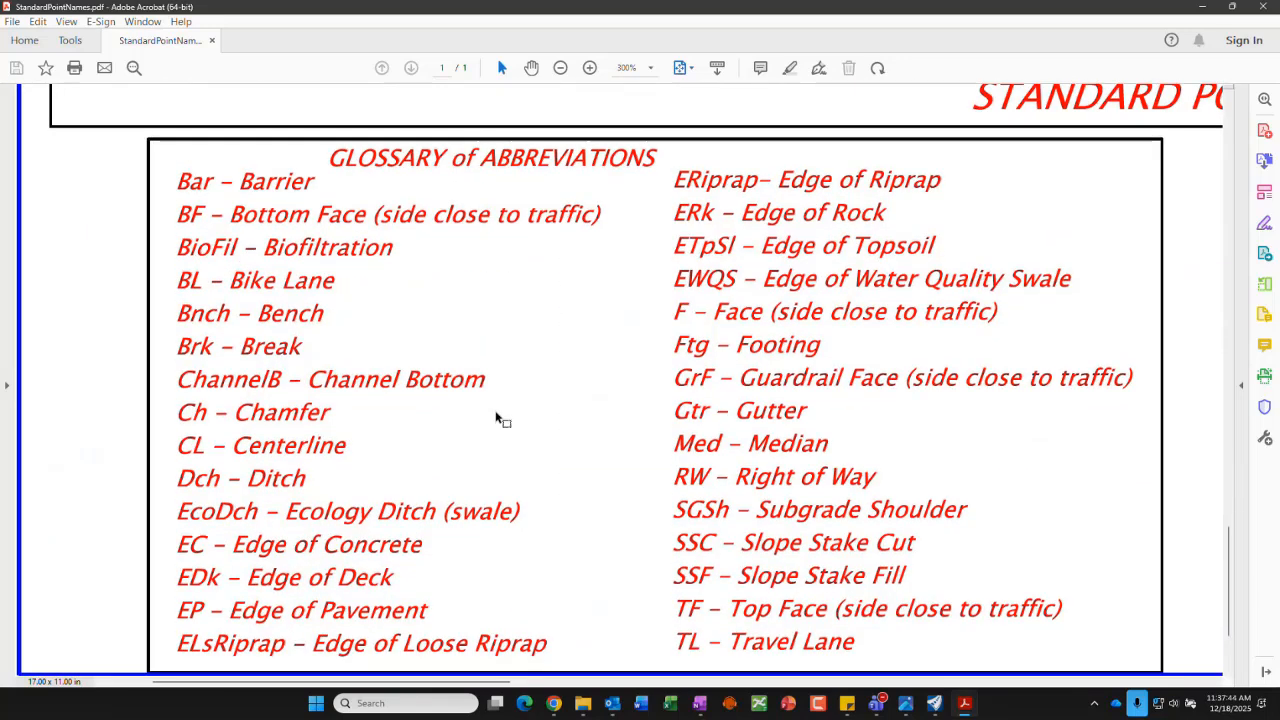
pyautogui.scroll(-1, 496, 418)
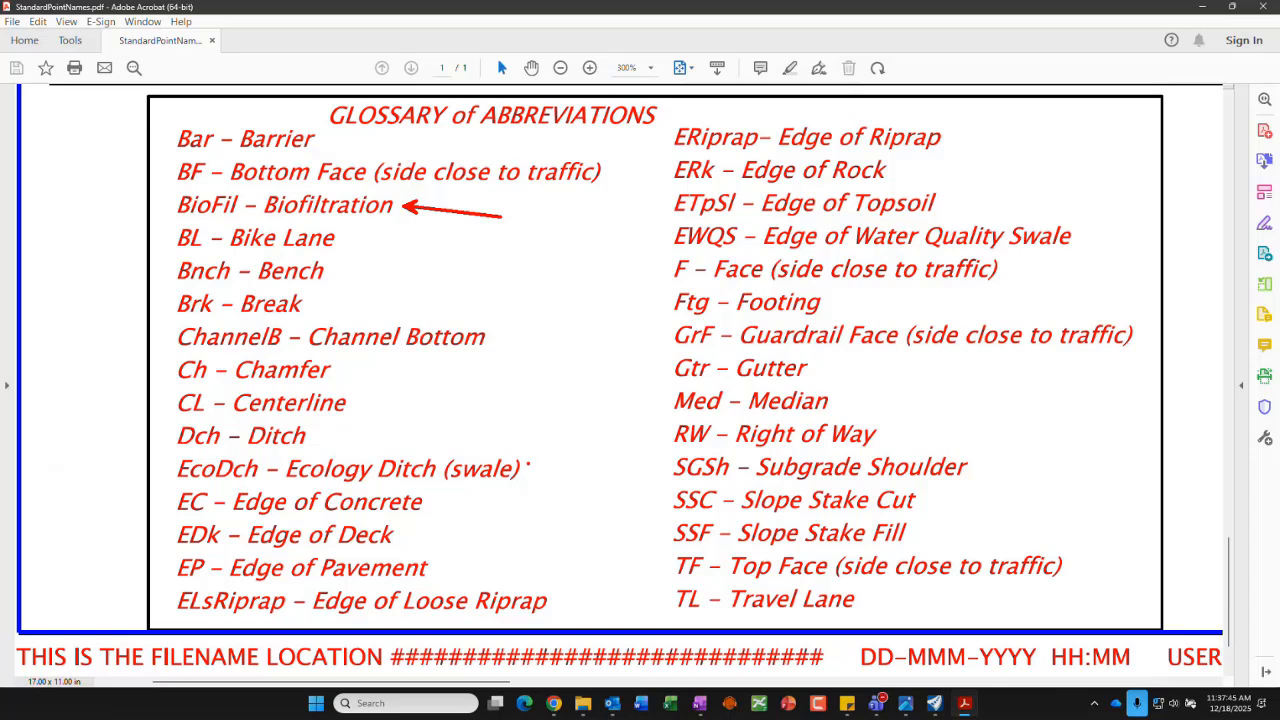
# Point out the EcoDch, ELsRiprap, ERiprap, ETpSl and EWQS glossary entries with temporary arrows
pyautogui.moveTo(528, 465); pyautogui.dragTo(608, 454)
pyautogui.moveTo(550, 596); pyautogui.dragTo(638, 540)
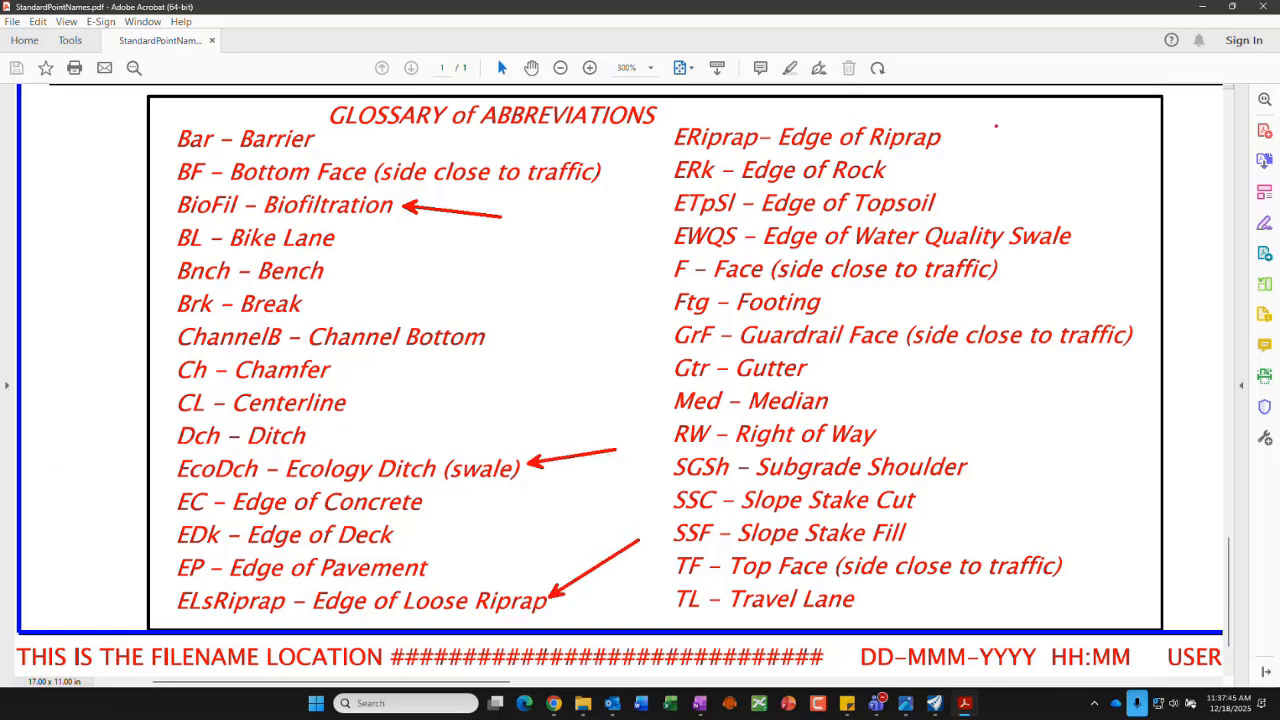
pyautogui.moveTo(944, 134); pyautogui.dragTo(1044, 133)
pyautogui.moveTo(944, 203); pyautogui.dragTo(1080, 187)
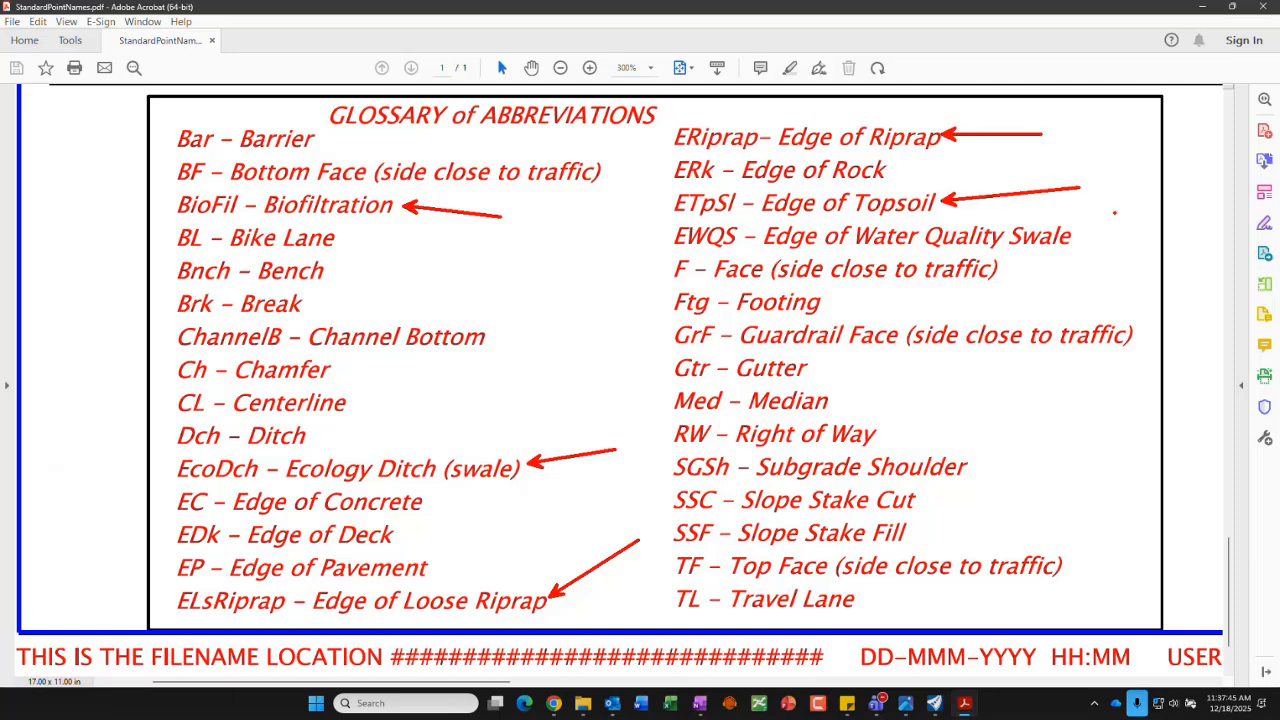
pyautogui.moveTo(1080, 232); pyautogui.dragTo(1140, 196)
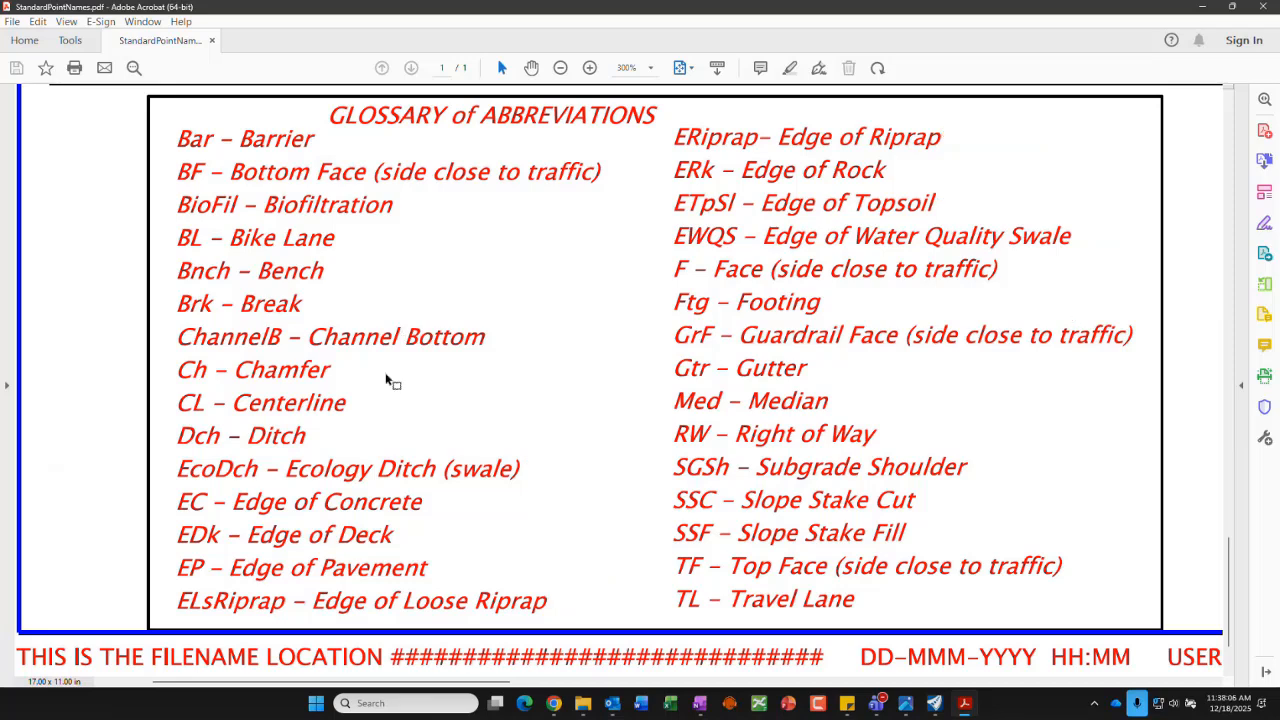
# Review the Glossary of Material Abbreviations, temporarily circling the Subbase entry, and return to the Glossary of Abbreviations
pyautogui.moveTo(418, 685); pyautogui.dragTo(709, 666)
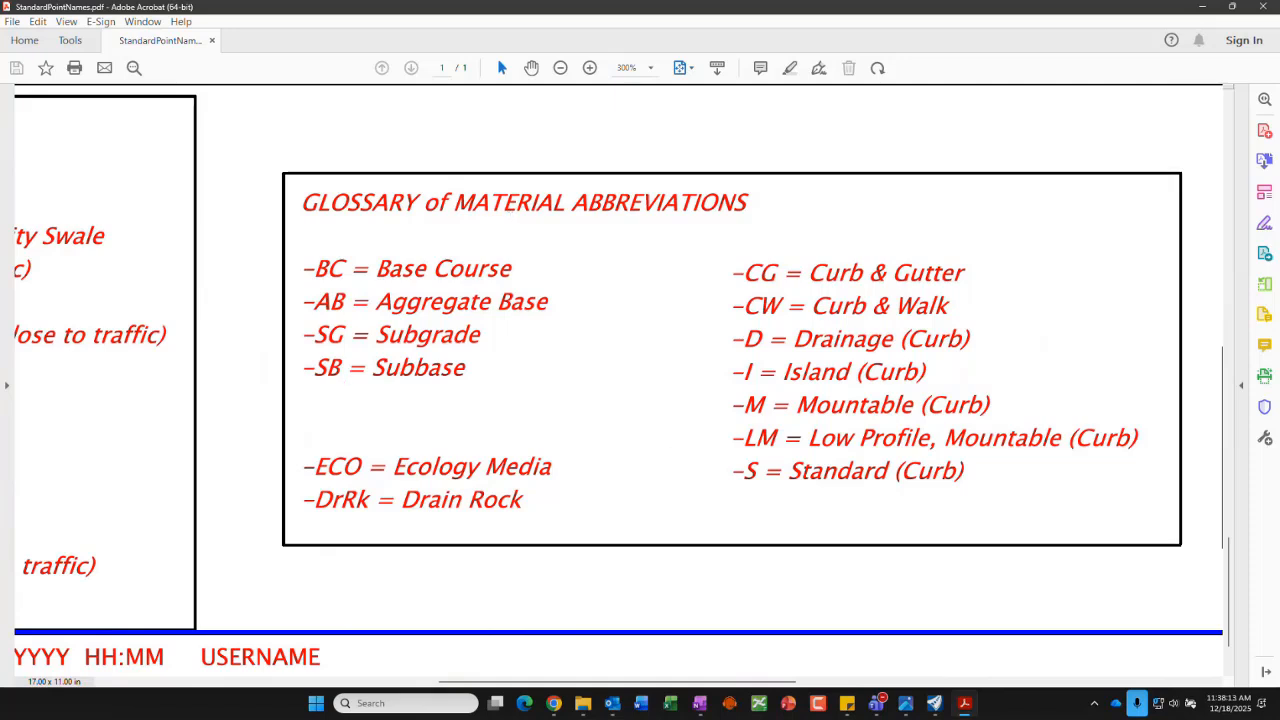
pyautogui.moveTo(386, 350)
pyautogui.mouseDown()
pyautogui.moveTo(365, 340)
pyautogui.moveTo(398, 412)
pyautogui.moveTo(330, 325)
pyautogui.mouseUp()
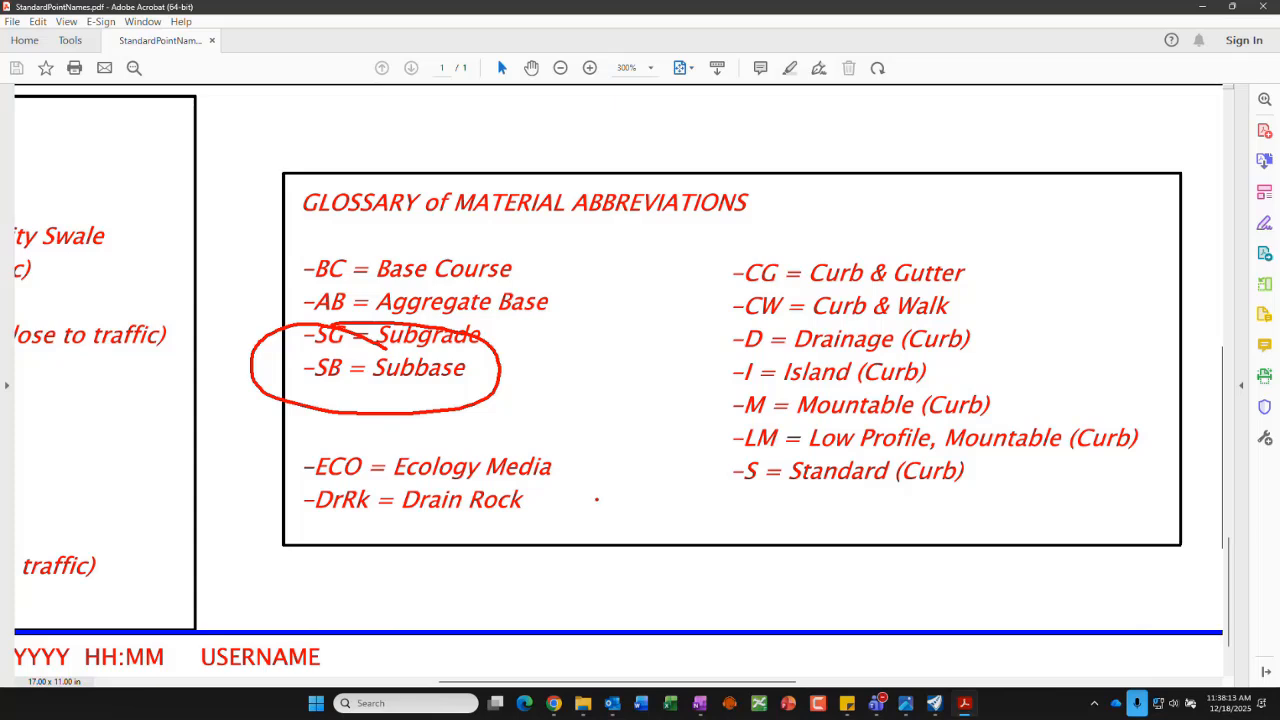
pyautogui.press('Escape')
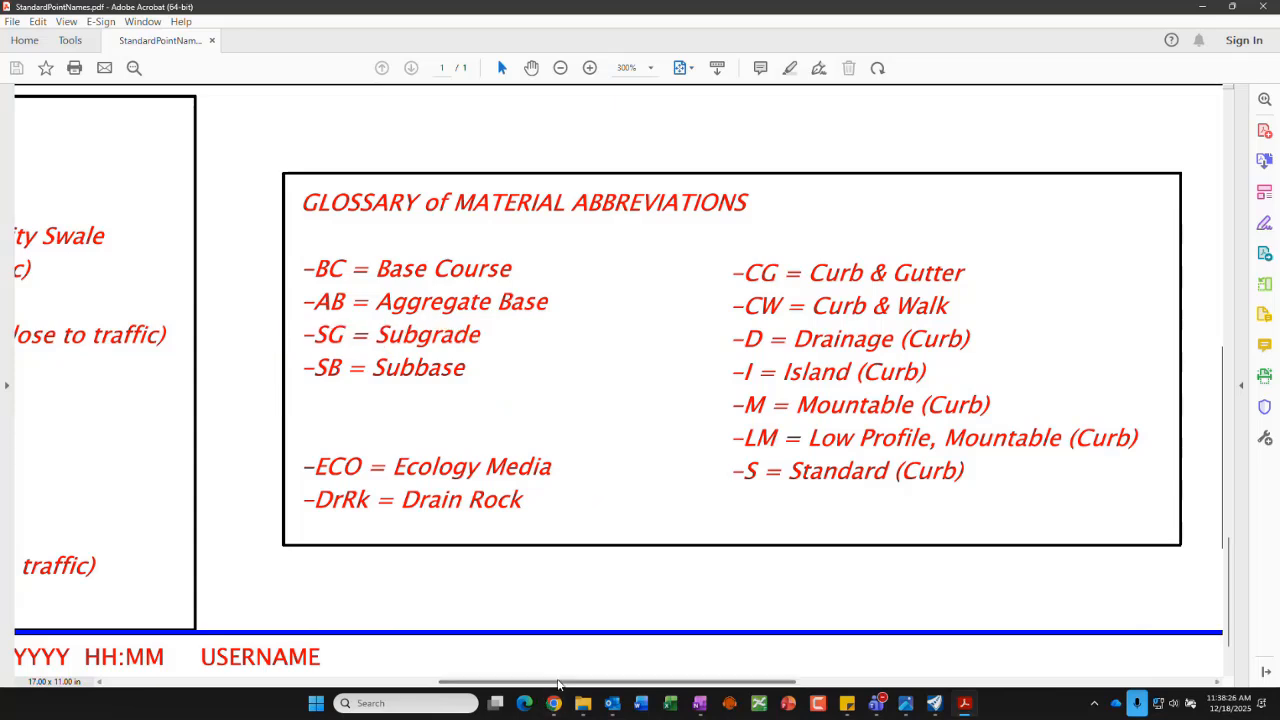
pyautogui.moveTo(558, 683); pyautogui.dragTo(308, 668)
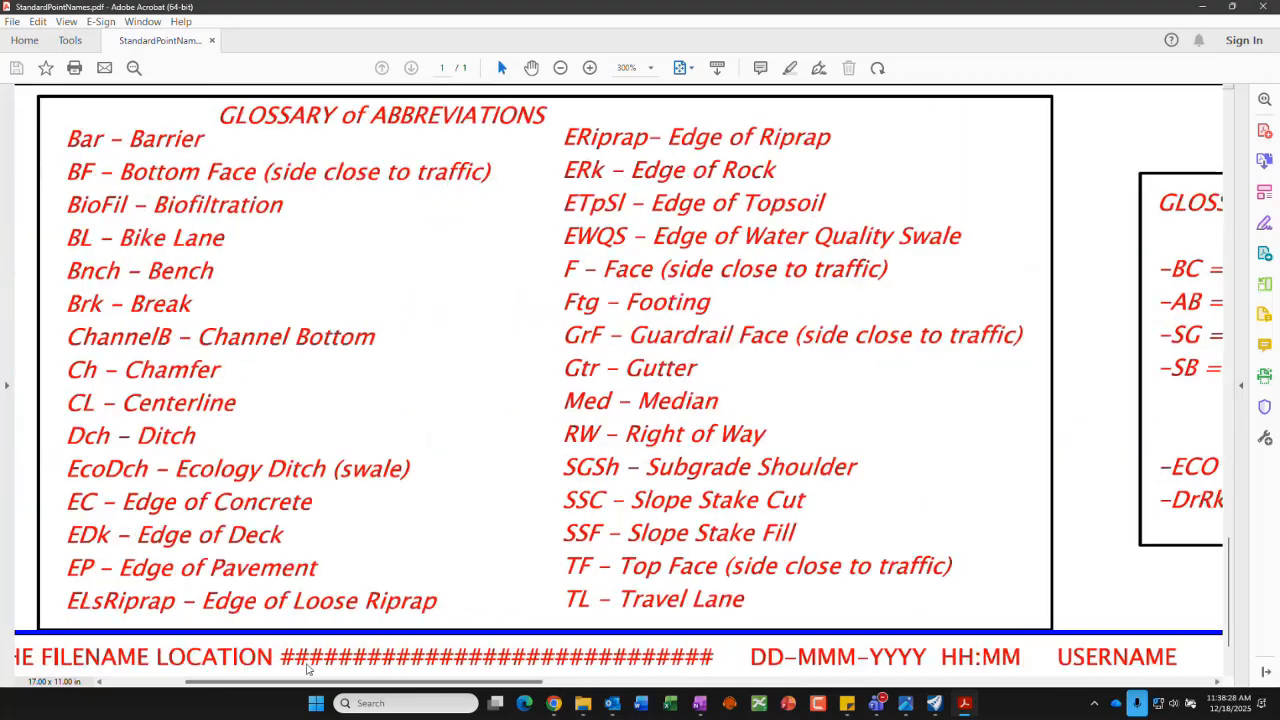
# Review the standard point name cross sections at 125% zoom, pointing an arrow at the upper road section's centerline
pyautogui.keyDown('ctrl'); pyautogui.scroll(-3, 623, 323); pyautogui.keyUp('ctrl')
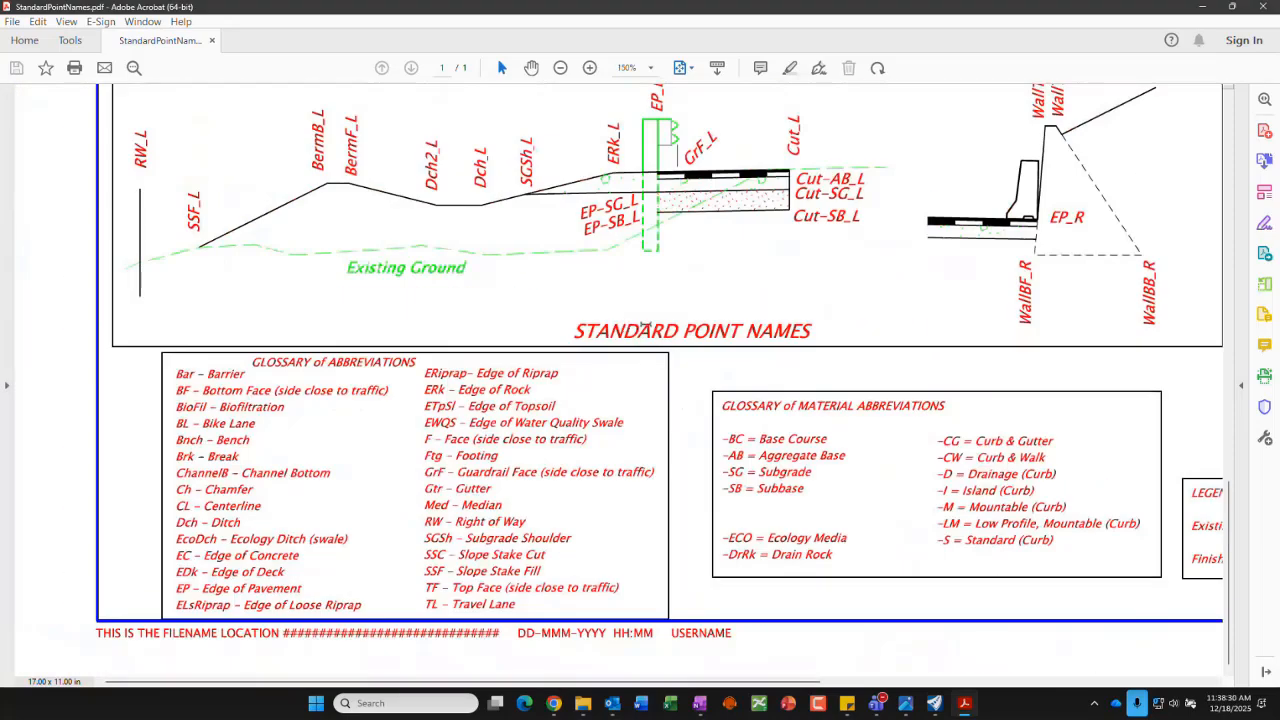
pyautogui.scroll(3, 645, 326)
pyautogui.keyDown('ctrl'); pyautogui.scroll(-1, 675, 300); pyautogui.keyUp('ctrl')
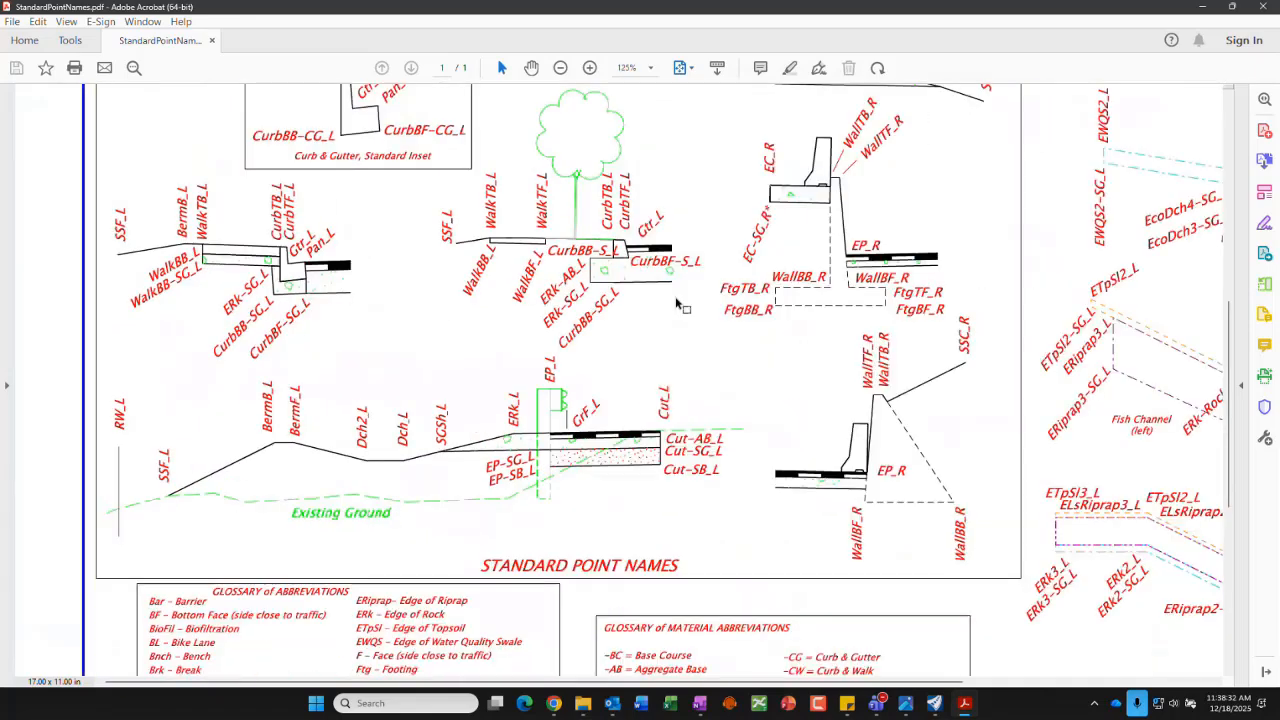
pyautogui.scroll(5, 465, 252)
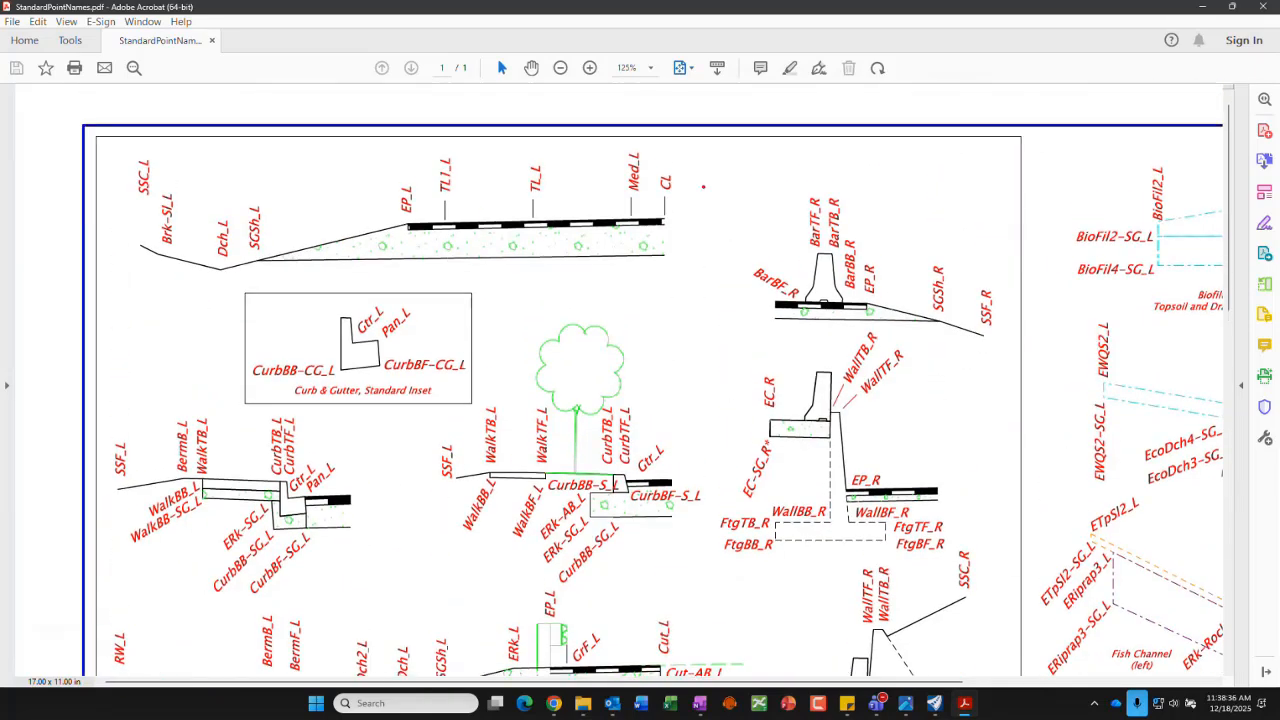
pyautogui.keyDown('ctrl'); pyautogui.keyDown('shift'); pyautogui.moveTo(683, 199); pyautogui.dragTo(957, 148); pyautogui.keyUp('shift'); pyautogui.keyUp('ctrl')
# Examine the point names on the standard curb and sidewalk sections, then on the Curb & Gutter inset
pyautogui.moveTo(606, 482); pyautogui.dragTo(597, 480)
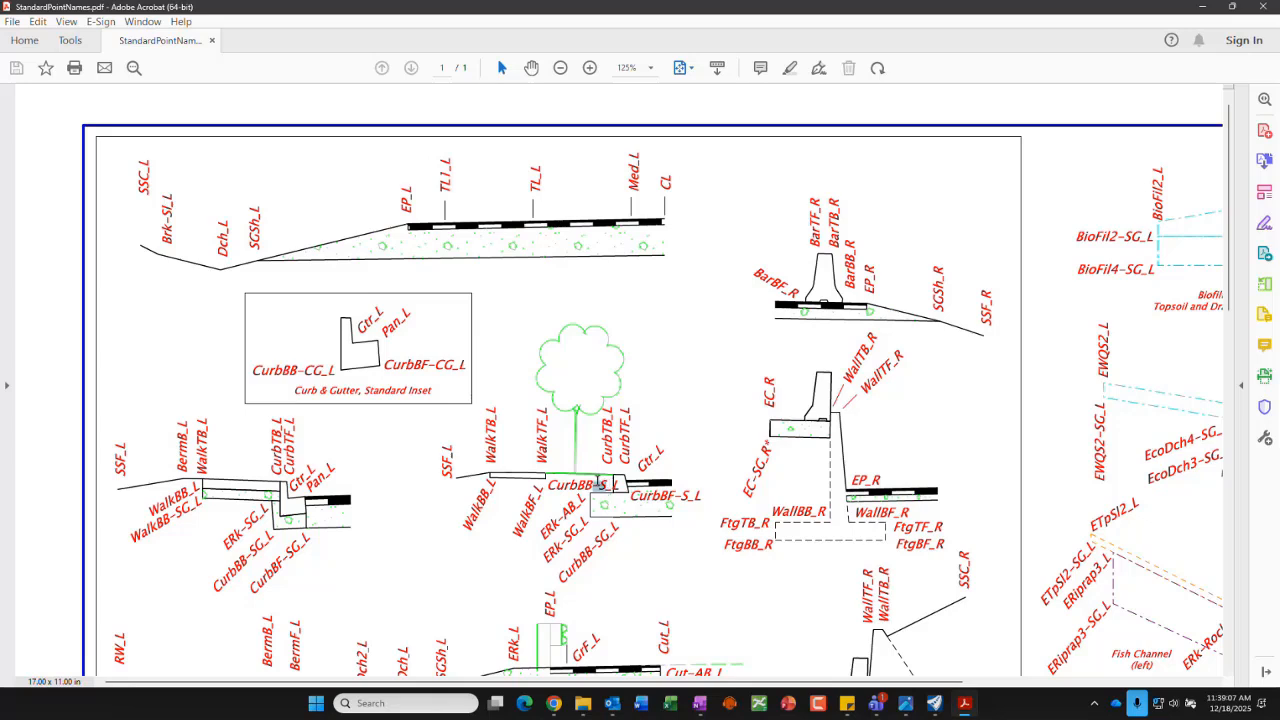
pyautogui.click(686, 345)
pyautogui.keyDown('ctrl'); pyautogui.scroll(4, 633, 534); pyautogui.keyUp('ctrl')
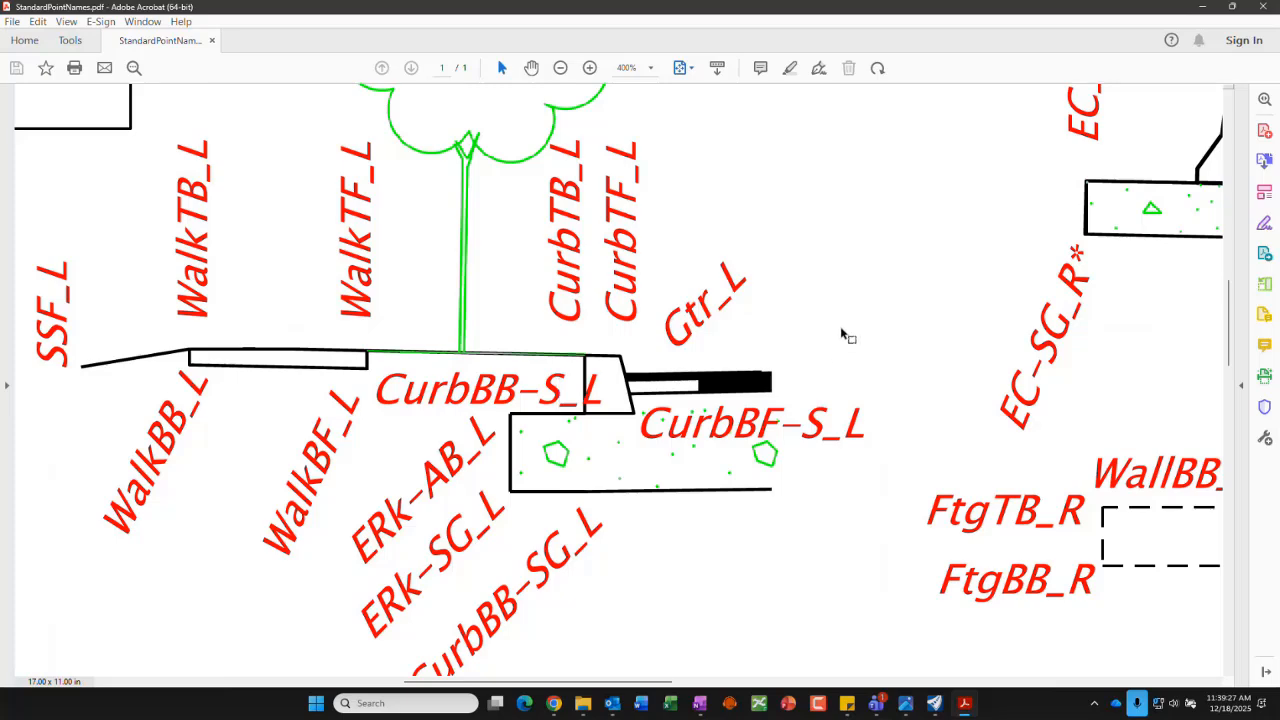
pyautogui.keyDown('ctrl'); pyautogui.scroll(-3, 845, 334); pyautogui.keyUp('ctrl')
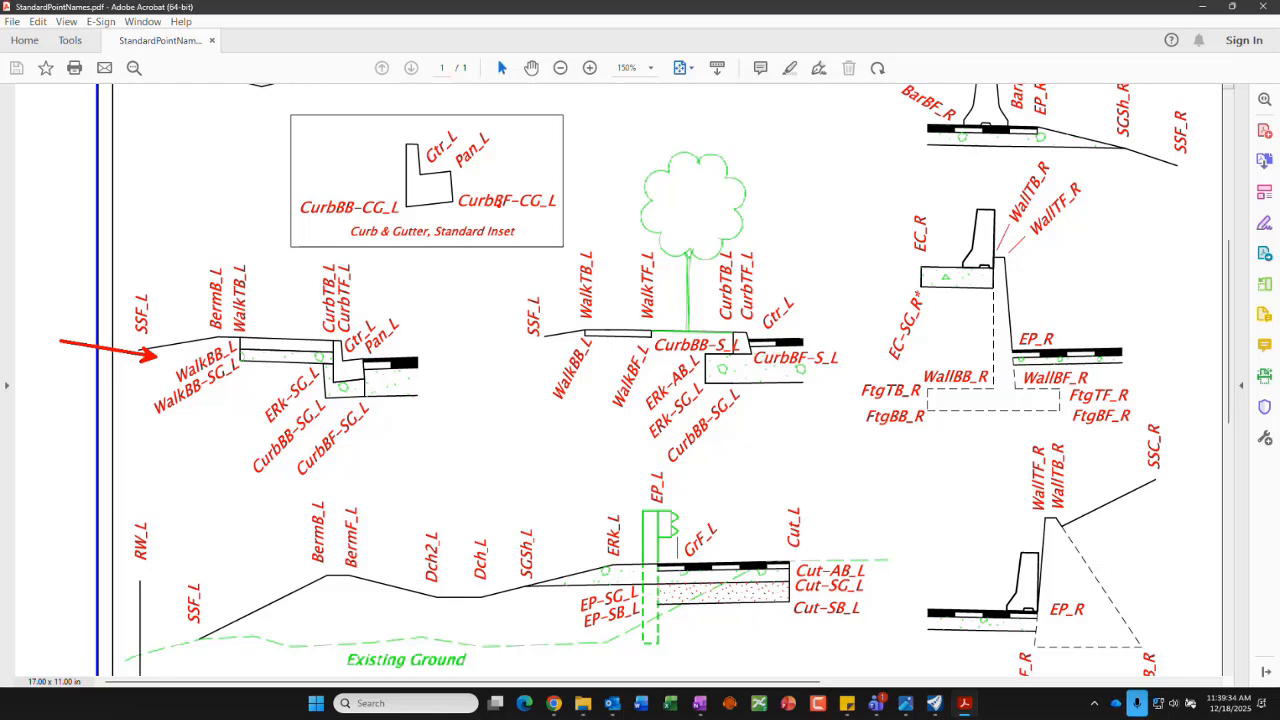
pyautogui.moveTo(505, 212); pyautogui.dragTo(523, 213)
# Point out the EP-SB_L subbase point on the guardrail section and return to the full-page view of the sheet
pyautogui.scroll(-3, 420, 367)
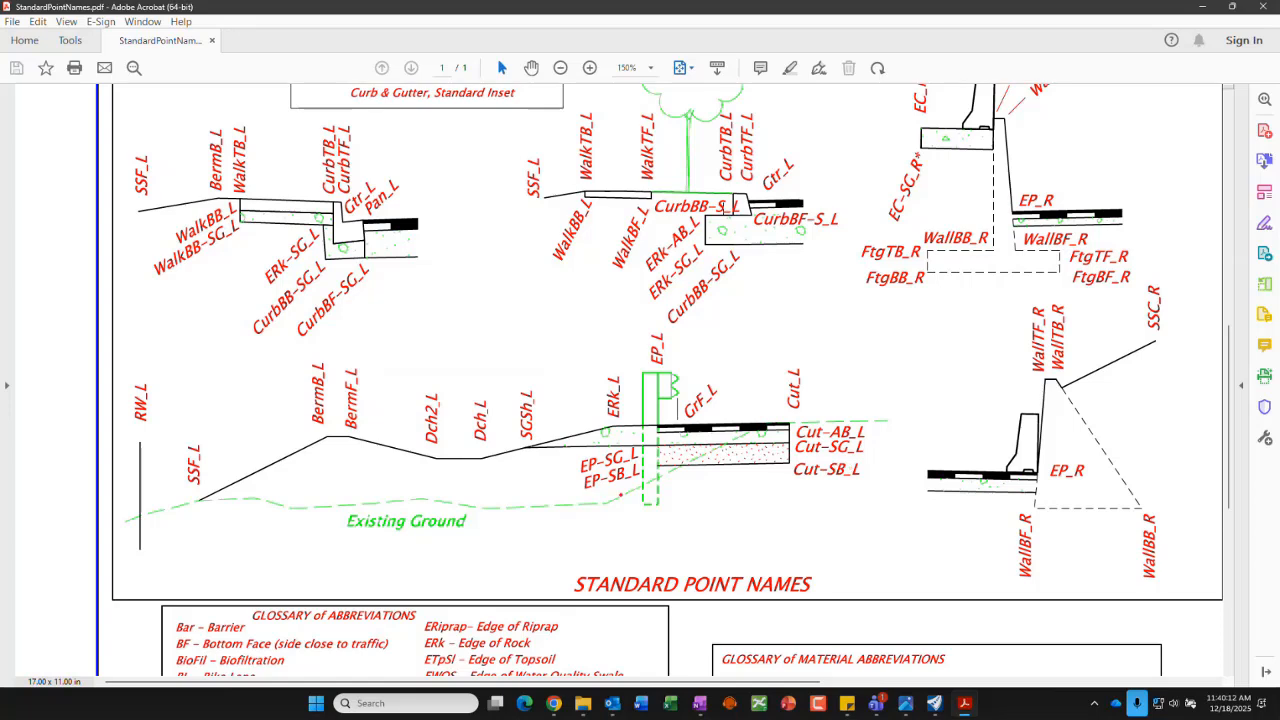
pyautogui.moveTo(625, 483); pyautogui.dragTo(596, 494)
pyautogui.keyDown('ctrl'); pyautogui.scroll(-3, 669, 362); pyautogui.keyUp('ctrl')
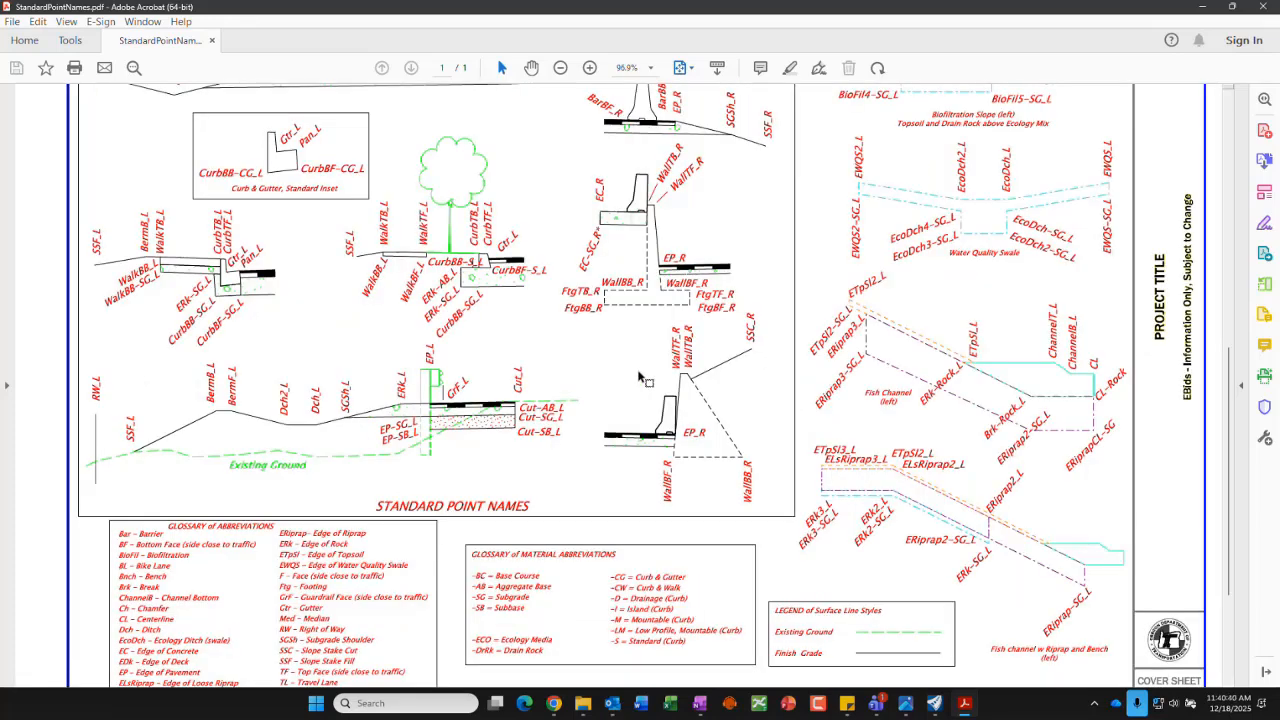
pyautogui.keyDown('ctrl'); pyautogui.scroll(-1, 645, 370); pyautogui.keyUp('ctrl')
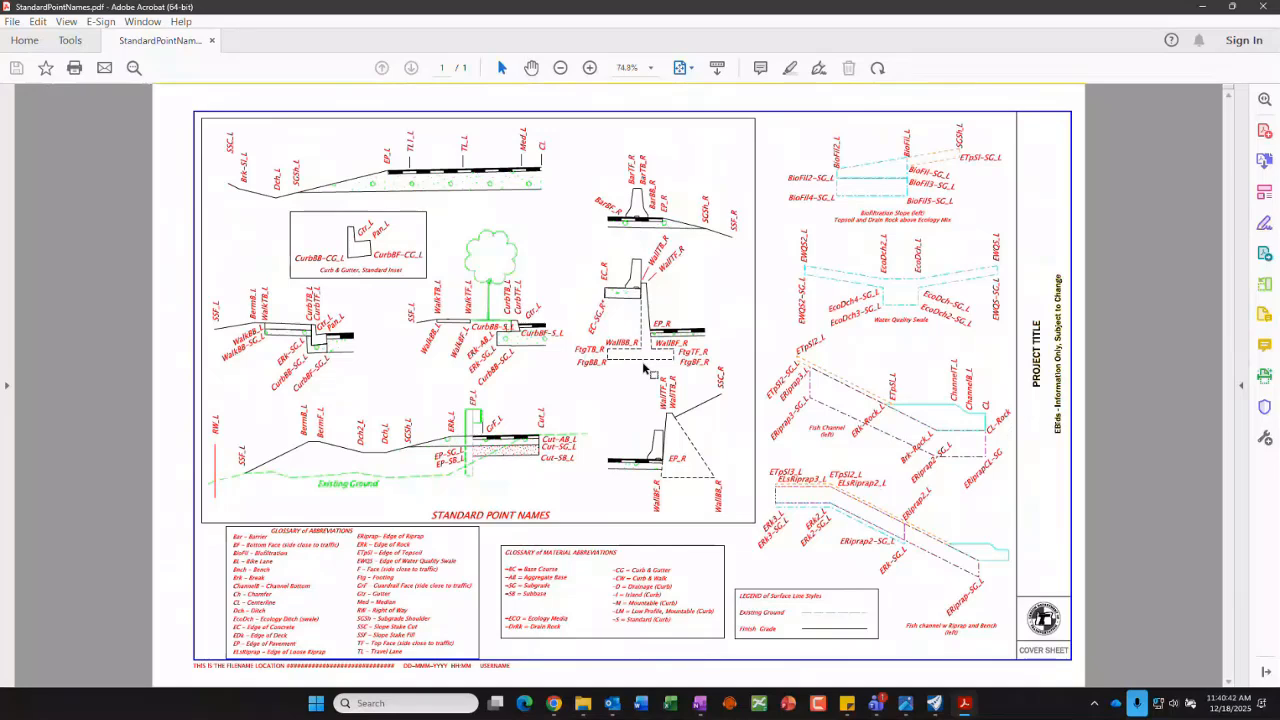